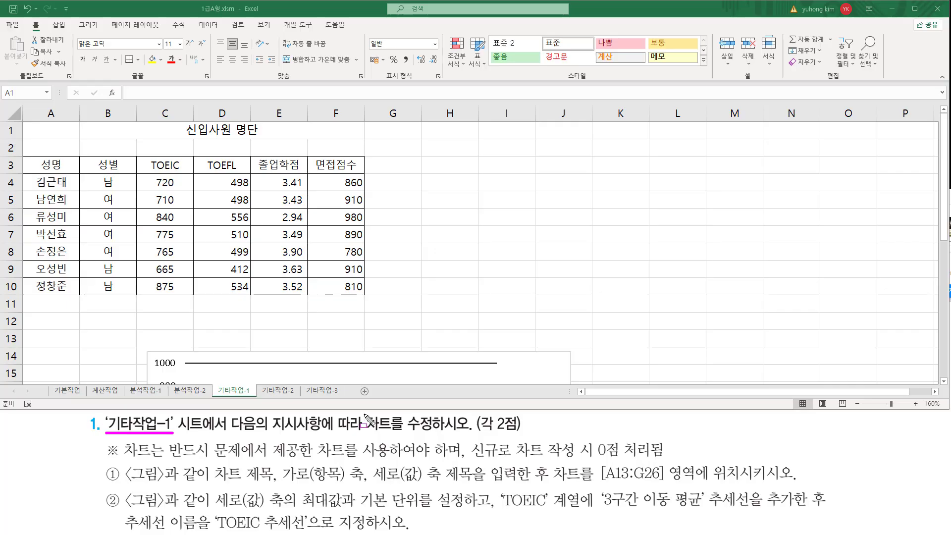
left_click_drag(364, 414, 435, 431)
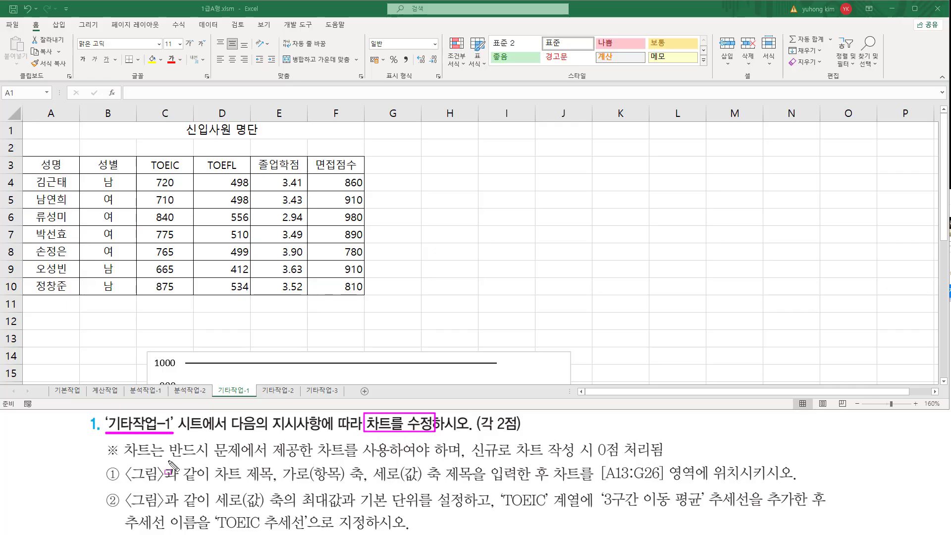
left_click_drag(169, 460, 387, 460)
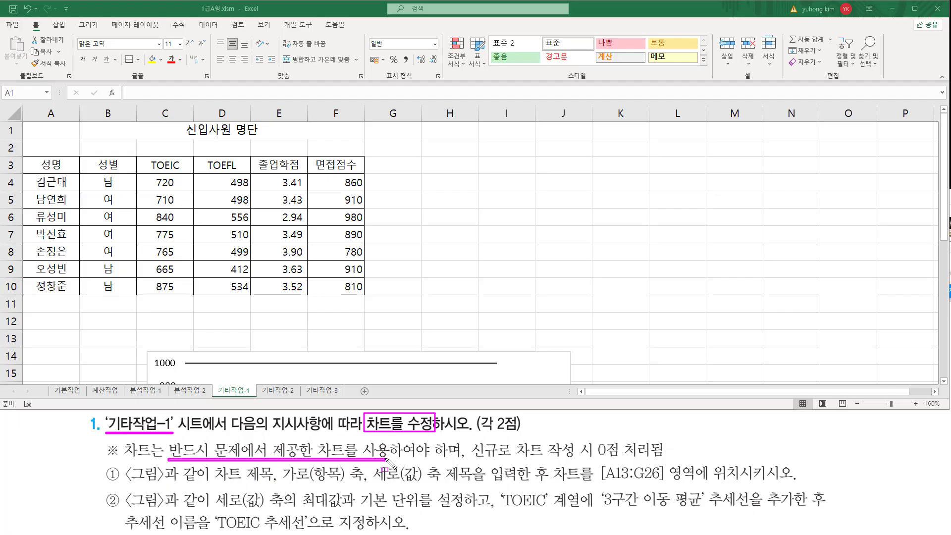
left_click_drag(468, 459, 656, 459)
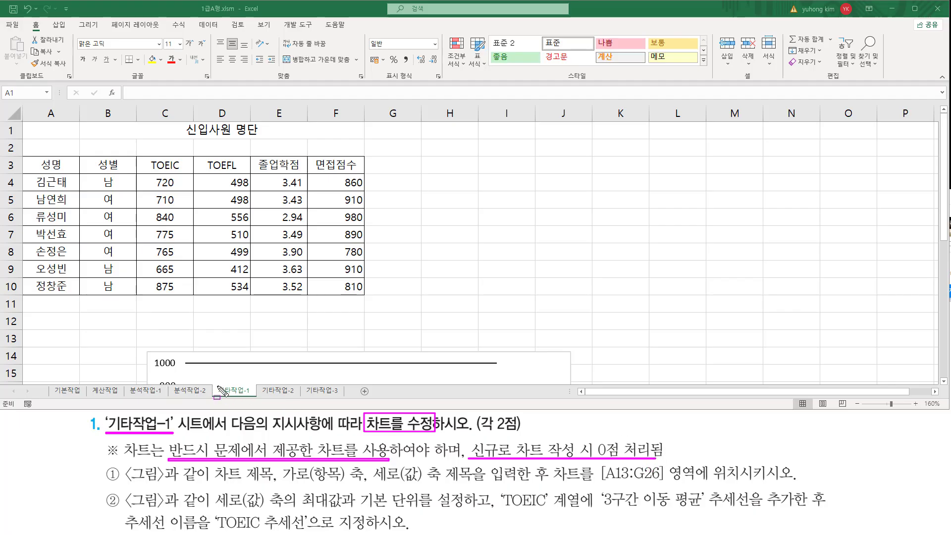
left_click_drag(213, 383, 256, 399)
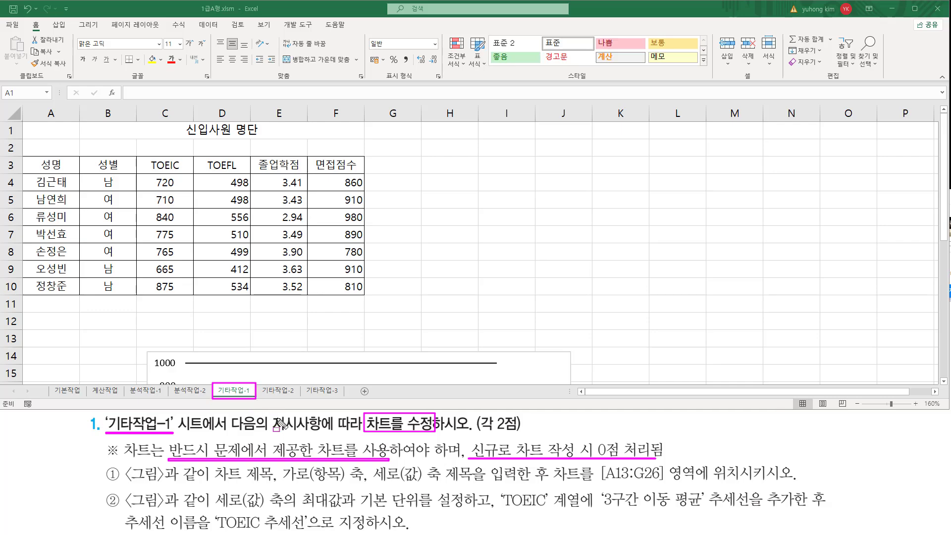
mouse_move(21, 122)
left_mouse_down()
mouse_move(40, 194)
mouse_move(297, 266)
mouse_move(367, 297)
left_mouse_up()
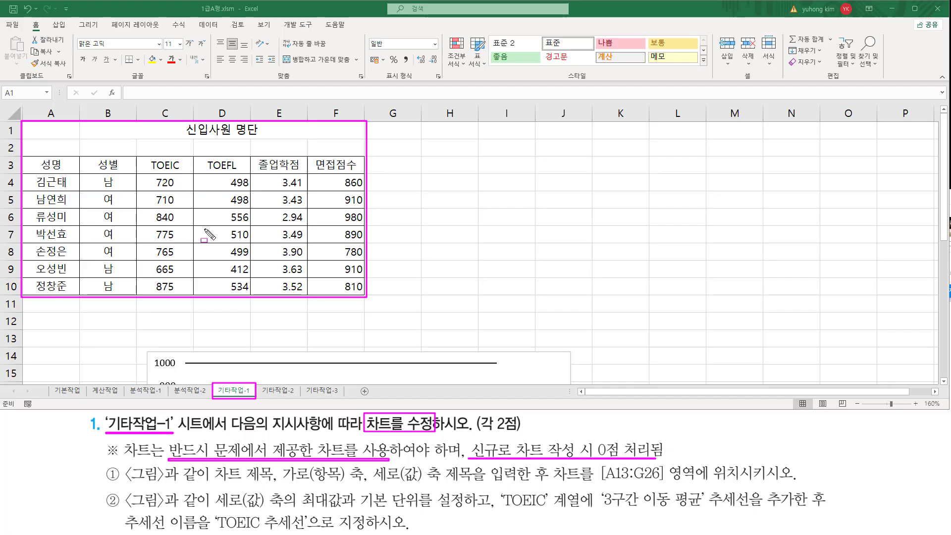
key("Escape")
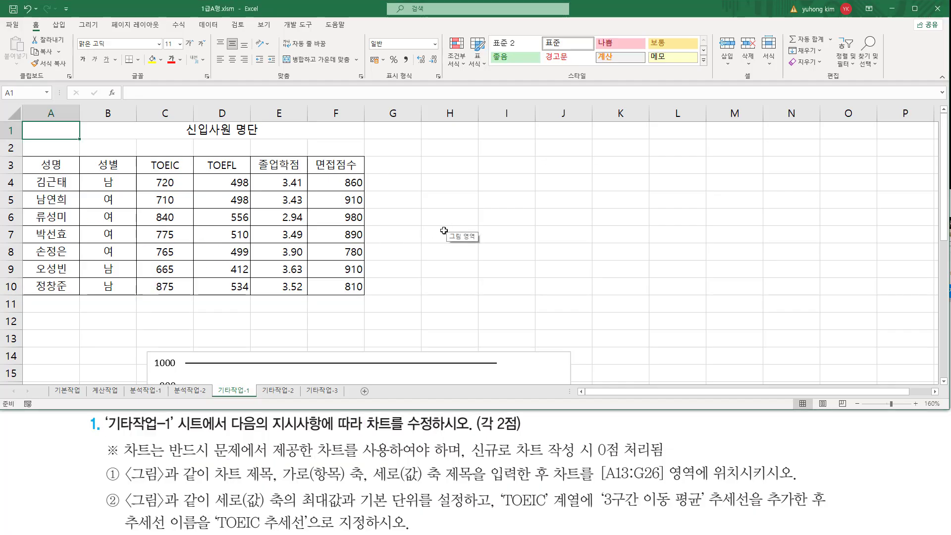
Select the TOEIC and TOEFL line chart below the data table on the 기타작업-1 sheet.
scroll(444, 230, "down", 3)
scroll(444, 231, "down", 2)
left_click(622, 237)
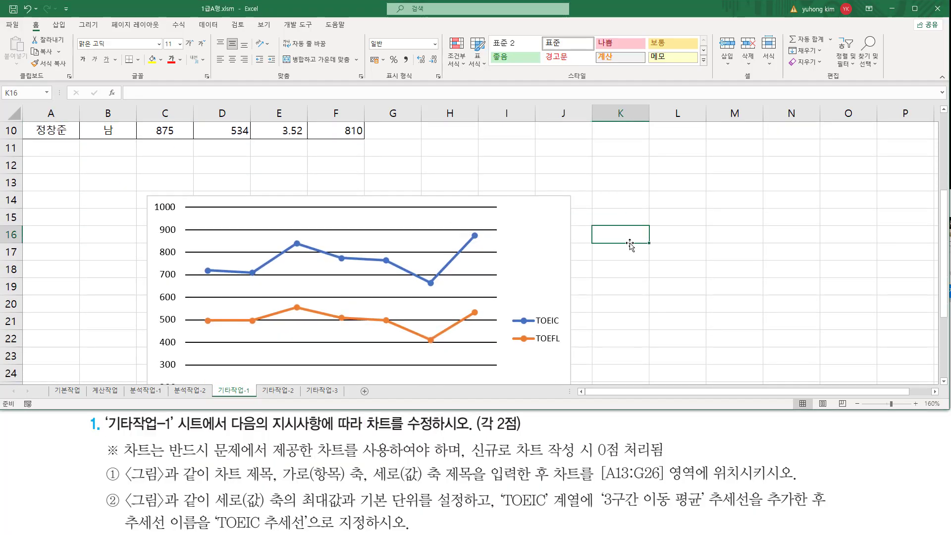
scroll(630, 246, "down", 1)
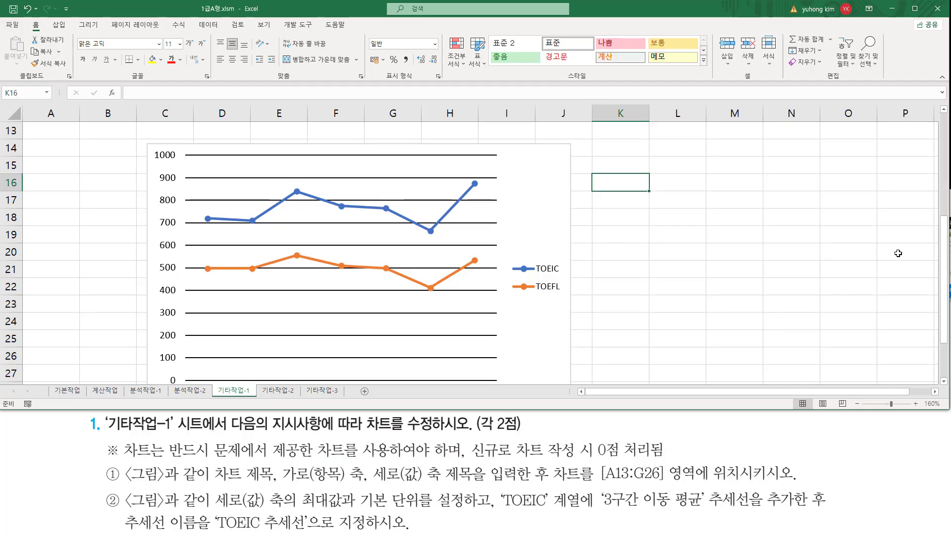
left_click_drag(943, 263, 945, 271)
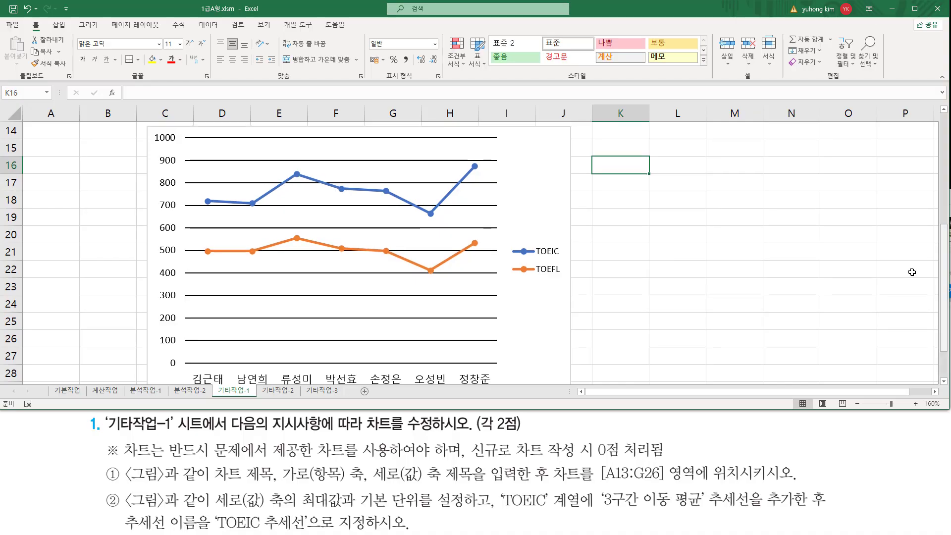
left_click(488, 278)
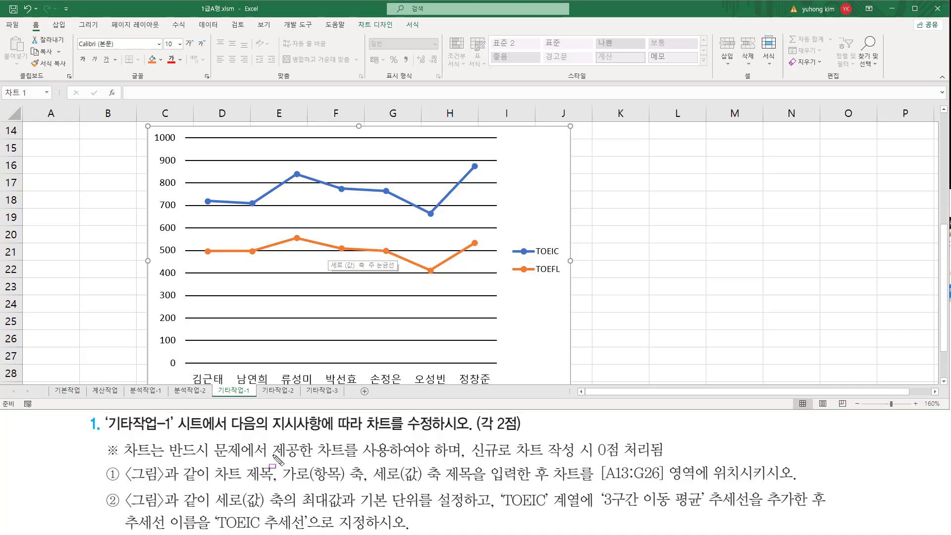
left_click_drag(471, 440, 669, 467)
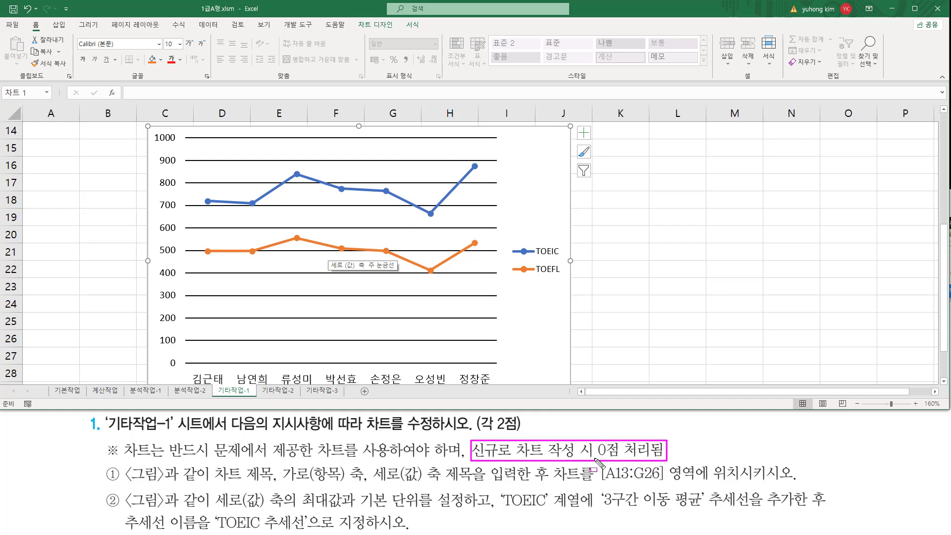
left_click_drag(595, 457, 652, 458)
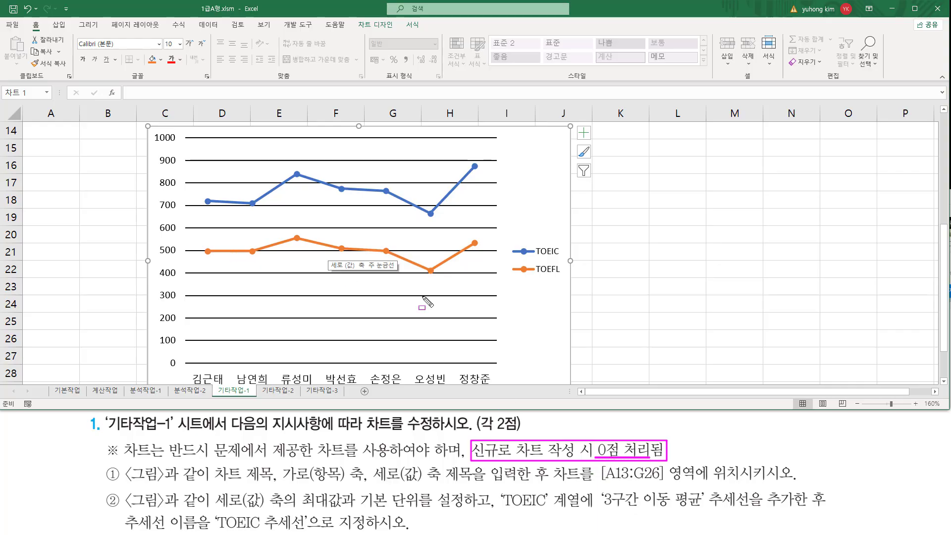
key("Escape")
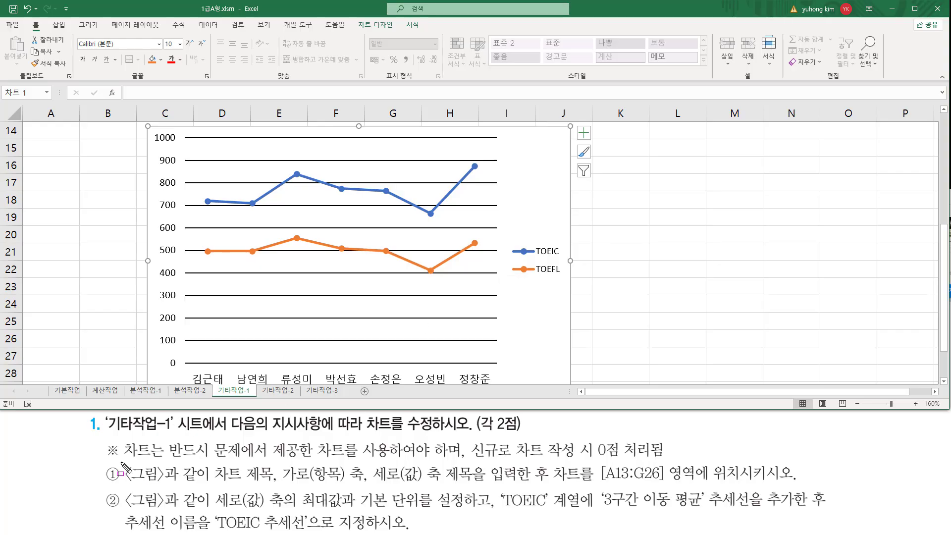
mouse_move(121, 462)
left_mouse_down()
mouse_move(213, 486)
mouse_move(746, 486)
left_mouse_up()
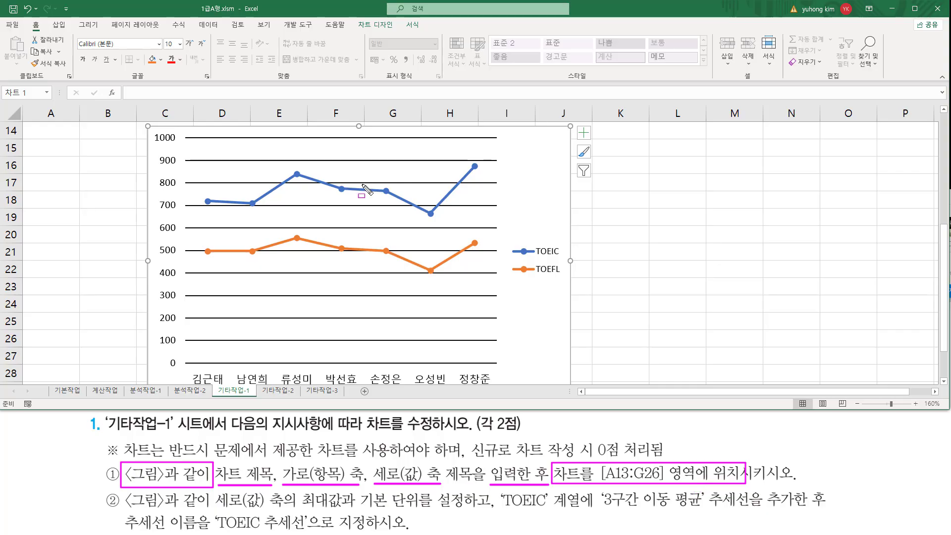
key("Escape")
key("ctrl+2")
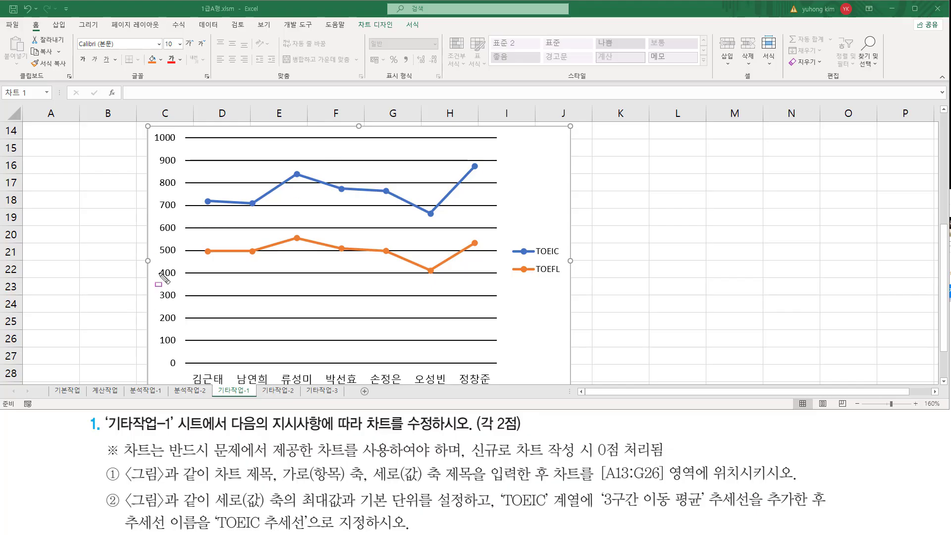
scroll(419, 357, "down", 1)
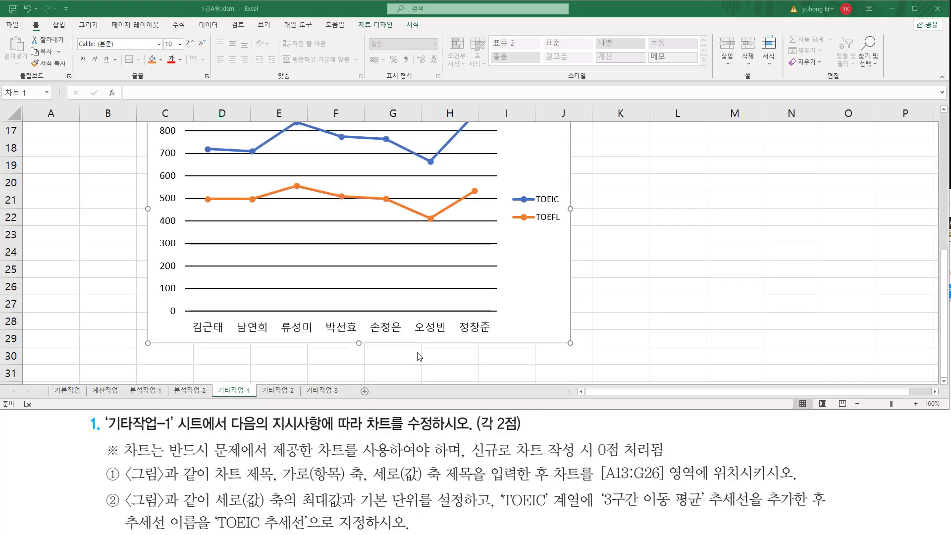
scroll(360, 340, "up", 1)
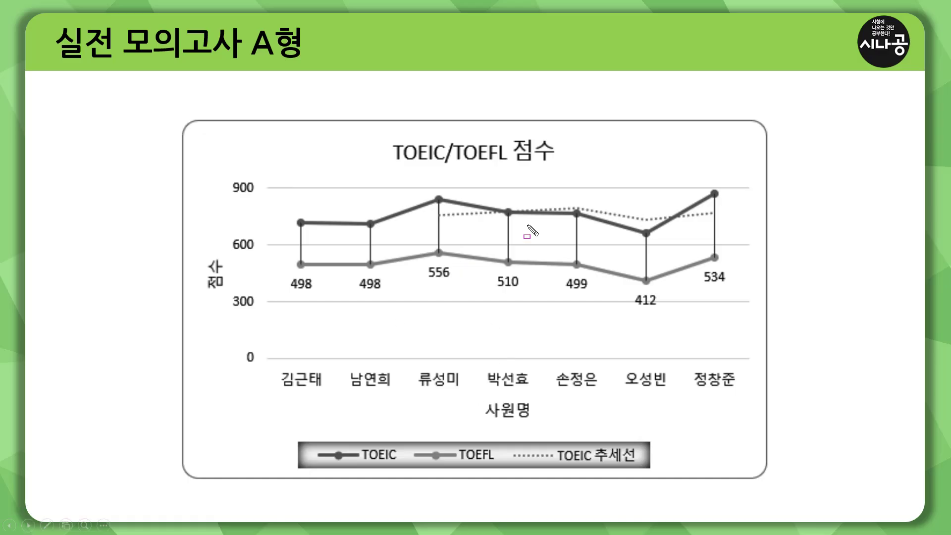
left_click_drag(385, 134, 565, 169)
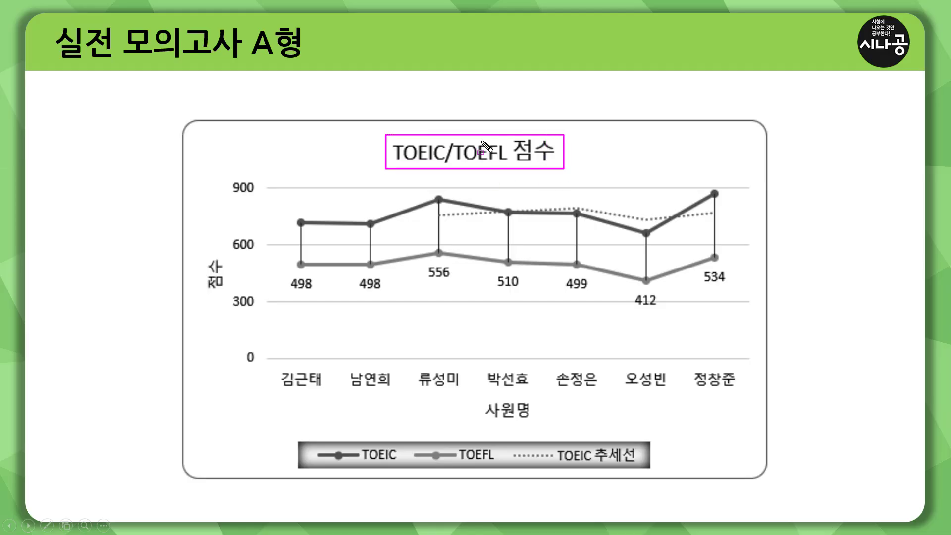
left_click_drag(203, 254, 228, 299)
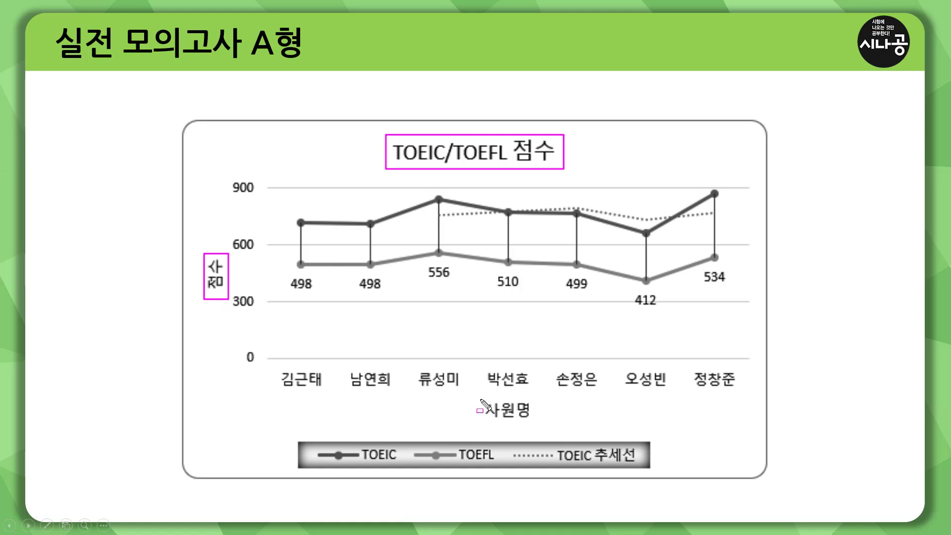
left_click_drag(480, 398, 539, 423)
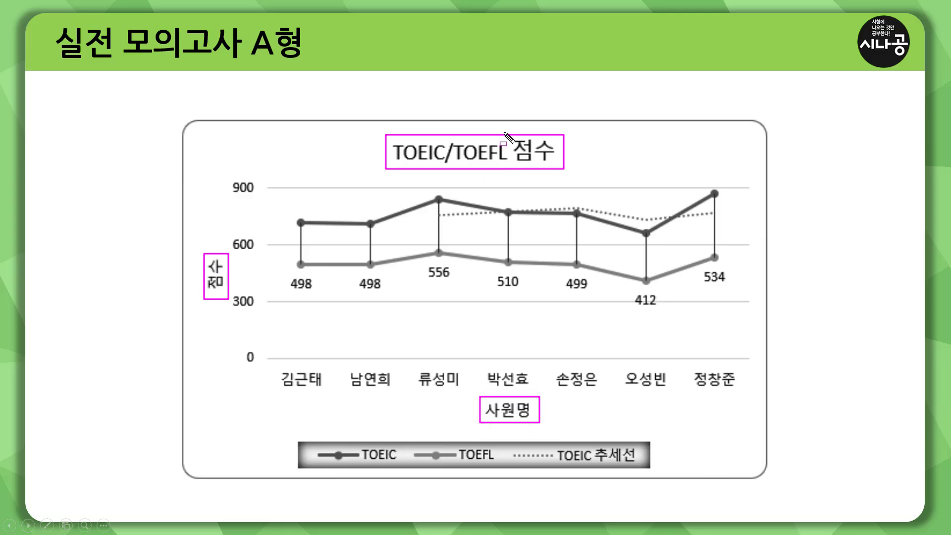
key("Escape")
left_click_drag(507, 139, 514, 165)
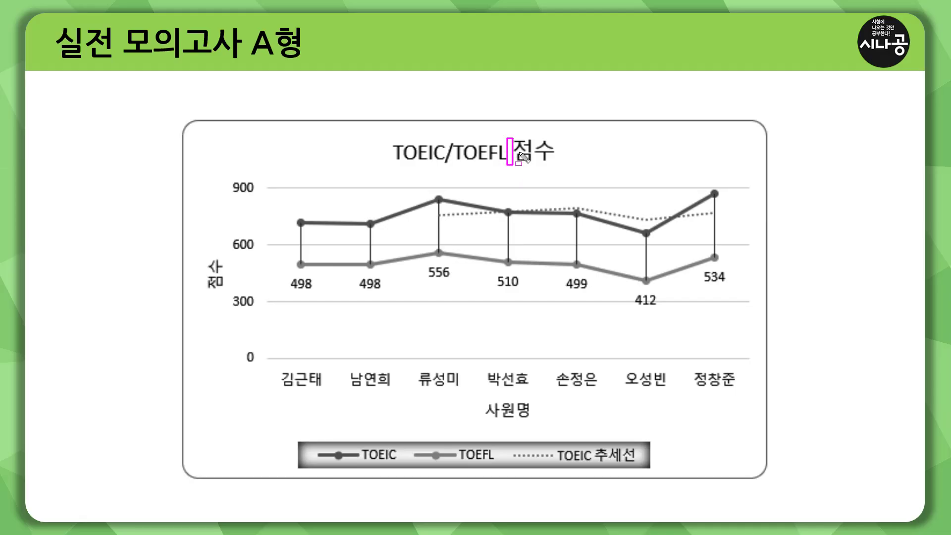
key("Escape")
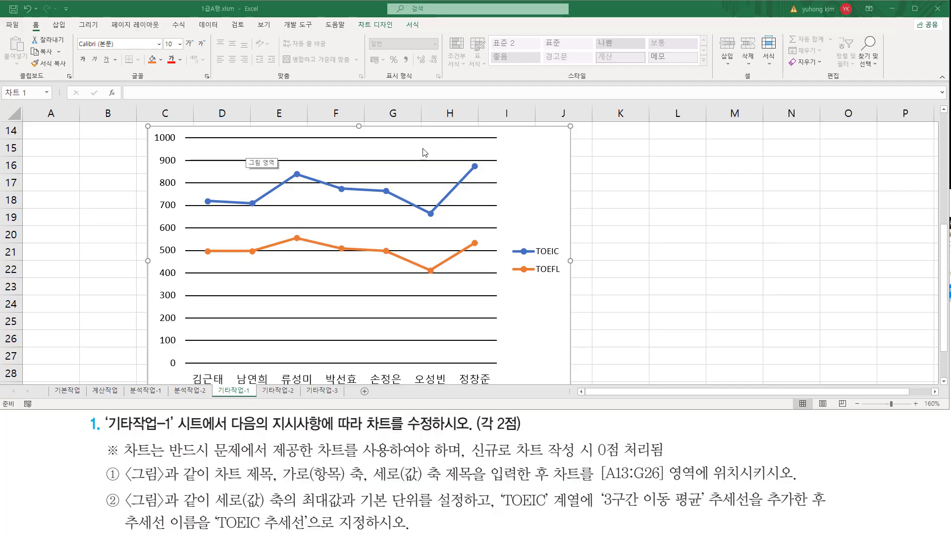
Add a chart title above the plot of the TOEIC and TOEFL line chart.
left_click(542, 147)
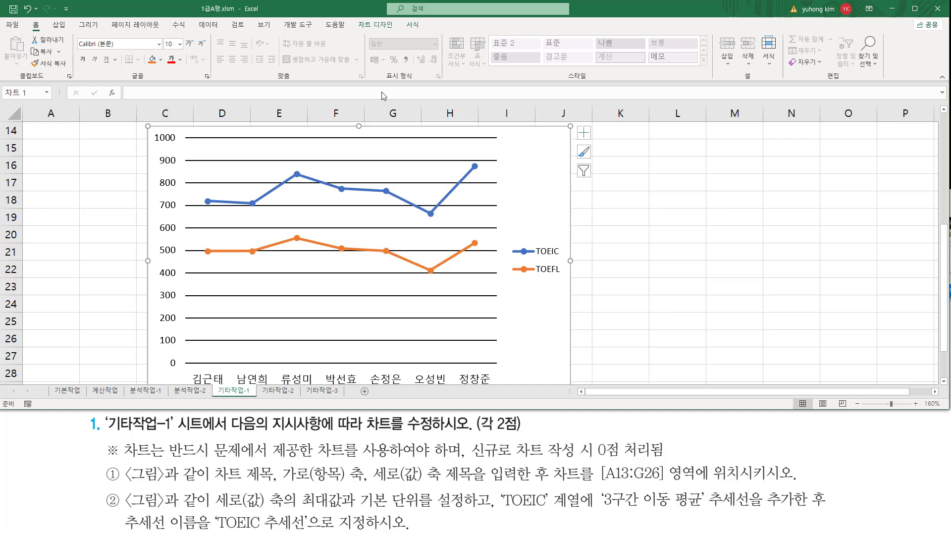
left_click_drag(355, 18, 396, 33)
left_click(375, 26)
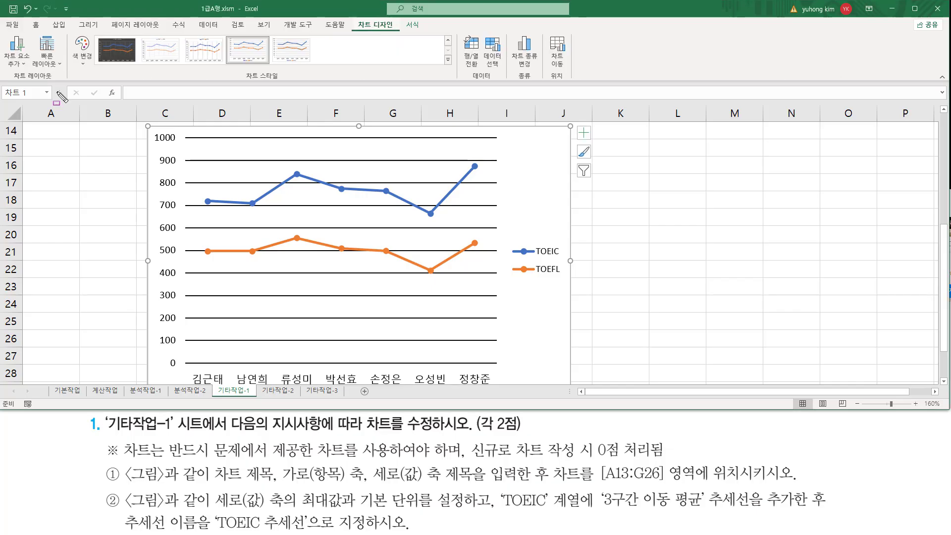
left_click_drag(9, 80, 58, 80)
left_click_drag(5, 34, 32, 72)
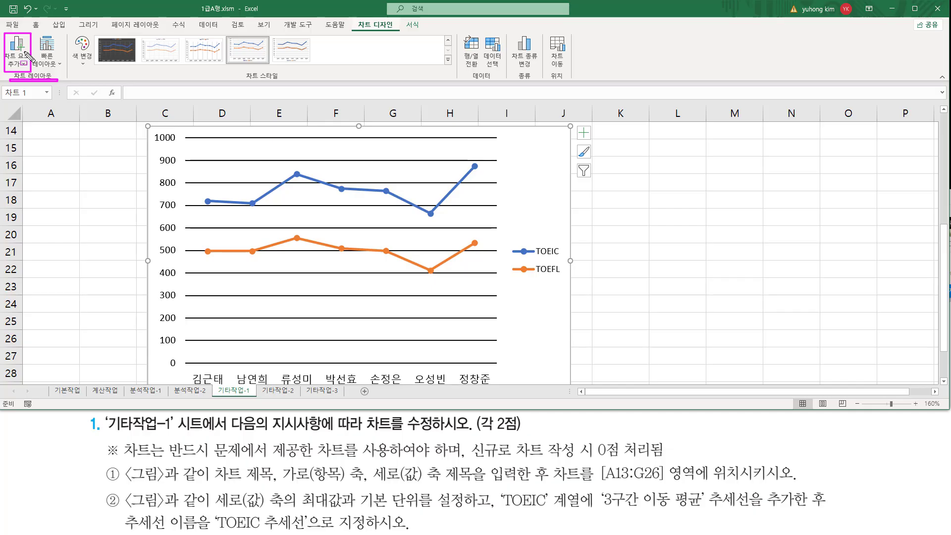
key("Escape")
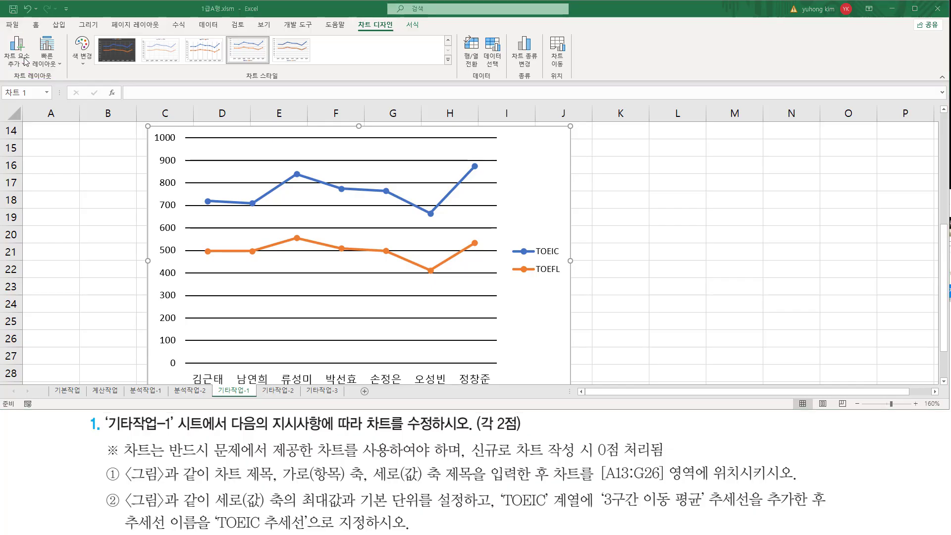
left_click(24, 61)
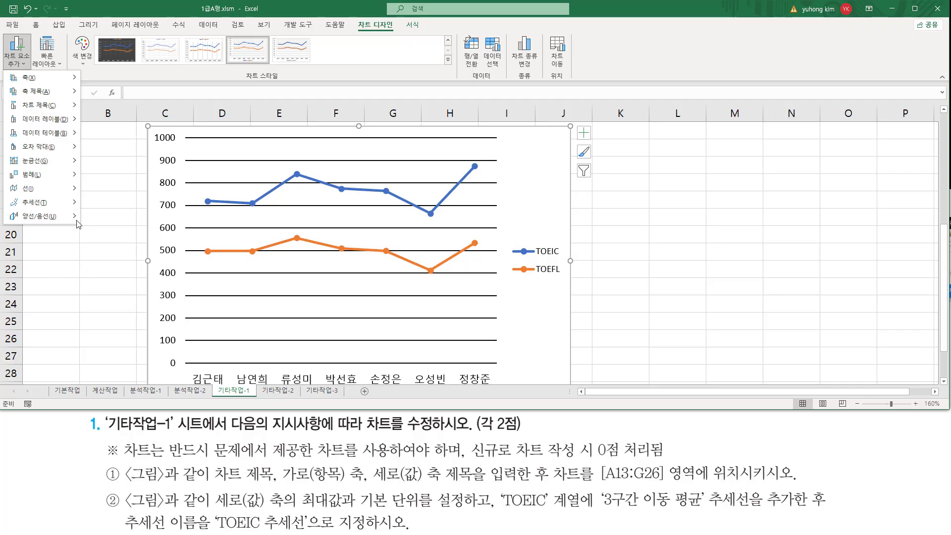
mouse_move(64, 109)
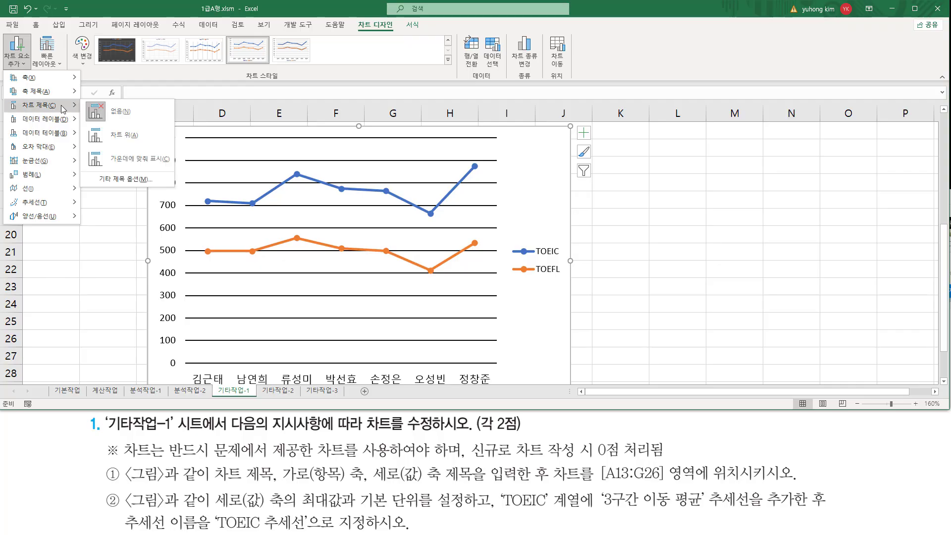
left_click(123, 141)
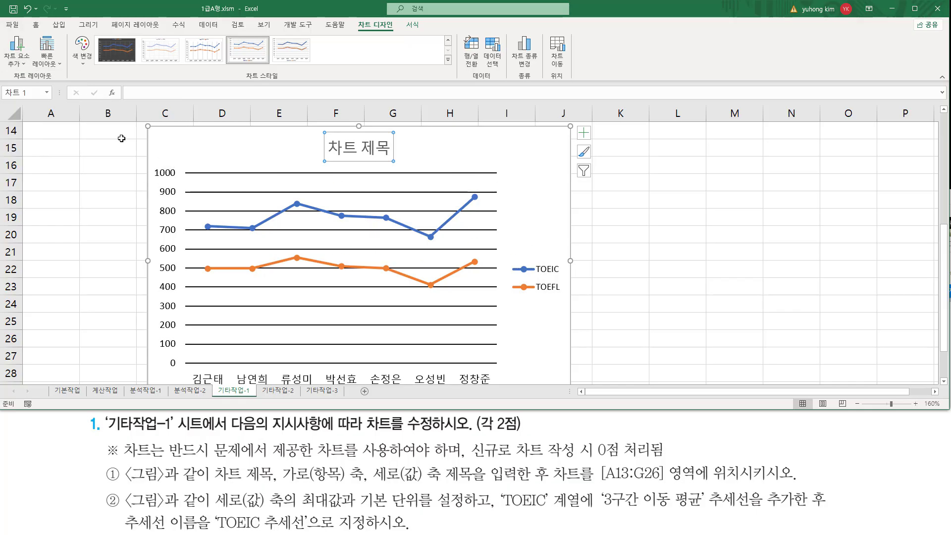
Replace the chart's placeholder title with "TOEIC/TOEFL 점수".
mouse_move(314, 127)
left_mouse_down()
mouse_move(322, 152)
mouse_move(404, 166)
left_mouse_up()
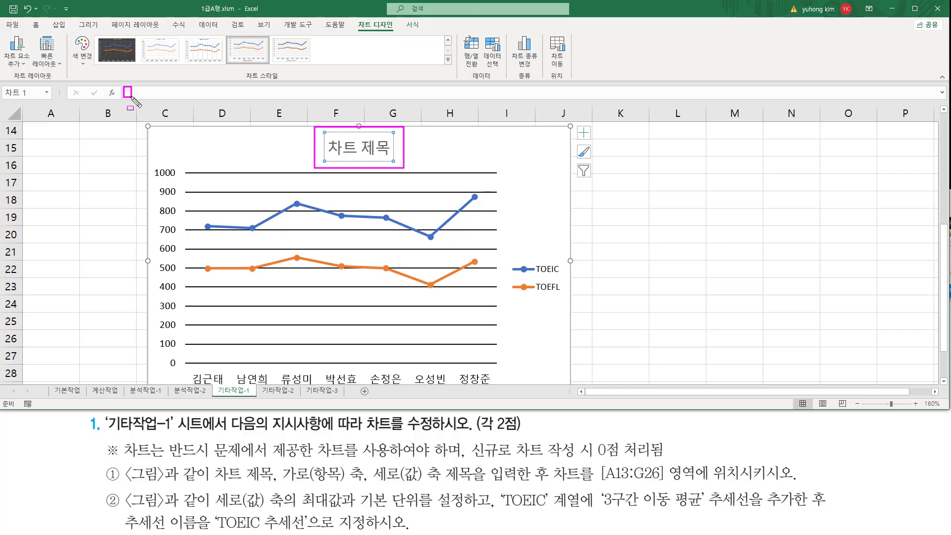
left_click_drag(123, 86, 207, 97)
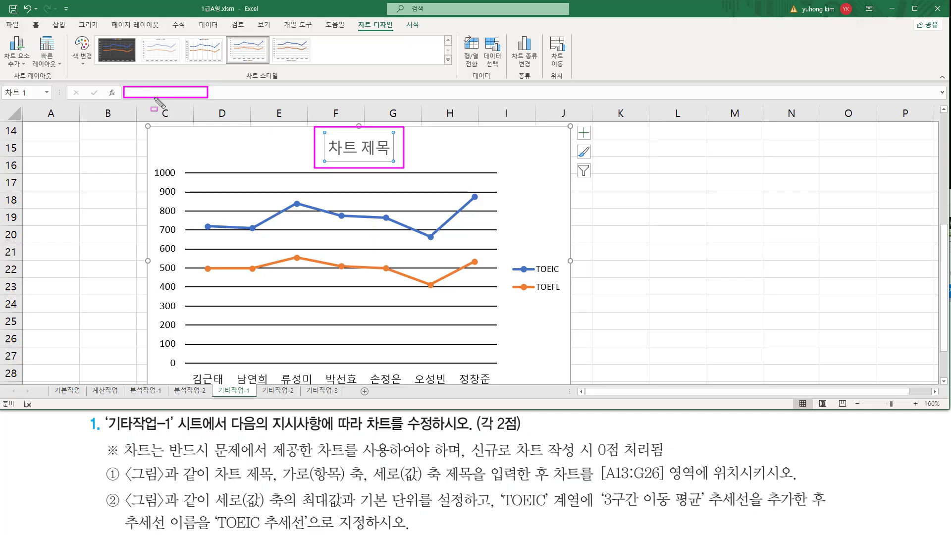
key("Escape")
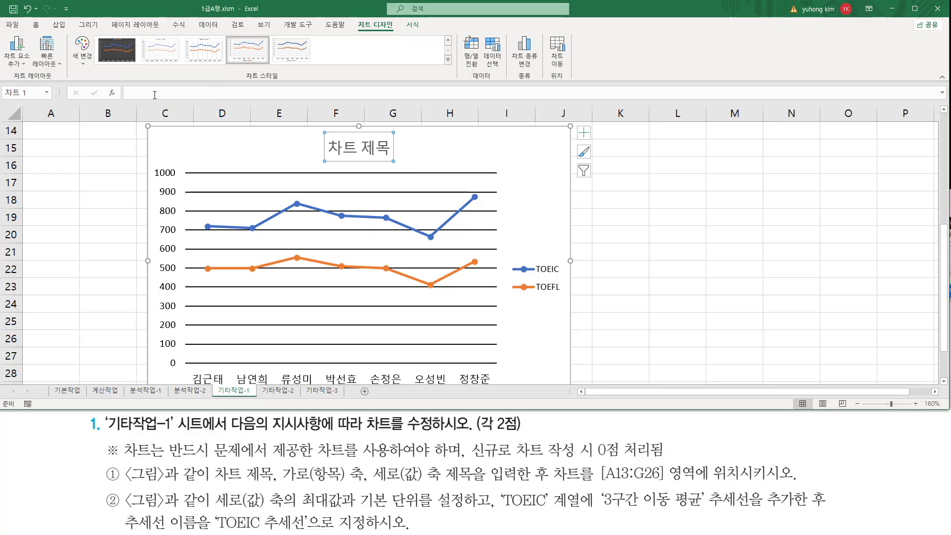
left_click(155, 93)
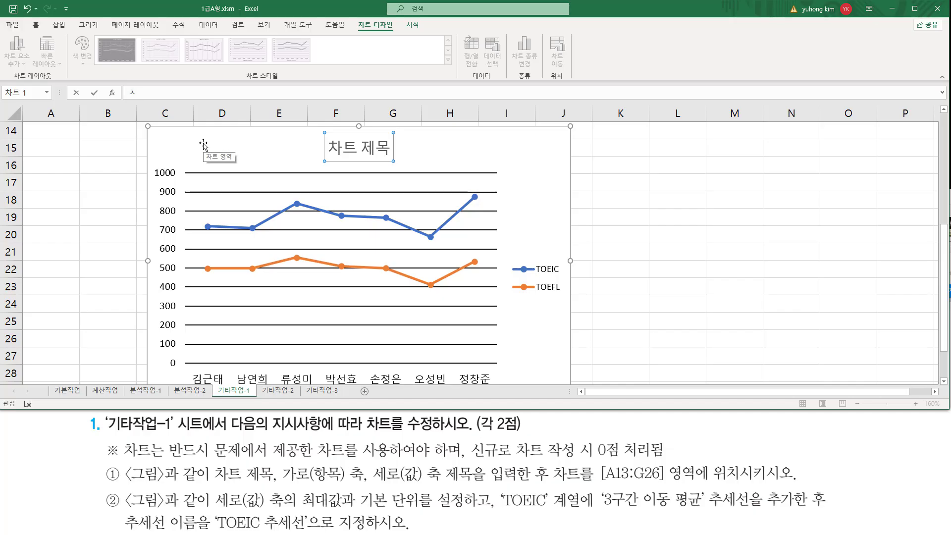
type("TOEIC/TOE리")
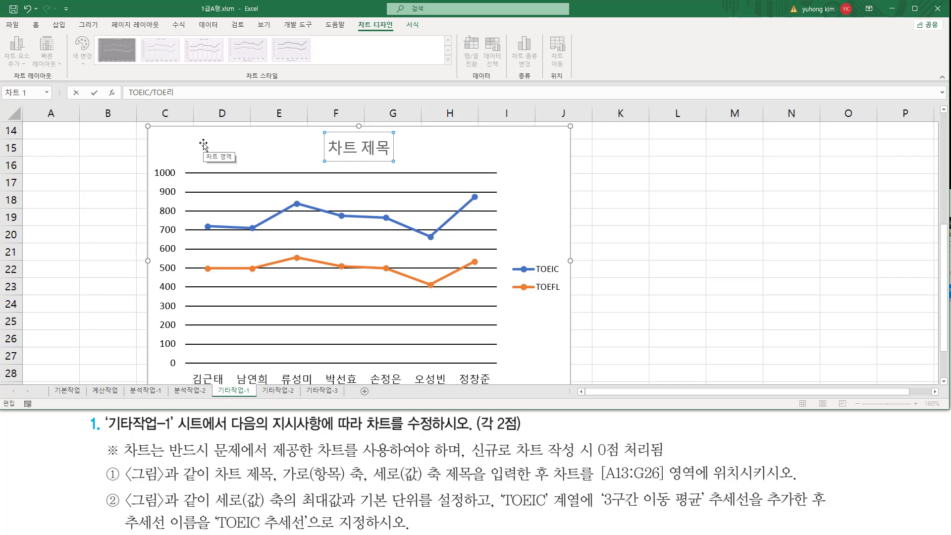
left_click_drag(168, 93, 179, 93)
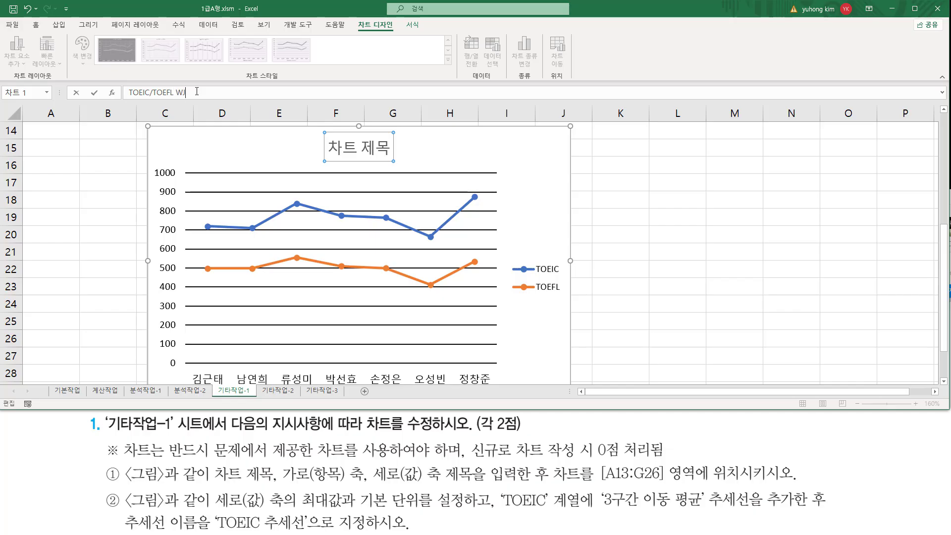
key("BackSpace")
key("BackSpace")
type("점수")
left_click_drag(124, 100, 199, 100)
key("Escape")
left_click(200, 93)
key("Return")
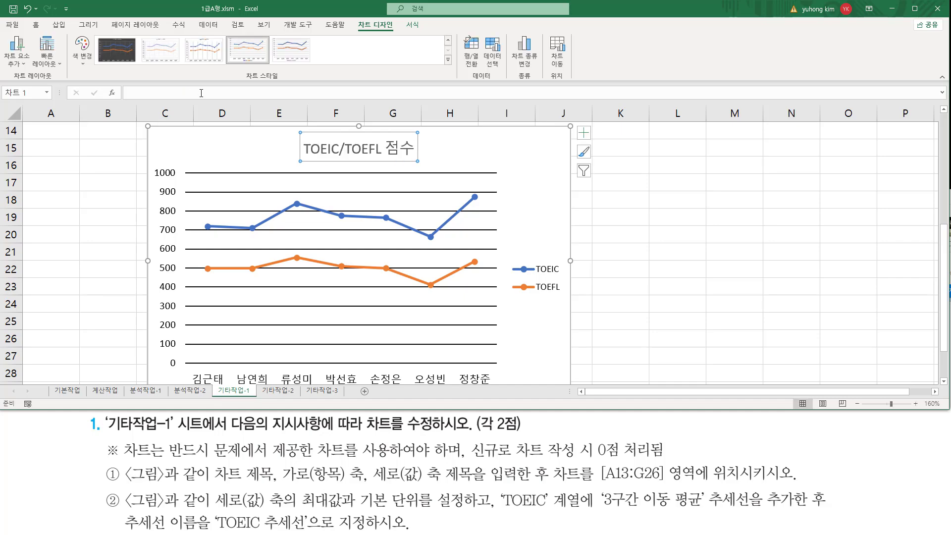
left_click_drag(121, 101, 177, 101)
mouse_move(300, 138)
left_mouse_down()
mouse_move(308, 156)
mouse_move(418, 160)
left_mouse_up()
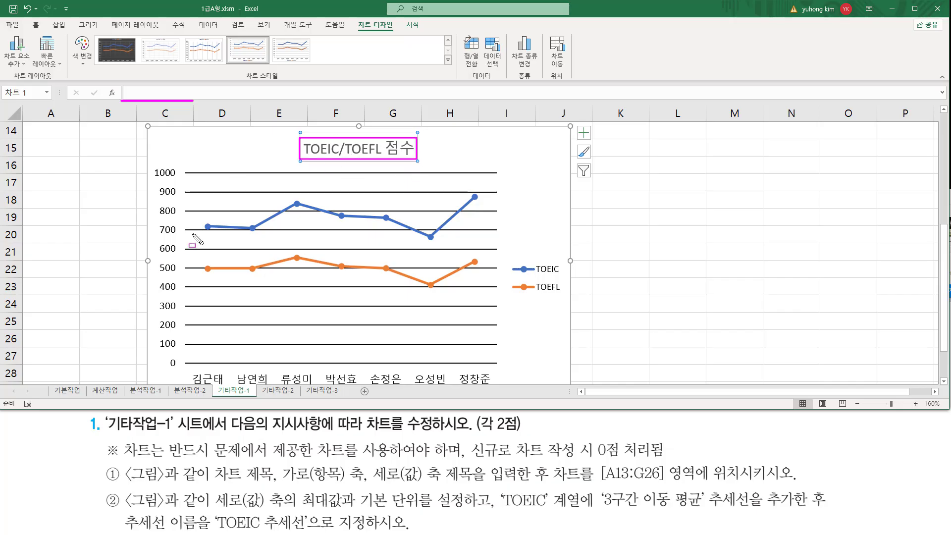
key("Escape")
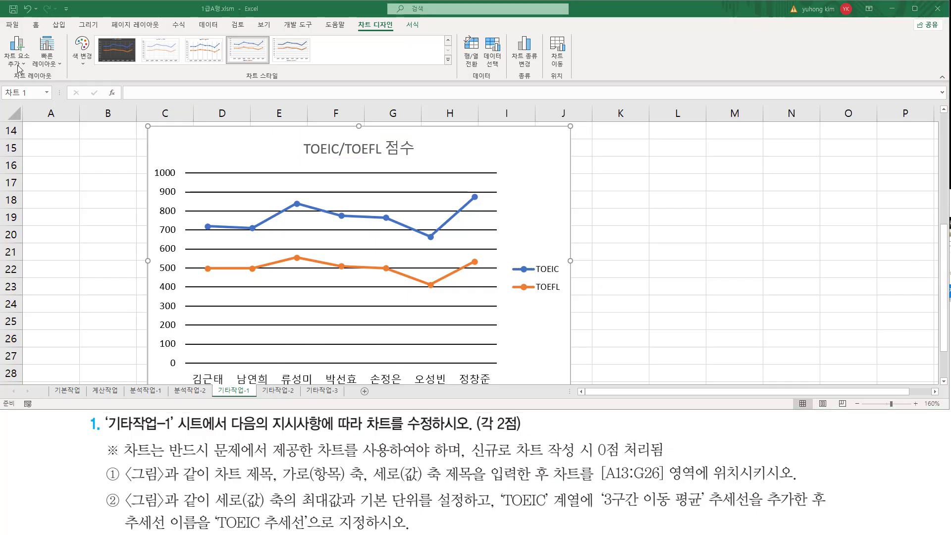
Add a primary horizontal axis title to the chart and set its text to "사원명".
left_click(20, 64)
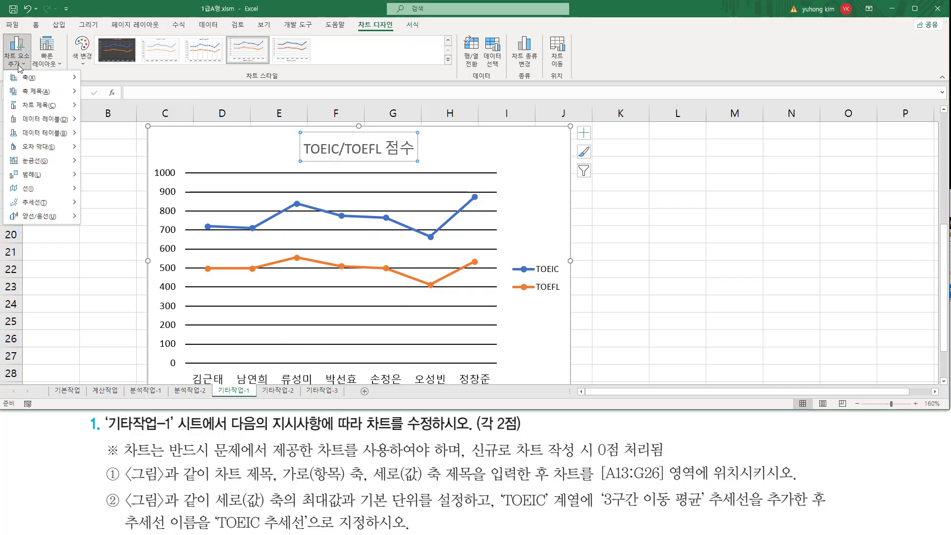
mouse_move(54, 91)
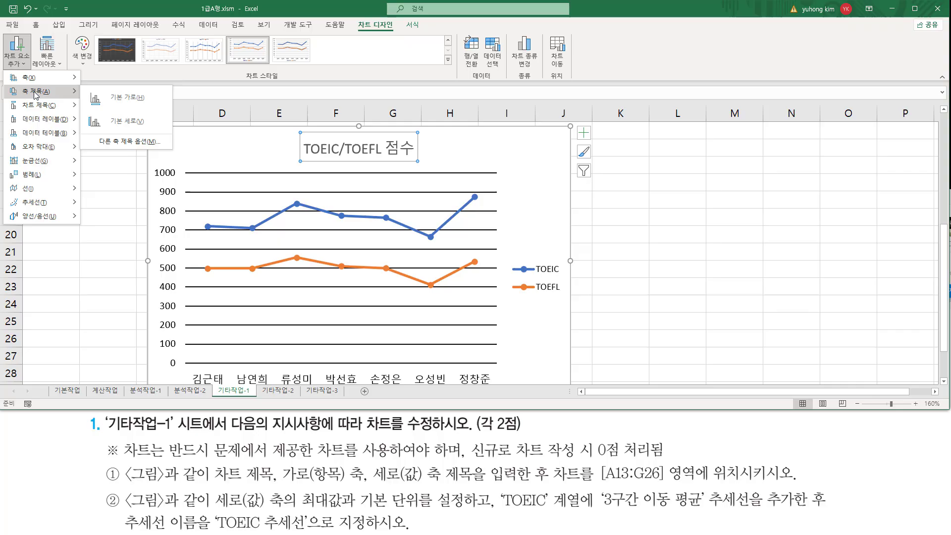
left_click(109, 99)
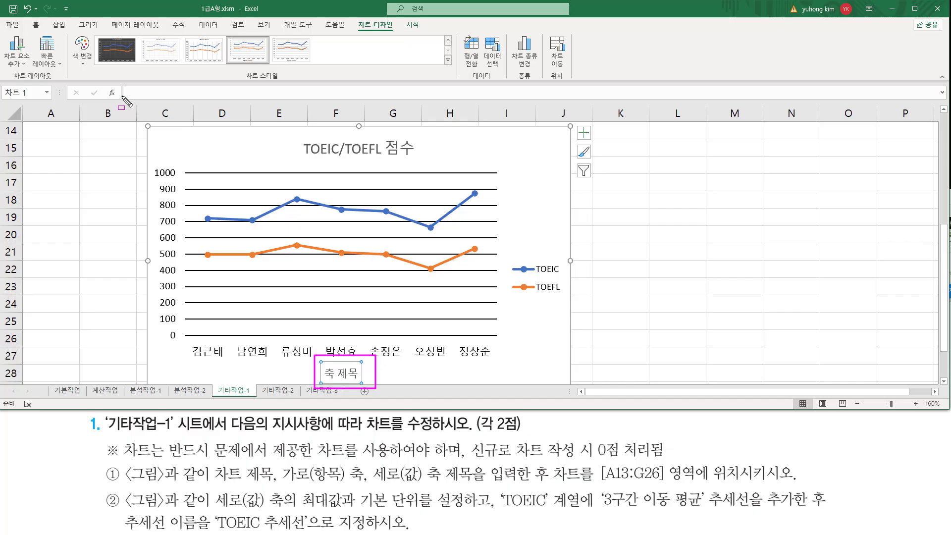
left_click(166, 92)
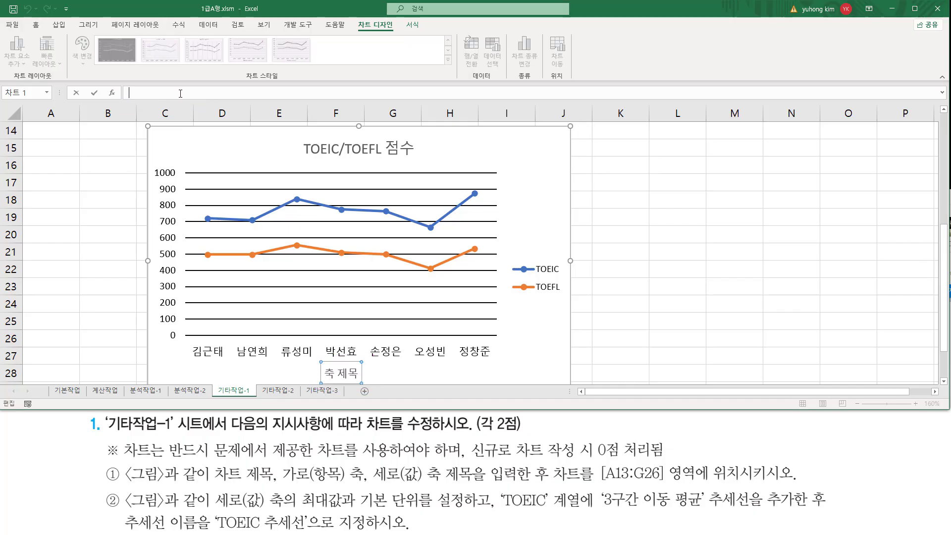
type("ㅅㅏ원명")
key("Return")
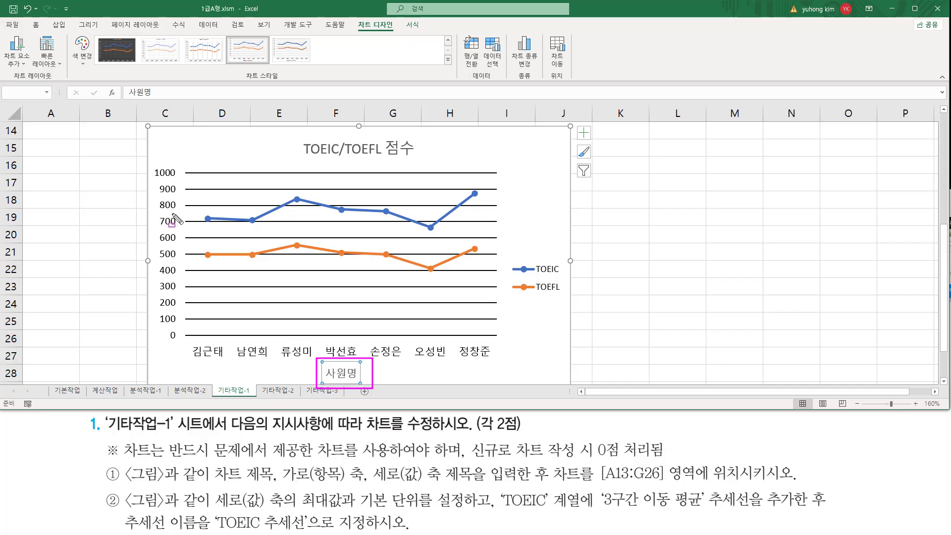
Add a primary vertical axis title to the chart and set its text to "점수".
mouse_move(4, 33)
left_mouse_down()
mouse_move(17, 67)
mouse_move(30, 75)
left_mouse_up()
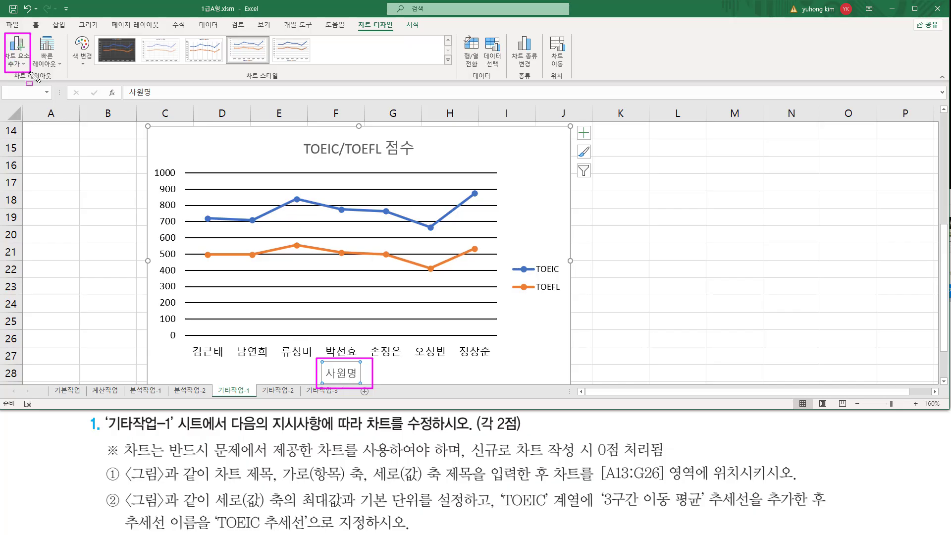
key("Escape")
left_click(20, 62)
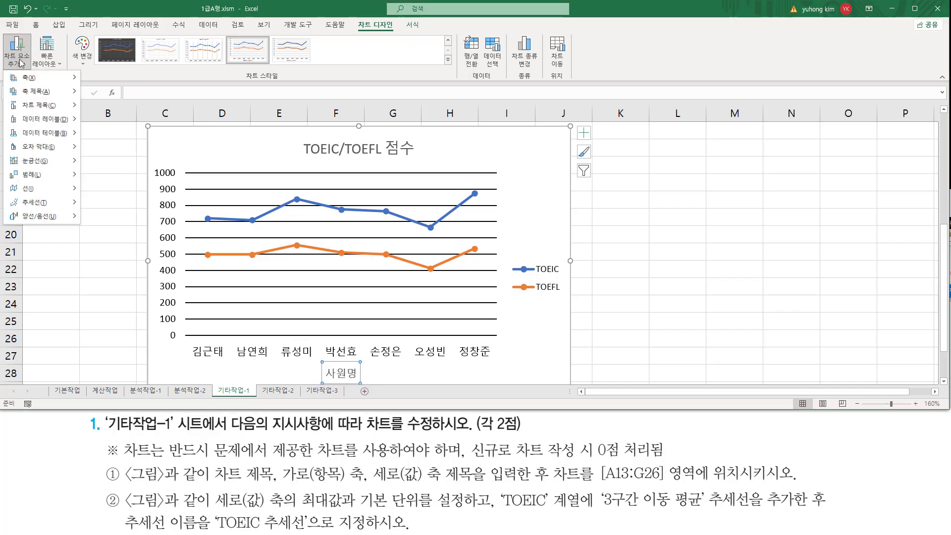
mouse_move(32, 91)
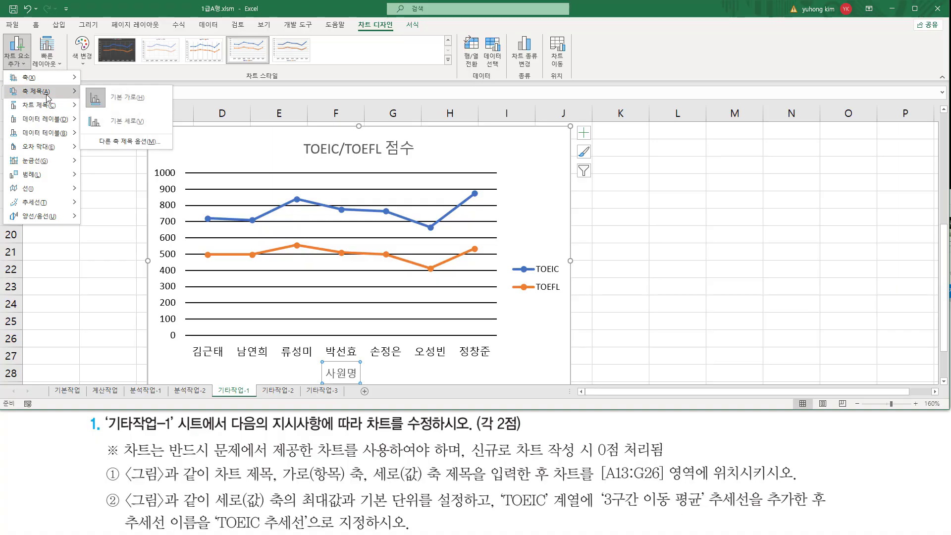
left_click(124, 125)
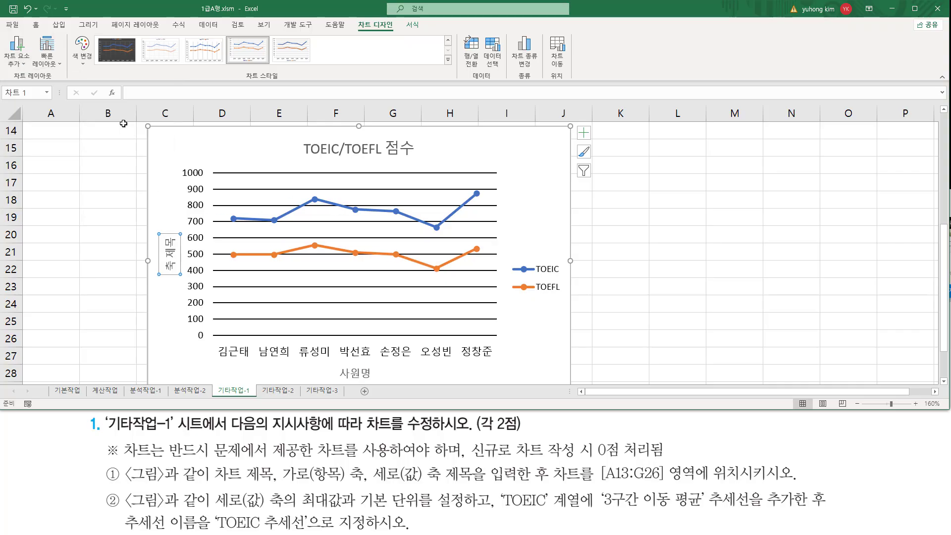
left_click_drag(148, 220, 189, 286)
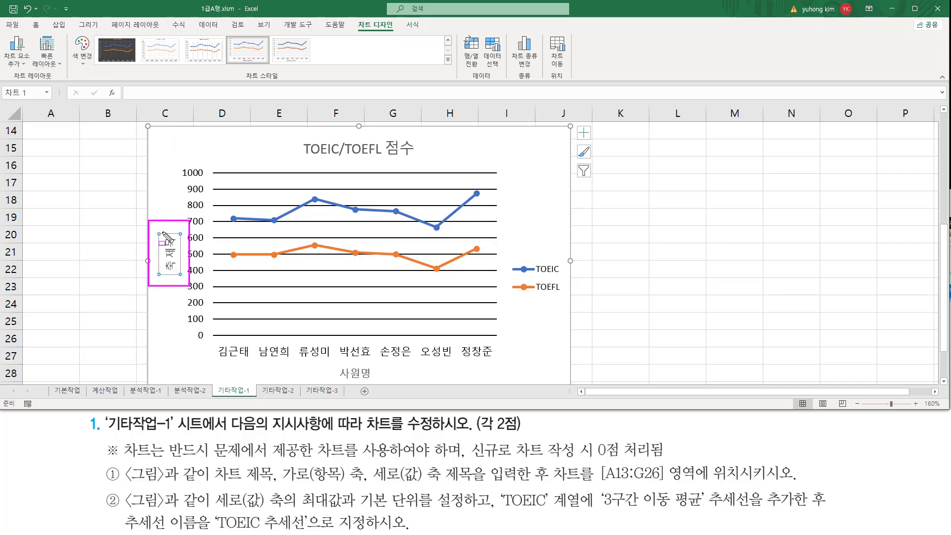
left_click(152, 91)
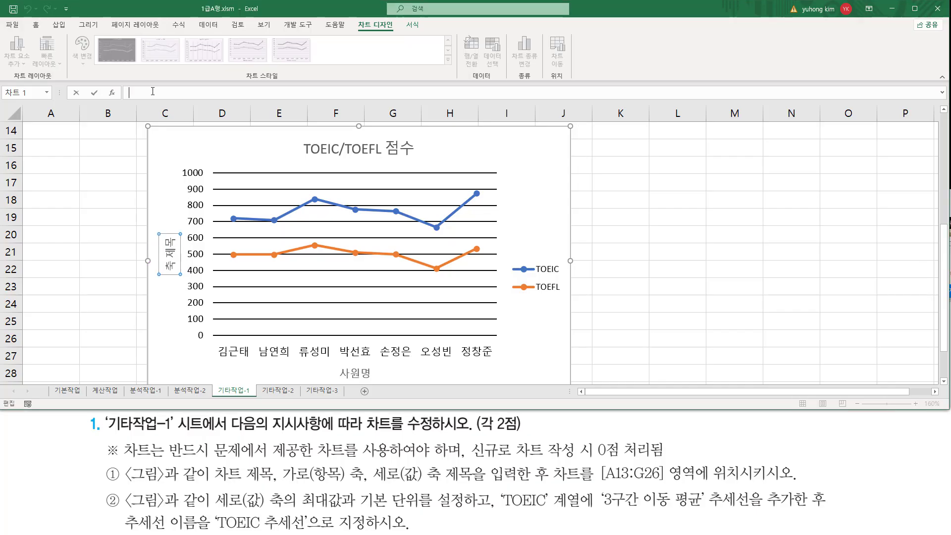
type("점ㅅ")
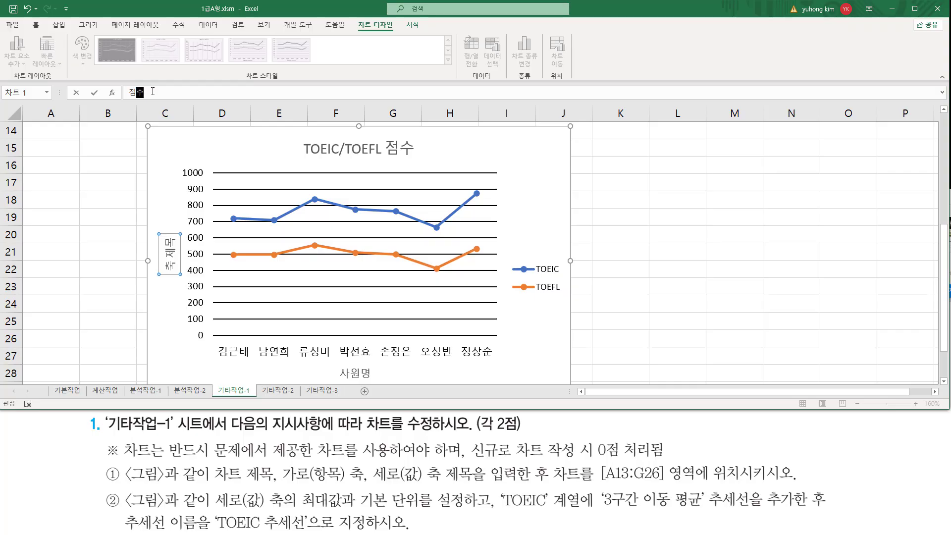
key("Return")
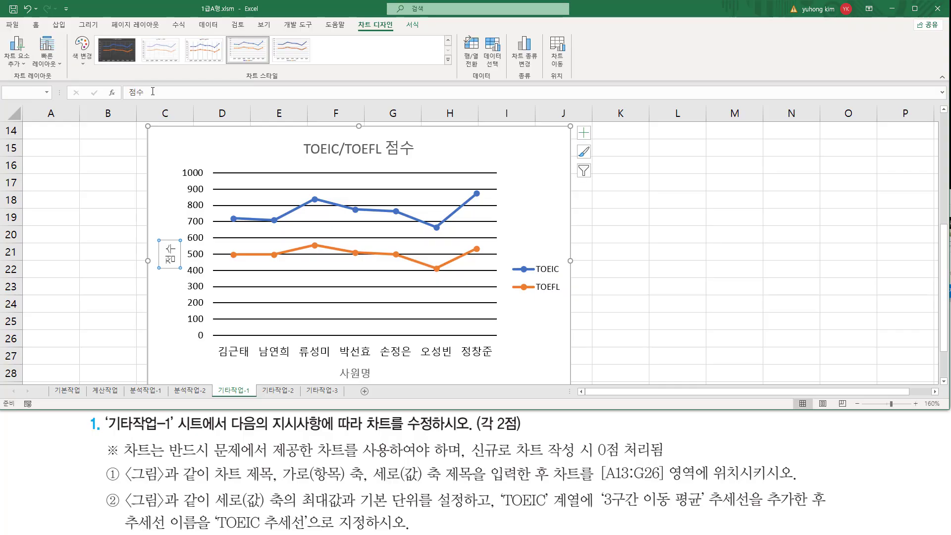
left_click_drag(126, 98, 144, 98)
left_click_drag(153, 235, 184, 279)
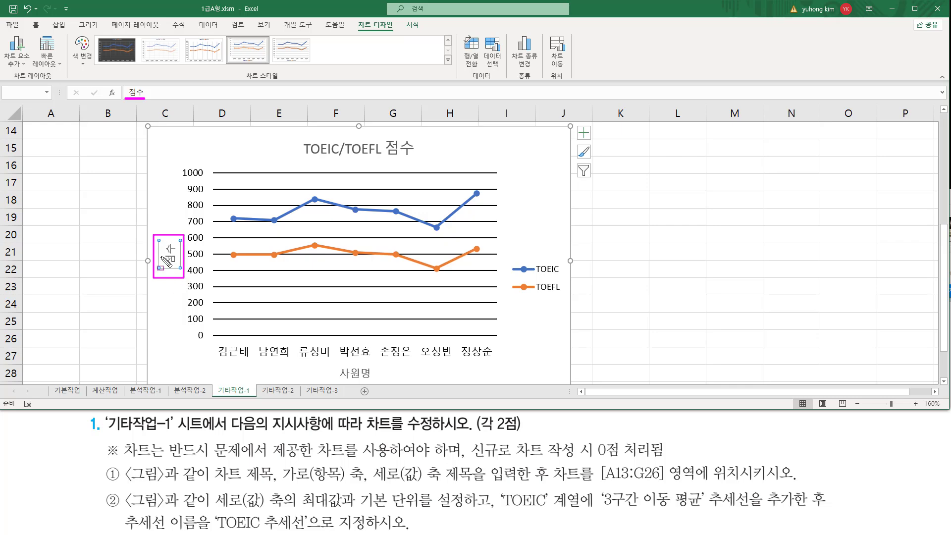
key("Escape")
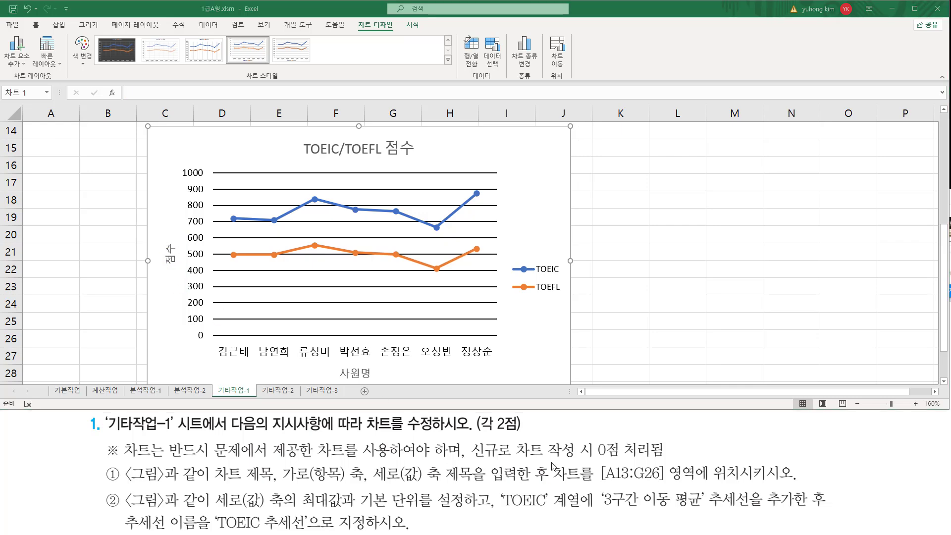
mouse_move(548, 460)
left_mouse_down()
mouse_move(548, 485)
mouse_move(742, 485)
left_mouse_up()
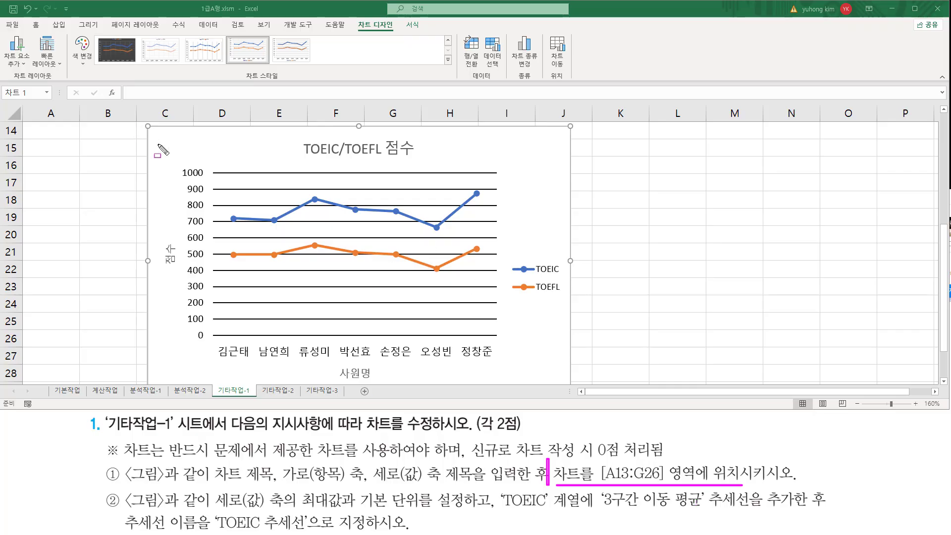
key("Escape")
Move and resize the chart so that it fits exactly within the cell range A13:G26.
scroll(116, 142, "up", 1)
mouse_move(184, 200)
left_mouse_down()
mouse_move(231, 200)
mouse_move(75, 153)
mouse_move(67, 175)
left_mouse_up()
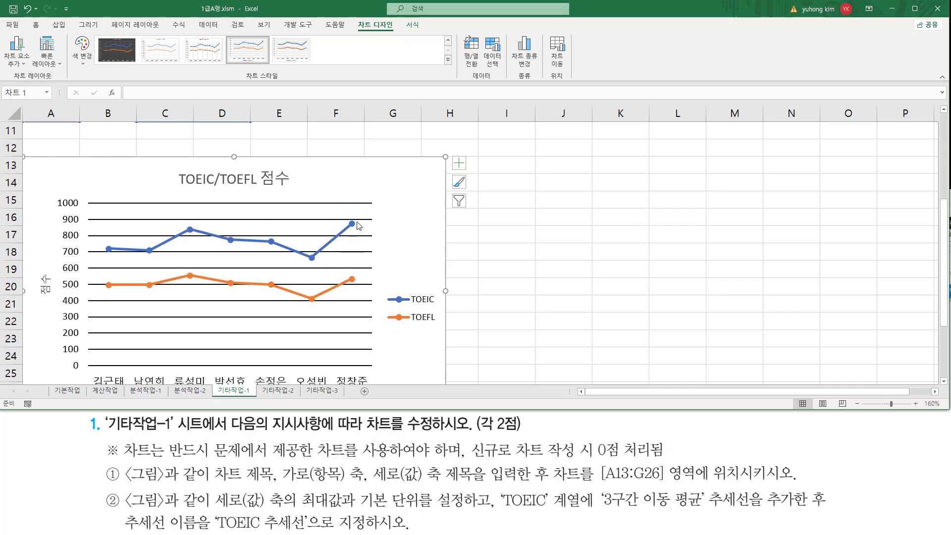
scroll(358, 226, "down", 3)
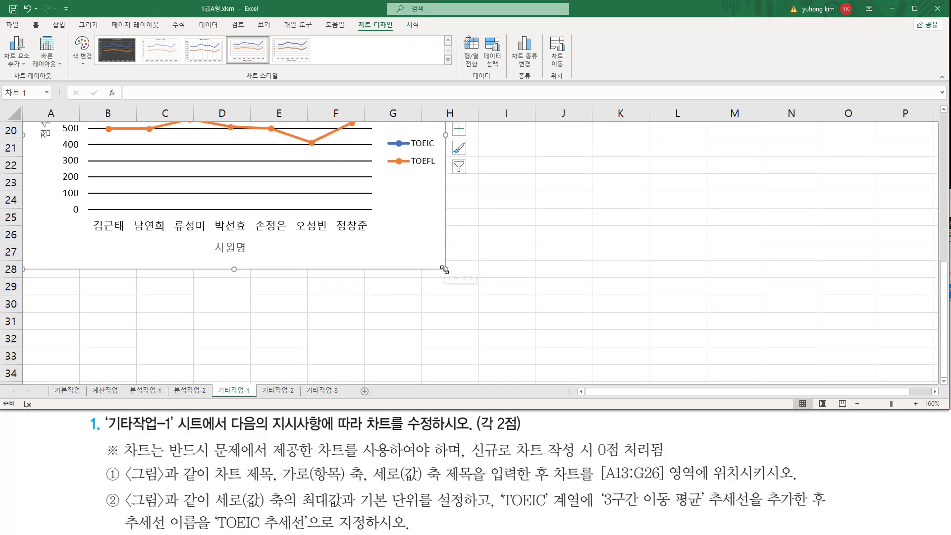
left_click_drag(444, 269, 422, 243)
scroll(430, 262, "up", 3)
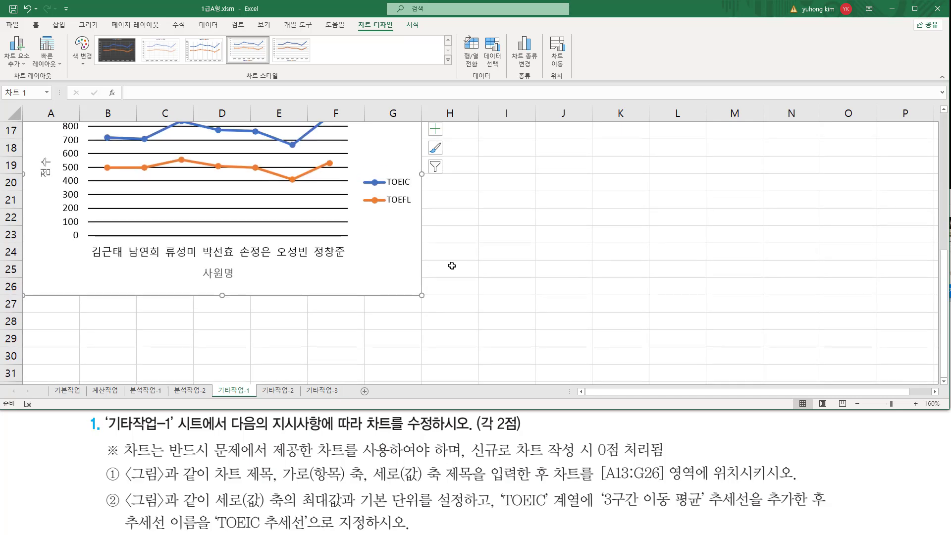
left_click(944, 382)
left_click(943, 381)
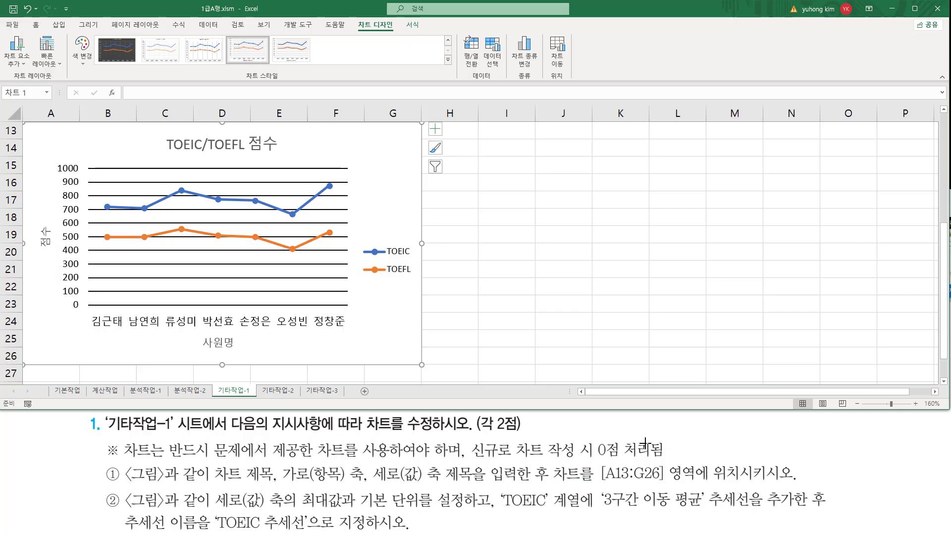
left_click_drag(594, 483, 749, 483)
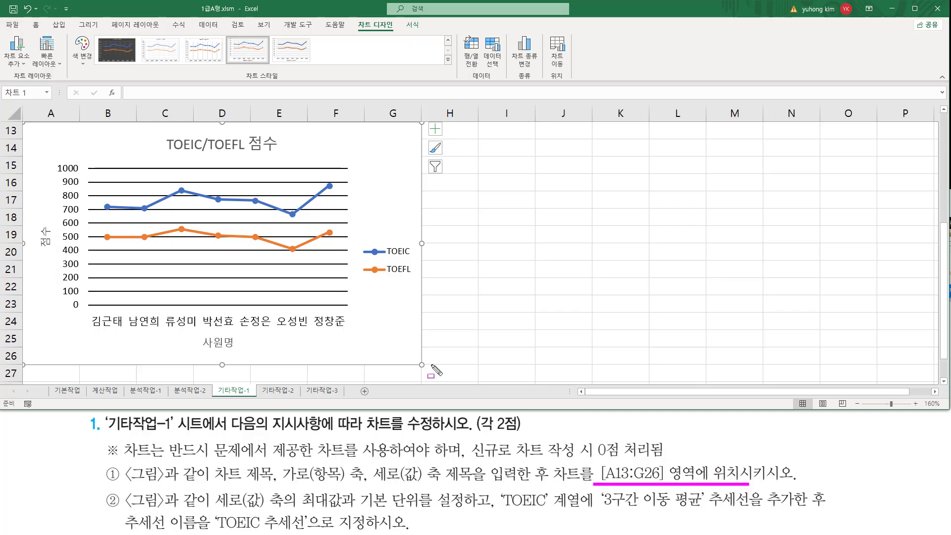
key("Escape")
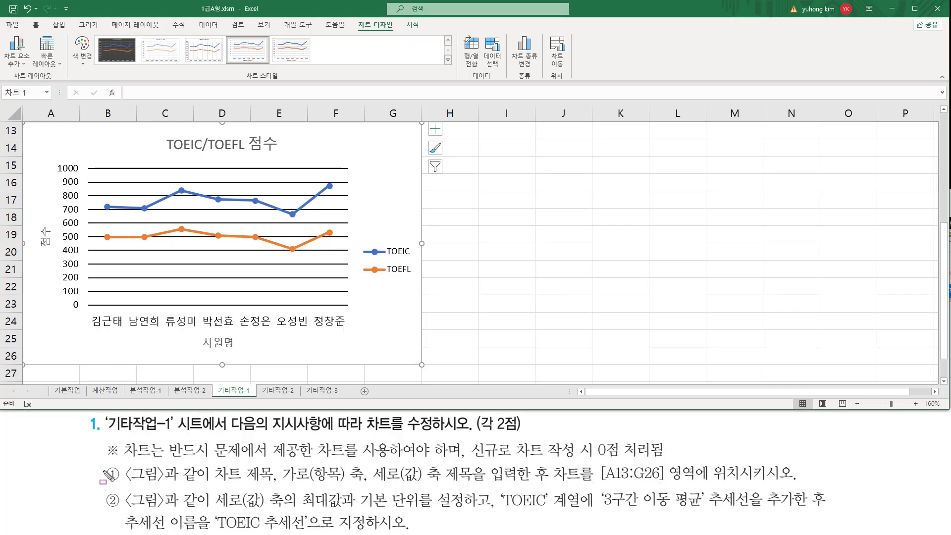
left_click_drag(104, 477, 803, 476)
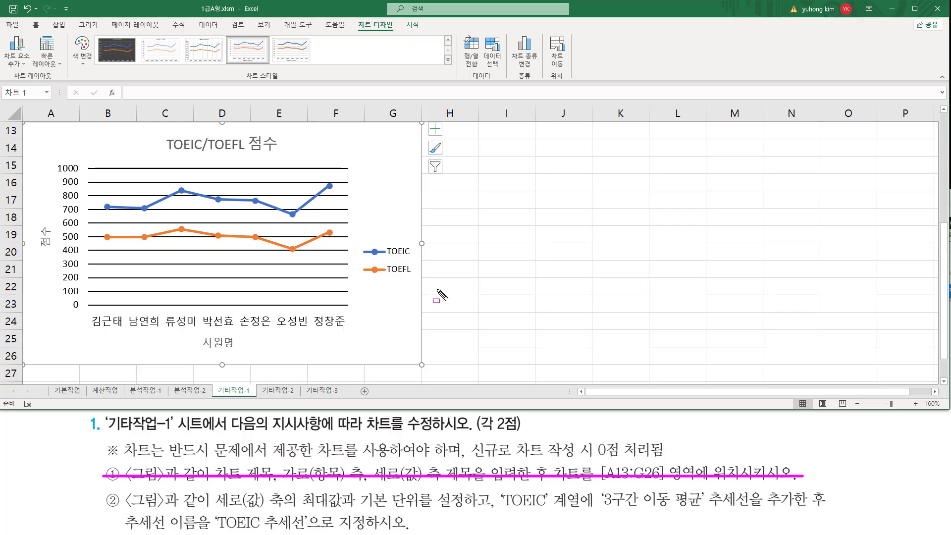
key("Escape")
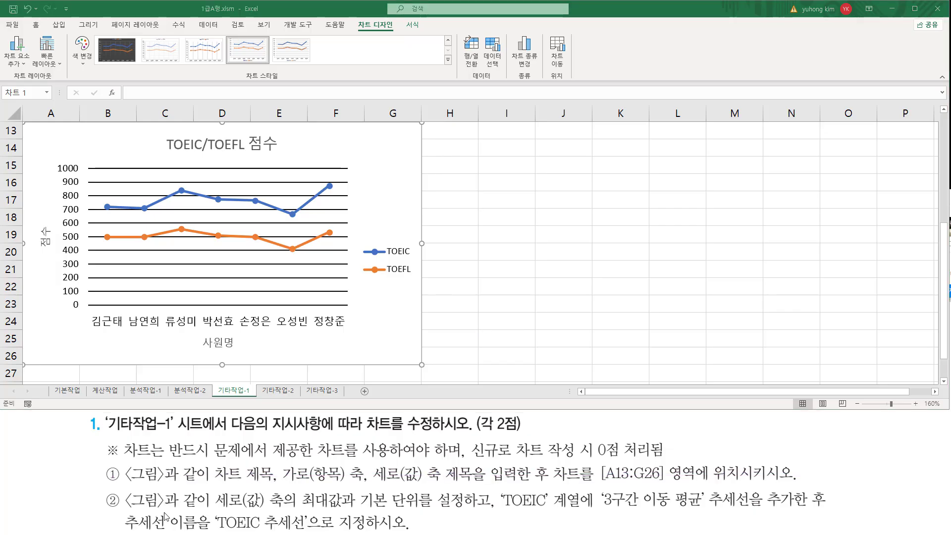
mouse_move(124, 489)
left_mouse_down()
mouse_move(186, 511)
mouse_move(492, 516)
left_mouse_up()
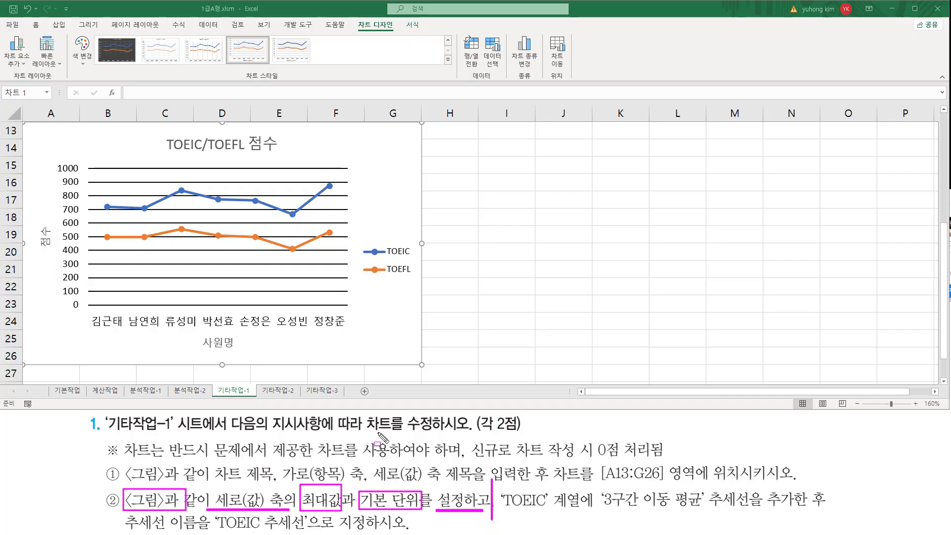
mouse_move(54, 159)
left_mouse_down()
mouse_move(91, 327)
mouse_move(90, 314)
left_mouse_up()
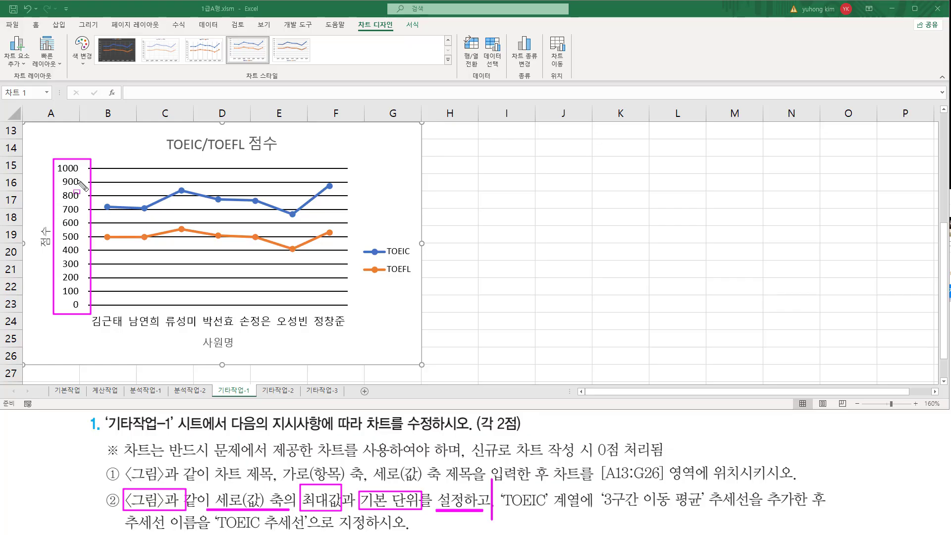
Check the reference picture of the finished chart for the vertical axis's maximum value and major unit.
key("Escape")
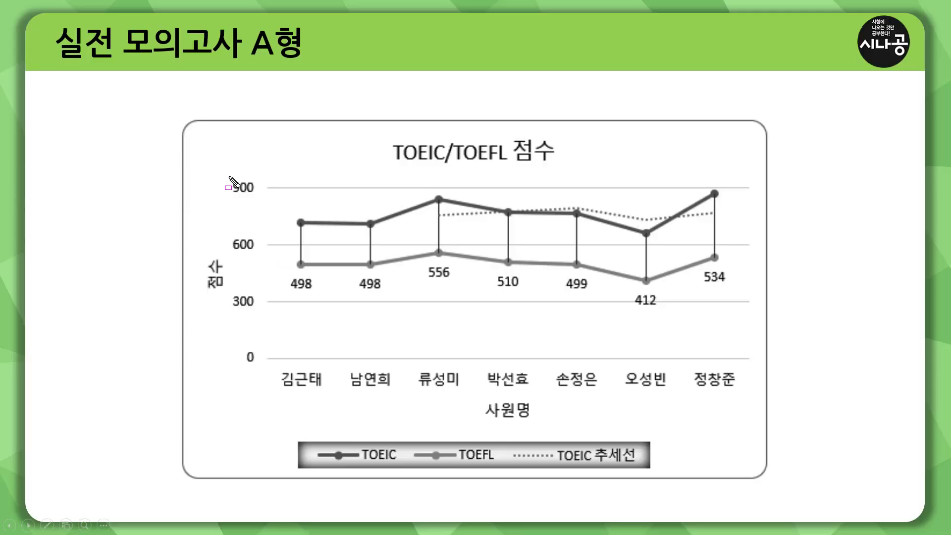
mouse_move(227, 174)
left_mouse_down()
mouse_move(260, 394)
mouse_move(258, 363)
left_mouse_up()
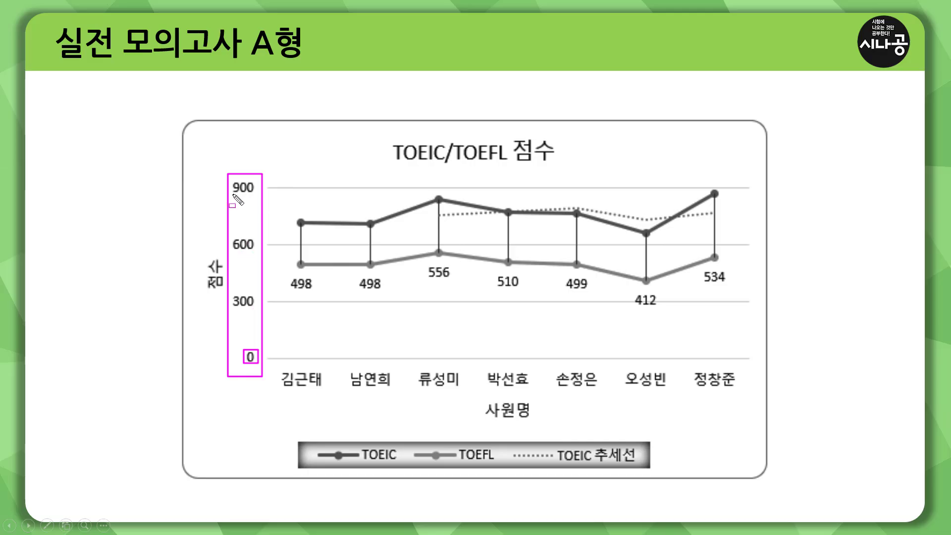
left_click_drag(231, 195, 249, 195)
key("Escape")
key("alt+Tab")
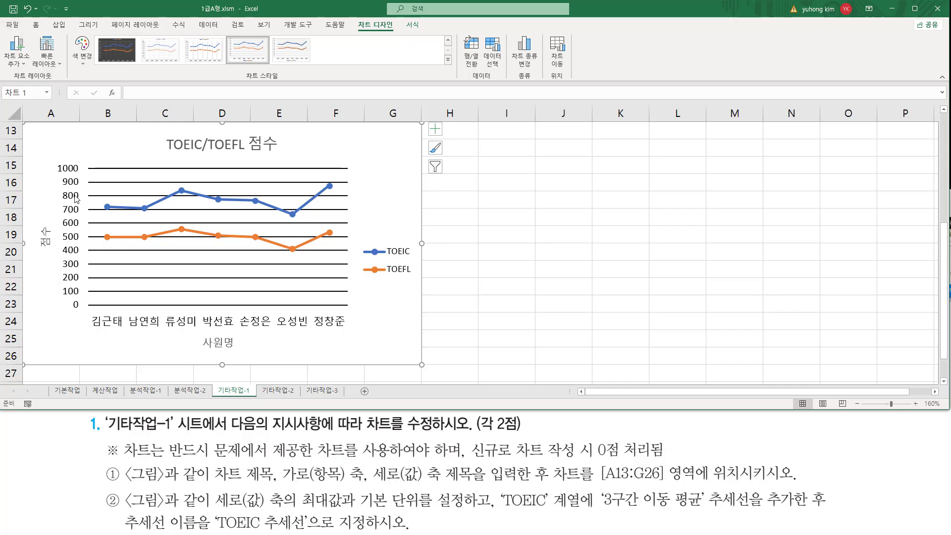
Set the maximum bound of the chart's vertical value axis to 900.
left_click(77, 197)
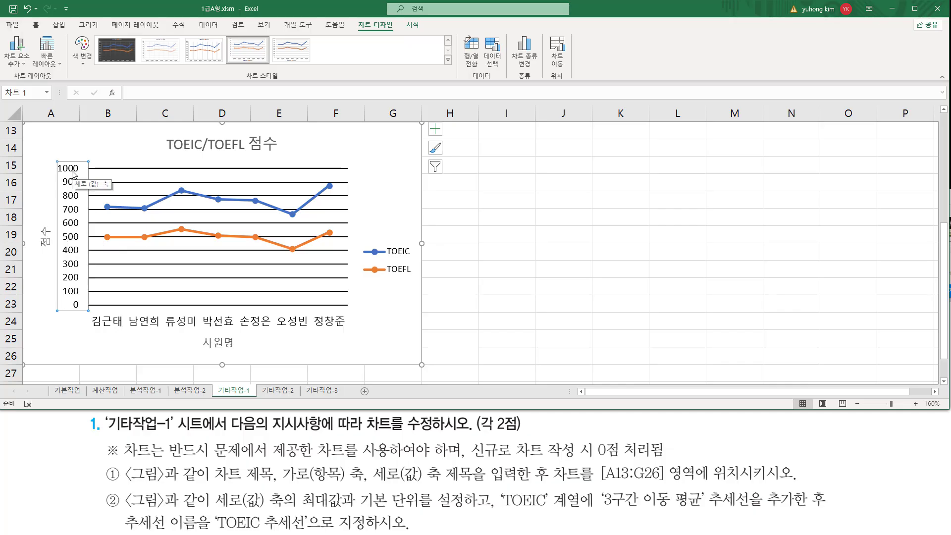
right_click(73, 175)
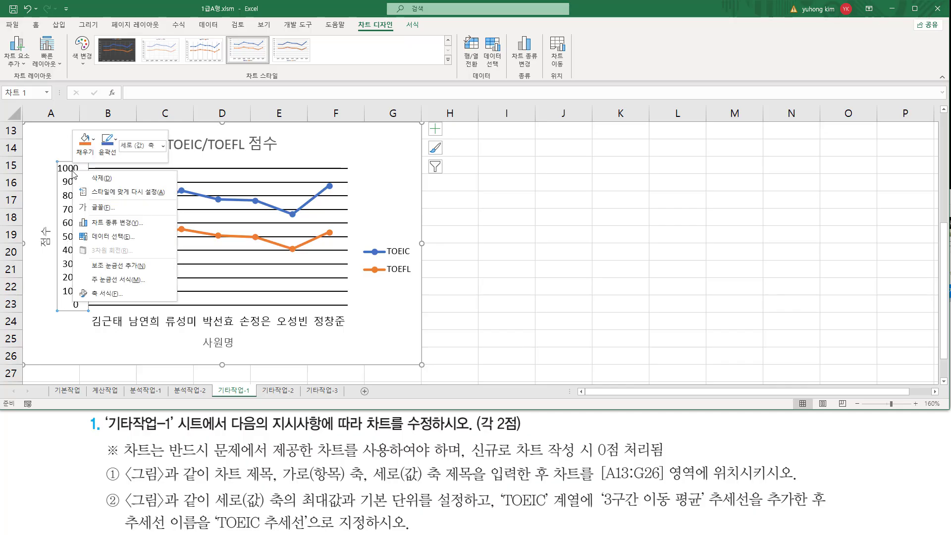
left_click(117, 296)
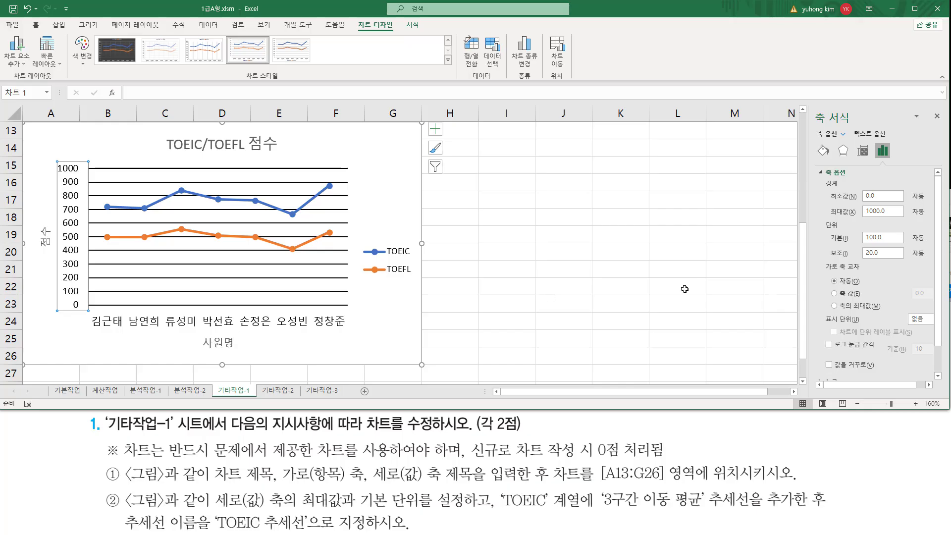
left_click_drag(812, 106, 866, 126)
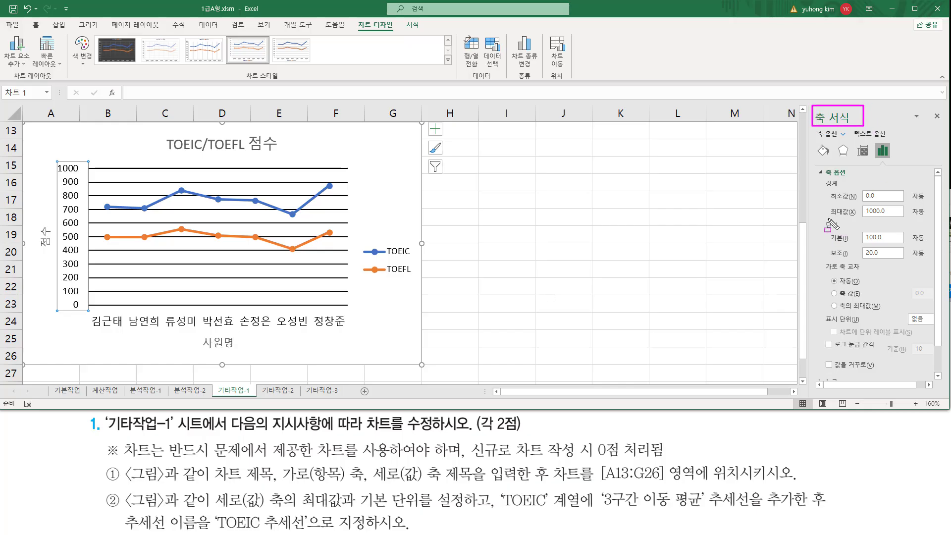
mouse_move(828, 219)
left_mouse_down()
mouse_move(892, 219)
mouse_move(908, 204)
left_mouse_up()
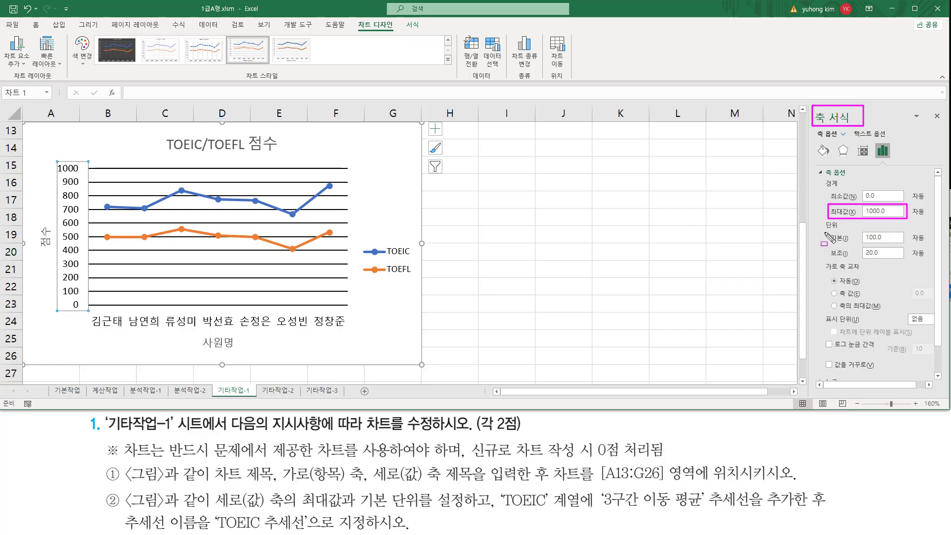
mouse_move(832, 234)
left_mouse_down()
mouse_move(908, 255)
mouse_move(901, 243)
left_mouse_up()
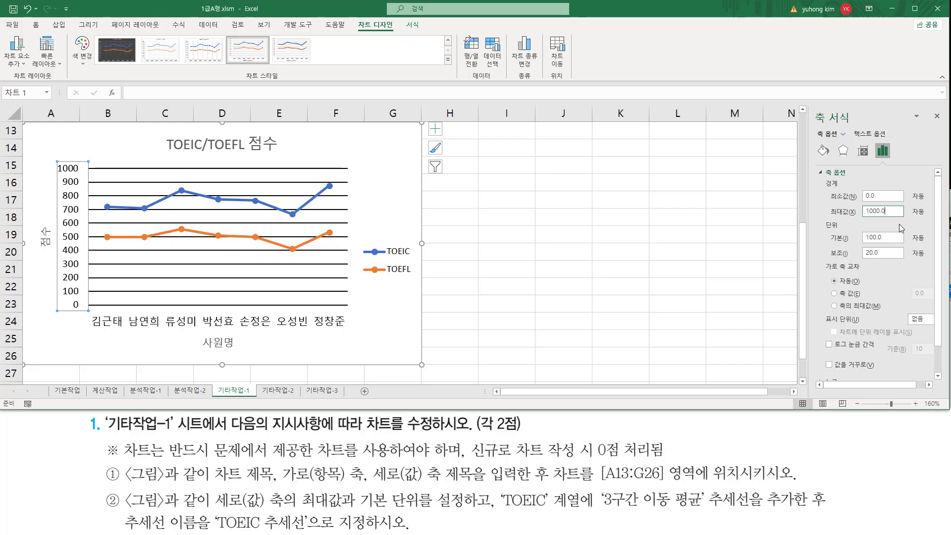
key("BackSpace")
key("BackSpace")
key("BackSpace")
key("BackSpace")
key("BackSpace")
key("Return")
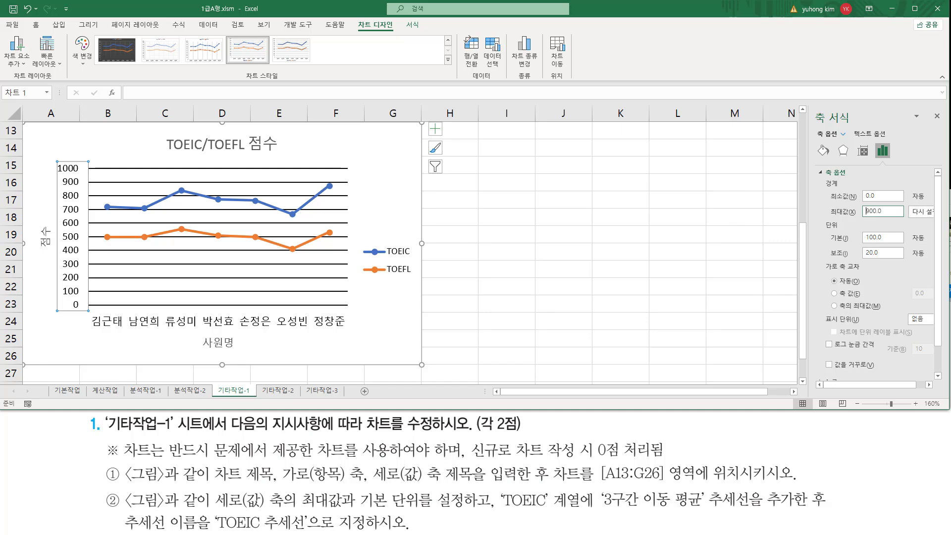
Set the vertical value axis's major unit to 300 and close the axis formatting options.
left_click(891, 238)
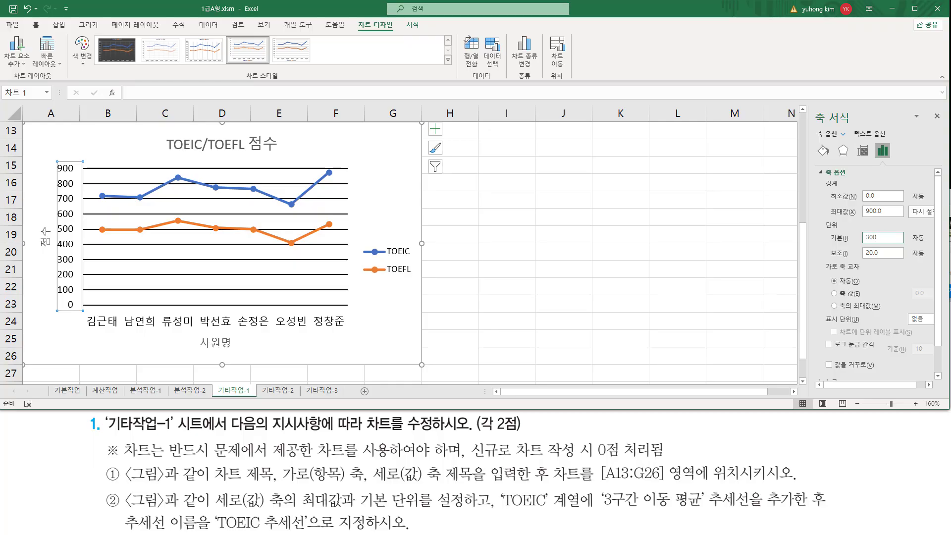
key("Return")
left_click_drag(826, 207, 890, 218)
mouse_move(828, 233)
left_mouse_down()
mouse_move(843, 243)
mouse_move(896, 245)
left_mouse_up()
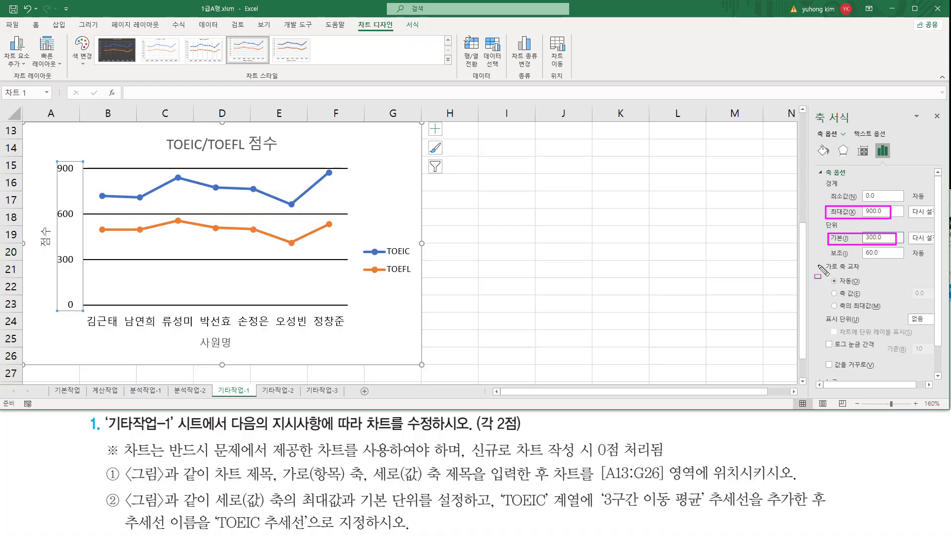
left_click_drag(64, 299, 78, 311)
left_click_drag(54, 253, 84, 267)
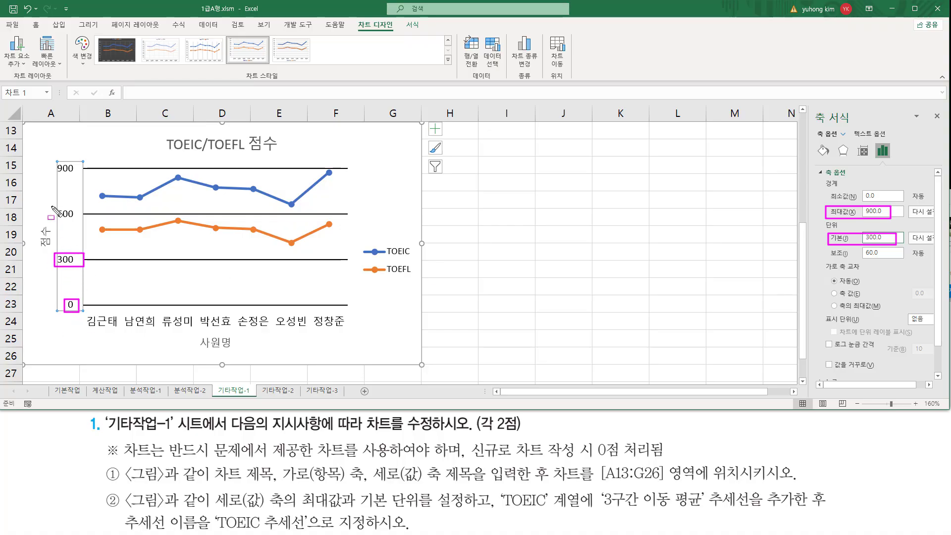
left_click_drag(50, 206, 83, 219)
left_click_drag(50, 158, 77, 172)
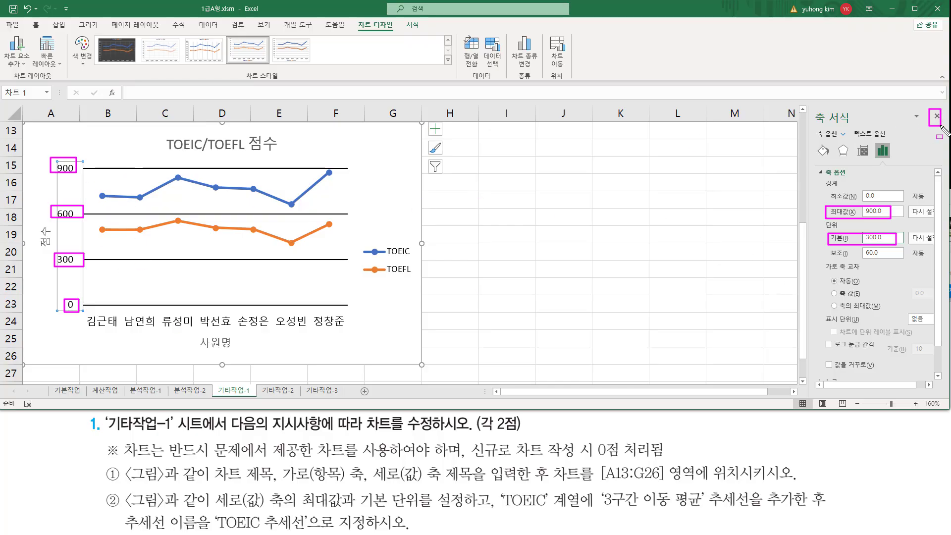
key("Escape")
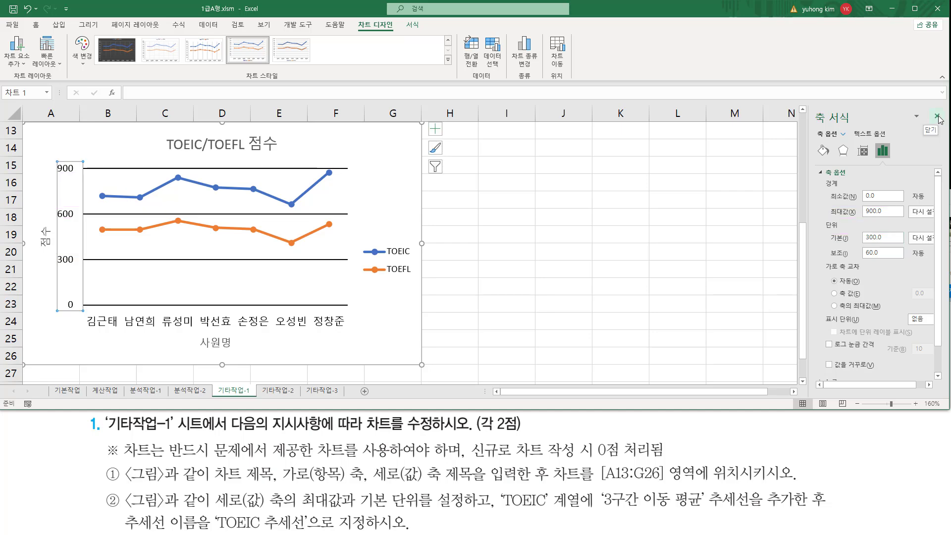
left_click(938, 117)
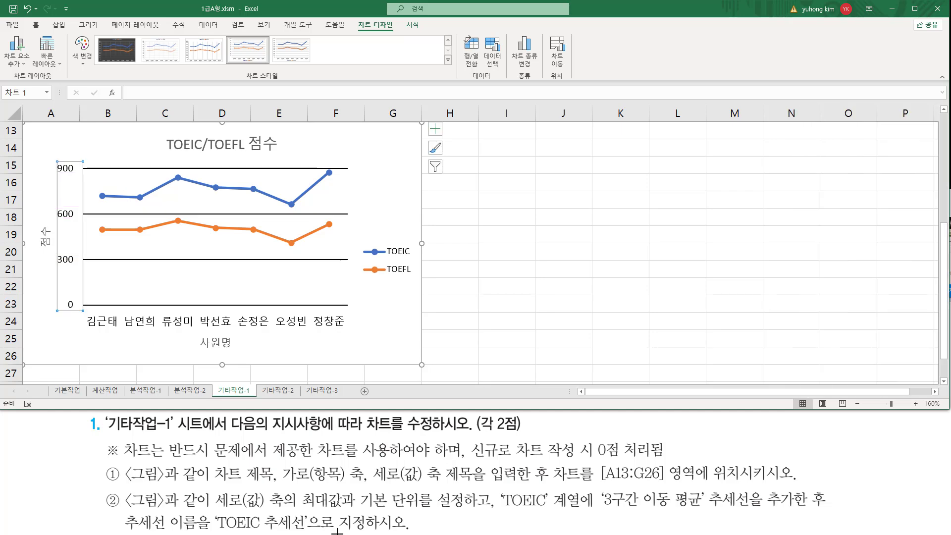
mouse_move(491, 488)
left_mouse_down()
mouse_move(490, 515)
mouse_move(580, 510)
left_mouse_up()
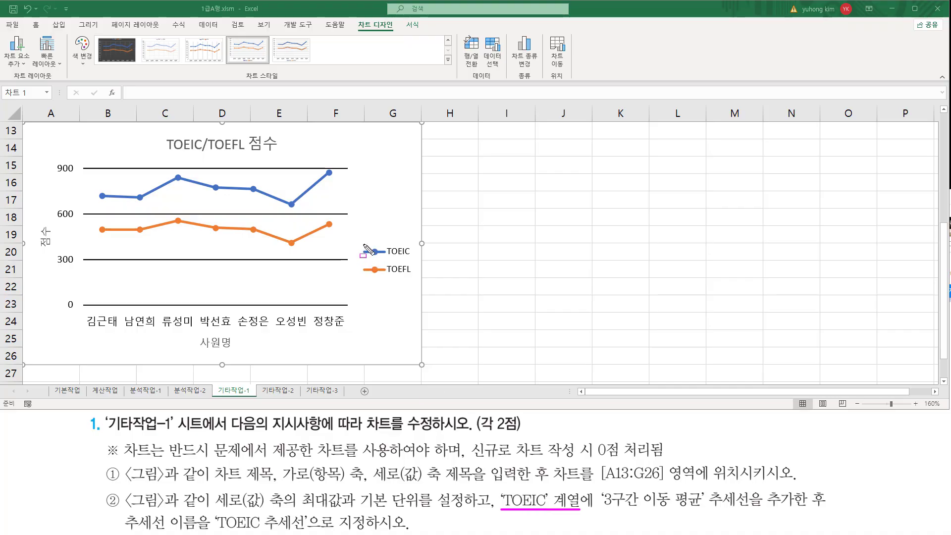
left_click_drag(361, 251, 415, 262)
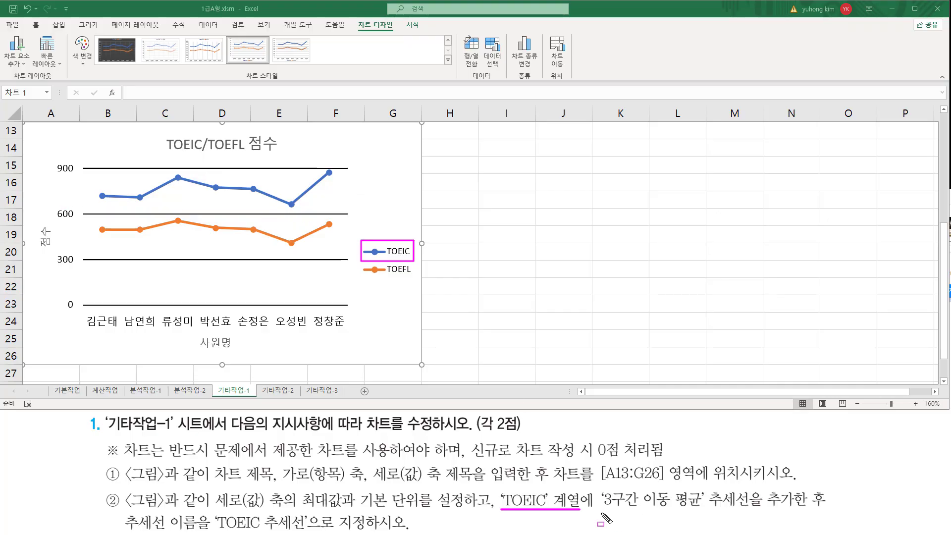
mouse_move(601, 514)
left_mouse_down()
mouse_move(658, 515)
mouse_move(708, 487)
mouse_move(743, 508)
mouse_move(799, 517)
left_mouse_up()
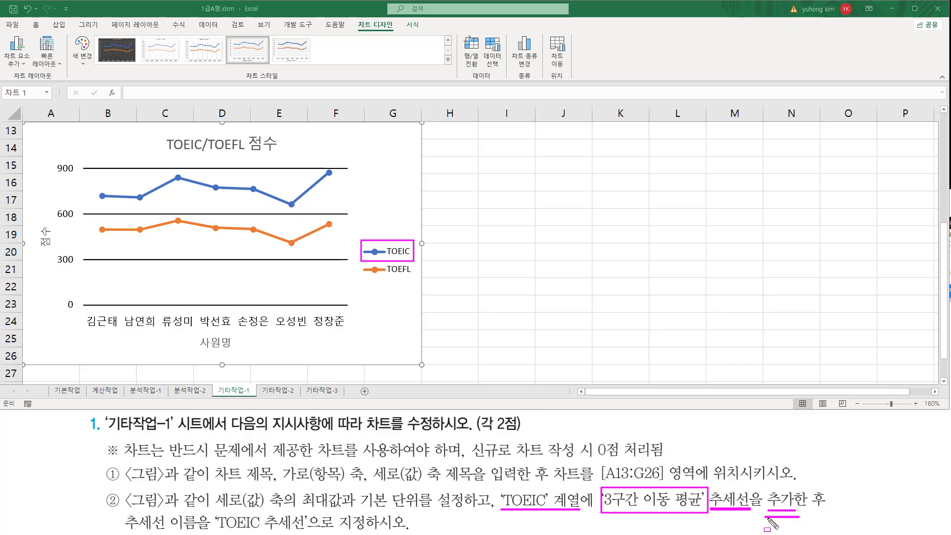
mouse_move(124, 509)
left_mouse_down()
mouse_move(186, 533)
mouse_move(306, 530)
left_mouse_up()
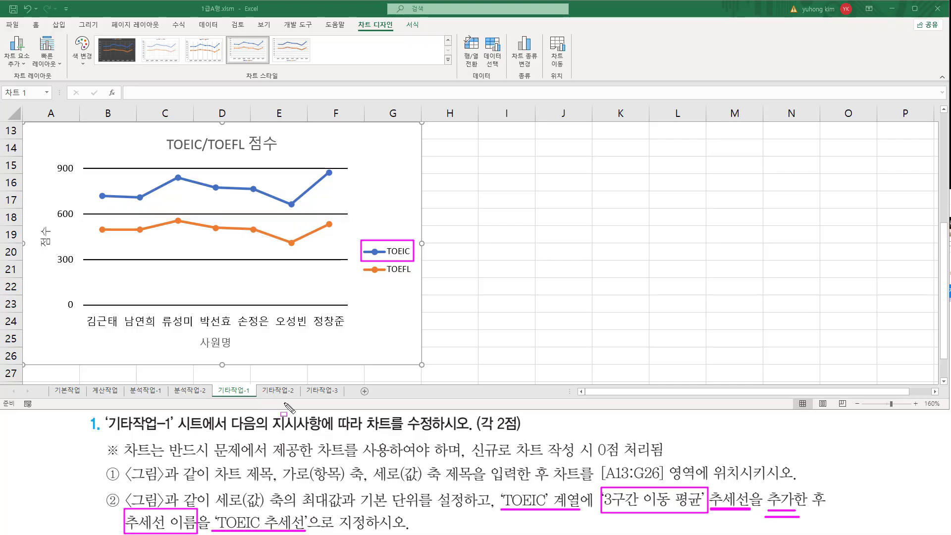
key("Escape")
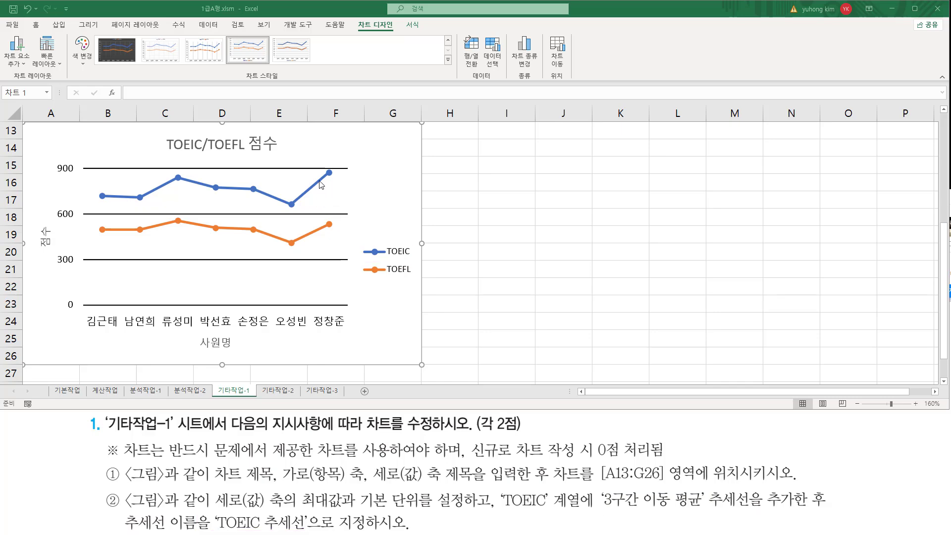
Add a moving average trendline to the TOEIC series of the chart.
left_click(323, 182)
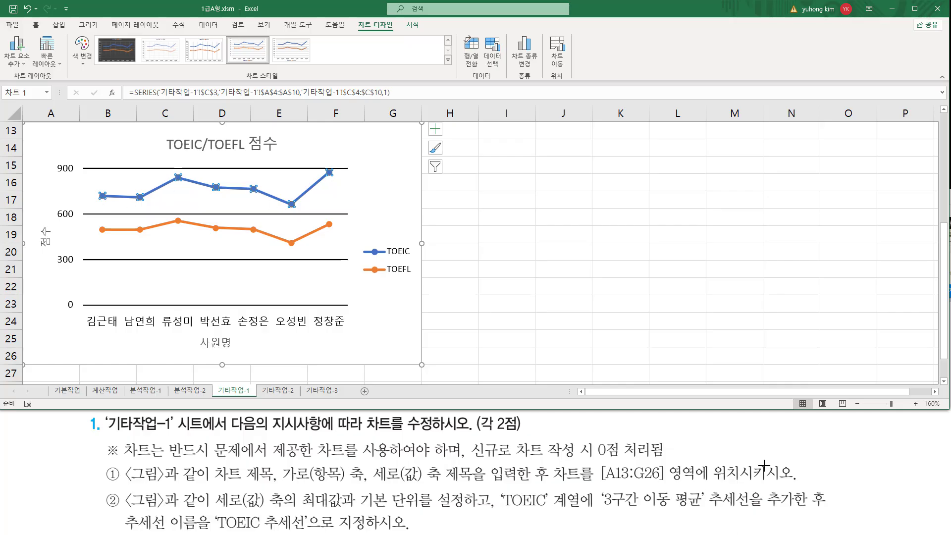
left_click_drag(357, 20, 396, 37)
left_click_drag(9, 82, 55, 83)
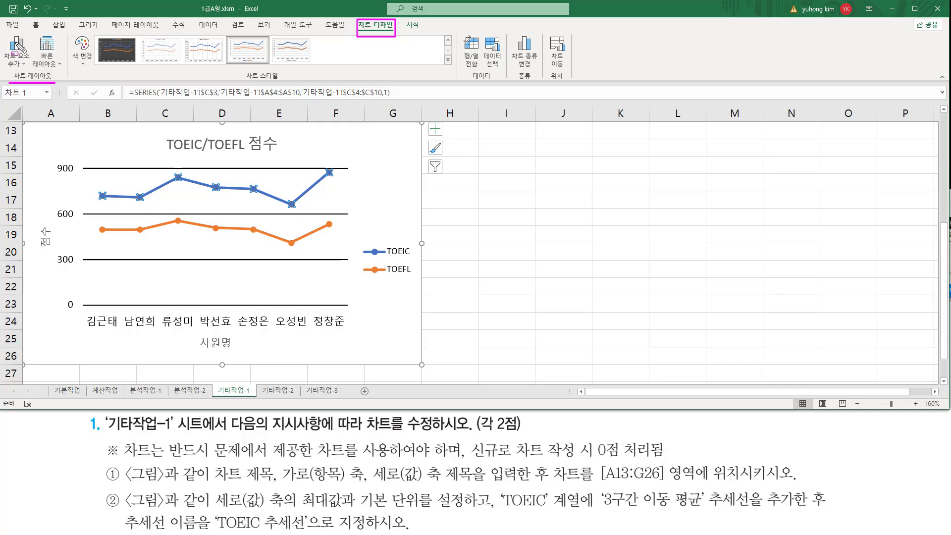
left_click_drag(6, 38, 30, 68)
key("Escape")
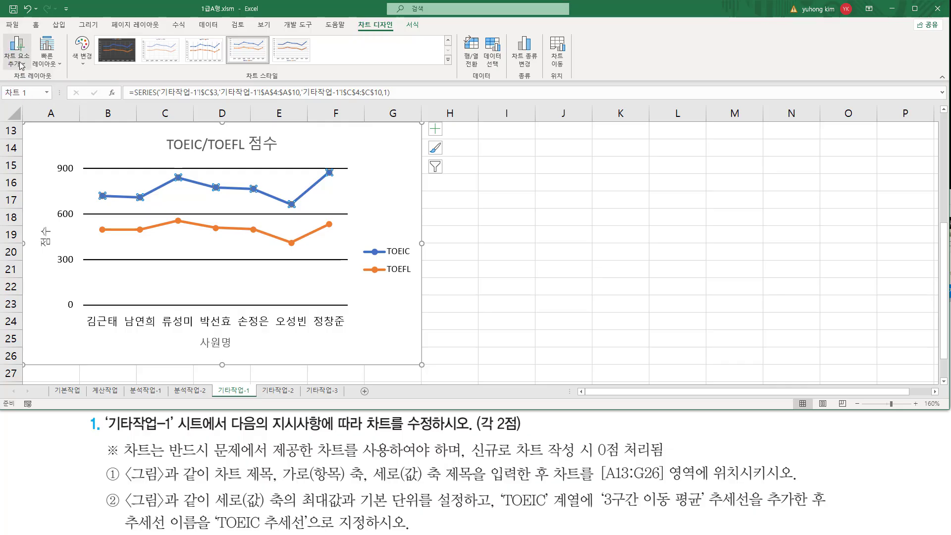
left_click(21, 65)
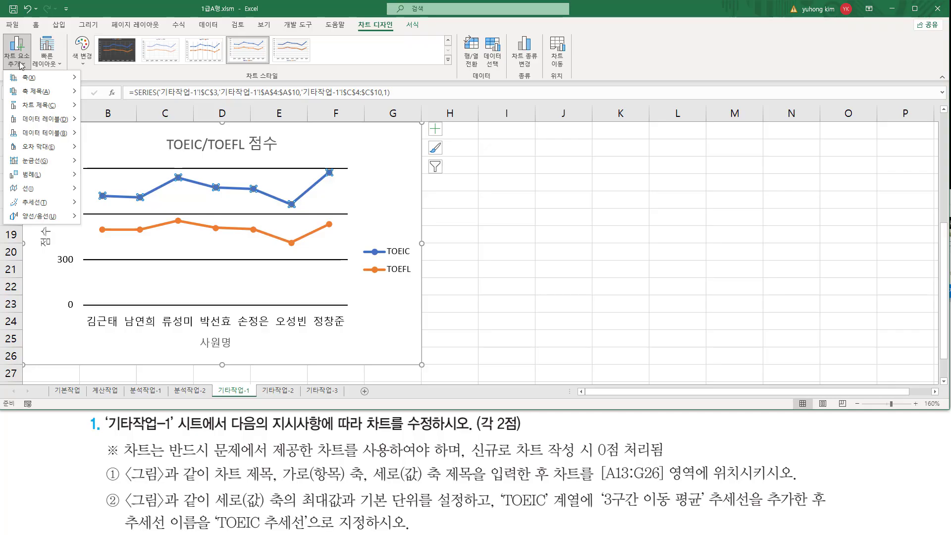
mouse_move(41, 203)
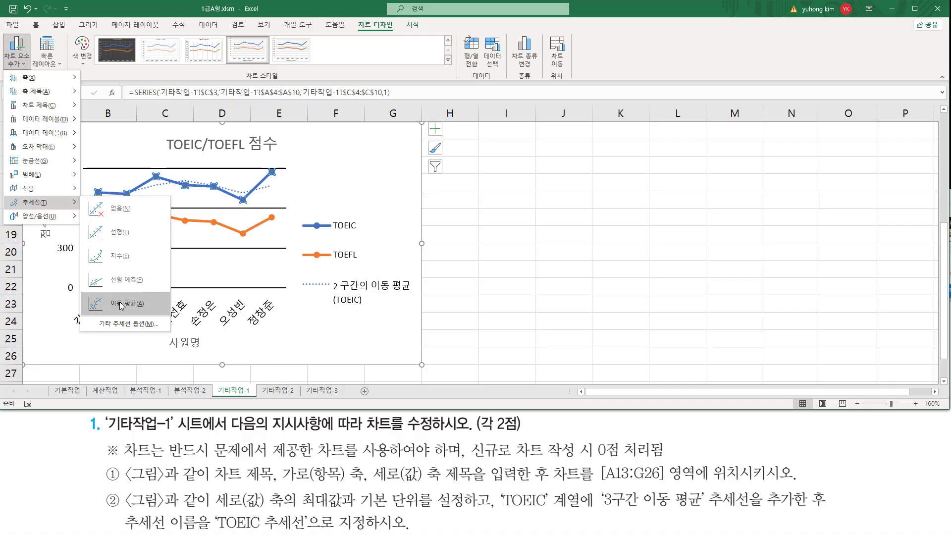
left_click(151, 304)
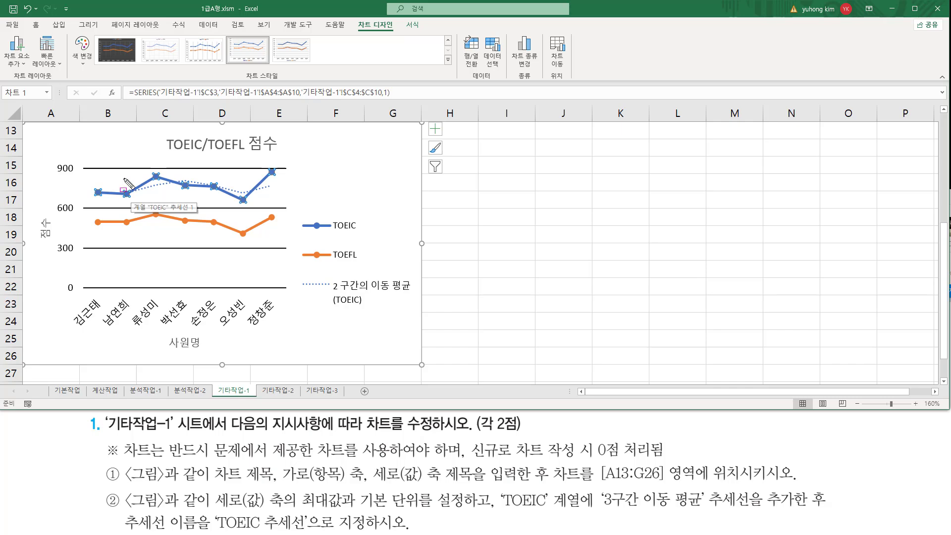
mouse_move(124, 177)
left_mouse_down()
mouse_move(275, 205)
mouse_move(273, 197)
left_mouse_up()
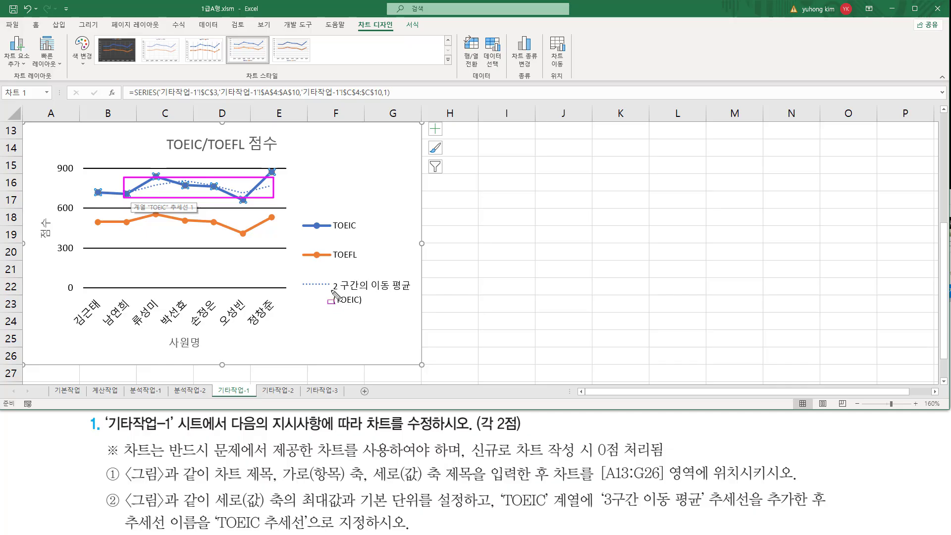
left_click_drag(331, 291, 409, 295)
left_click_drag(603, 509, 640, 513)
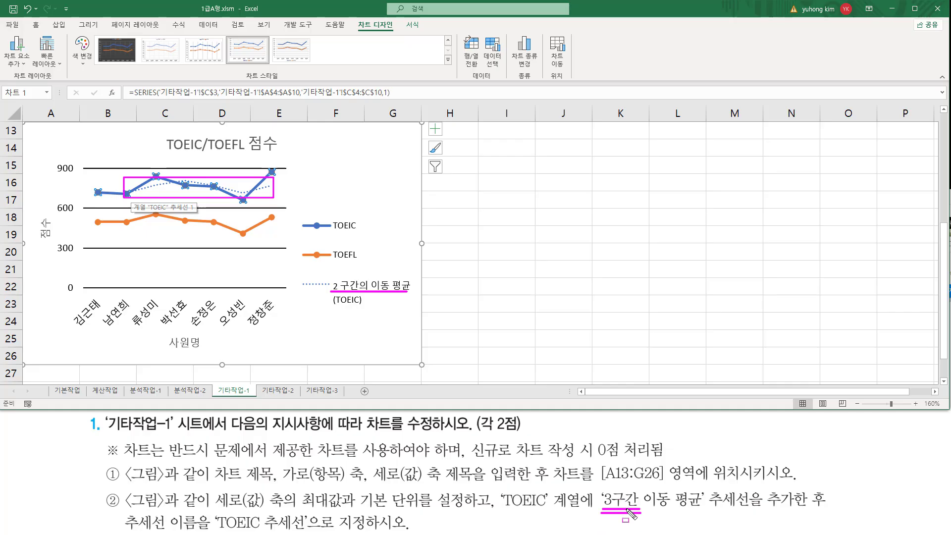
key("Escape")
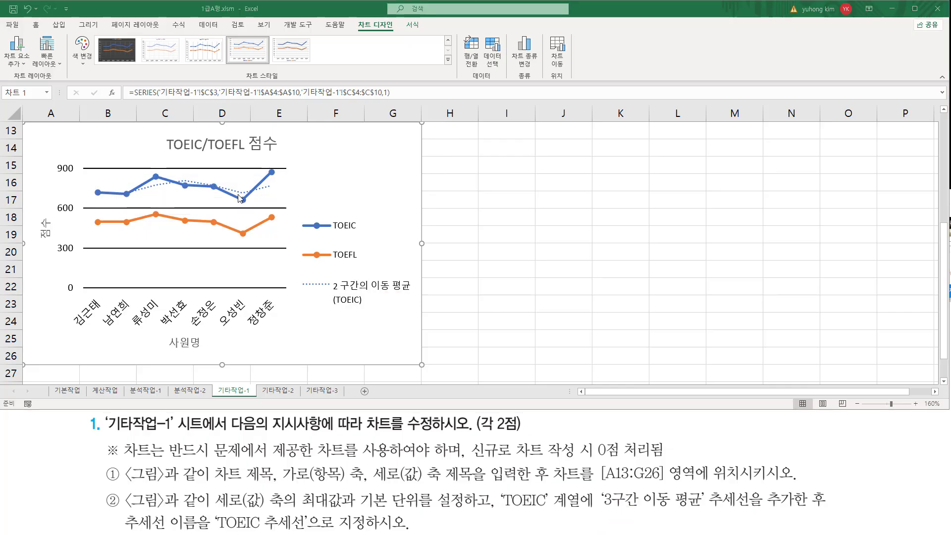
Open the formatting options of the TOEIC moving average trendline and widen the pane so the option names are fully readable.
left_click(266, 191)
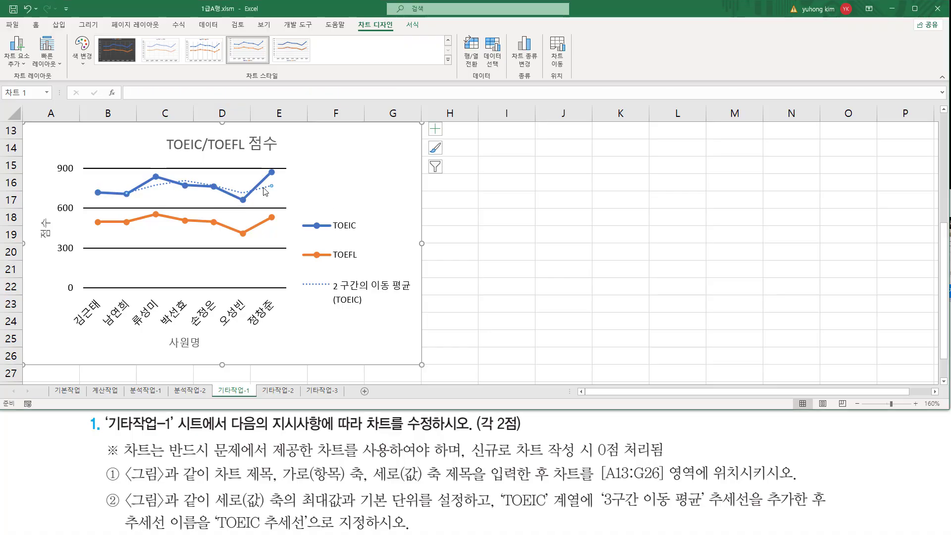
right_click(265, 191)
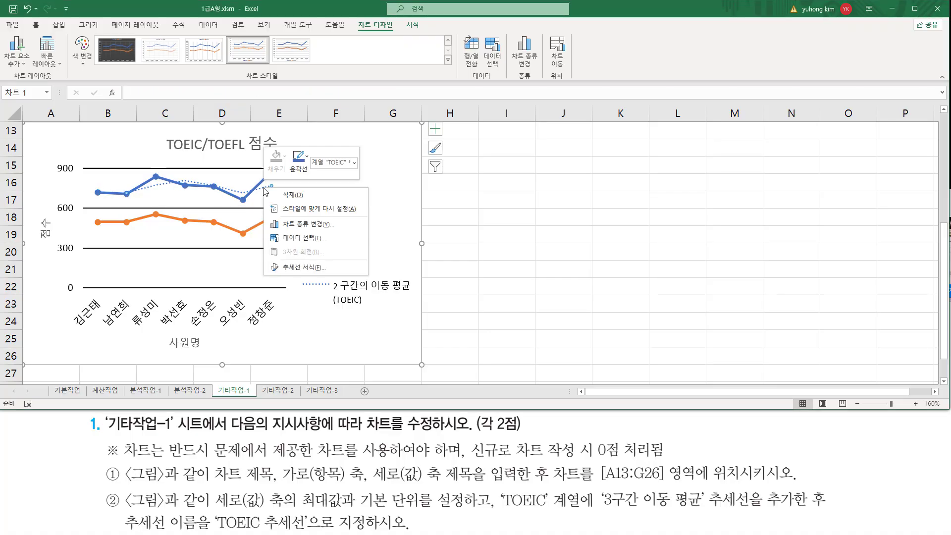
left_click(278, 268)
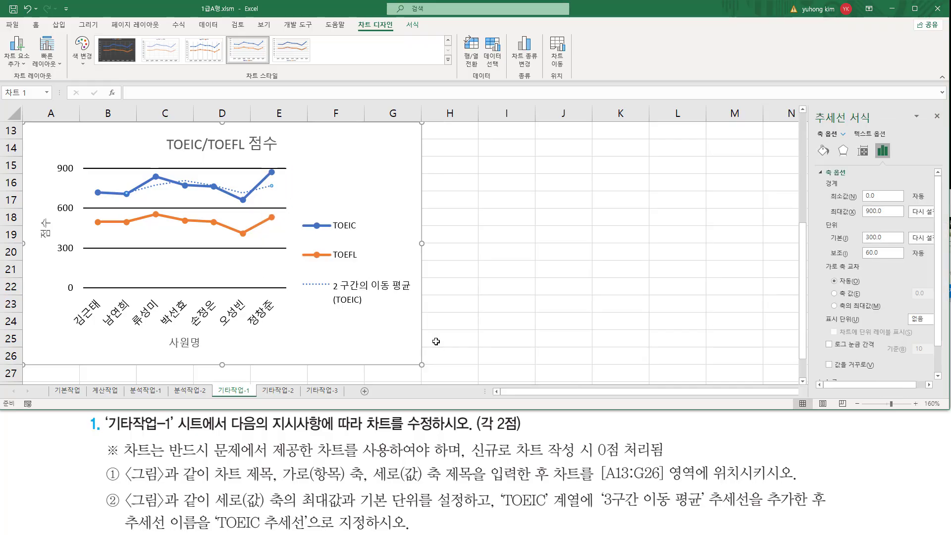
key("ctrl+2")
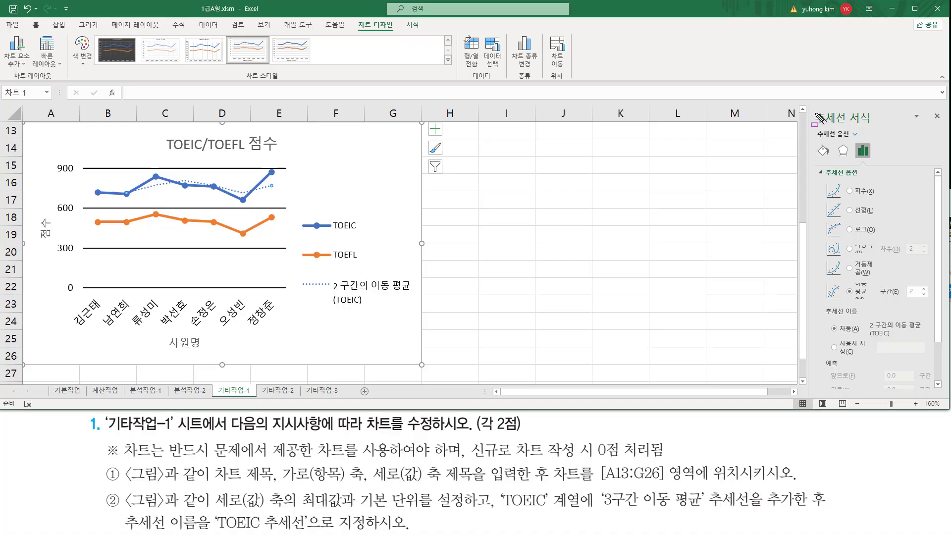
left_click_drag(812, 105, 880, 127)
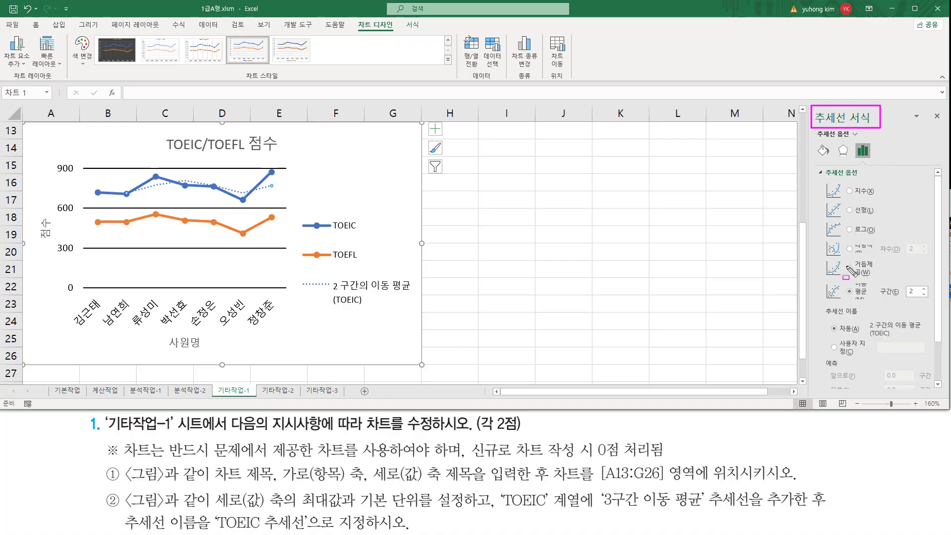
left_click_drag(847, 238, 882, 305)
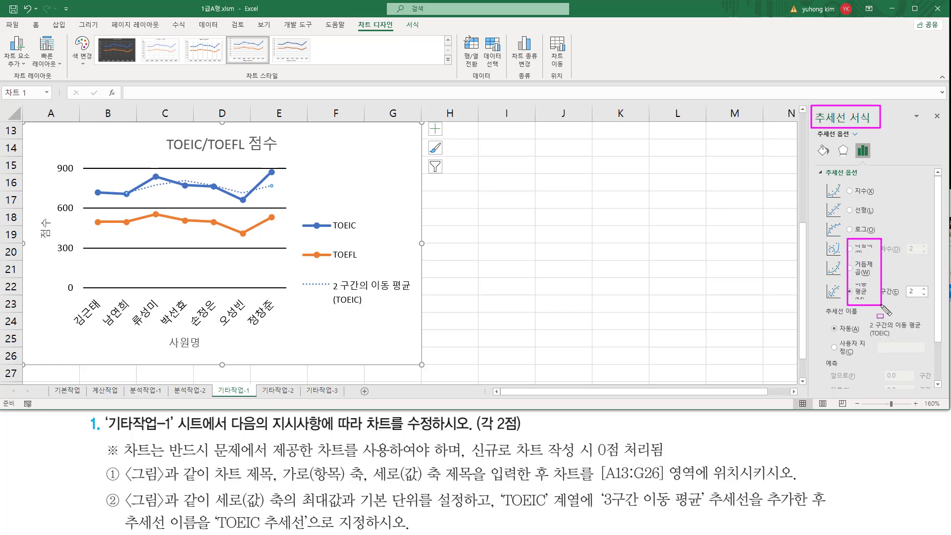
mouse_move(812, 103)
left_mouse_down()
mouse_move(824, 218)
mouse_move(947, 399)
left_mouse_up()
key("Escape")
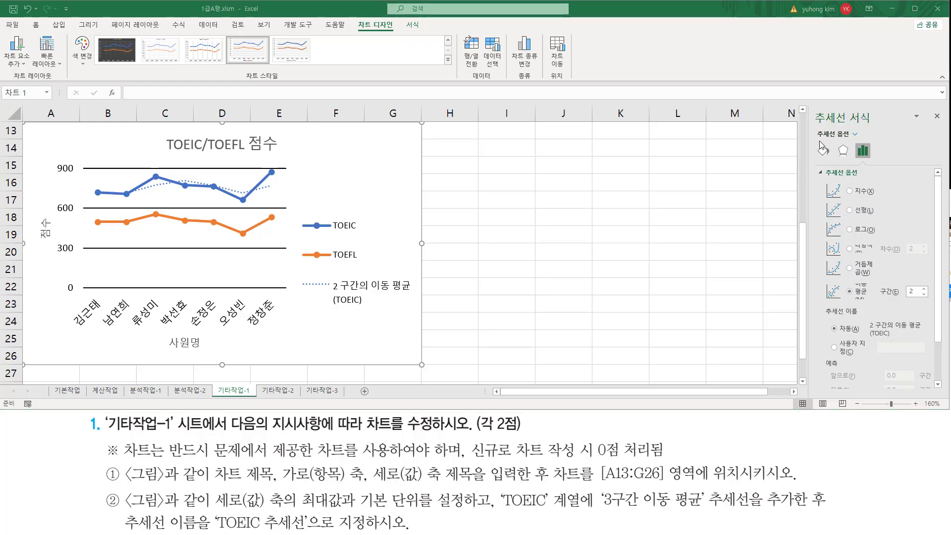
mouse_move(810, 106)
left_mouse_down()
mouse_move(818, 256)
mouse_move(811, 378)
left_mouse_up()
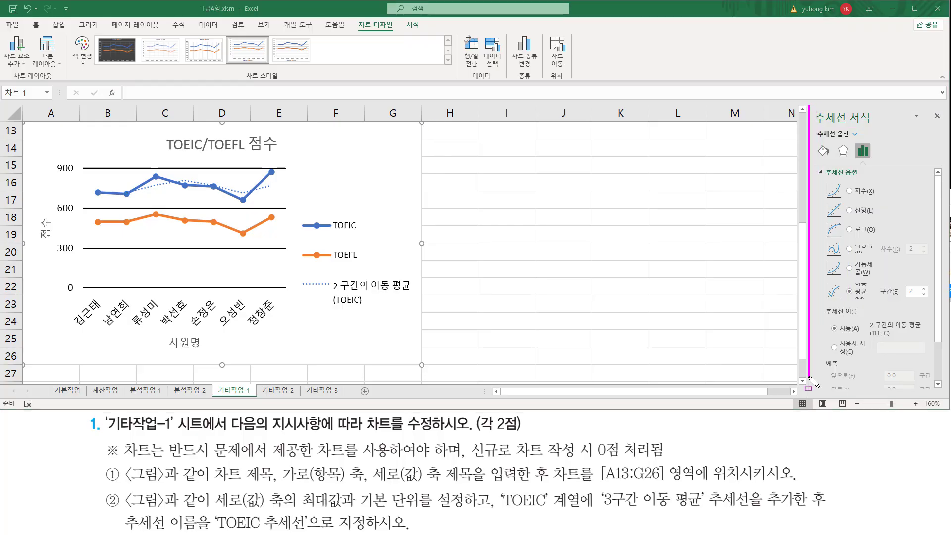
key("Escape")
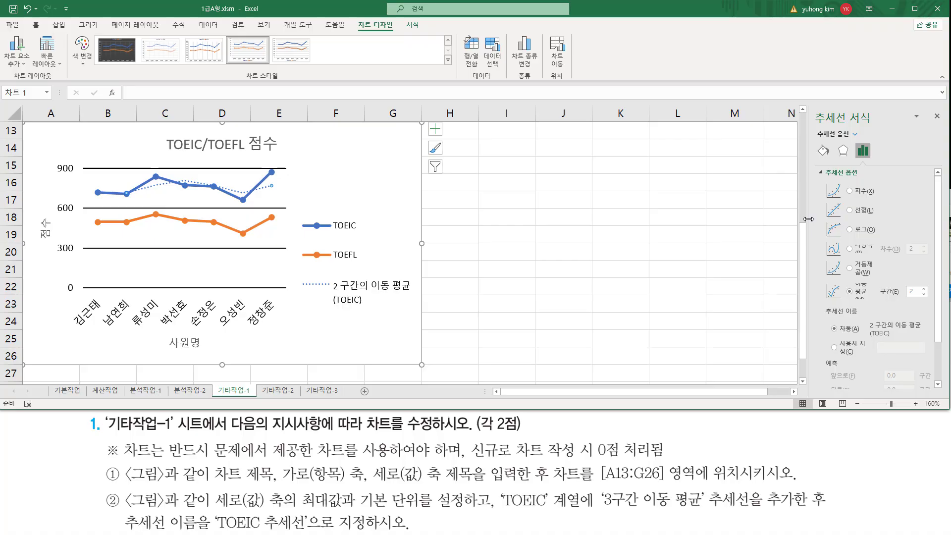
left_click_drag(808, 219, 758, 223)
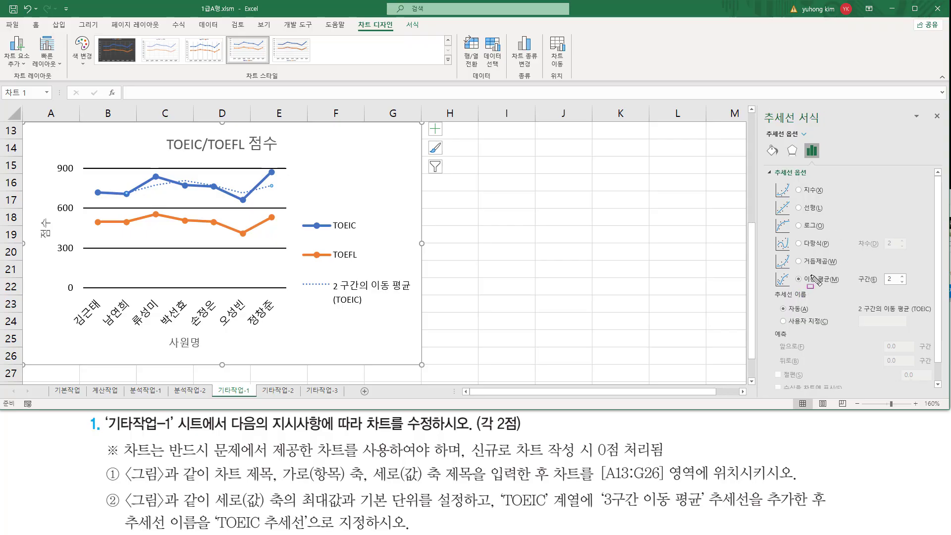
Set the period of the TOEIC moving average trendline to 3.
left_click_drag(798, 195, 845, 292)
key("Escape")
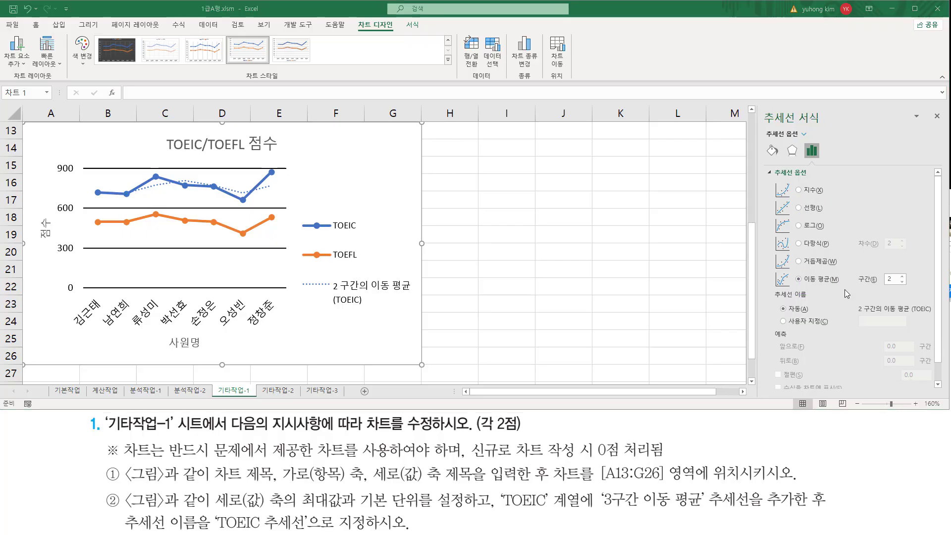
key("ctrl+2")
left_click_drag(603, 510, 709, 513)
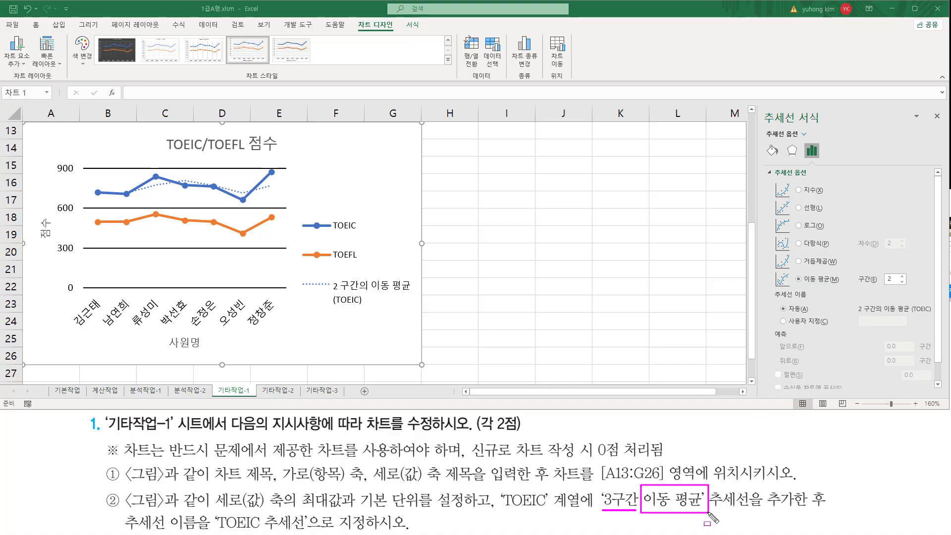
left_click_drag(795, 285, 915, 289)
key("Escape")
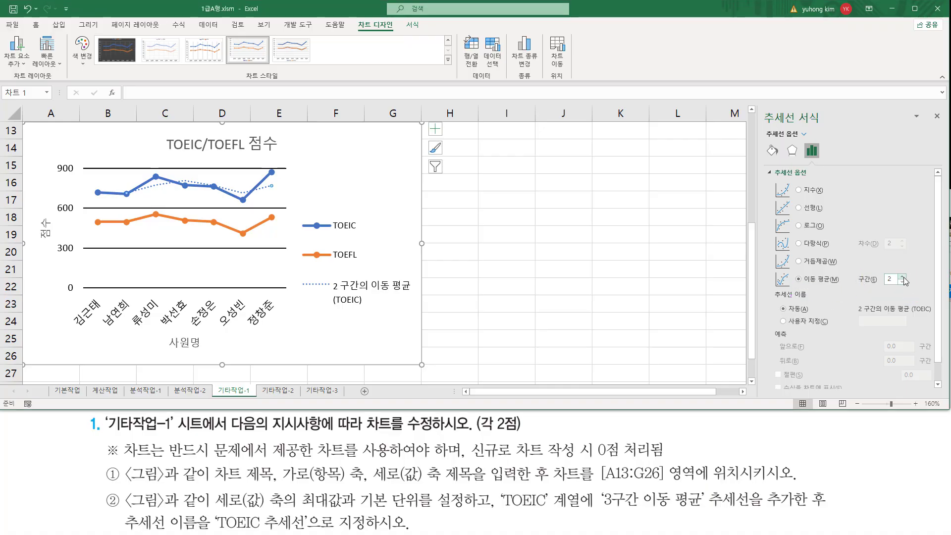
left_click(903, 276)
Check the instruction for the required trendline name and compare it with the chart's legend entry and the trendline name options.
left_click_drag(797, 285, 913, 284)
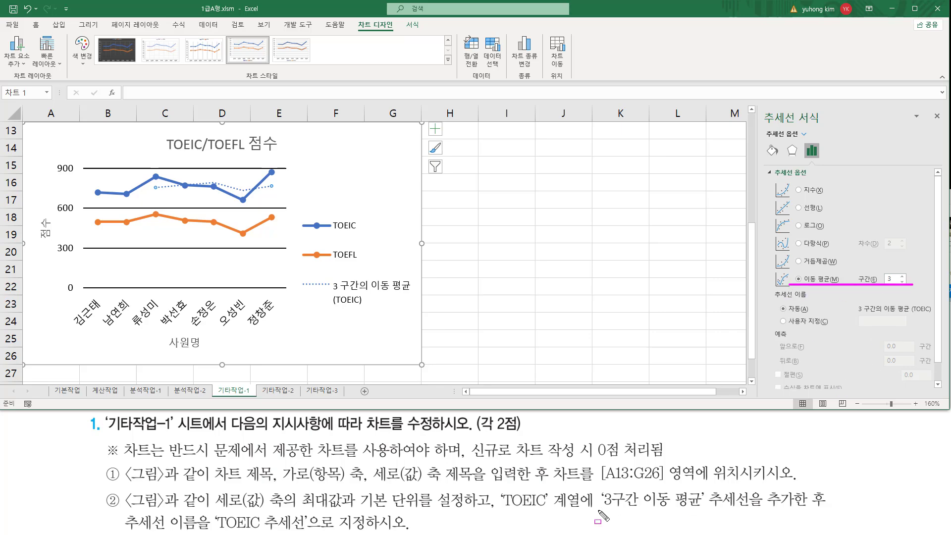
left_click_drag(598, 509, 824, 509)
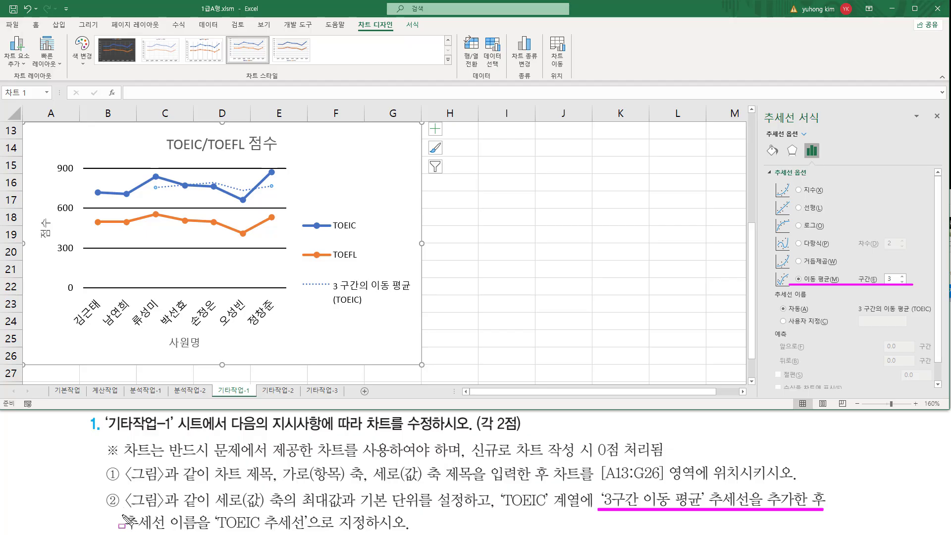
mouse_move(123, 515)
left_mouse_down()
mouse_move(197, 531)
mouse_move(308, 533)
left_mouse_up()
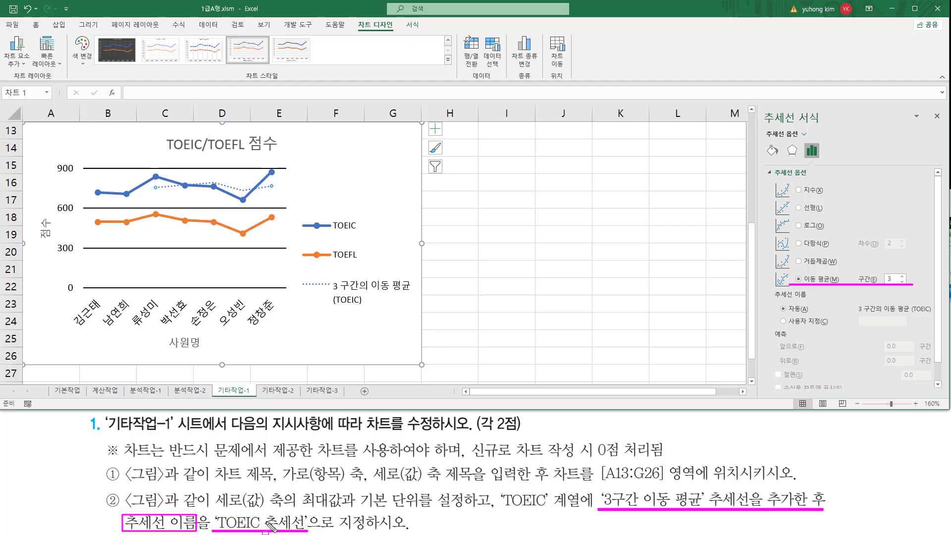
left_click_drag(260, 514, 263, 520)
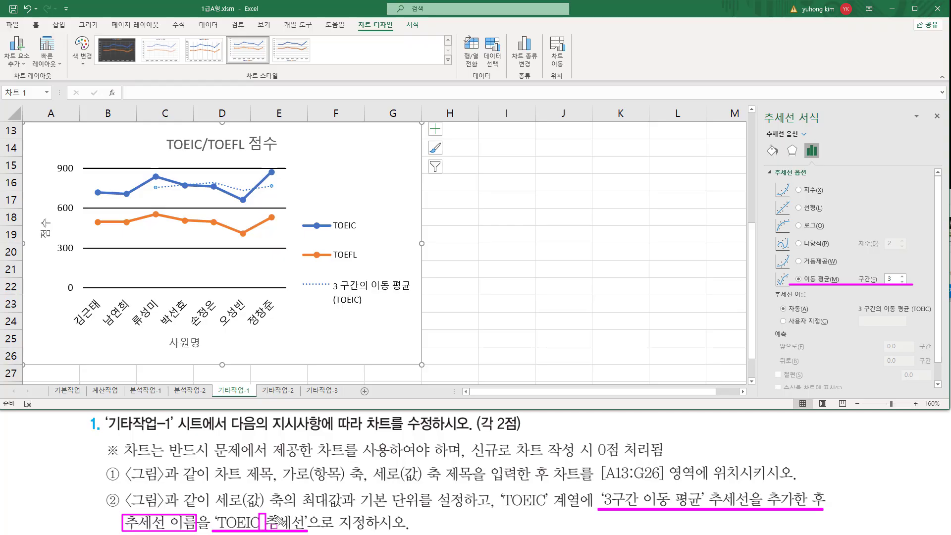
left_click_drag(378, 483, 384, 487)
left_click_drag(331, 276, 412, 311)
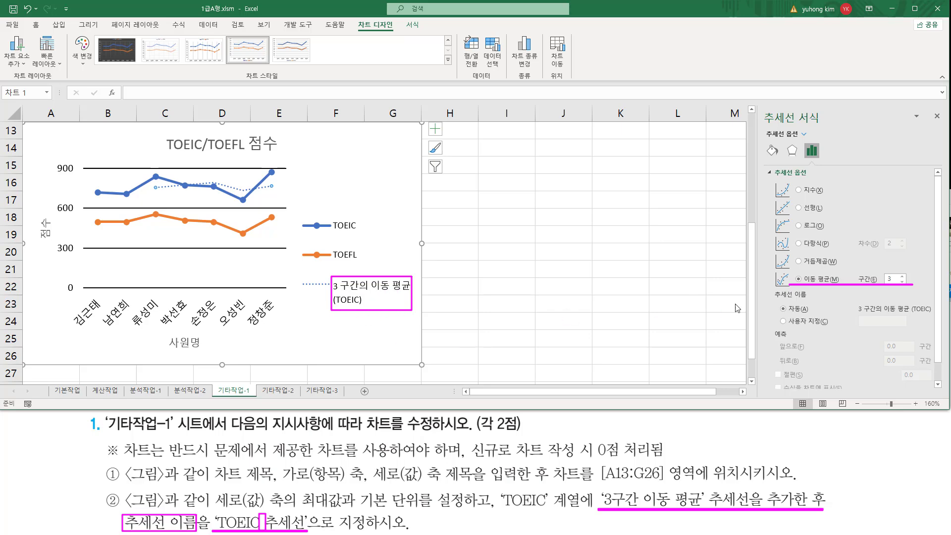
key("Escape")
key("ctrl+2")
left_click_drag(771, 289, 931, 334)
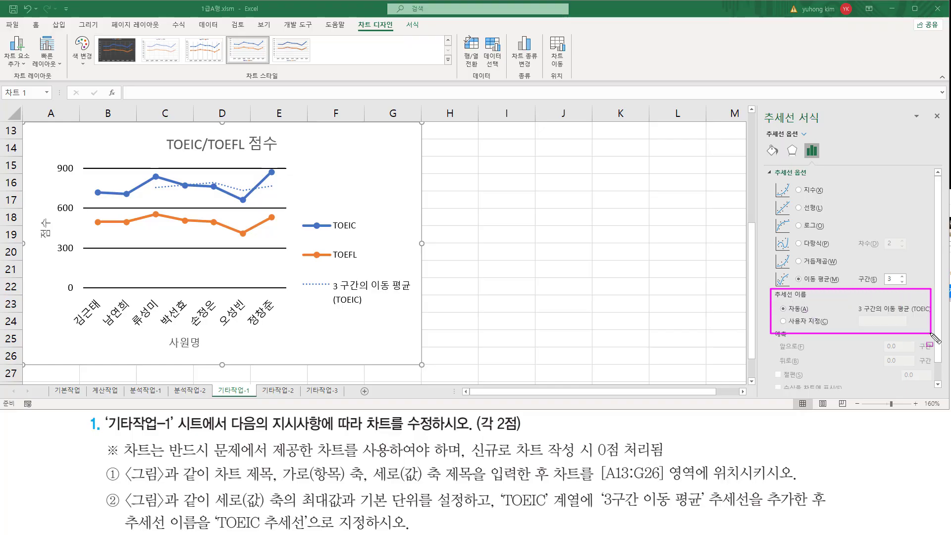
key("Escape")
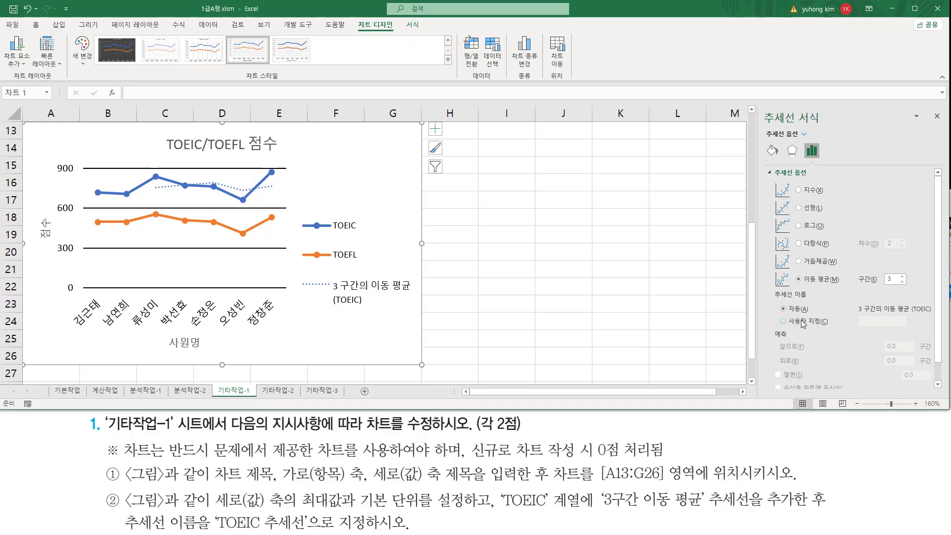
Give the trendline the custom name "TOEIC 추세선" and close the trendline formatting options.
left_click(803, 322)
left_click(868, 322)
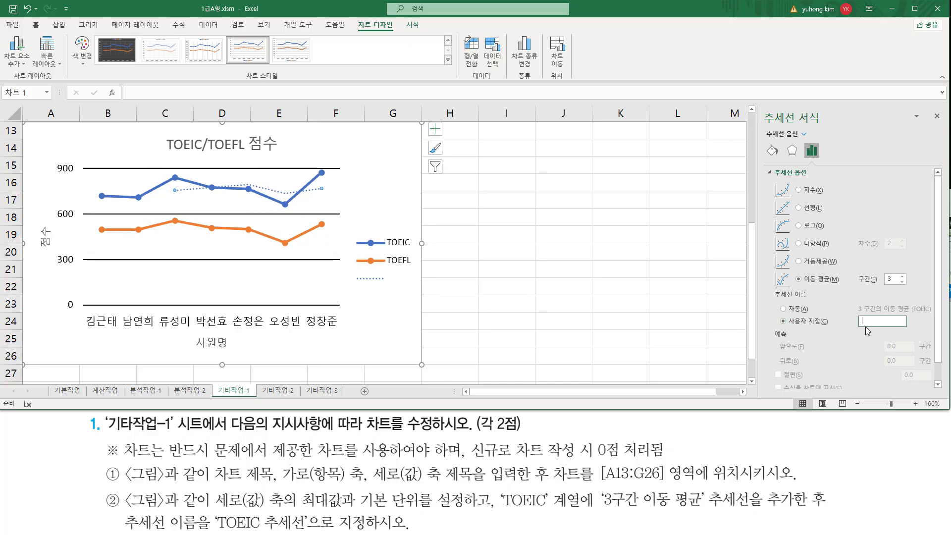
left_click_drag(859, 325, 900, 328)
left_click_drag(213, 532, 322, 530)
key("Escape")
left_click(881, 322)
key("BackSpace")
key("Hangul")
type("TOEIC 추세선")
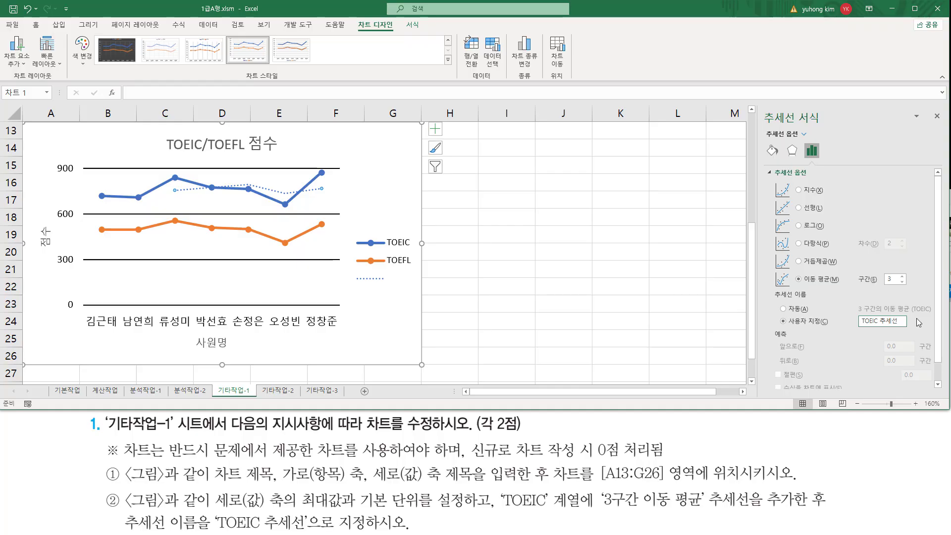
key("Return")
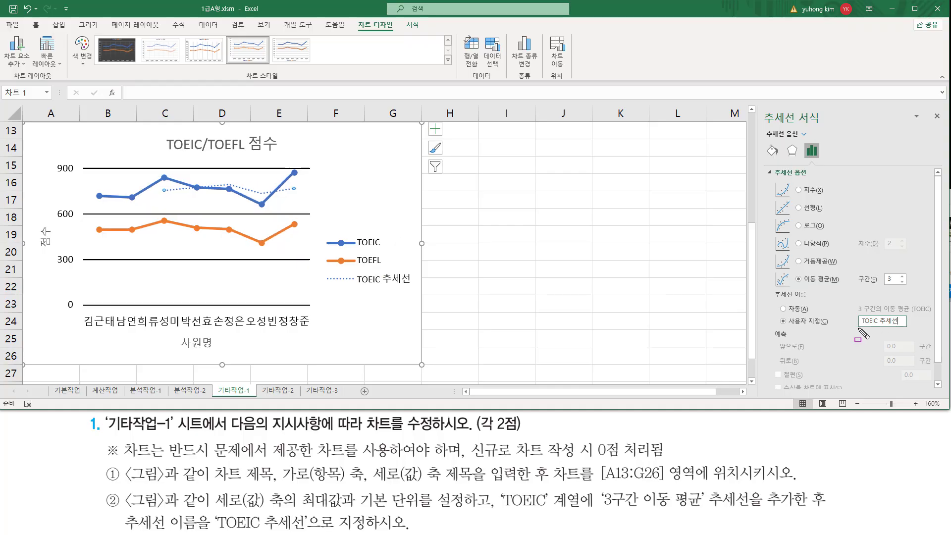
left_click_drag(860, 328, 907, 328)
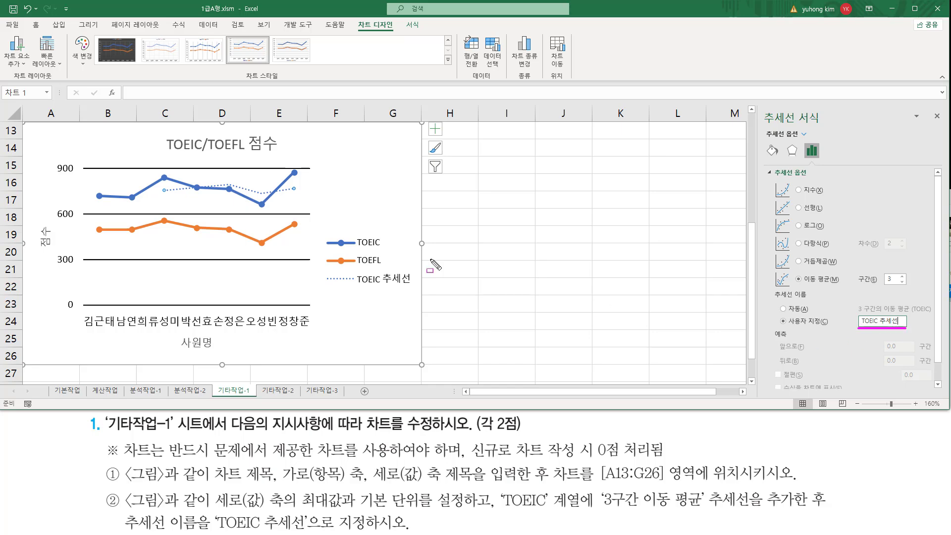
mouse_move(354, 271)
left_mouse_down()
mouse_move(365, 300)
mouse_move(415, 287)
left_mouse_up()
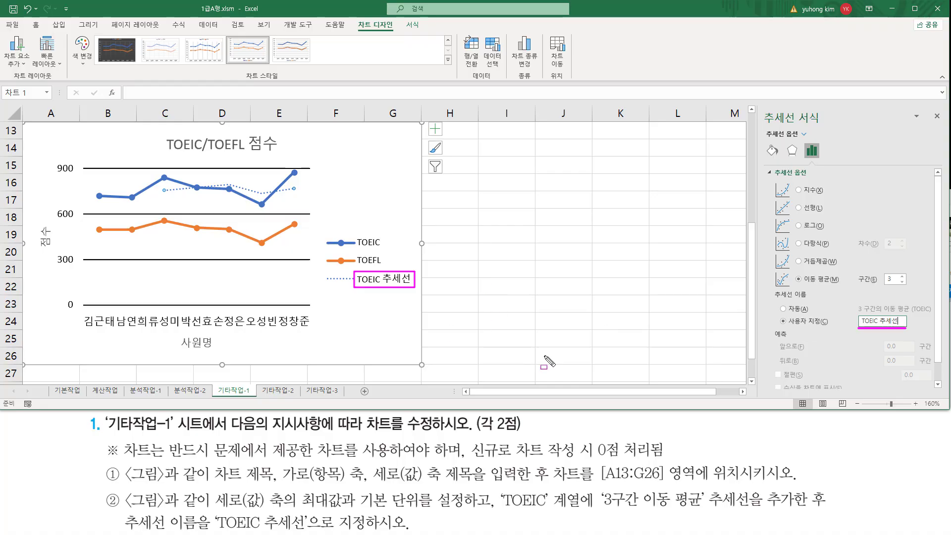
left_click_drag(930, 107, 944, 128)
left_click(937, 116)
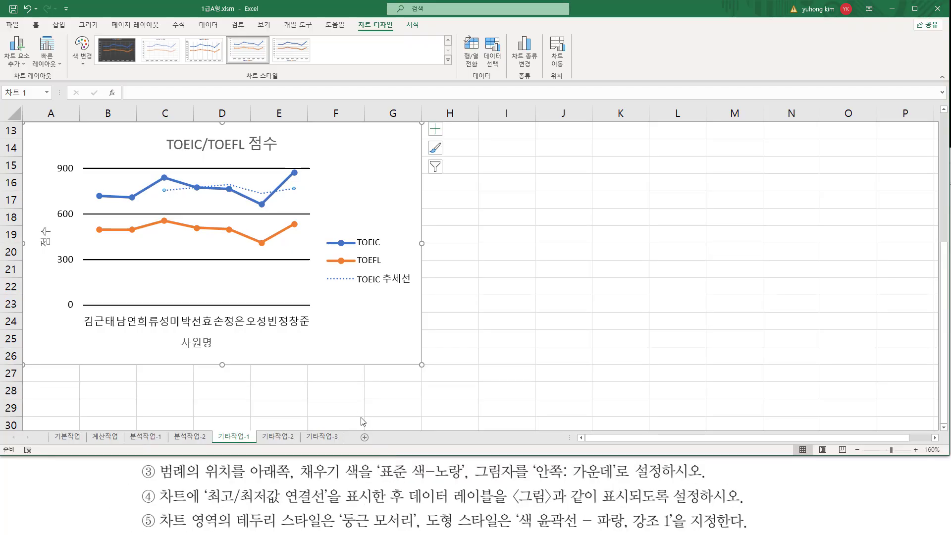
Open the legend's formatting options and set the legend position to 아래쪽 (bottom).
mouse_move(155, 460)
left_mouse_down()
mouse_move(228, 479)
mouse_move(291, 480)
left_mouse_up()
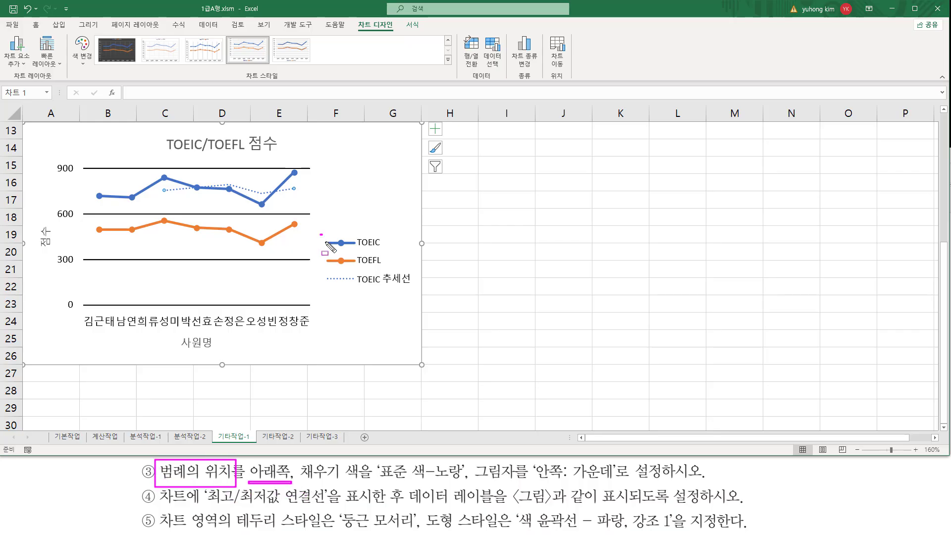
left_click_drag(321, 234, 417, 291)
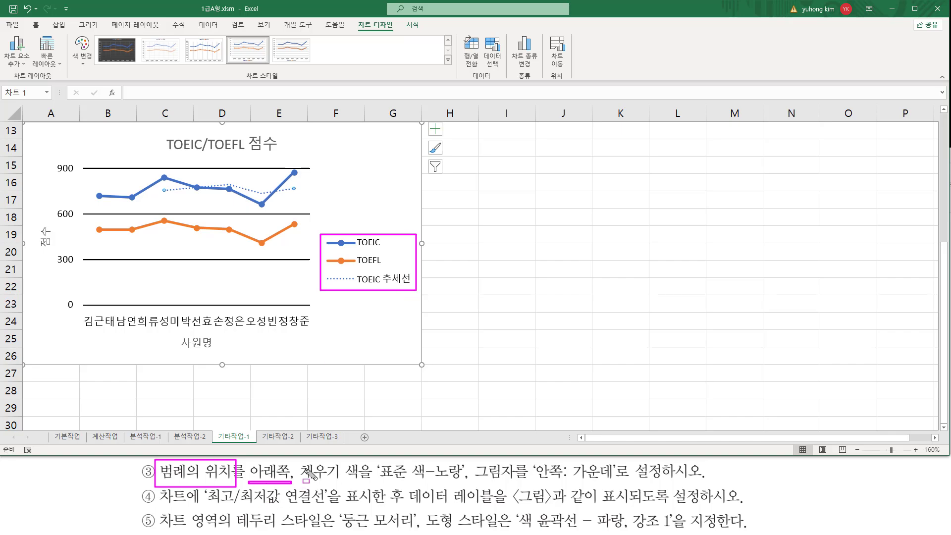
mouse_move(298, 460)
left_mouse_down()
mouse_move(367, 482)
mouse_move(616, 481)
left_mouse_up()
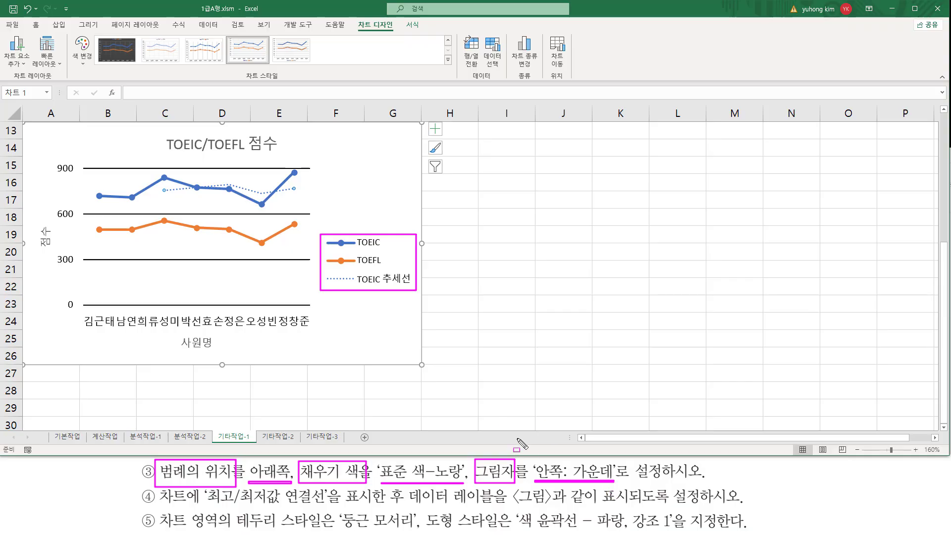
key("Escape")
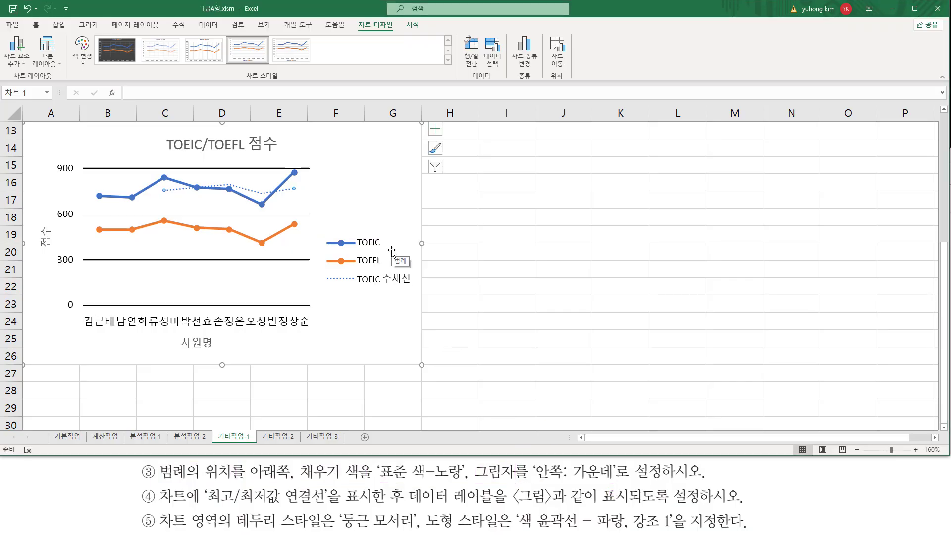
left_click(397, 255)
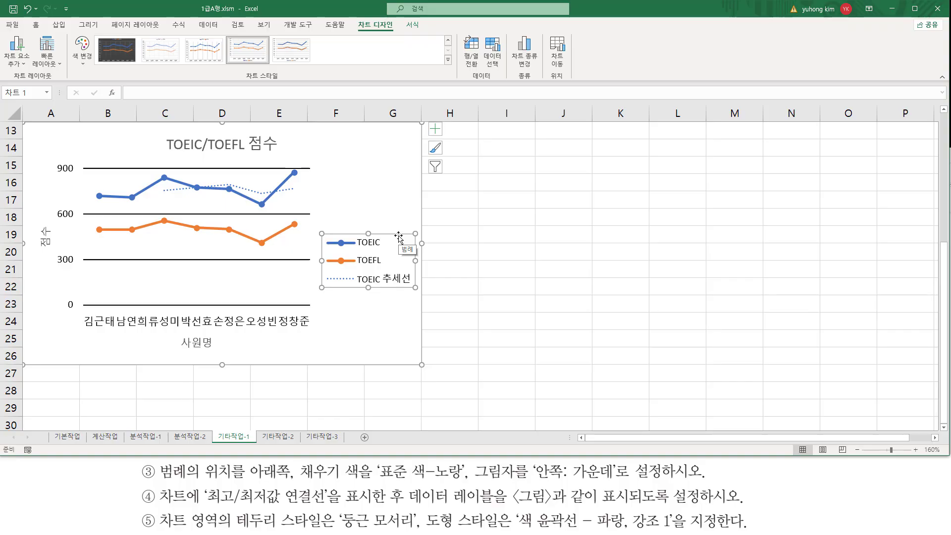
right_click(399, 238)
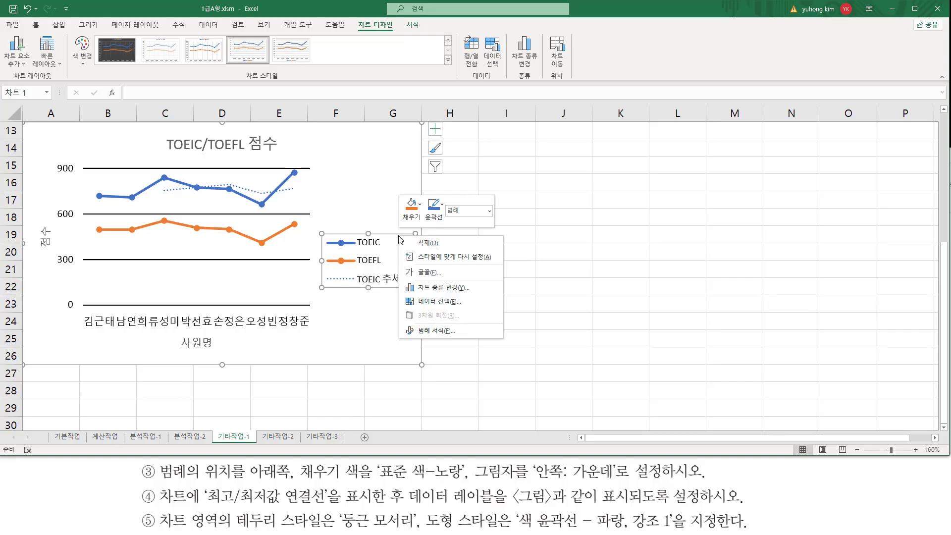
left_click(437, 331)
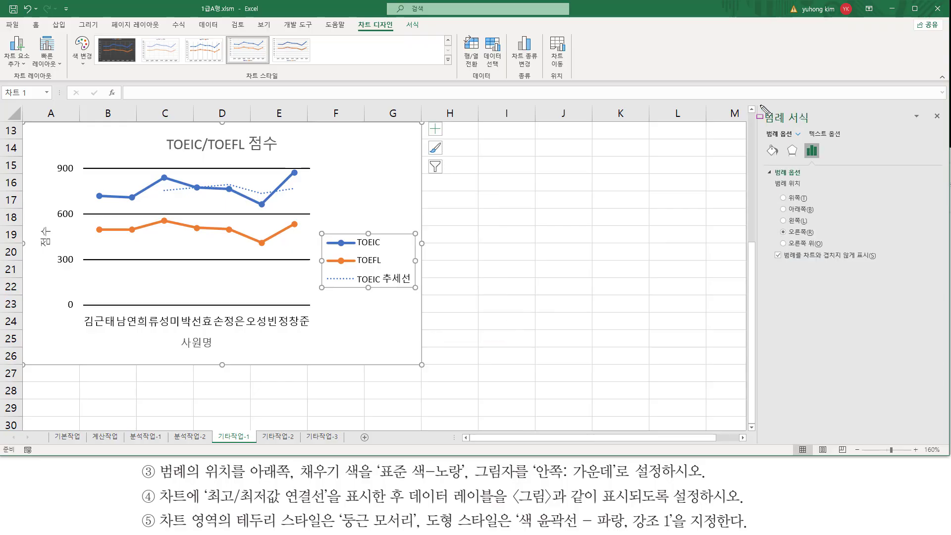
left_click_drag(760, 105, 834, 127)
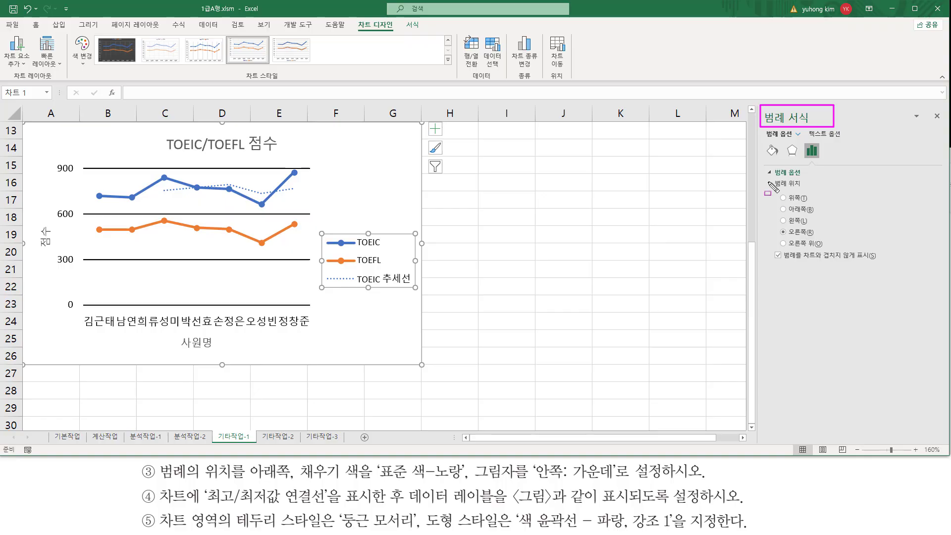
mouse_move(769, 175)
left_mouse_down()
mouse_move(816, 190)
mouse_move(841, 268)
left_mouse_up()
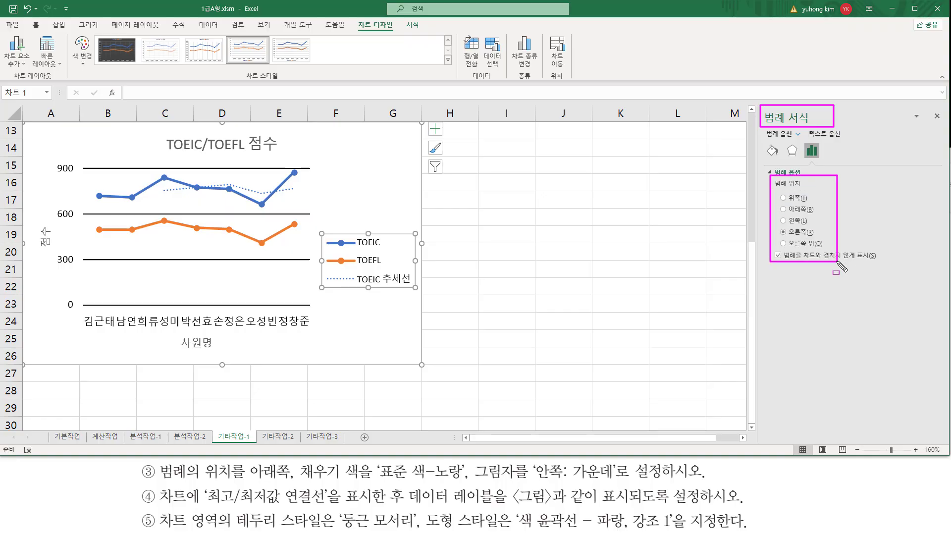
key("Escape")
left_click(791, 210)
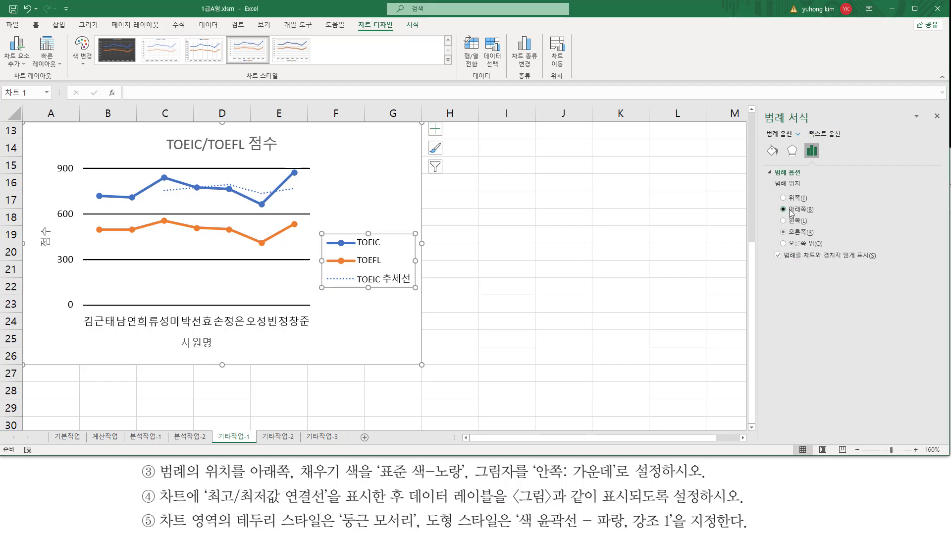
left_click_drag(777, 202, 816, 217)
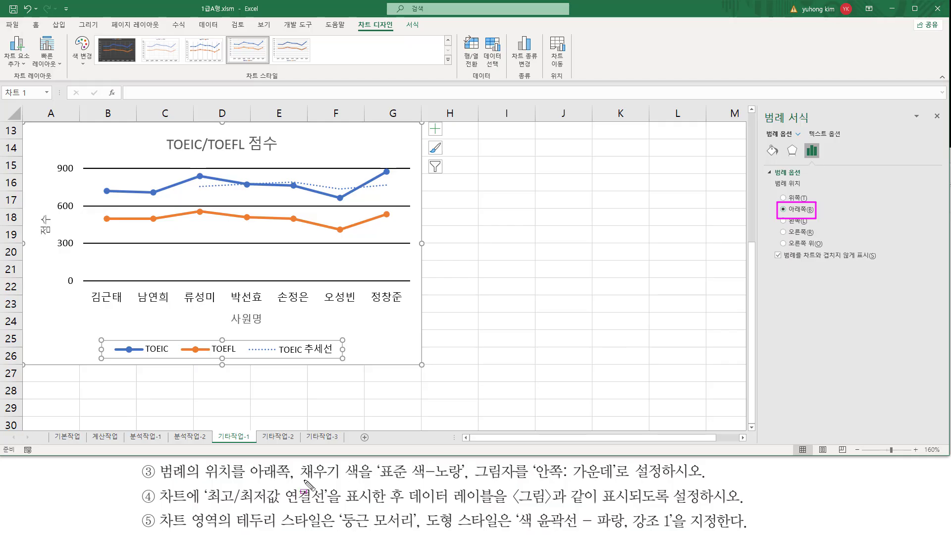
Fill the legend with the standard colour yellow (표준 색-노랑).
mouse_move(297, 460)
left_mouse_down()
mouse_move(297, 493)
mouse_move(459, 480)
left_mouse_up()
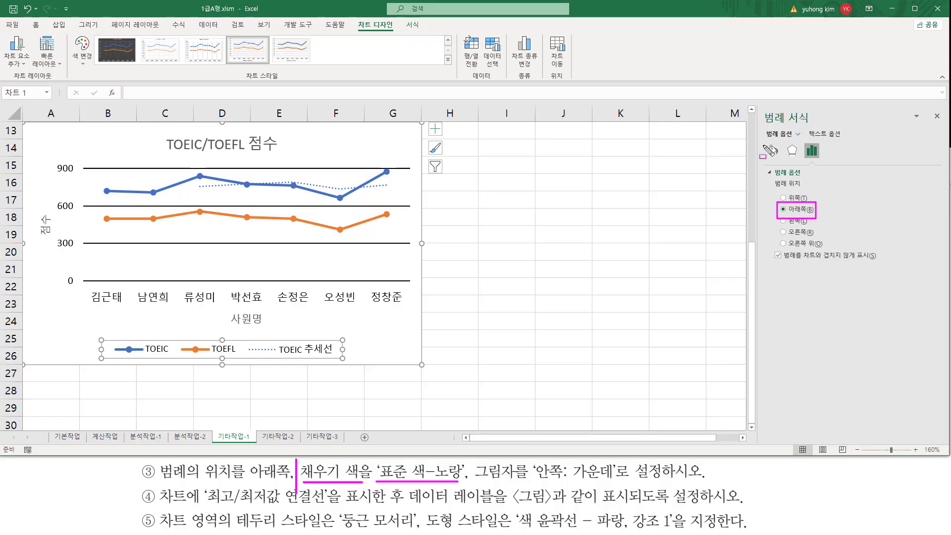
left_click_drag(763, 142, 783, 159)
key("Escape")
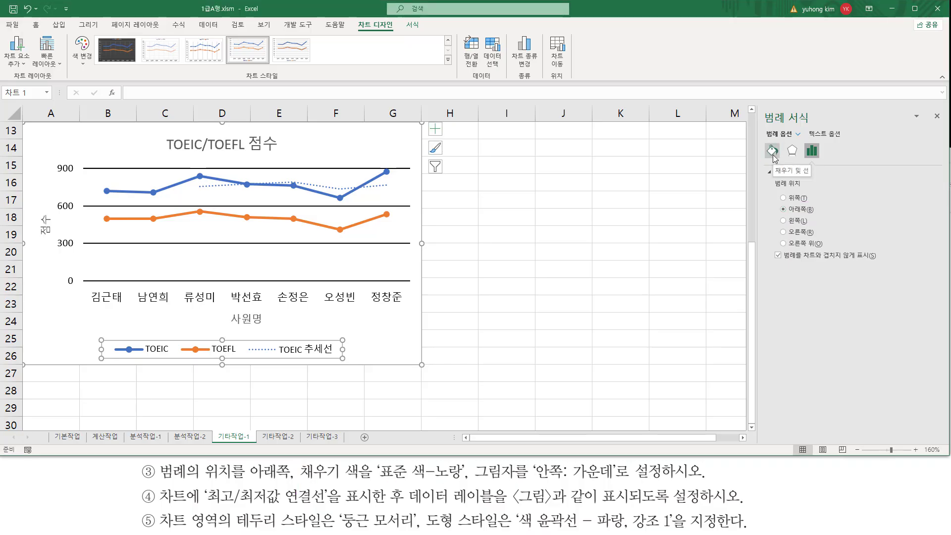
left_click(772, 151)
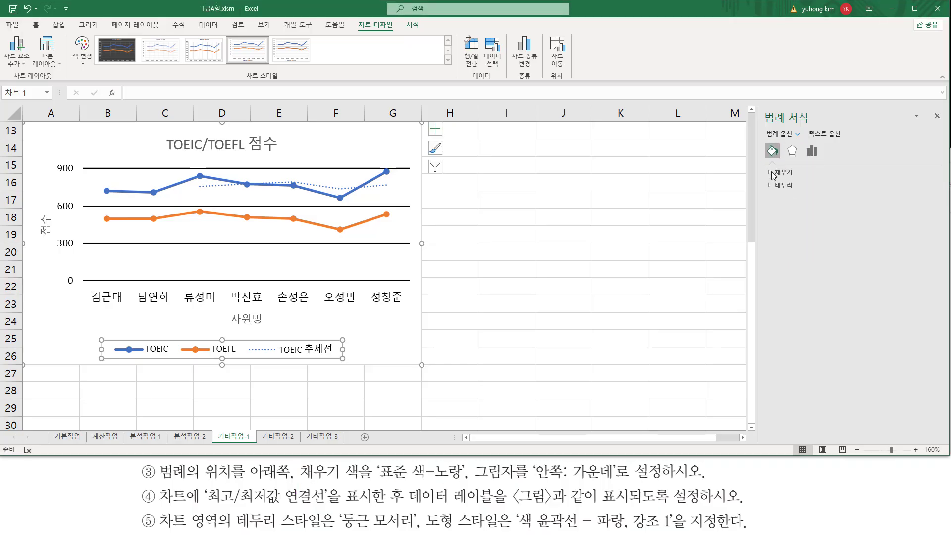
left_click_drag(761, 164, 796, 179)
left_click(771, 172)
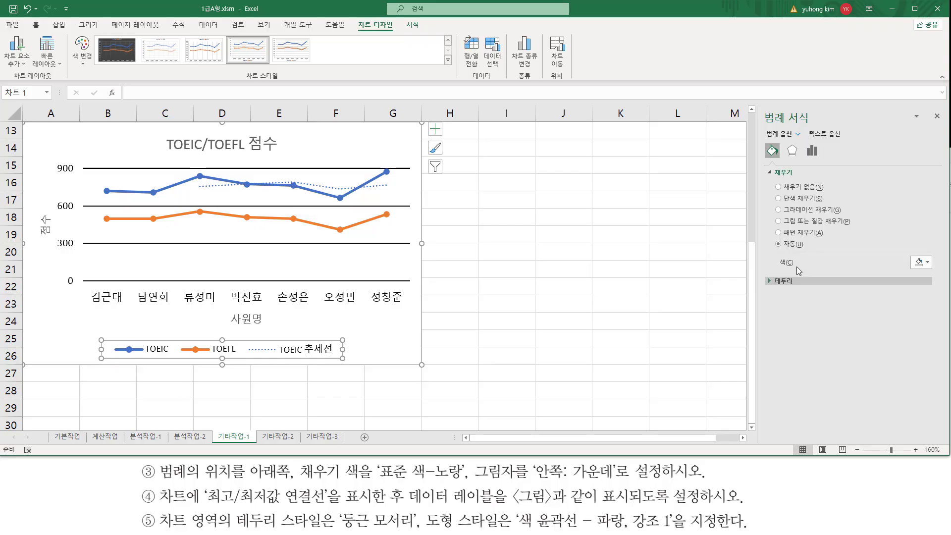
mouse_move(771, 252)
left_mouse_down()
mouse_move(792, 268)
mouse_move(942, 277)
left_mouse_up()
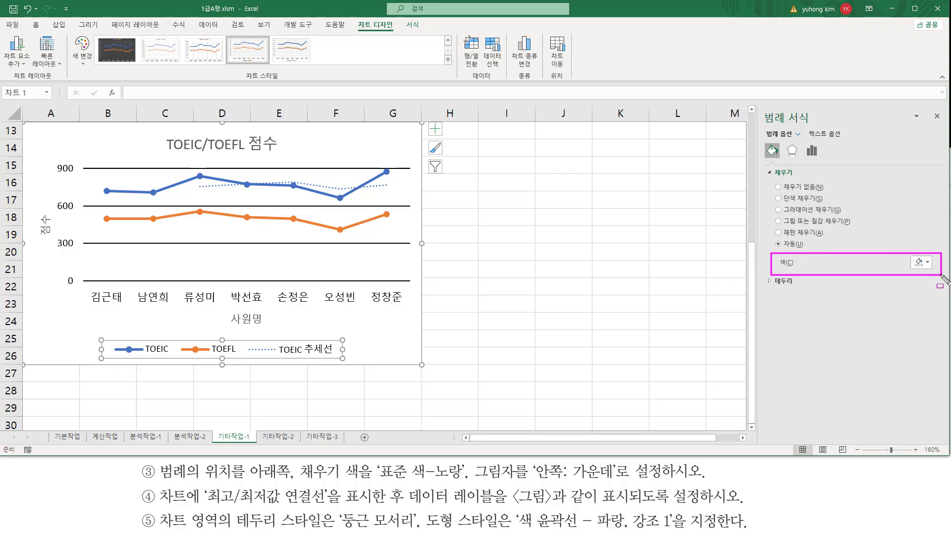
left_click(928, 263)
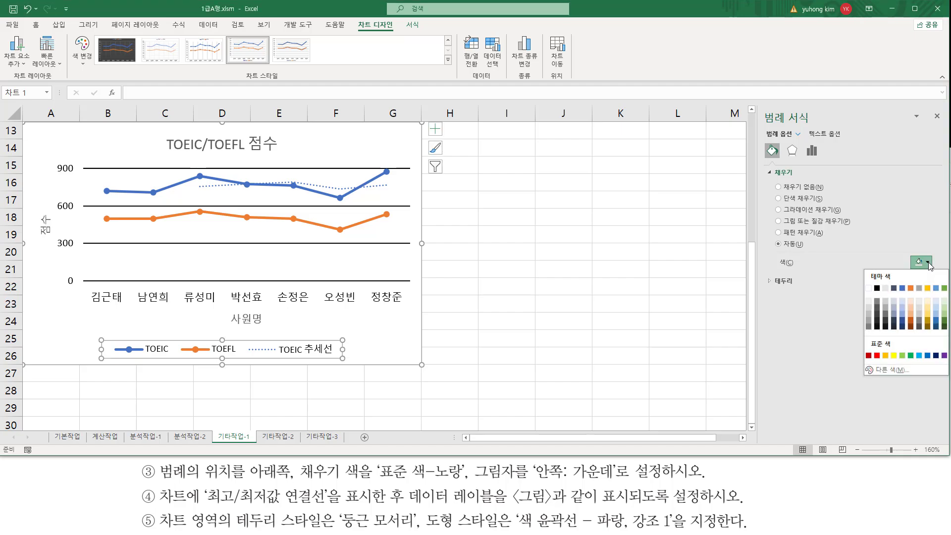
left_click(894, 354)
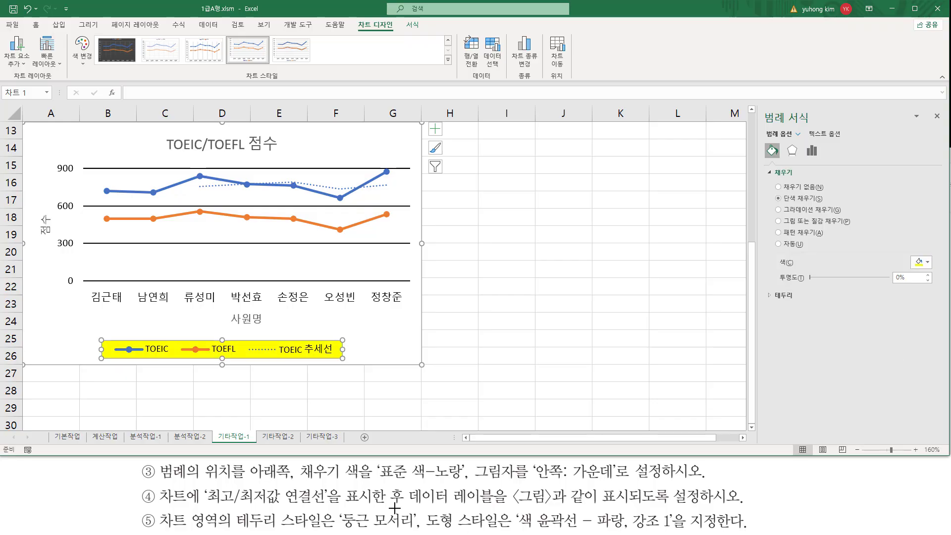
Apply the 안쪽: 가운데 (inner, centre) shadow preset to the legend and close its formatting options.
left_click_drag(301, 481, 465, 482)
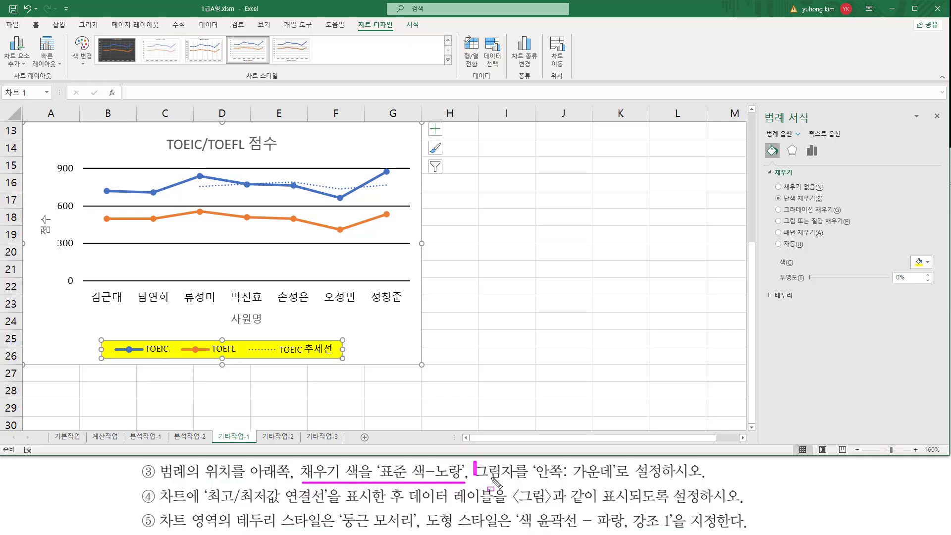
left_click_drag(474, 462, 518, 485)
left_click_drag(785, 139, 802, 162)
key("Escape")
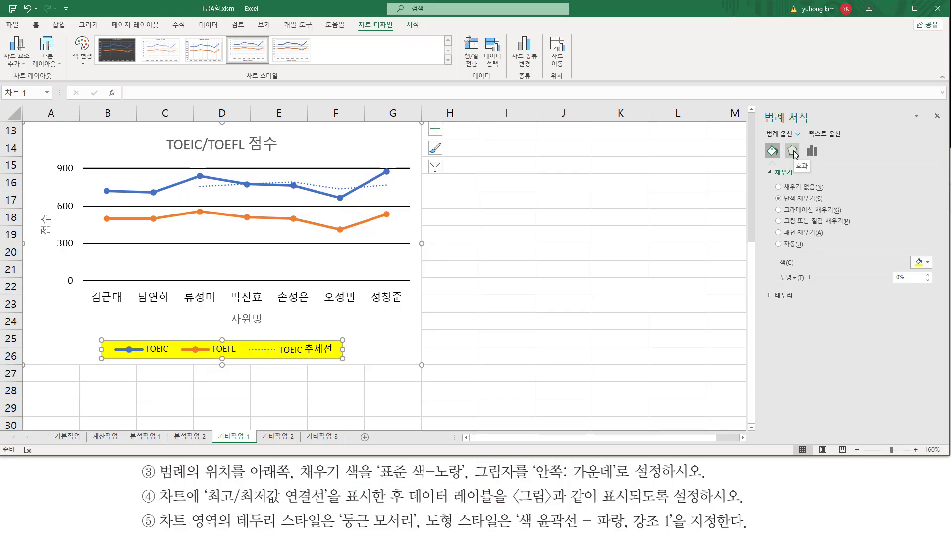
left_click(792, 151)
left_click_drag(791, 157, 797, 160)
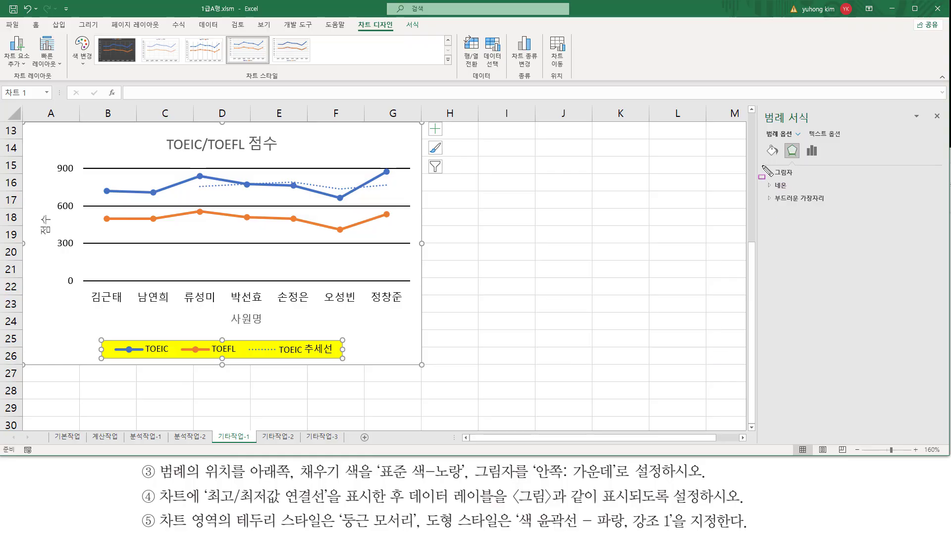
left_click_drag(763, 166, 833, 208)
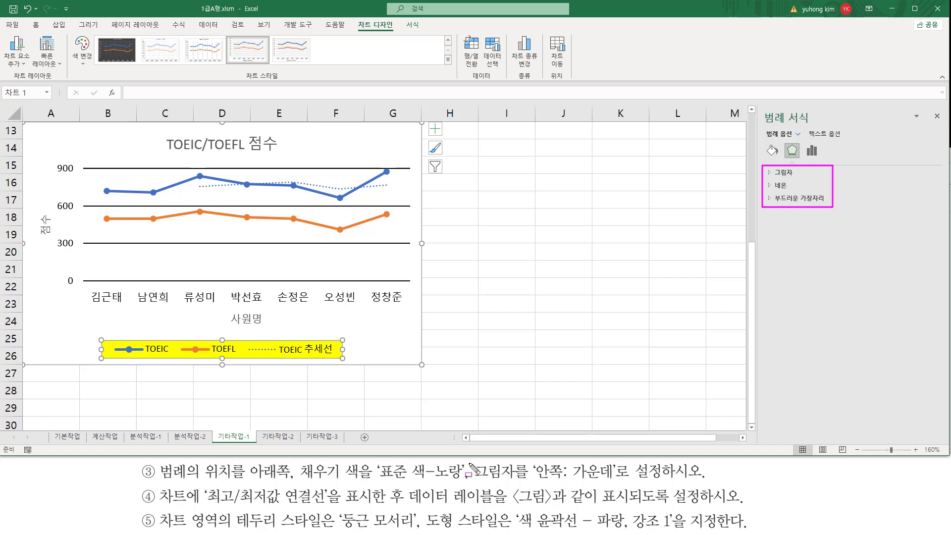
left_click_drag(468, 463, 524, 482)
key("Escape")
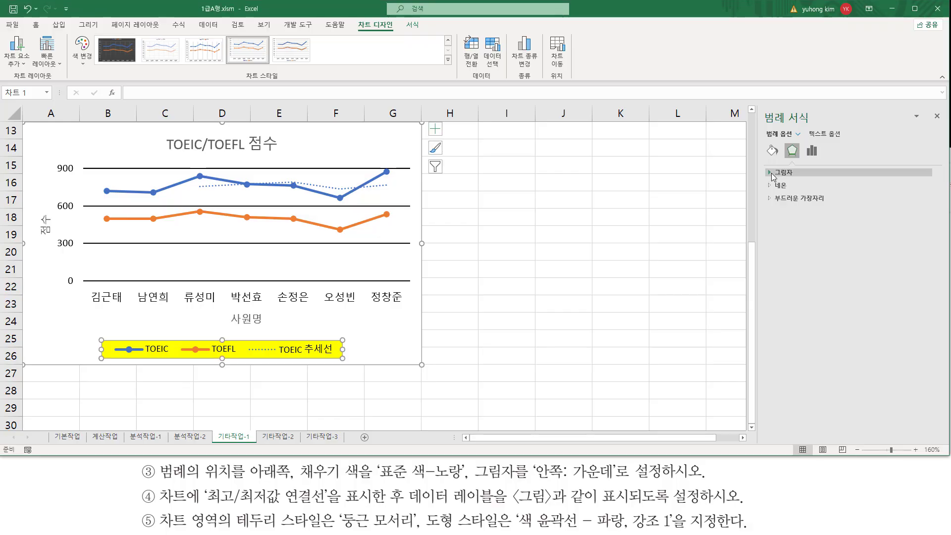
left_click(770, 173)
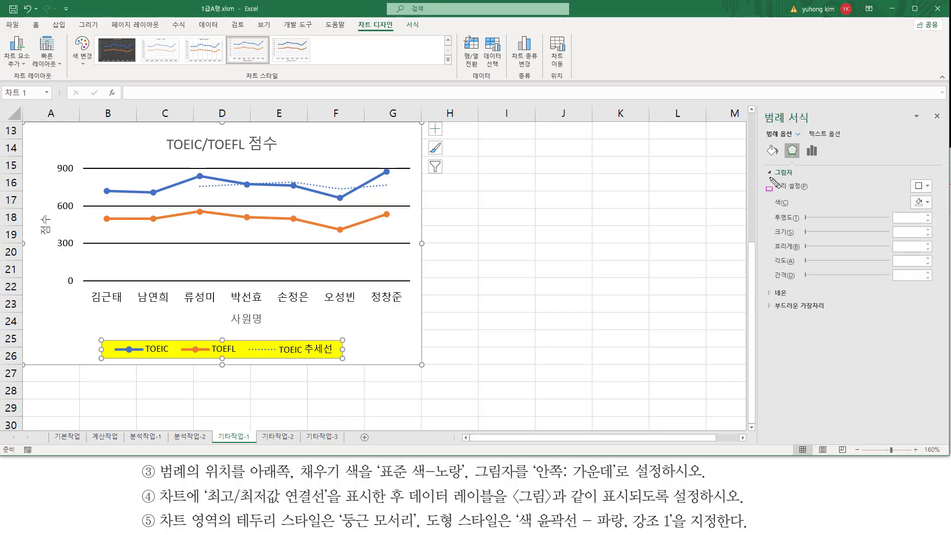
left_click_drag(773, 181, 933, 204)
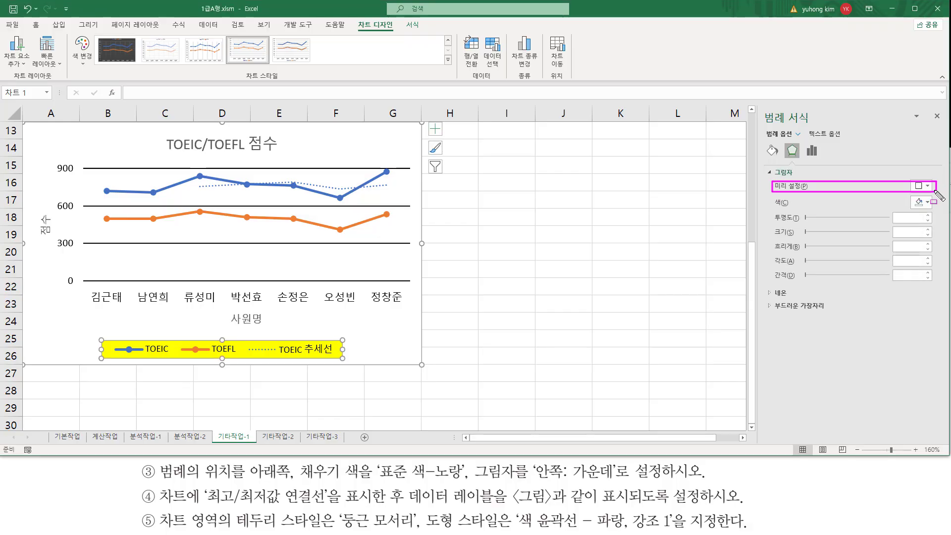
key("Escape")
left_click(927, 187)
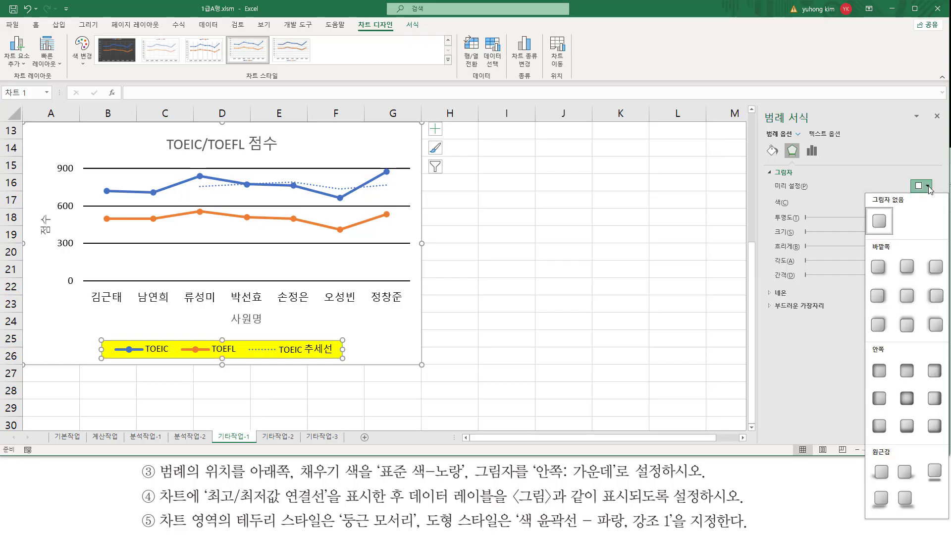
left_click(903, 399)
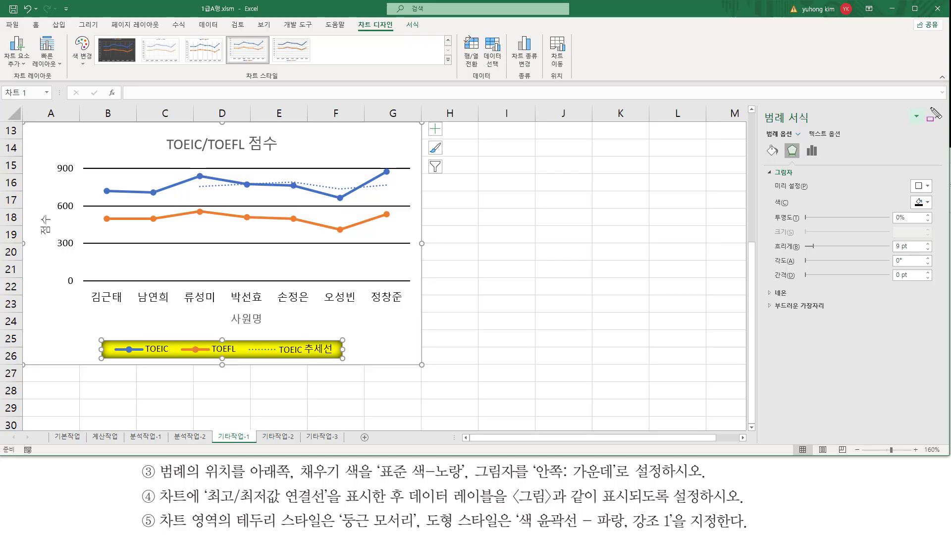
left_click_drag(931, 107, 946, 129)
left_click(937, 116)
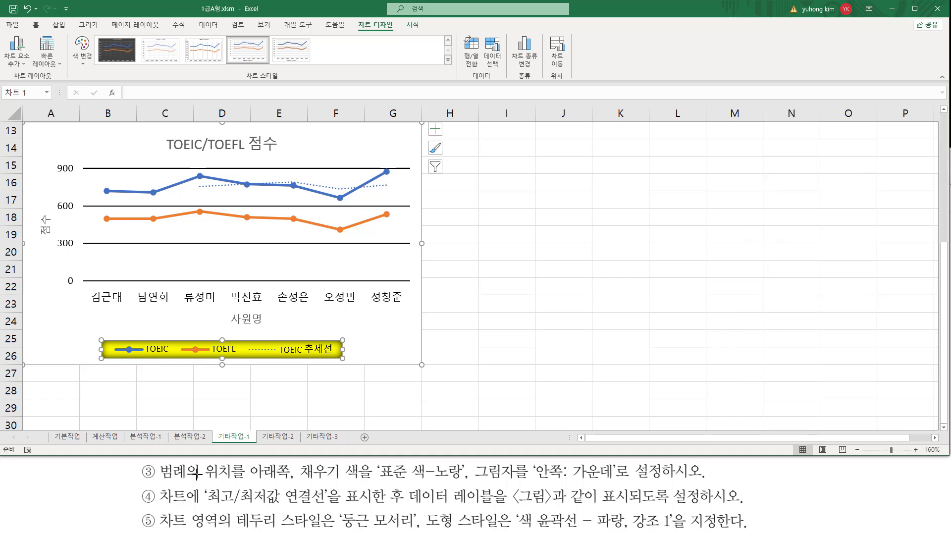
left_click_drag(140, 471, 703, 472)
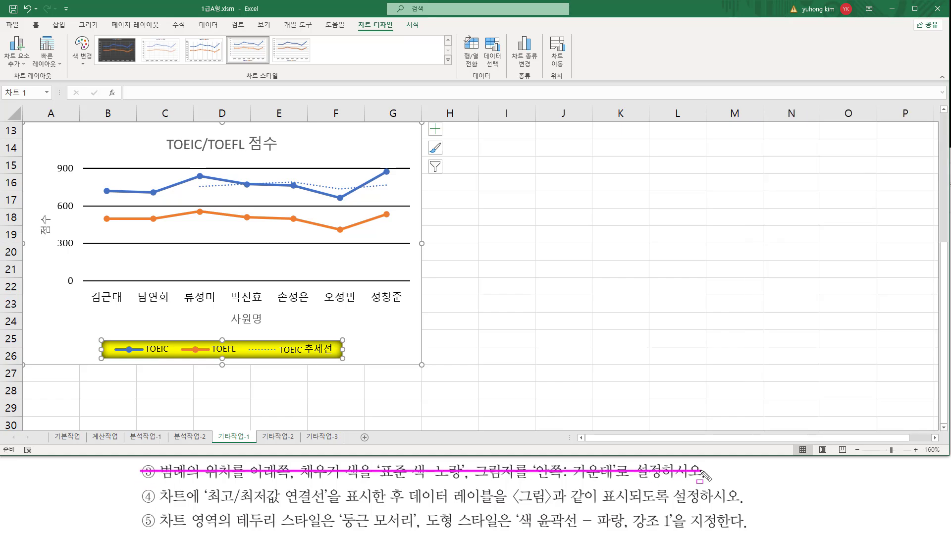
key("Escape")
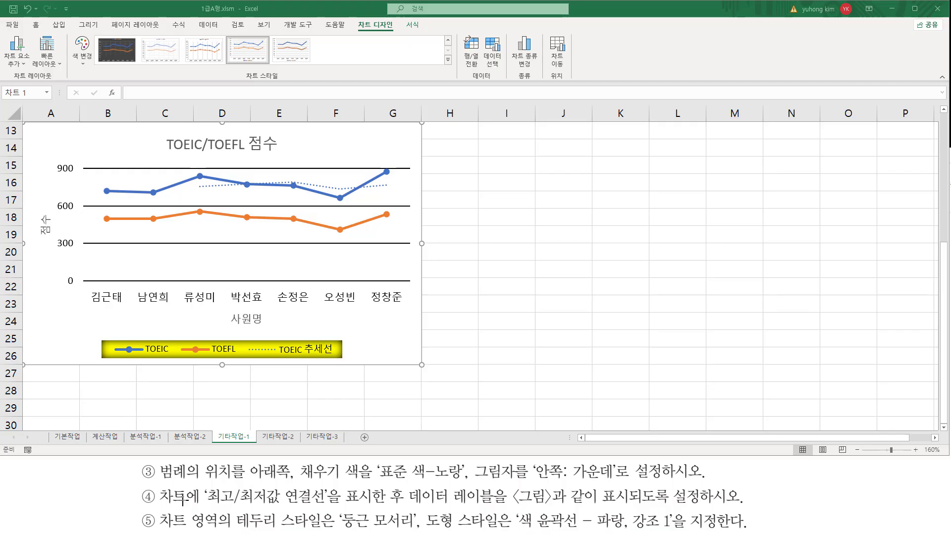
key("ctrl+2")
left_click_drag(159, 506, 726, 506)
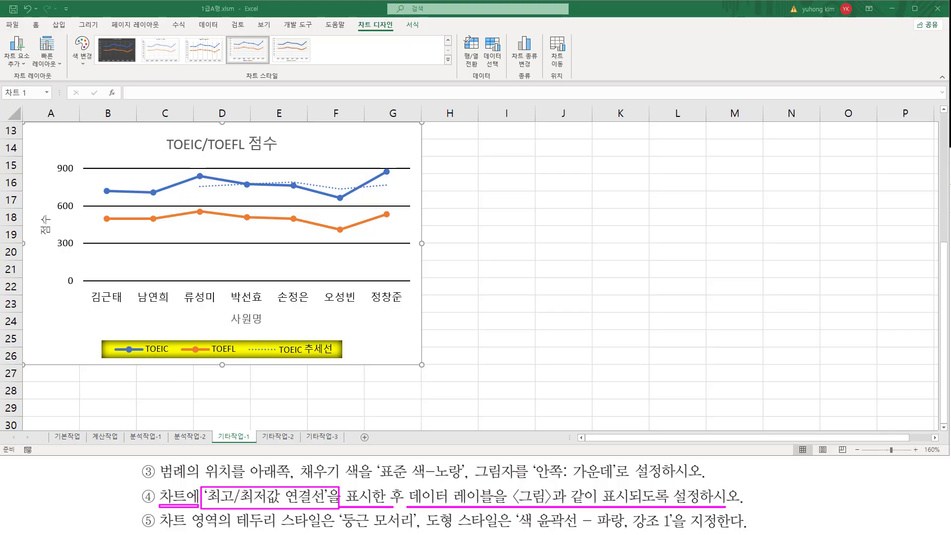
left_click_drag(160, 480, 403, 513)
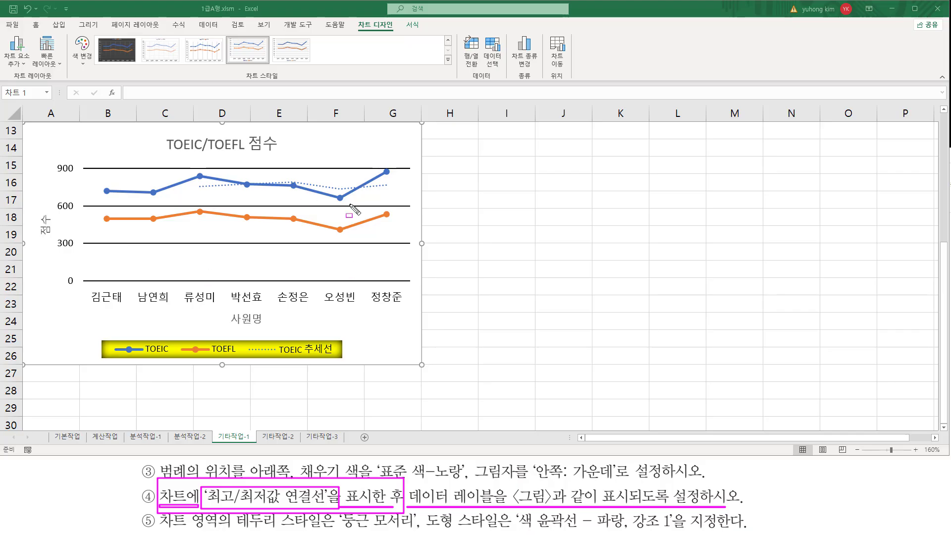
key("Escape")
Add high-low lines (최고/최저값 연결선) between the TOEIC and TOEFL series of the chart.
left_click(400, 327)
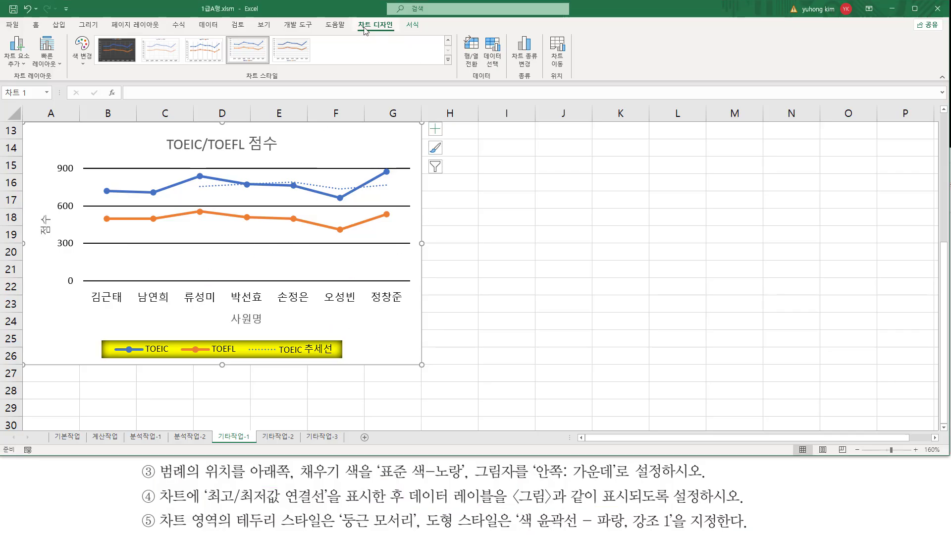
left_click_drag(350, 18, 401, 31)
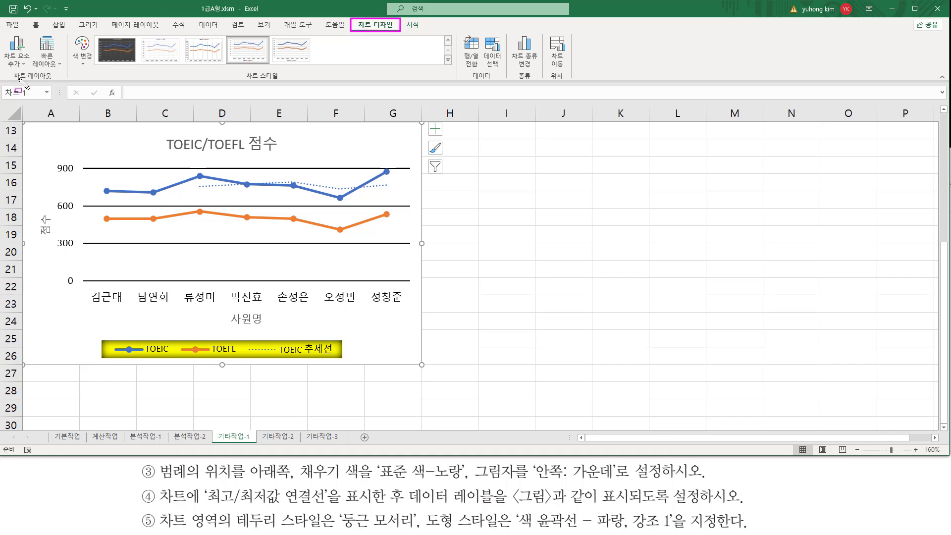
left_click_drag(10, 79, 51, 79)
left_click_drag(4, 32, 17, 61)
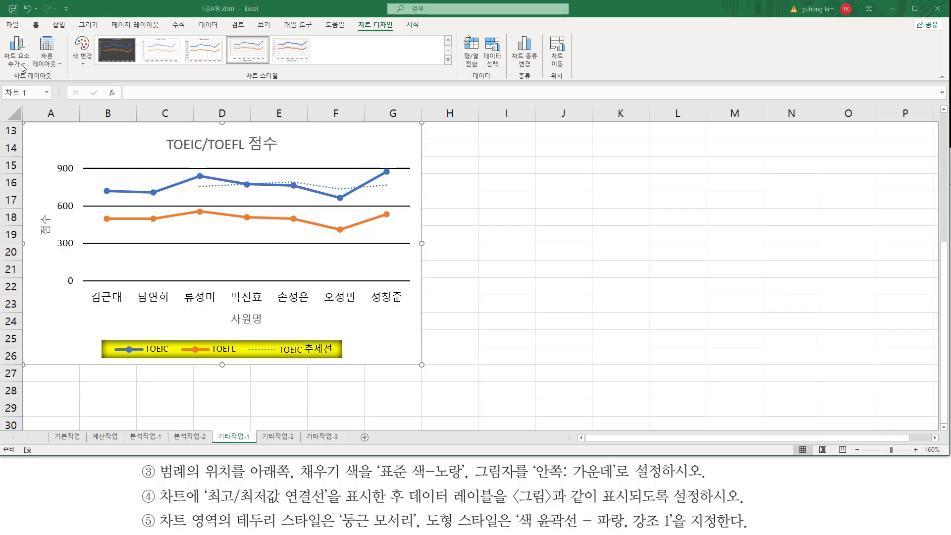
left_click(23, 65)
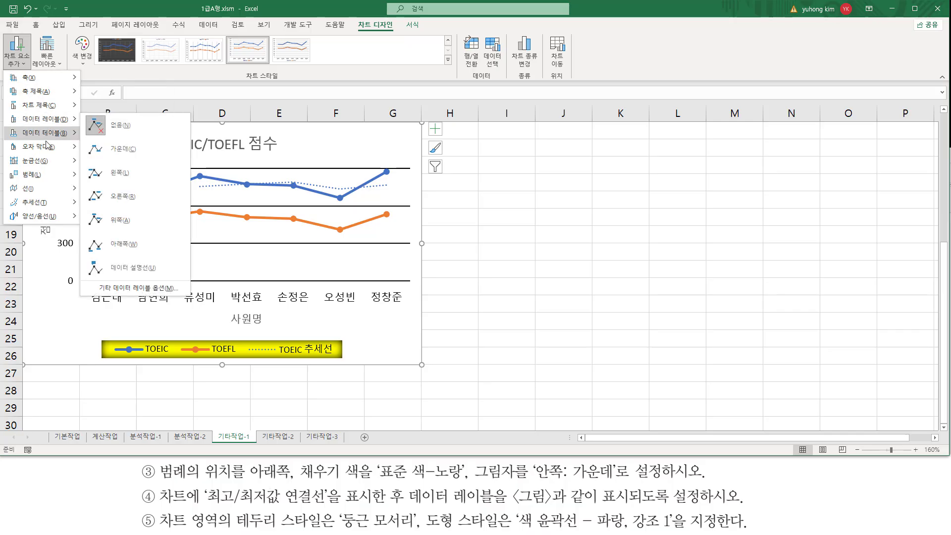
mouse_move(49, 190)
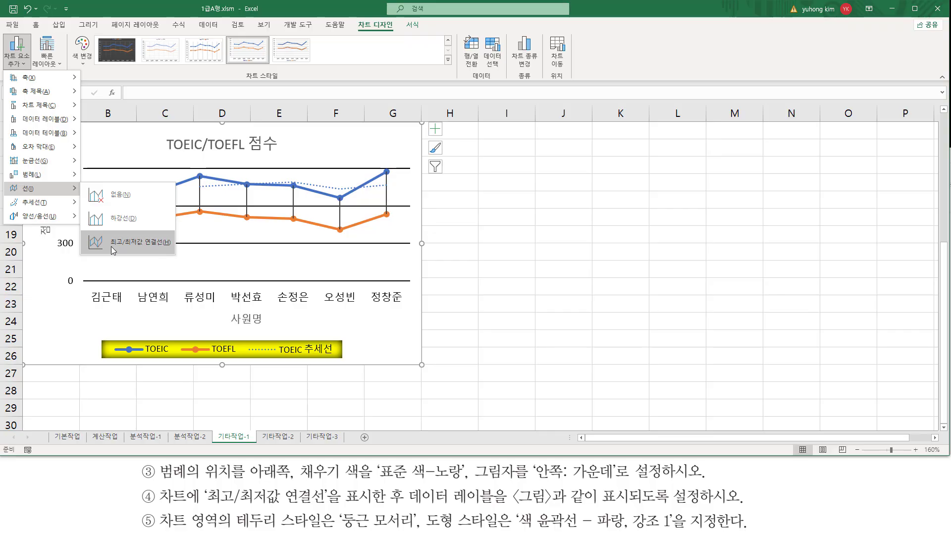
left_click(137, 245)
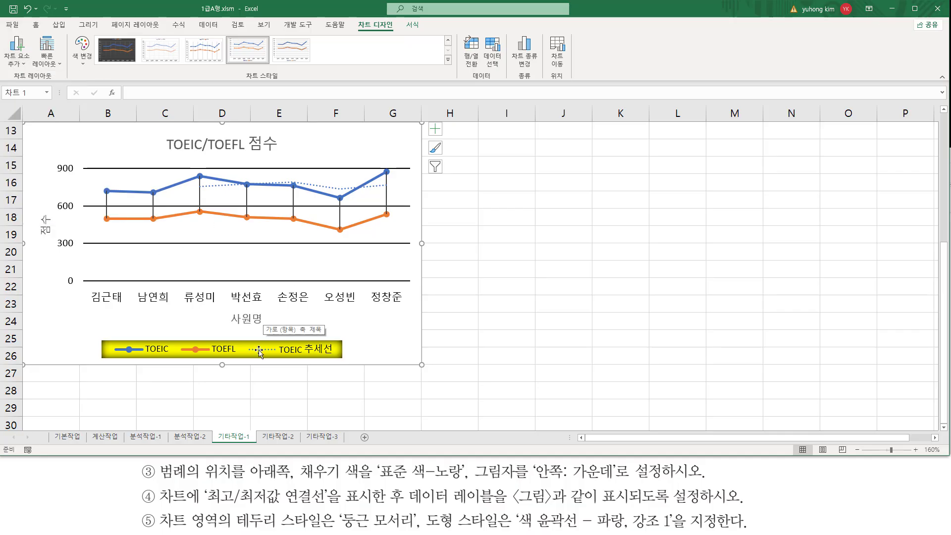
mouse_move(90, 156)
left_mouse_down()
mouse_move(255, 228)
mouse_move(365, 239)
mouse_move(407, 231)
mouse_move(407, 239)
left_mouse_up()
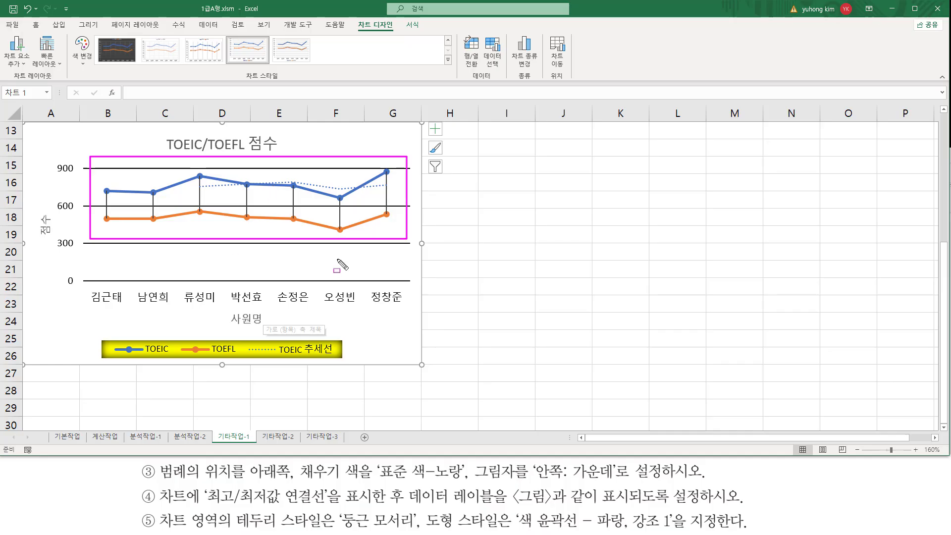
left_click_drag(158, 503, 400, 504)
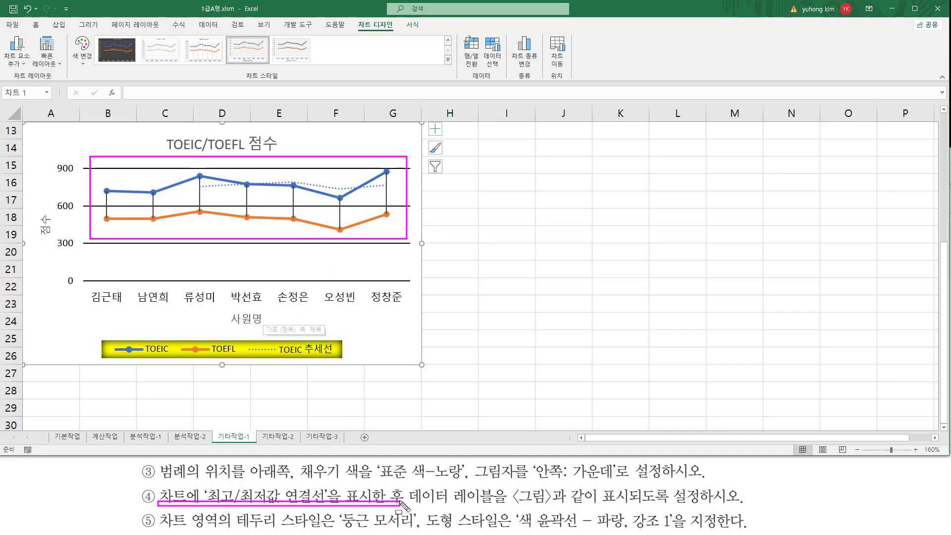
key("Escape")
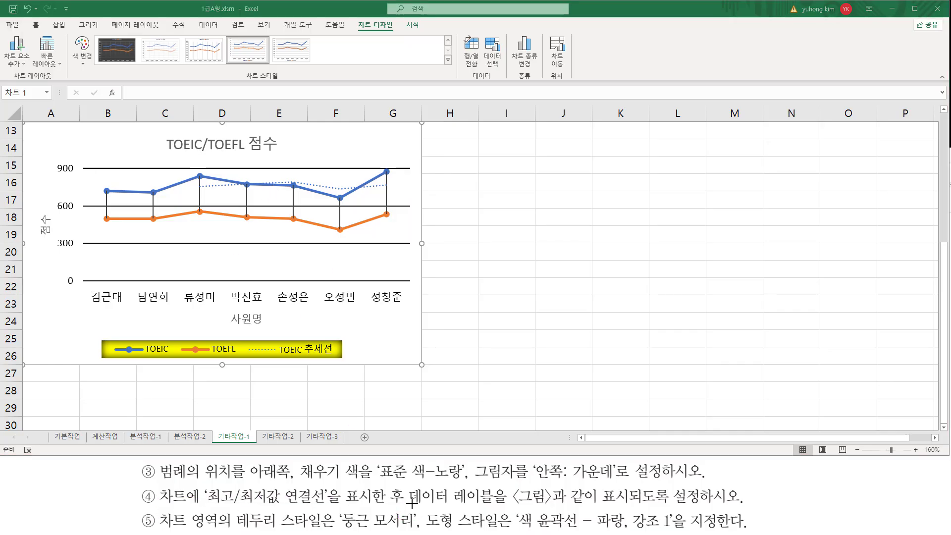
key("ctrl+2")
mouse_move(407, 483)
left_mouse_down()
mouse_move(416, 503)
mouse_move(499, 511)
mouse_move(699, 506)
left_mouse_up()
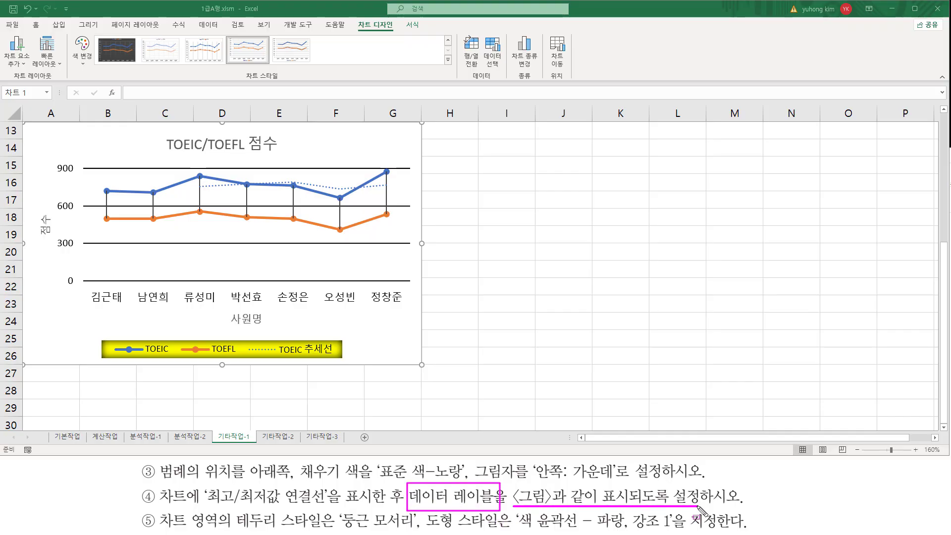
key("Escape")
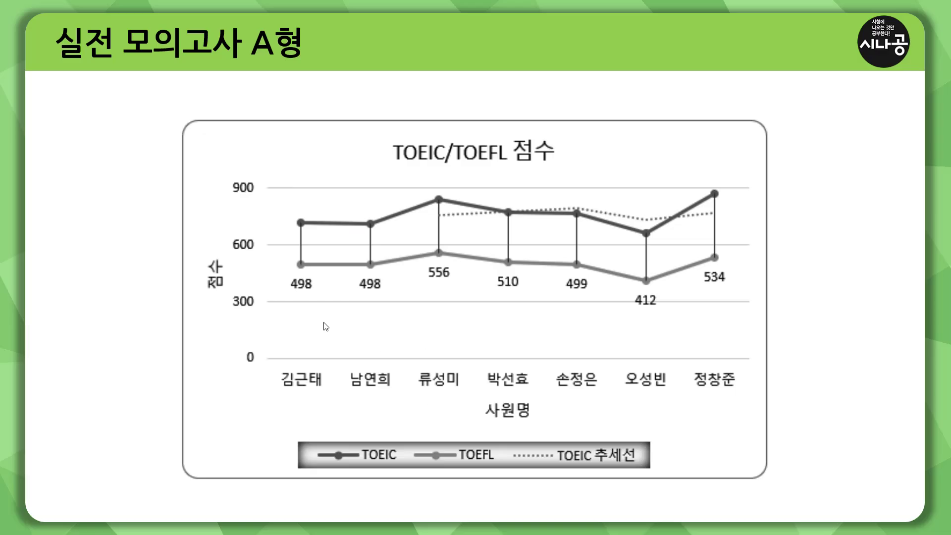
key("ctrl+p")
mouse_move(289, 291)
left_mouse_down()
mouse_move(434, 280)
mouse_move(656, 308)
left_mouse_up()
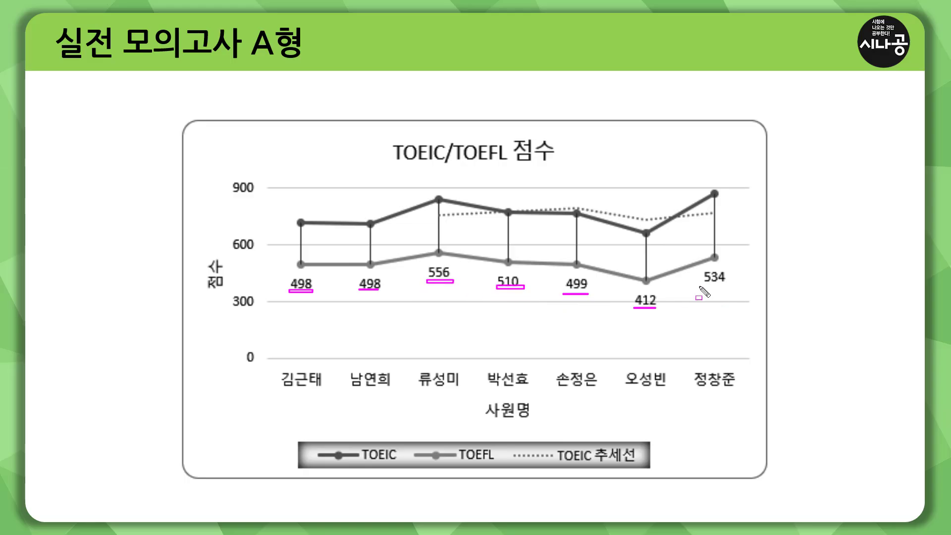
left_click_drag(702, 286, 731, 286)
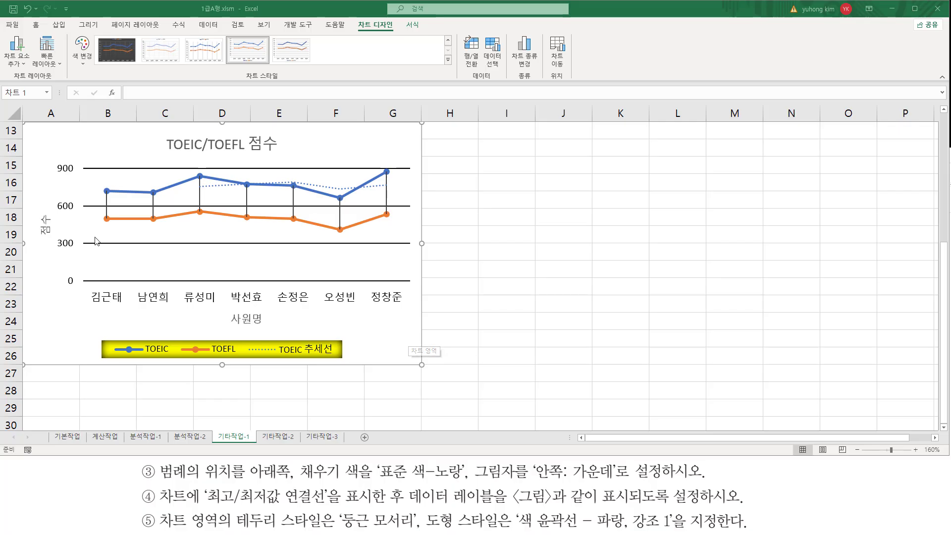
mouse_move(94, 229)
left_mouse_down()
mouse_move(299, 231)
mouse_move(346, 244)
mouse_move(394, 231)
left_mouse_up()
key("Escape")
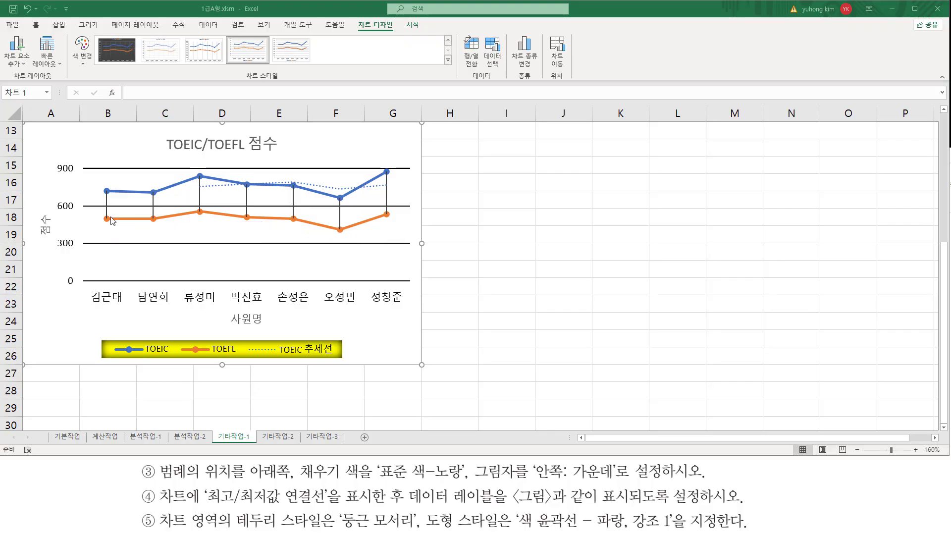
key("ctrl+alt+d")
left_click_drag(96, 203, 403, 238)
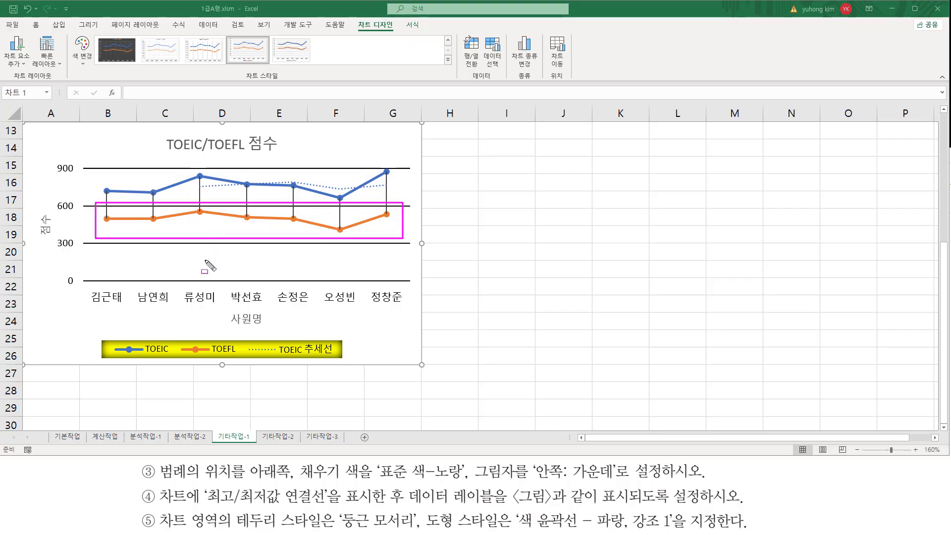
key("Escape")
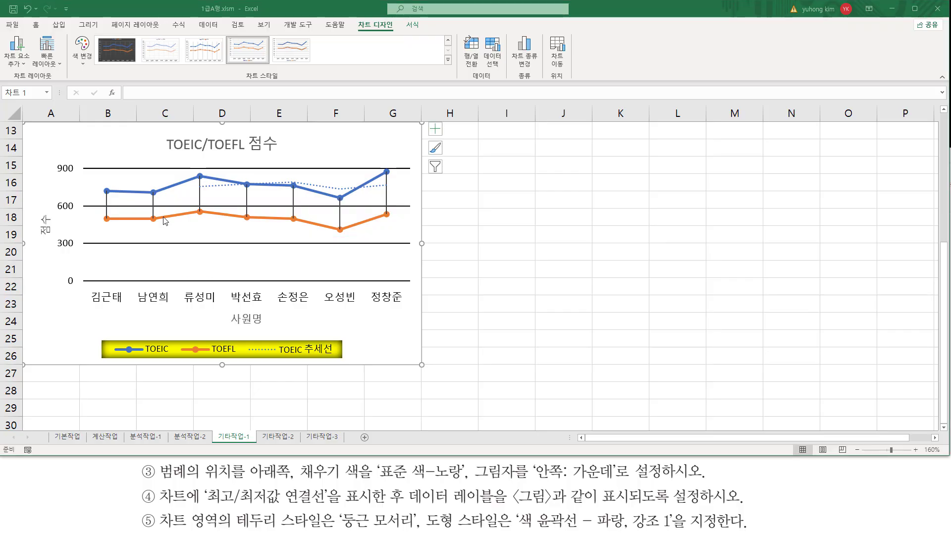
Add data labels to the TOEFL series only, placed below the points (아래쪽).
left_click(164, 217)
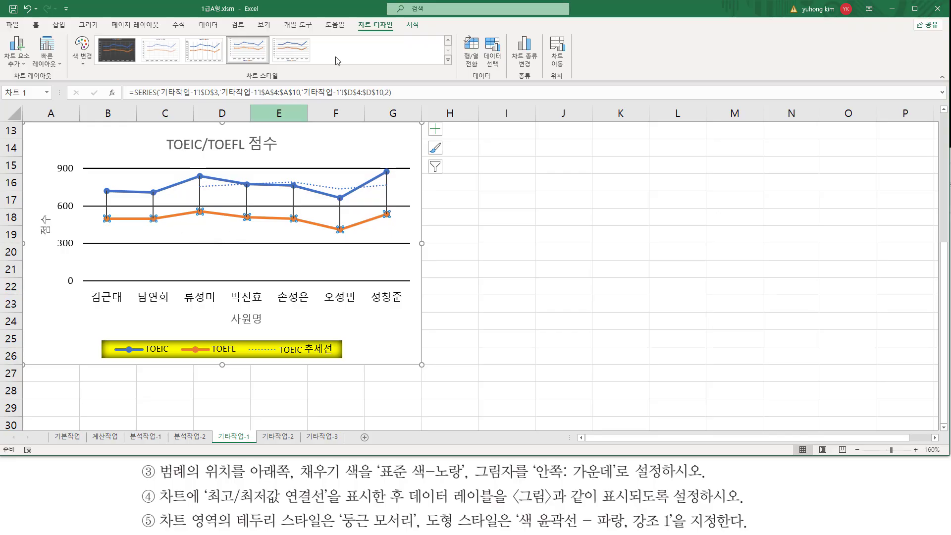
key("ctrl+2")
left_click_drag(355, 17, 392, 31)
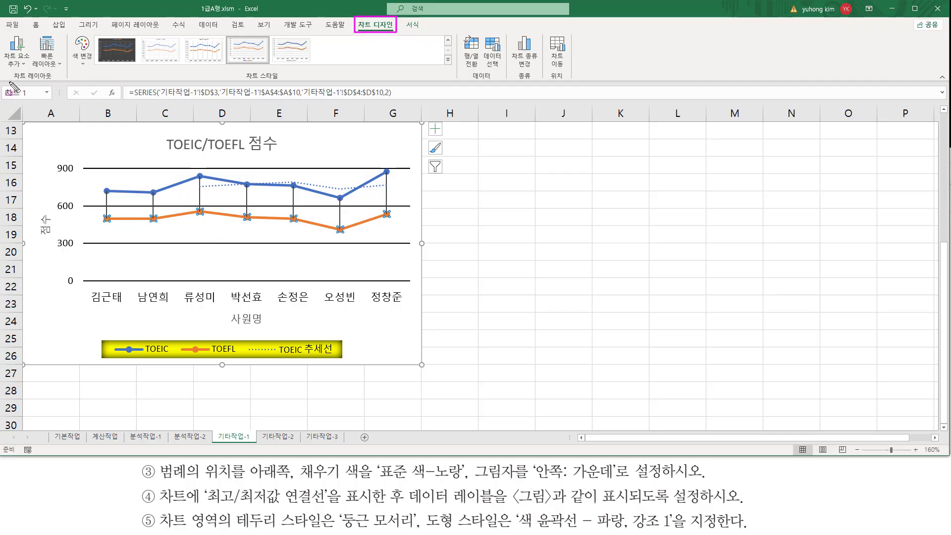
left_click_drag(8, 80, 55, 80)
left_click_drag(3, 37, 31, 69)
key("Escape")
left_click(23, 62)
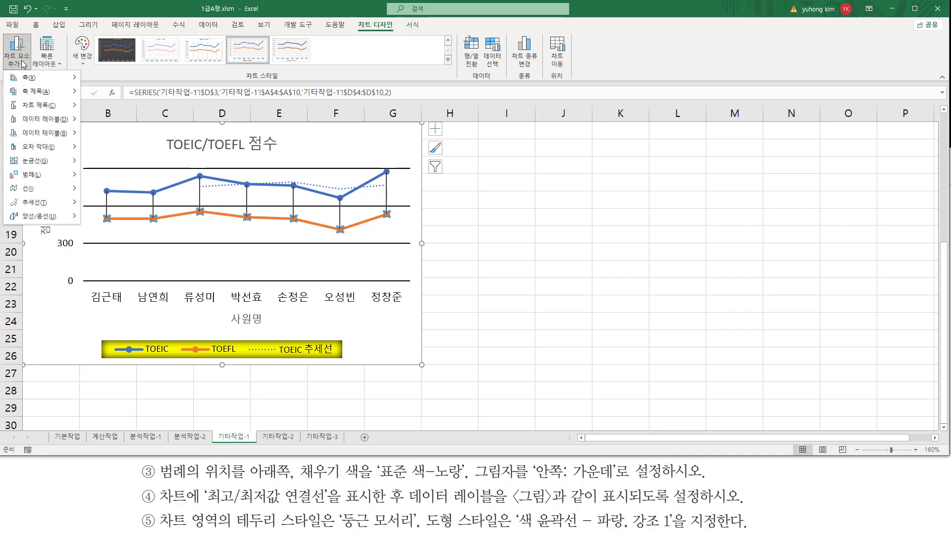
mouse_move(63, 123)
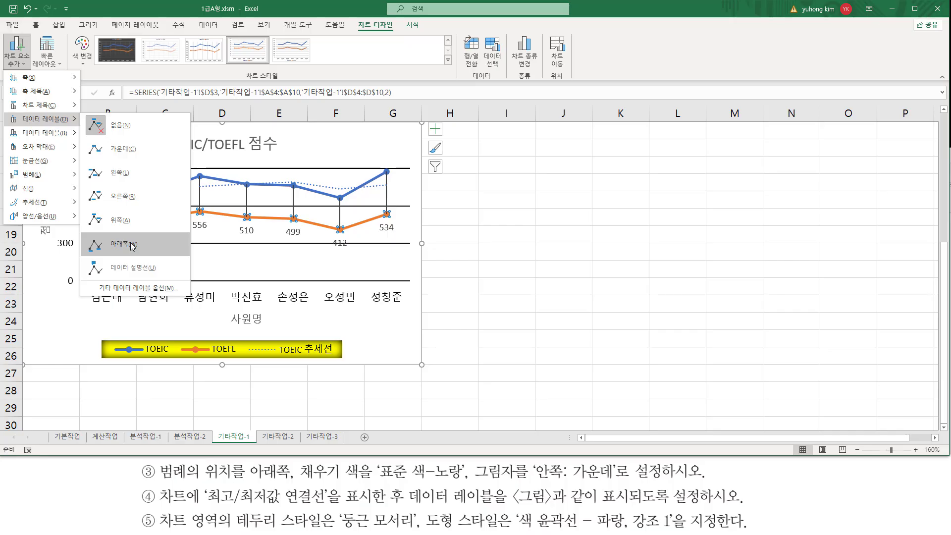
left_click(131, 244)
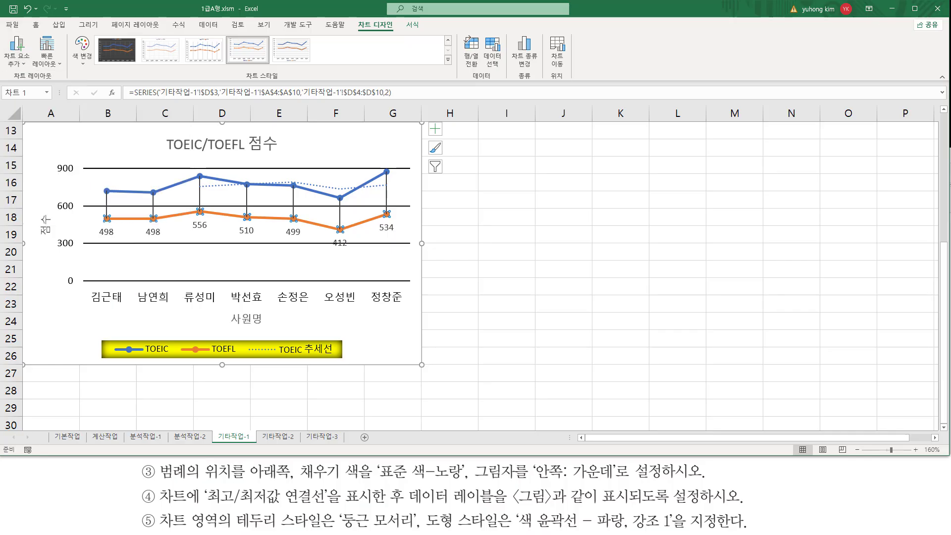
key("alt+Tab")
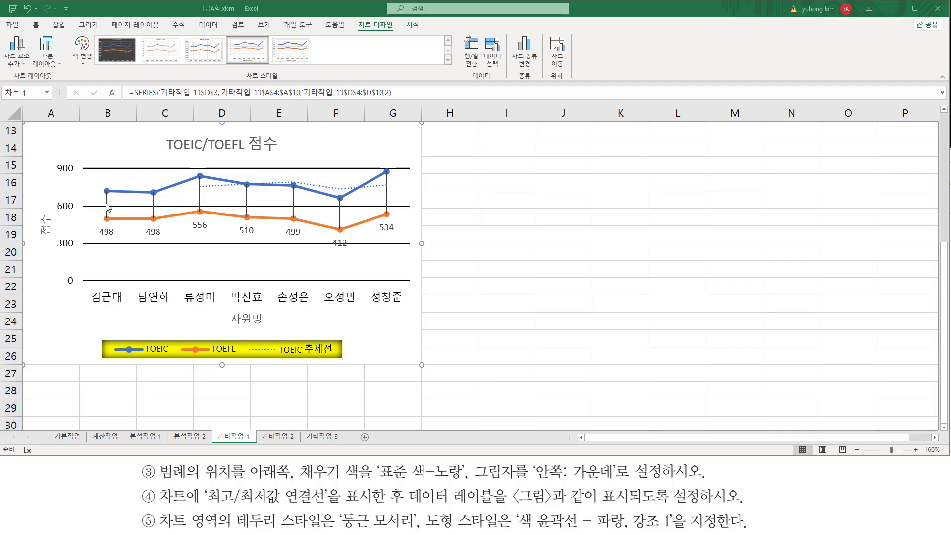
left_click_drag(82, 203, 414, 256)
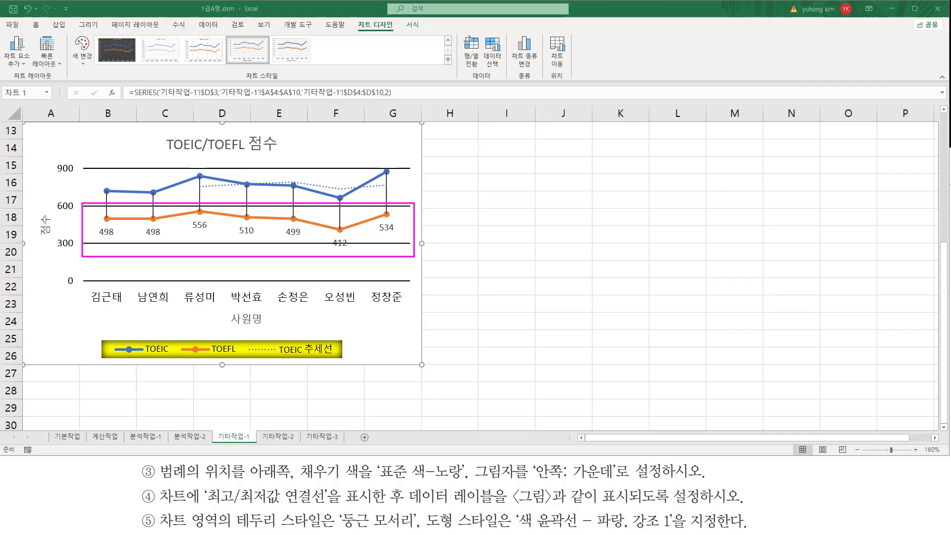
left_click_drag(159, 496, 361, 496)
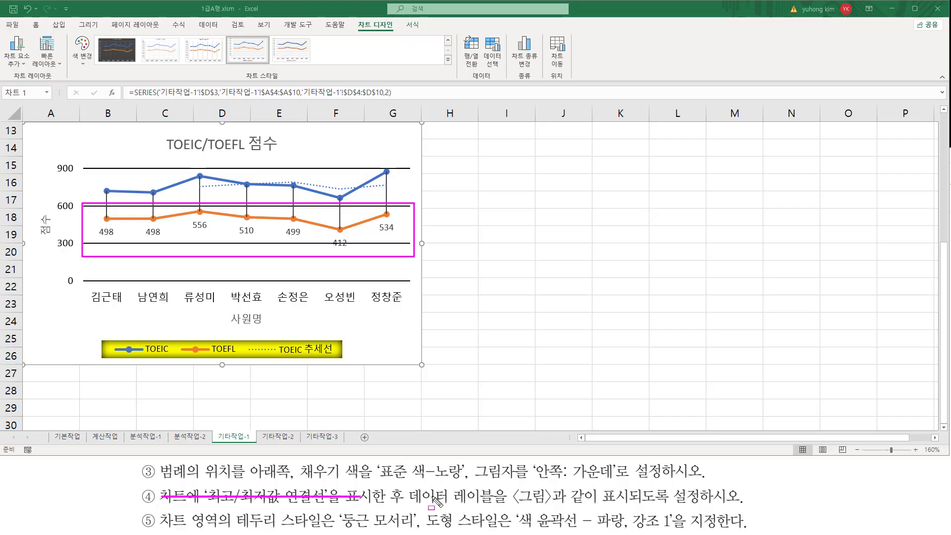
left_click_drag(433, 497, 750, 495)
key("Escape")
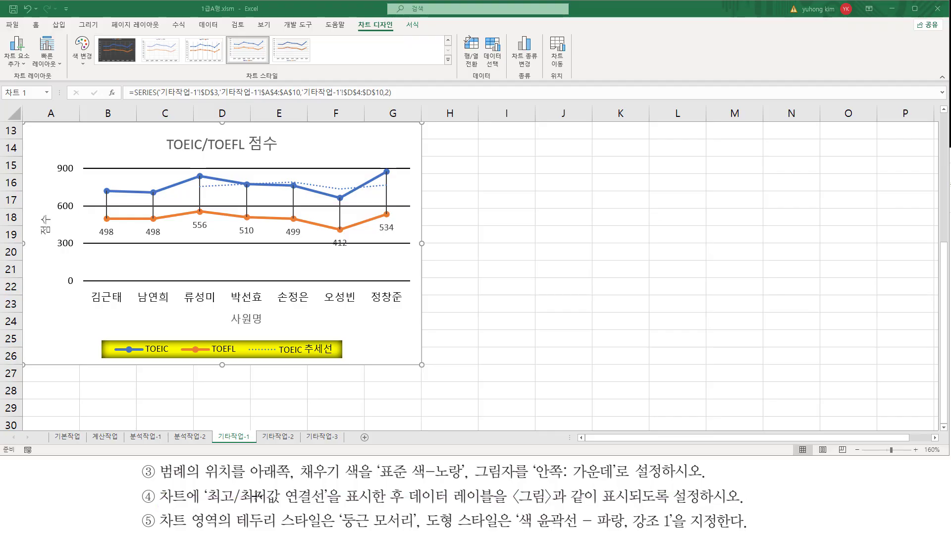
mouse_move(158, 509)
left_mouse_down()
mouse_move(219, 530)
mouse_move(421, 531)
left_mouse_up()
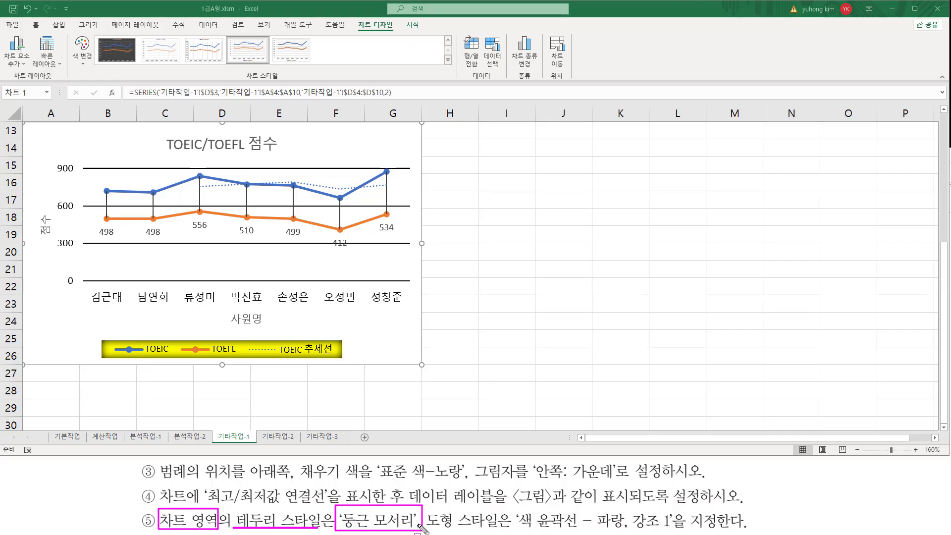
left_click_drag(427, 495, 426, 534)
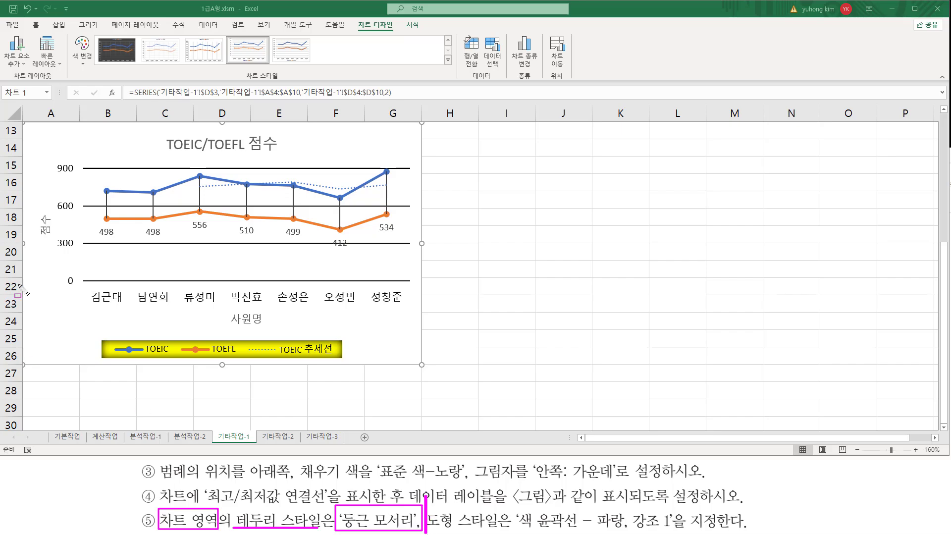
key("Escape")
Give the chart area's border rounded corners (둥근 모서리) and close the chart area formatting options.
left_click(366, 143)
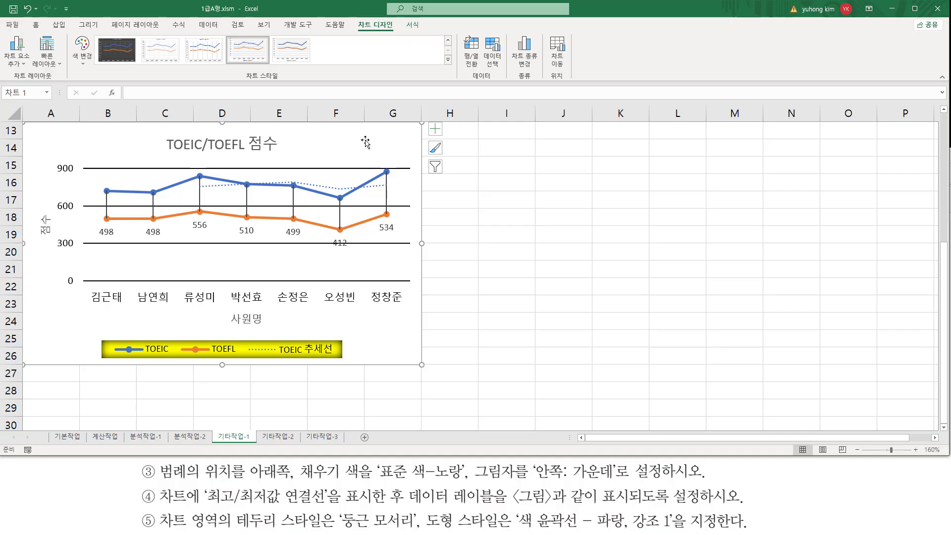
right_click(366, 141)
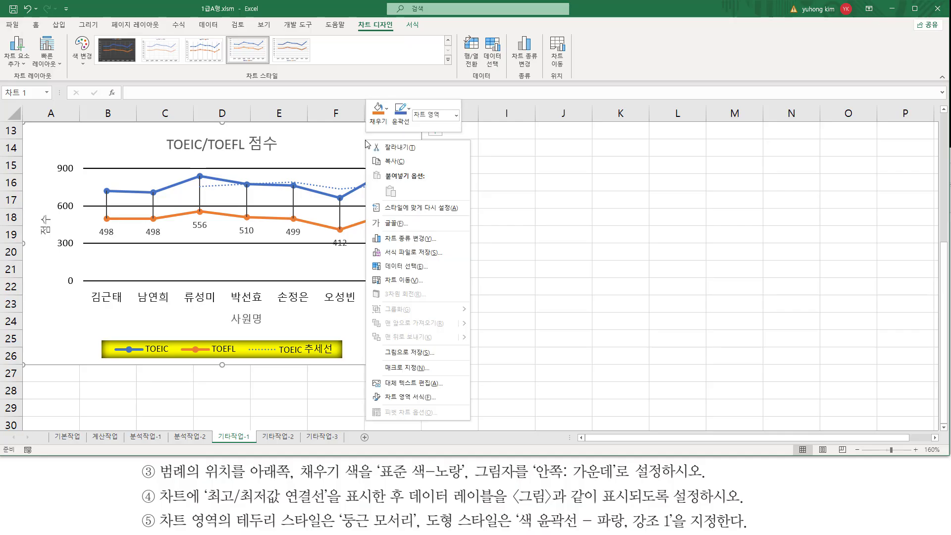
left_click(401, 404)
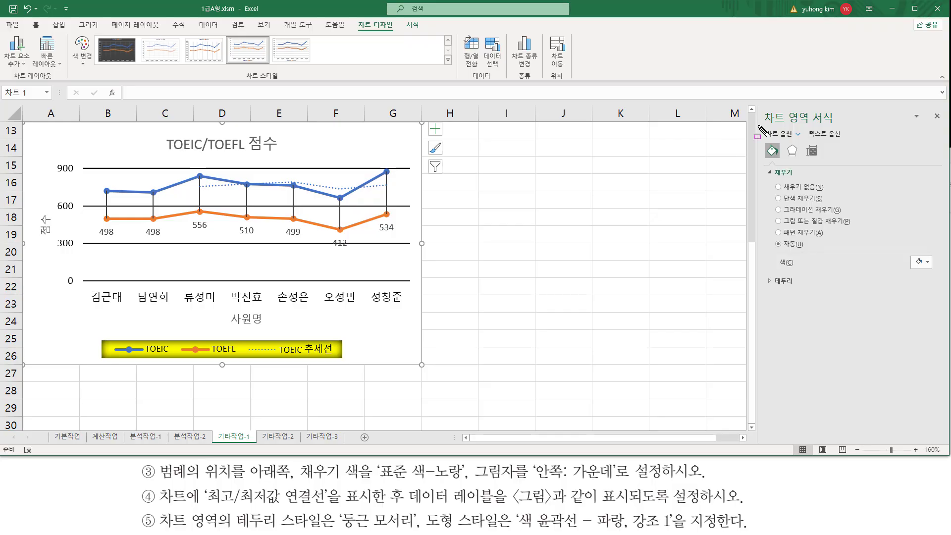
left_click_drag(761, 108, 841, 127)
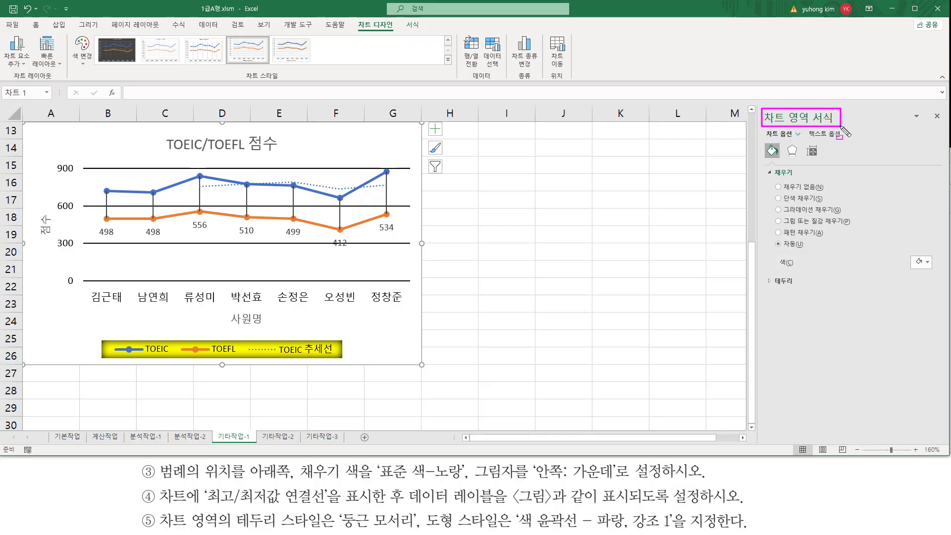
mouse_move(236, 510)
left_mouse_down()
mouse_move(256, 529)
mouse_move(324, 529)
left_mouse_up()
left_click_drag(765, 272, 797, 288)
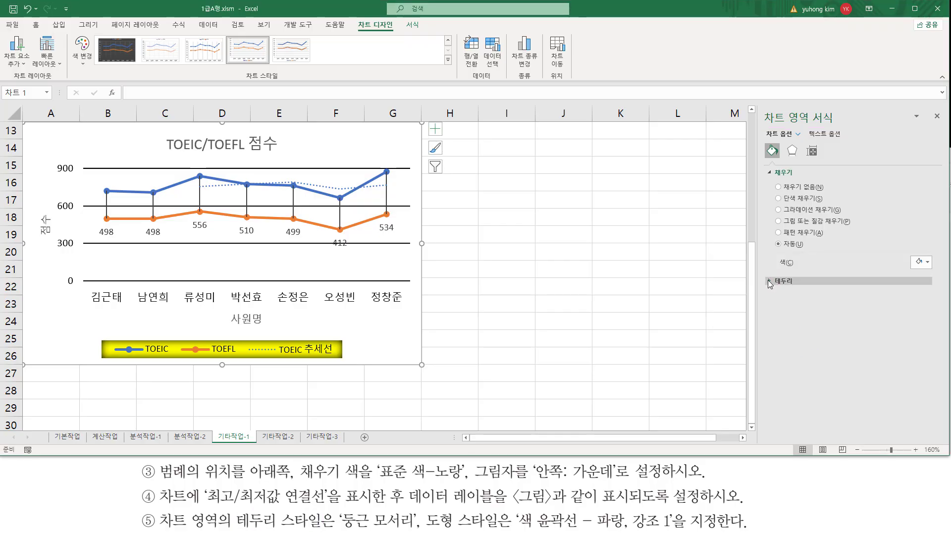
left_click(782, 281)
scroll(773, 355, "down", 3)
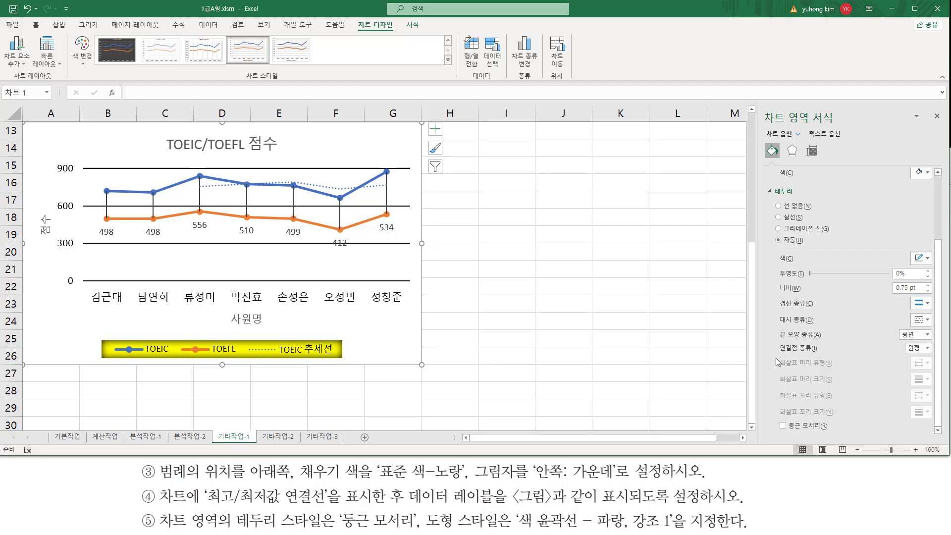
left_click_drag(773, 419, 840, 435)
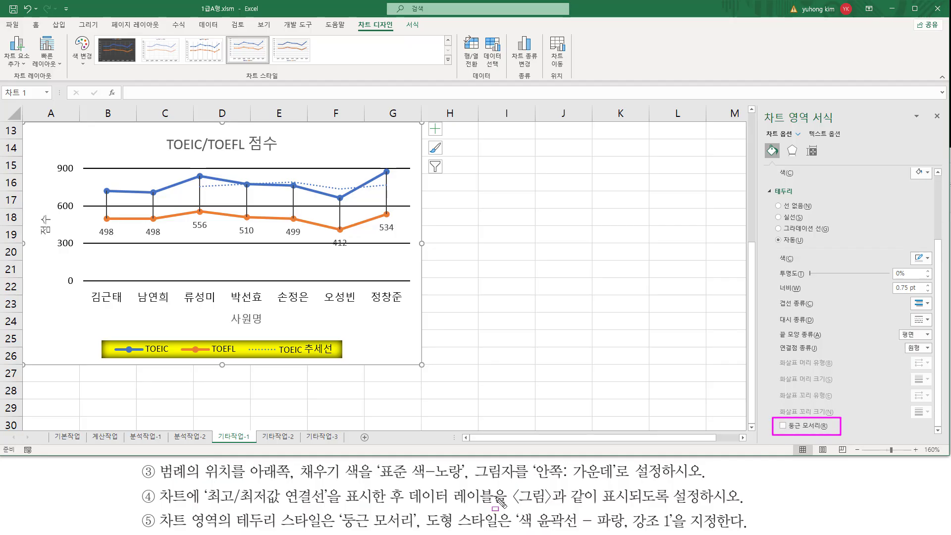
left_click_drag(338, 510, 416, 529)
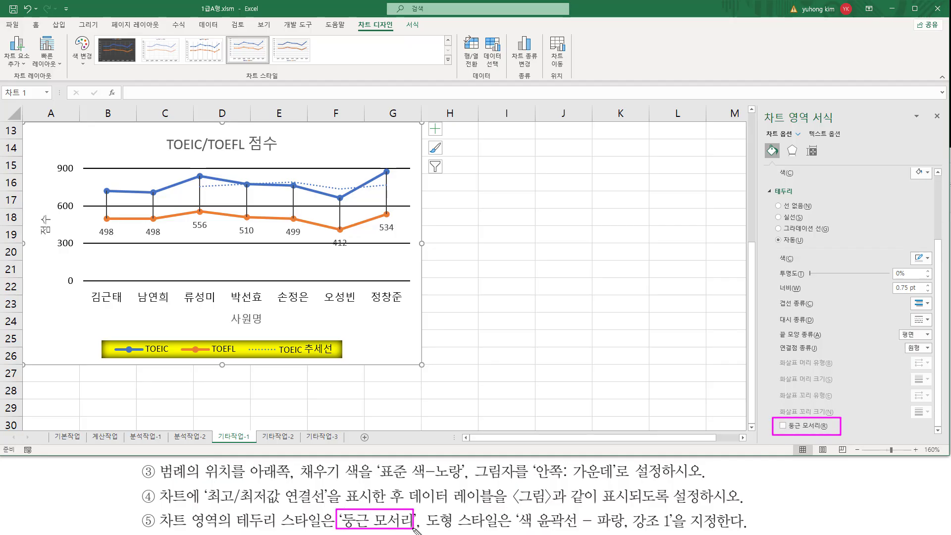
key("Escape")
left_click(782, 426)
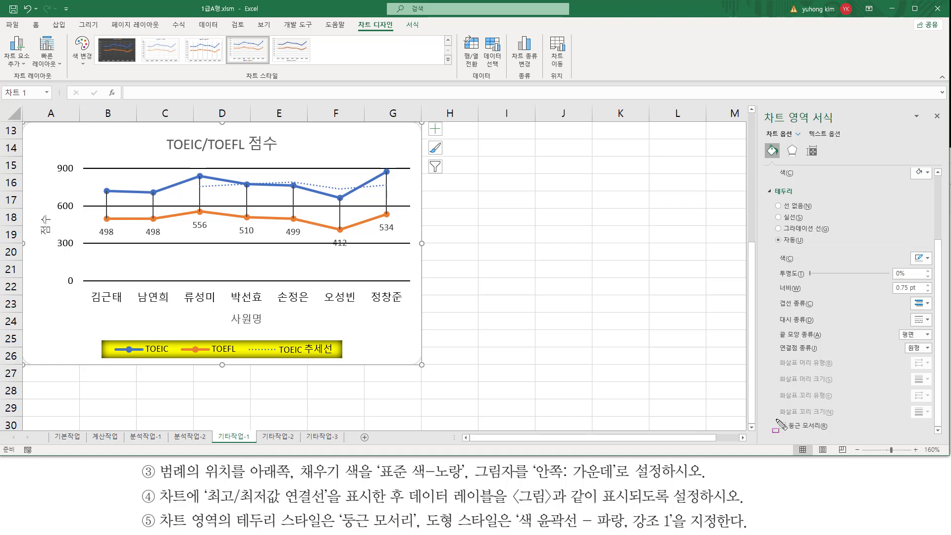
left_click_drag(776, 419, 841, 436)
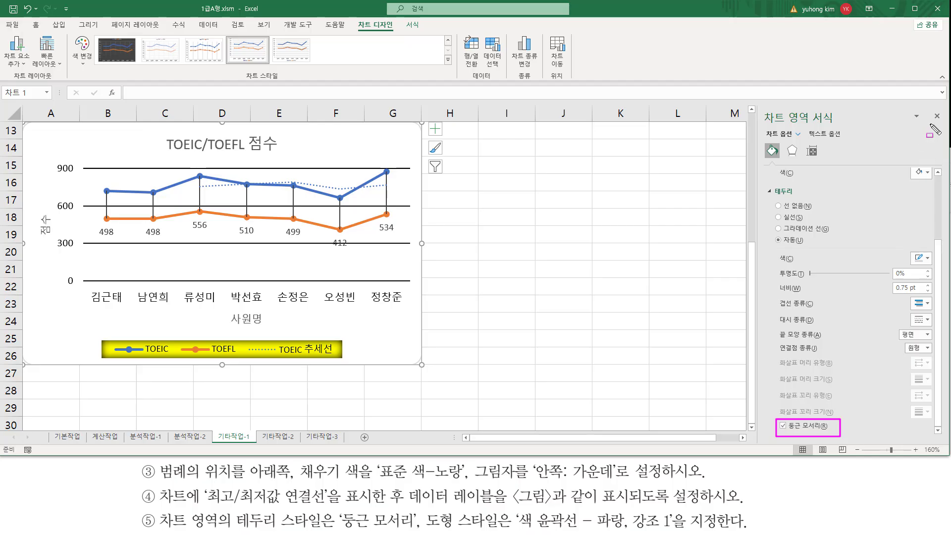
left_click_drag(930, 108, 944, 124)
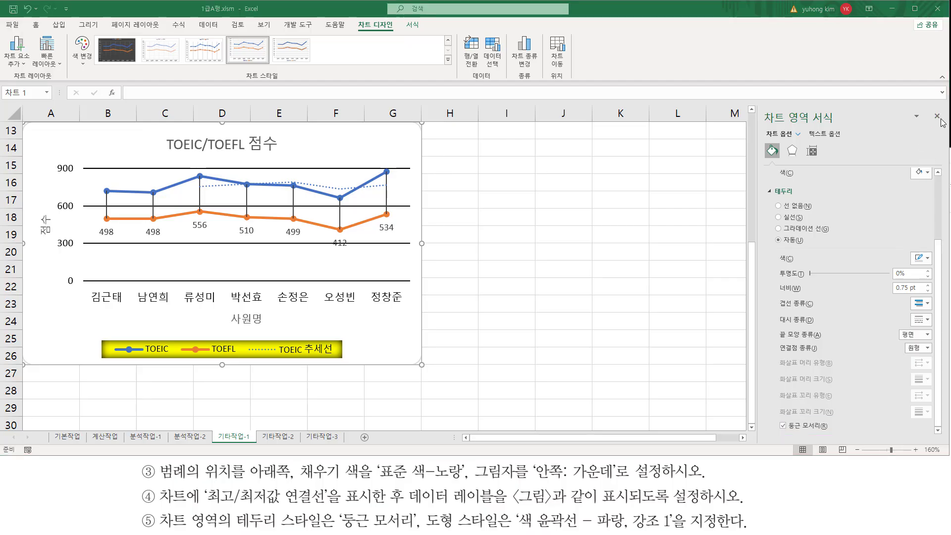
left_click(936, 116)
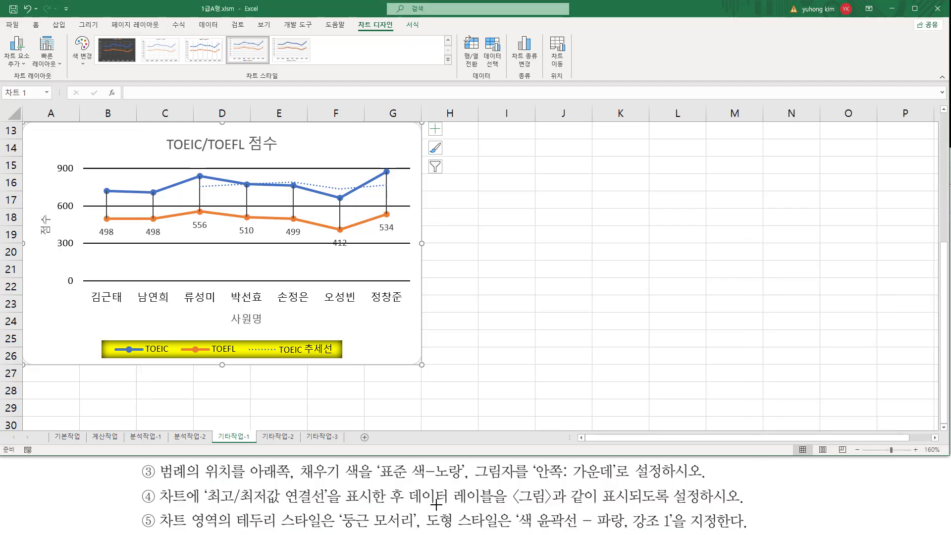
Apply the shape style '색 윤곽선 - 파랑, 강조 1' (coloured outline, blue, accent 1) to the chart area.
left_click_drag(418, 503, 419, 532)
left_click_drag(149, 529, 224, 529)
mouse_move(427, 511)
left_mouse_down()
mouse_move(520, 532)
mouse_move(509, 531)
mouse_move(672, 529)
left_mouse_up()
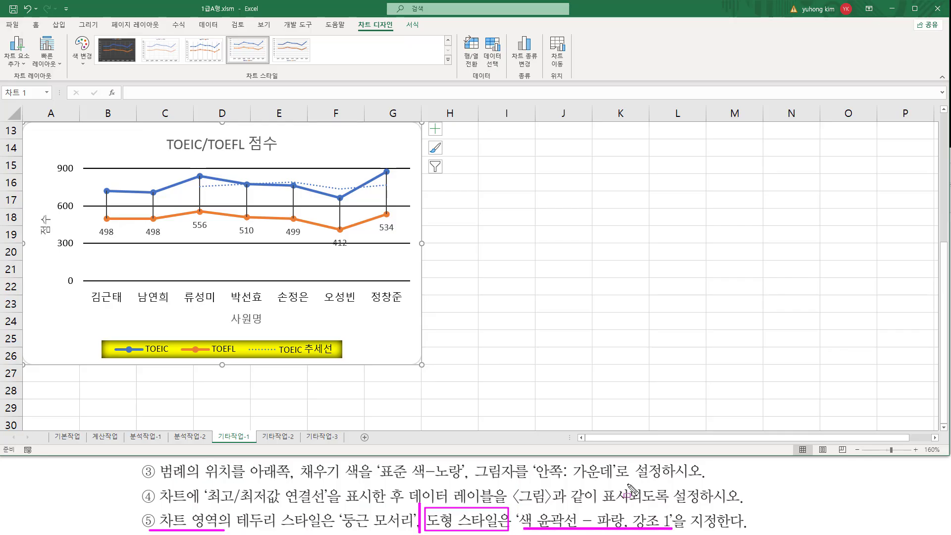
key("Escape")
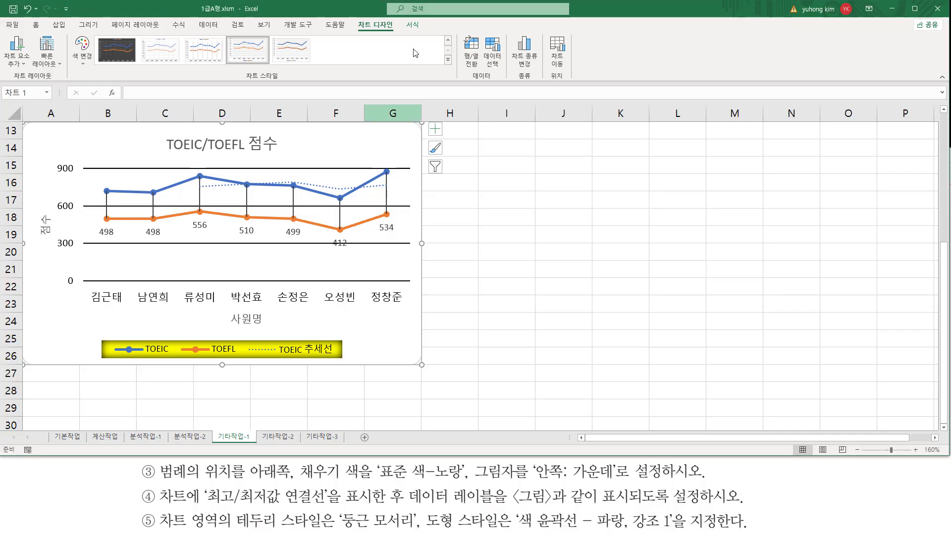
left_click_drag(473, 528, 494, 528)
mouse_move(399, 34)
left_mouse_down()
mouse_move(403, 21)
mouse_move(424, 30)
left_mouse_up()
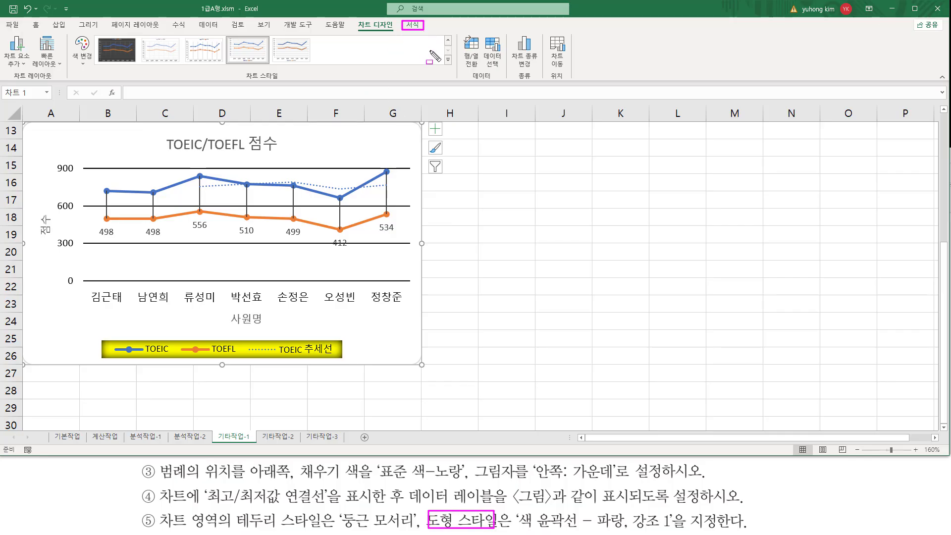
key("Escape")
left_click(413, 26)
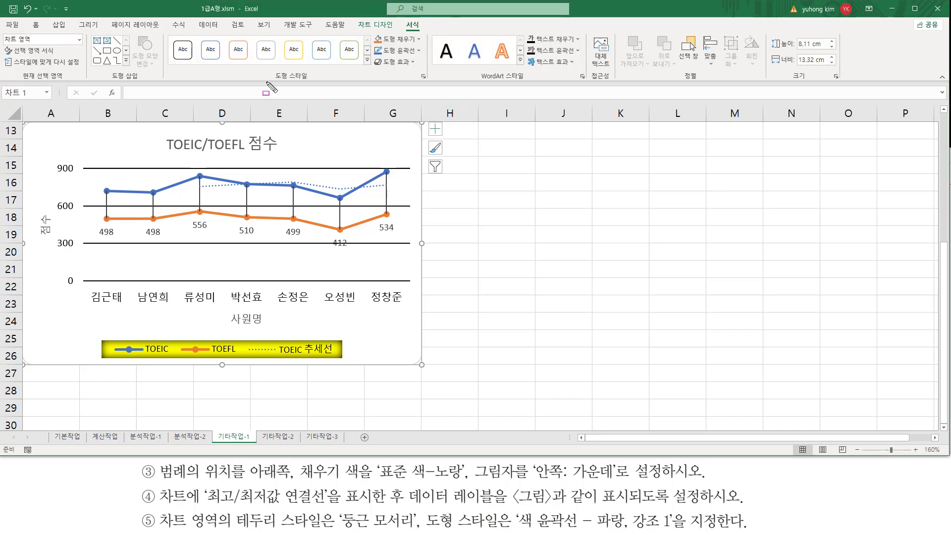
mouse_move(266, 76)
left_mouse_down()
mouse_move(311, 79)
mouse_move(313, 70)
left_mouse_up()
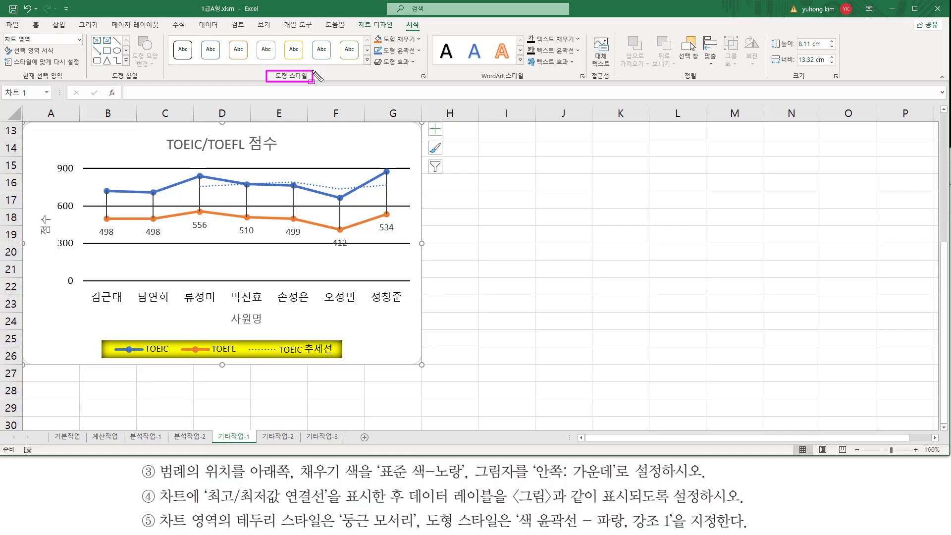
left_click_drag(165, 33, 363, 64)
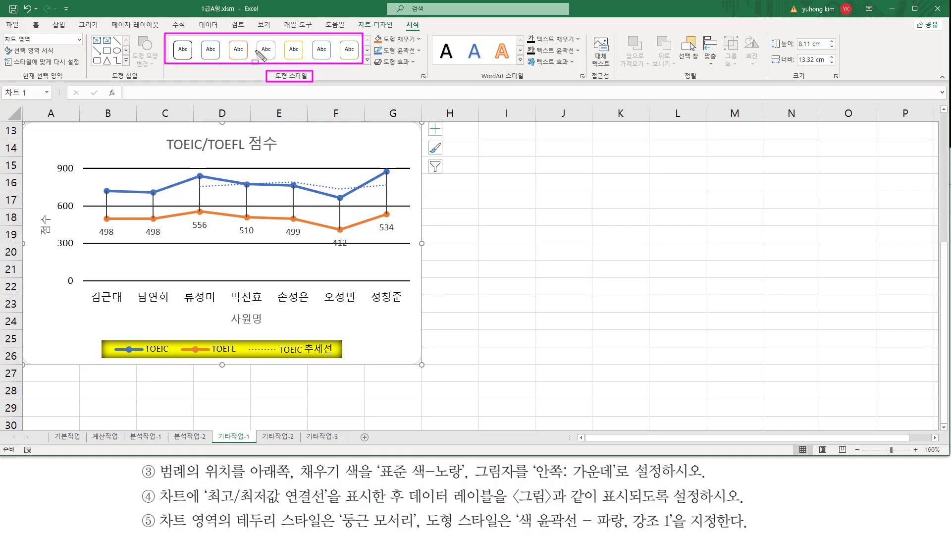
left_click_drag(310, 78, 304, 83)
key("Escape")
left_click_drag(363, 54, 371, 67)
key("Escape")
left_click(368, 62)
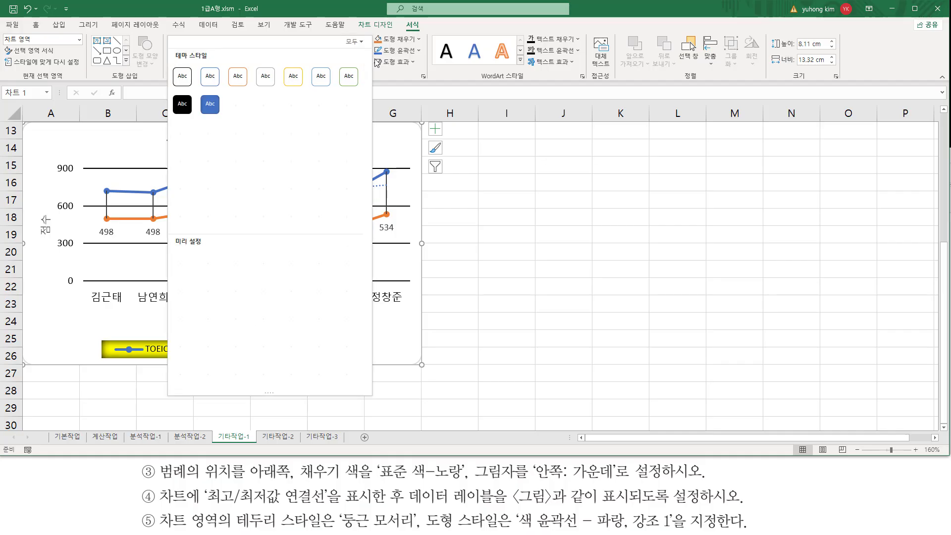
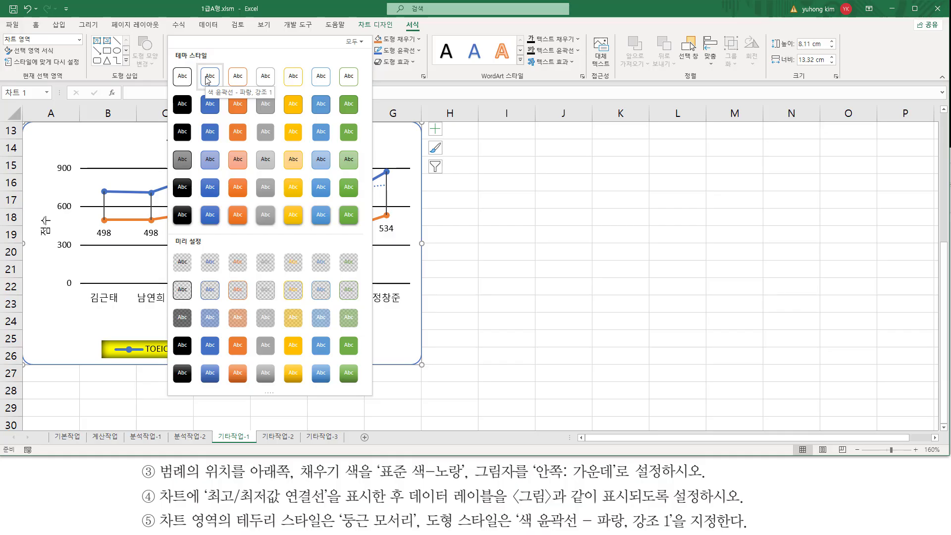
left_click(207, 78)
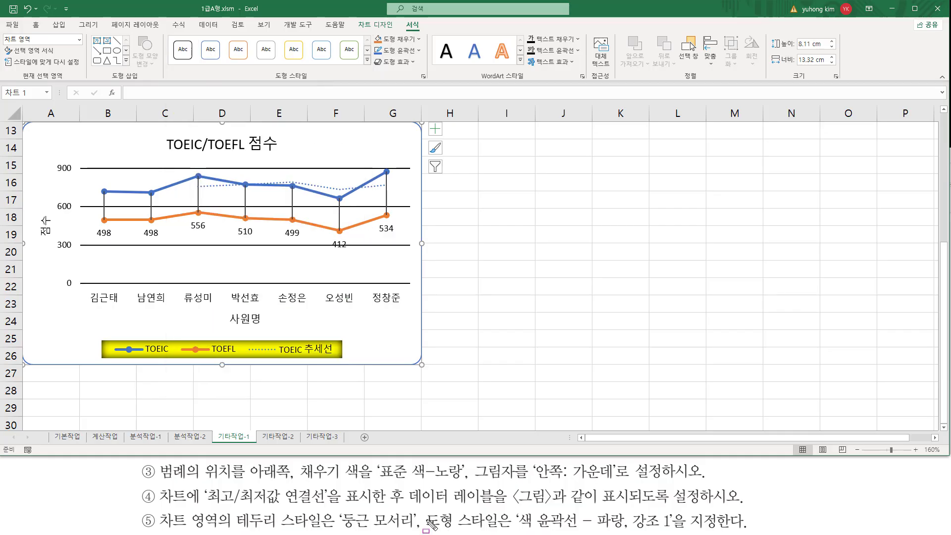
left_click_drag(427, 522, 746, 524)
key("Escape")
Deselect the chart and review its title, axis titles, axes, plot area, data series and legend.
left_click(943, 114)
left_click(943, 113)
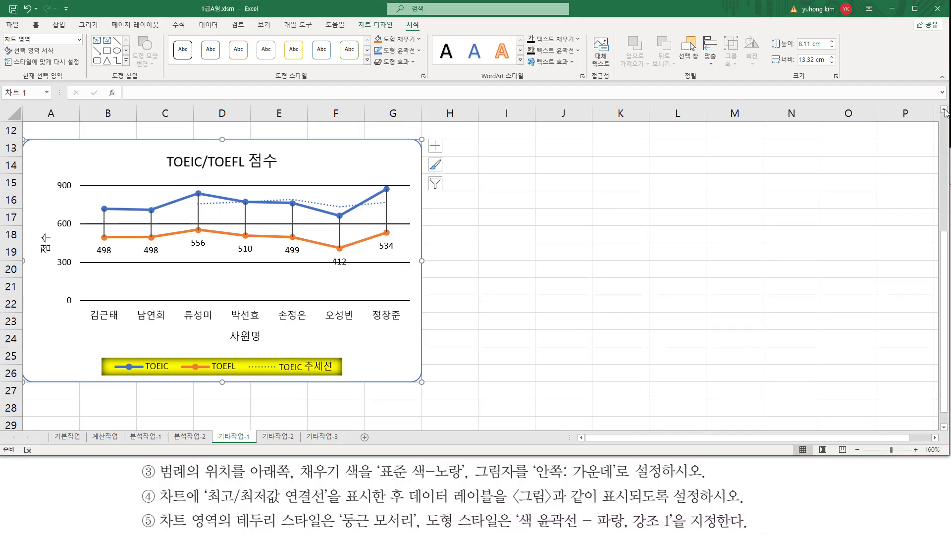
left_click(522, 206)
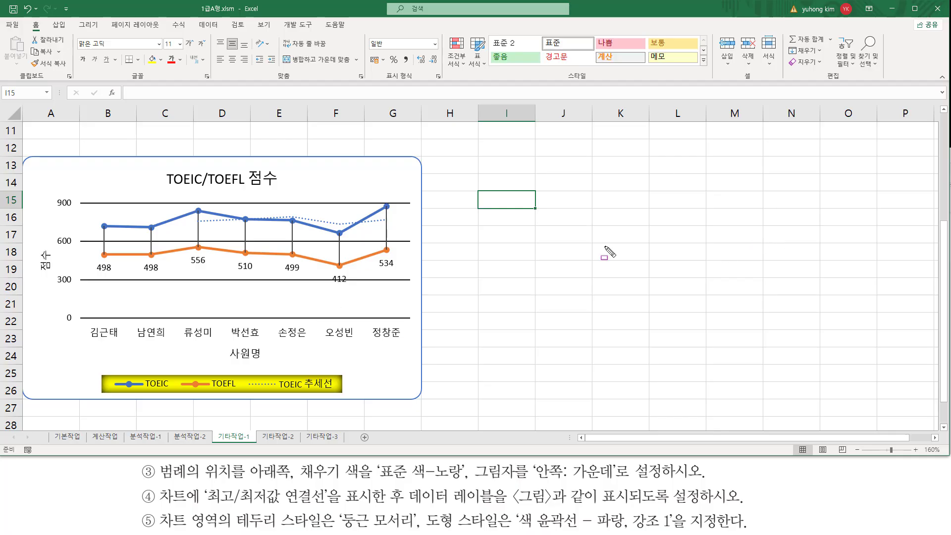
left_click_drag(162, 168, 279, 187)
left_click_drag(38, 249, 52, 282)
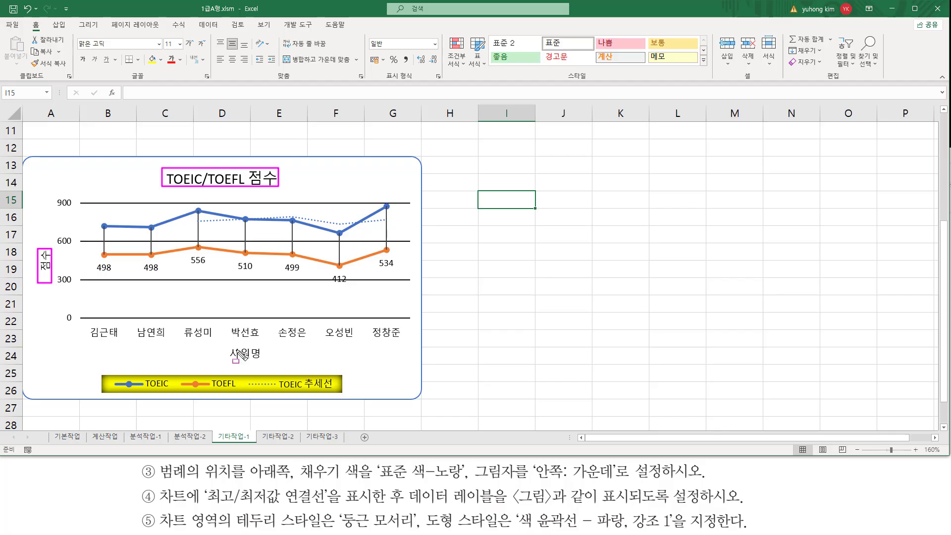
left_click_drag(225, 345, 269, 358)
mouse_move(99, 369)
left_mouse_down()
mouse_move(155, 389)
mouse_move(354, 404)
left_mouse_up()
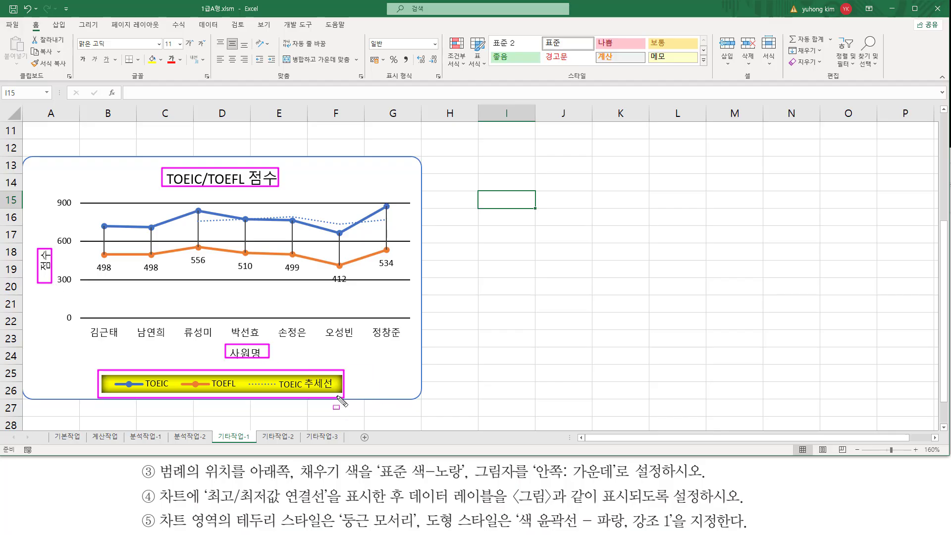
left_click_drag(74, 328, 424, 339)
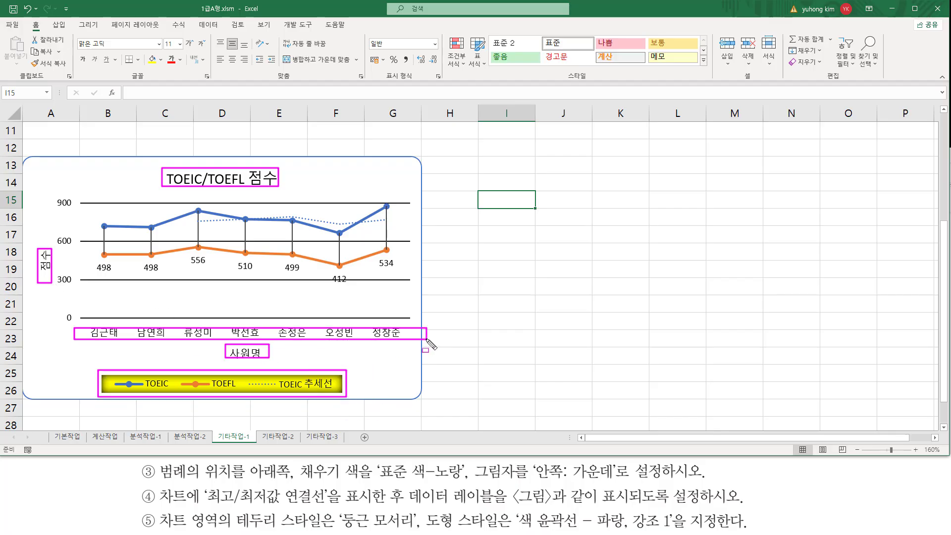
left_click_drag(54, 195, 72, 344)
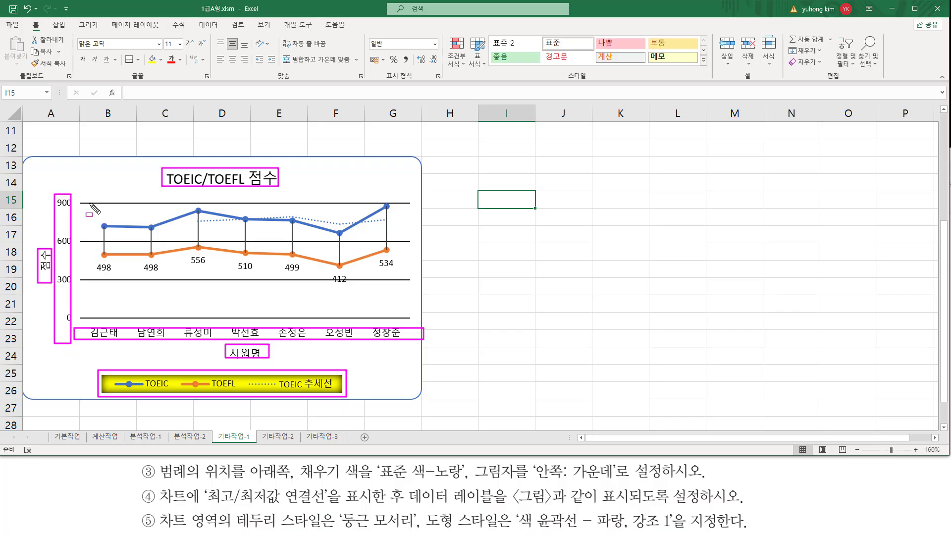
mouse_move(78, 196)
left_mouse_down()
mouse_move(104, 270)
mouse_move(424, 327)
mouse_move(411, 321)
left_mouse_up()
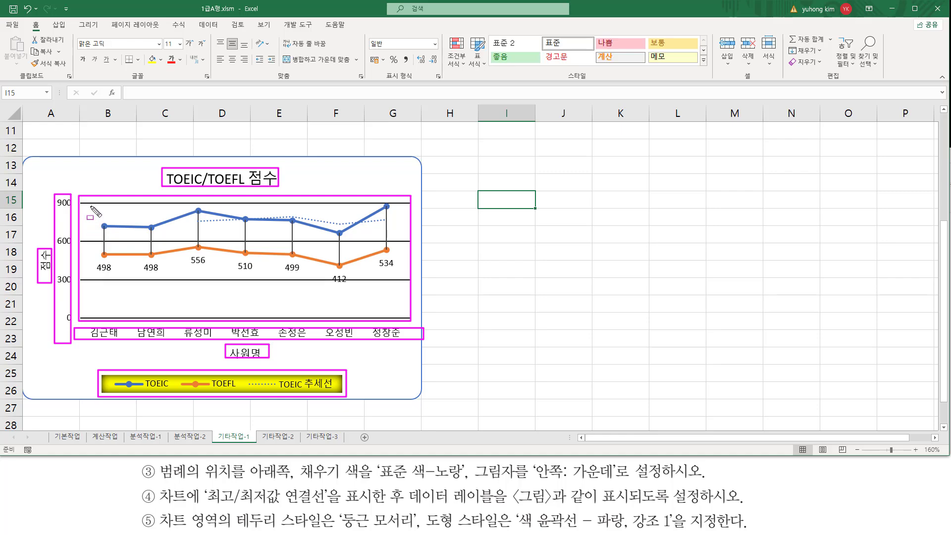
mouse_move(92, 205)
left_mouse_down()
mouse_move(117, 270)
mouse_move(416, 277)
mouse_move(406, 293)
left_mouse_up()
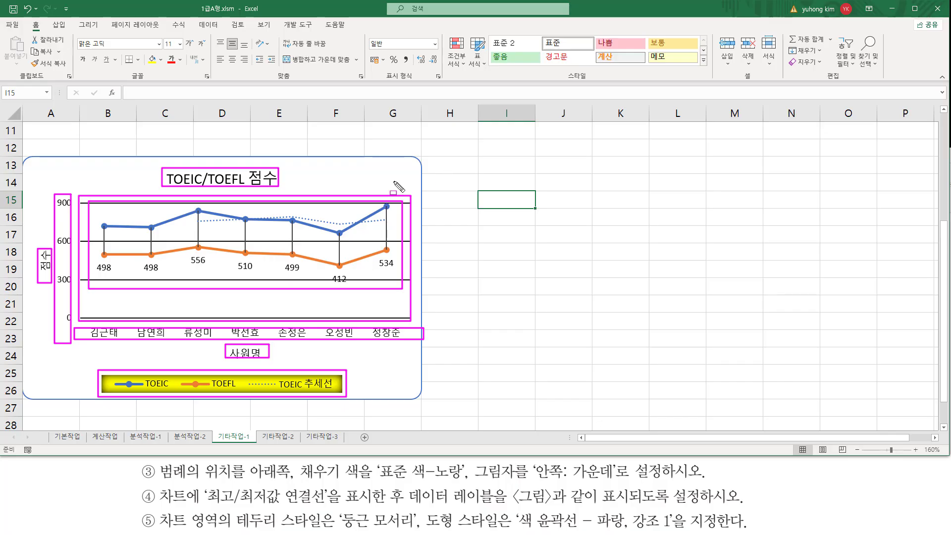
key("Escape")
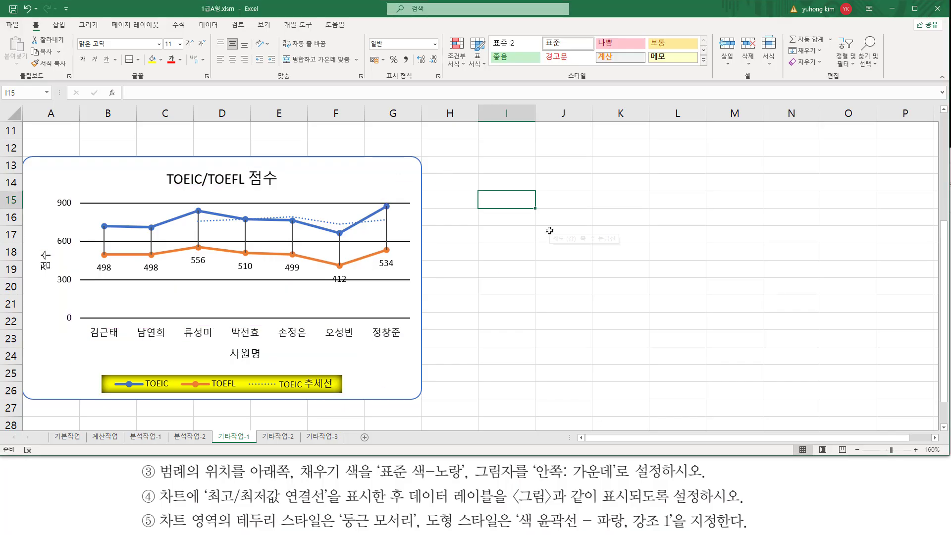
left_click(545, 205)
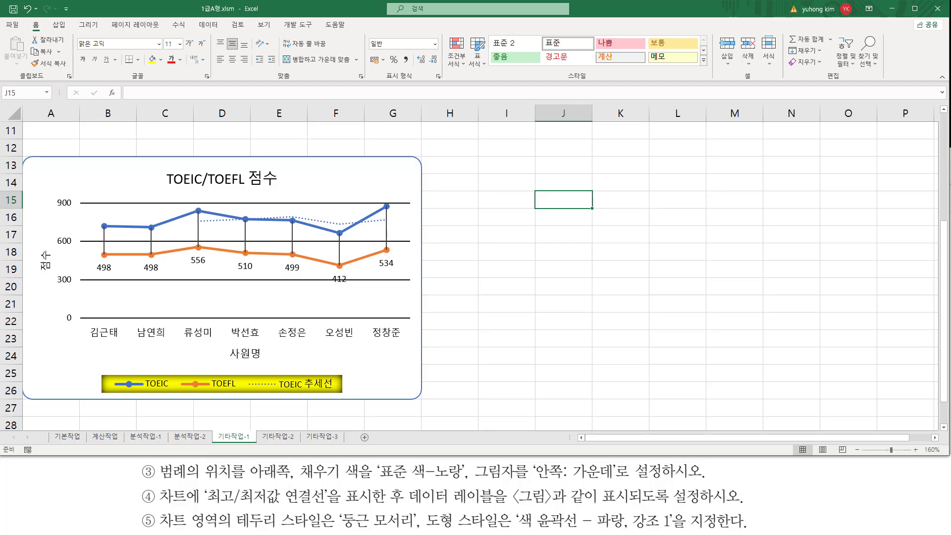
Examine table [표1] on the 기타작업-2 sheet and the instructions for creating macros in the current workbook.
left_click_drag(136, 402, 218, 402)
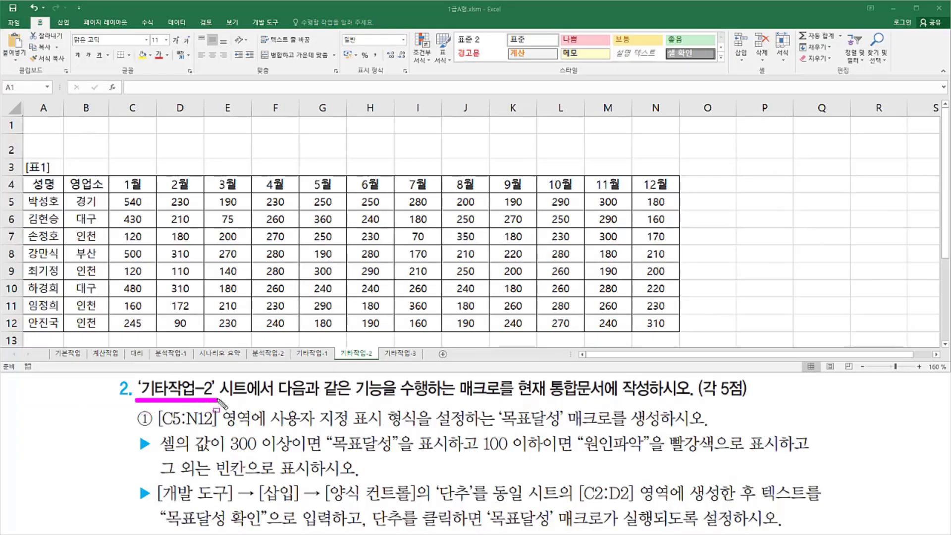
left_click_drag(450, 402, 608, 401)
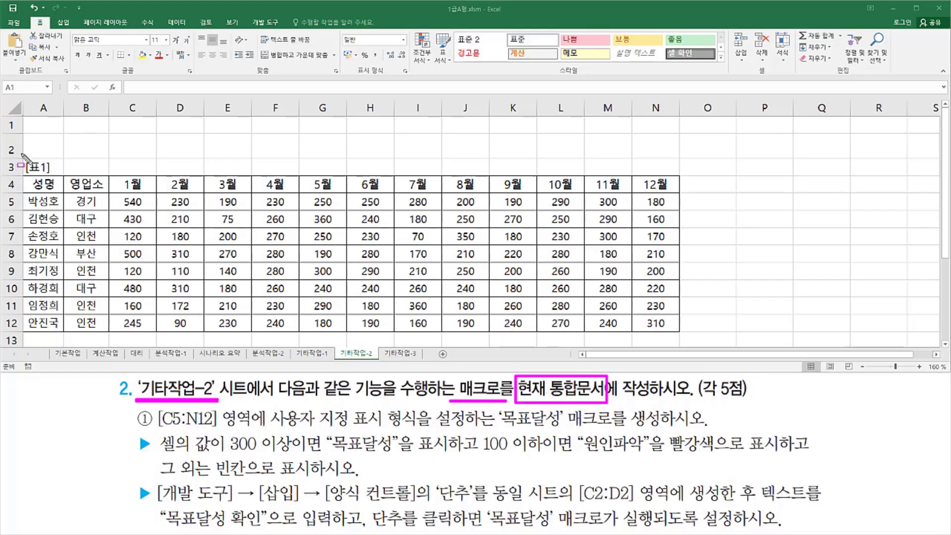
left_click_drag(22, 154, 341, 300)
left_click_drag(452, 316, 685, 342)
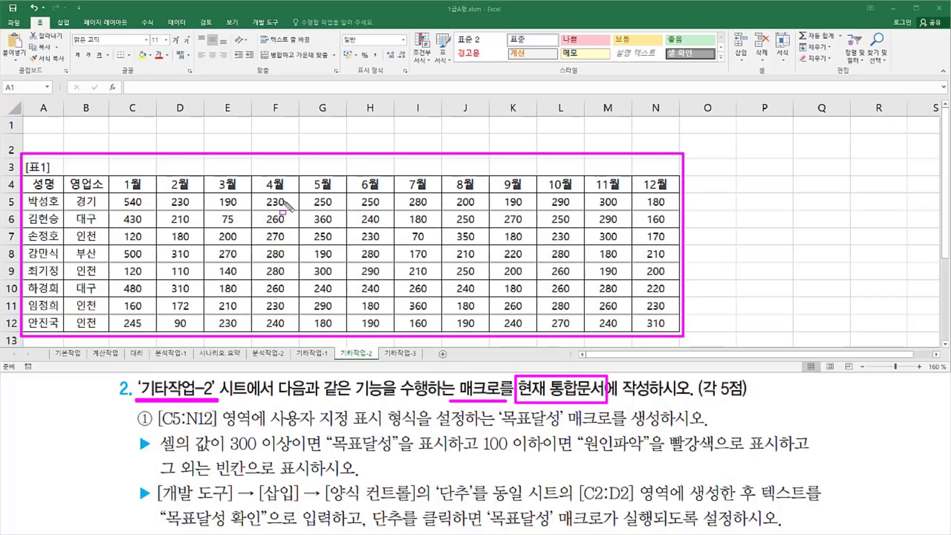
key("Escape")
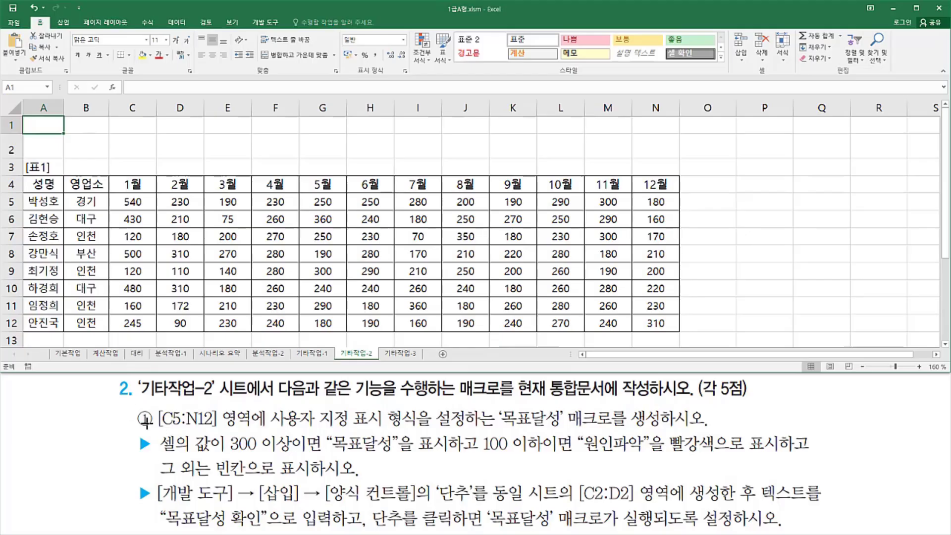
Examine the range C5:N12 and the custom display format rules given for the 목표달성 macro.
key("ctrl+shift+d")
left_click_drag(157, 430, 255, 430)
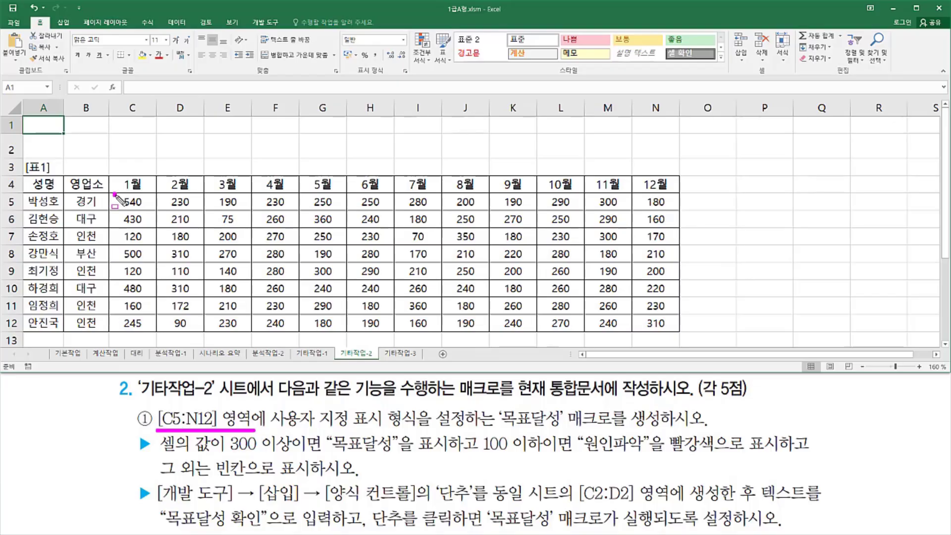
mouse_move(116, 194)
left_mouse_down()
mouse_move(146, 201)
mouse_move(222, 285)
mouse_move(677, 332)
left_mouse_up()
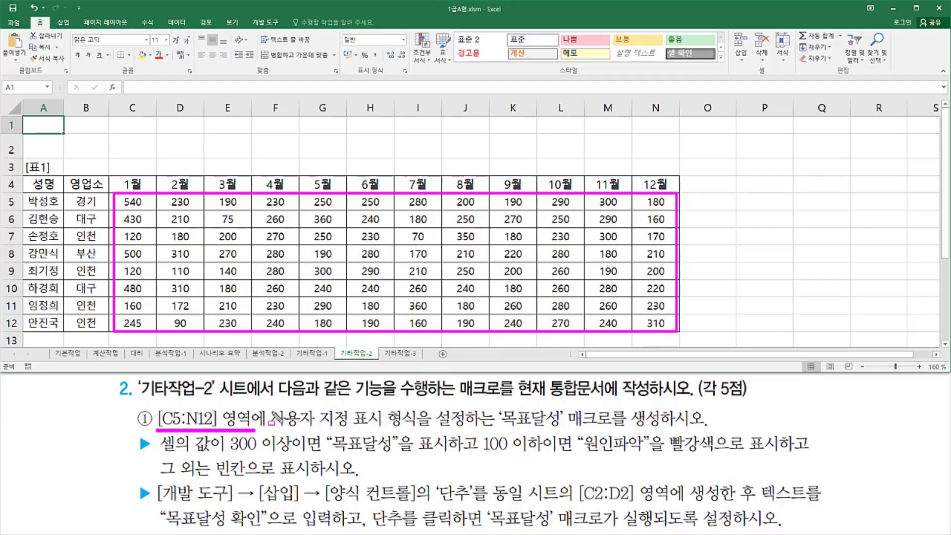
mouse_move(270, 412)
left_mouse_down()
mouse_move(308, 439)
mouse_move(429, 431)
mouse_move(429, 407)
mouse_move(419, 406)
left_mouse_up()
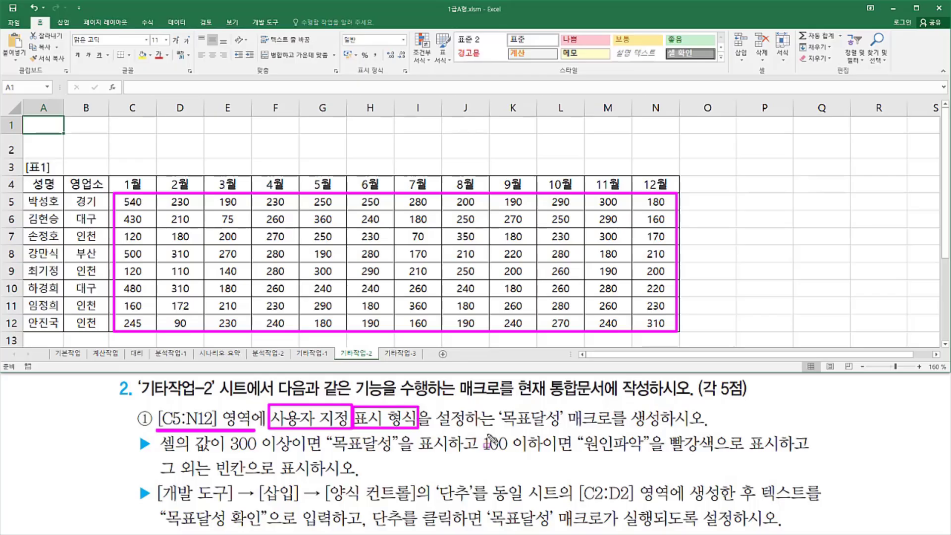
left_click_drag(502, 430, 568, 430)
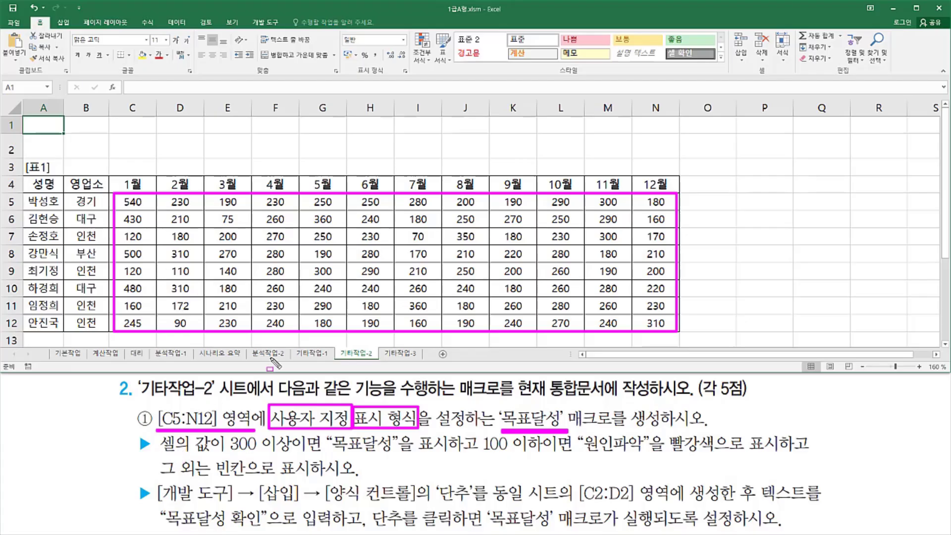
left_click_drag(230, 453, 288, 454)
key("Escape")
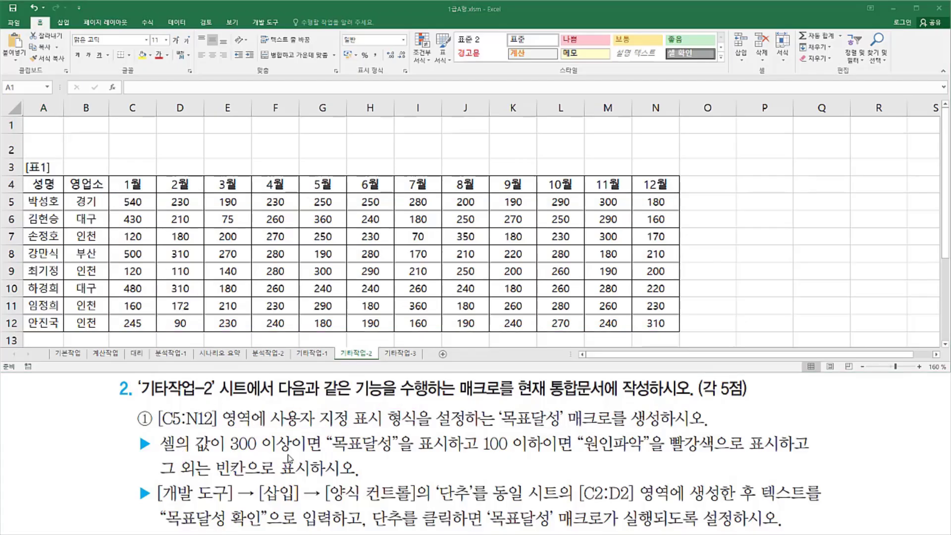
left_click_drag(225, 454, 402, 456)
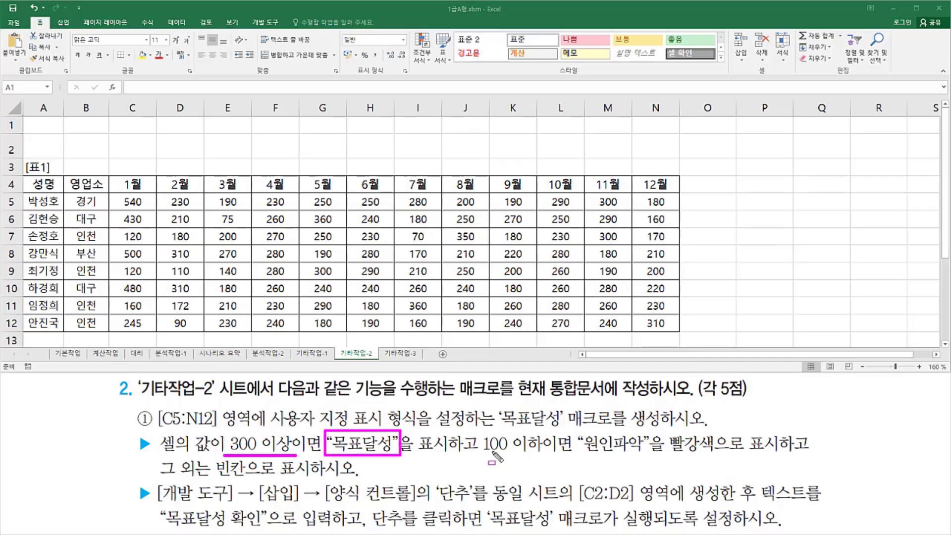
left_click_drag(477, 453, 781, 453)
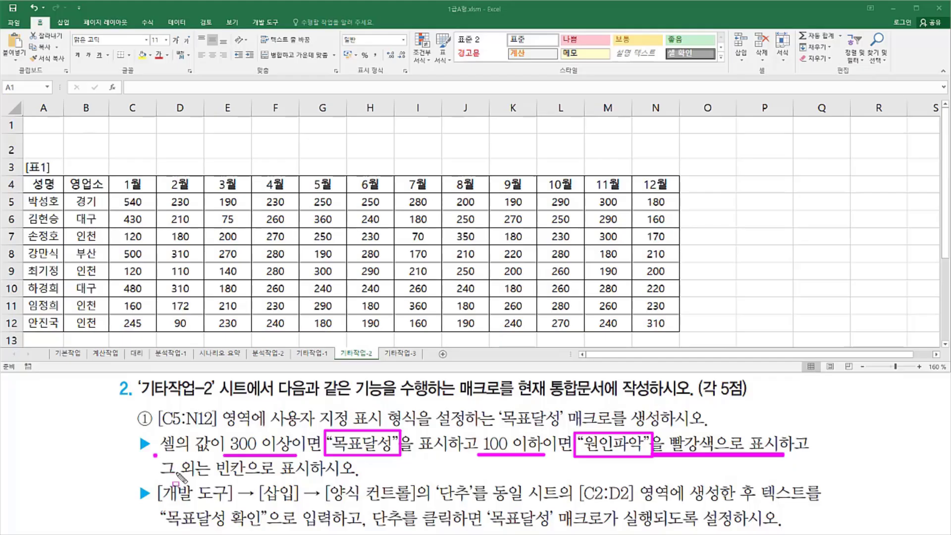
mouse_move(154, 454)
left_mouse_down()
mouse_move(197, 481)
mouse_move(253, 479)
left_mouse_up()
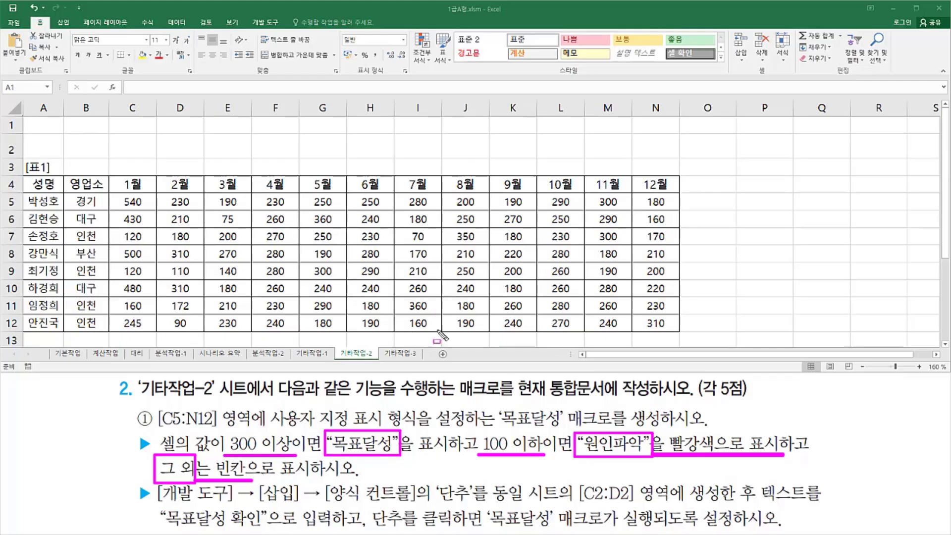
key("Escape")
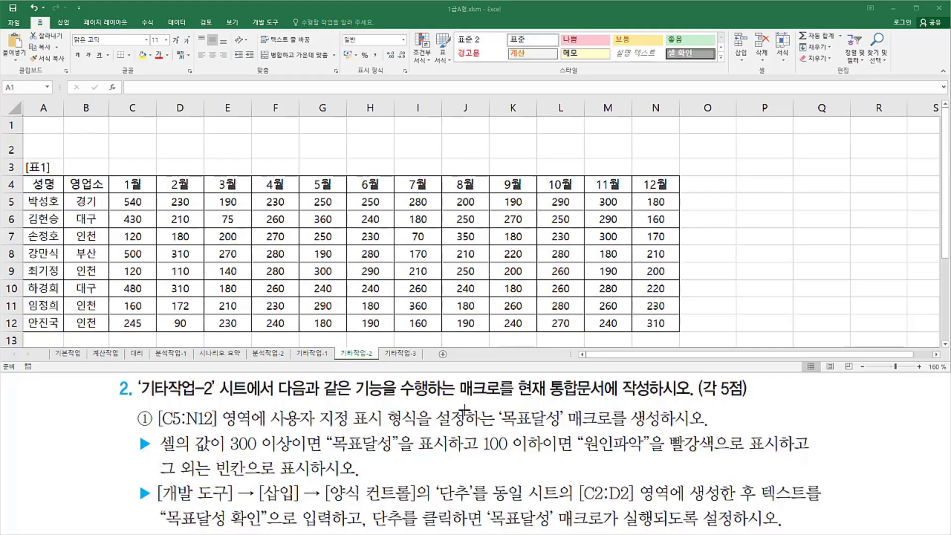
Write the custom format pattern note "[색이름][조건]표시형식 ;" in cell P4.
left_click(762, 188)
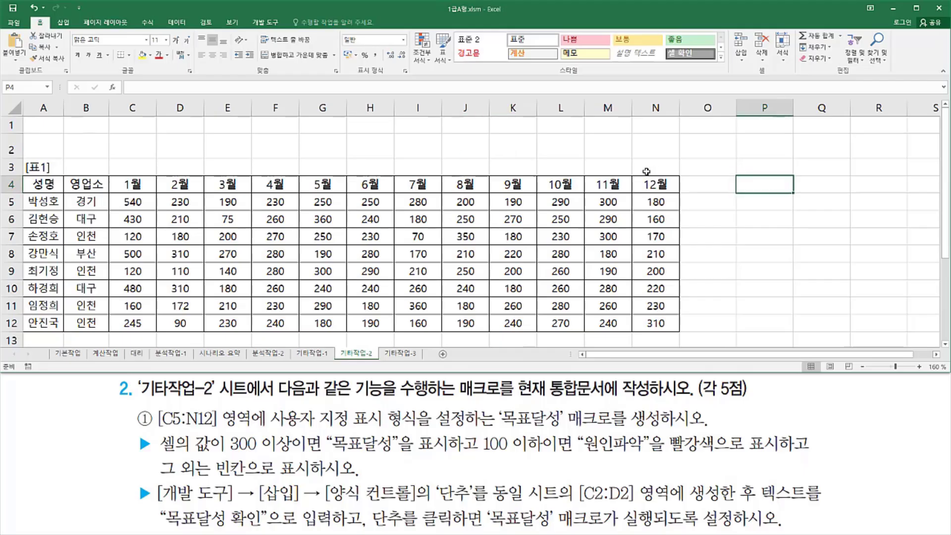
type("[색이름")
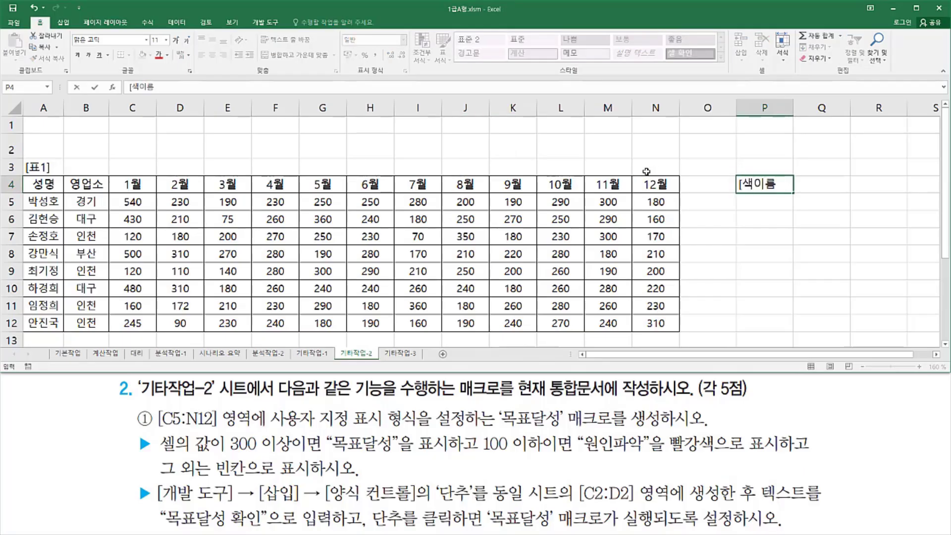
type("]")
type("[조건")
type("]표시형")
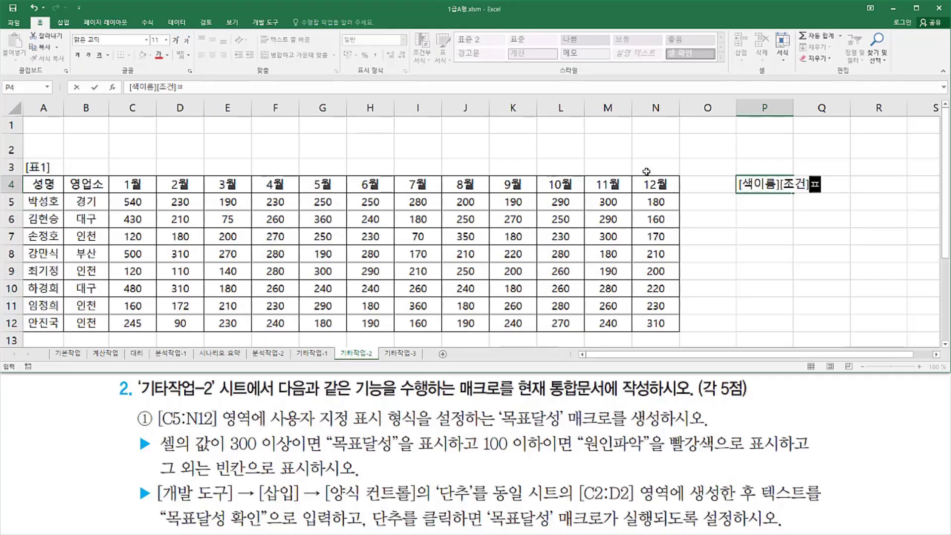
type("ㅅ")
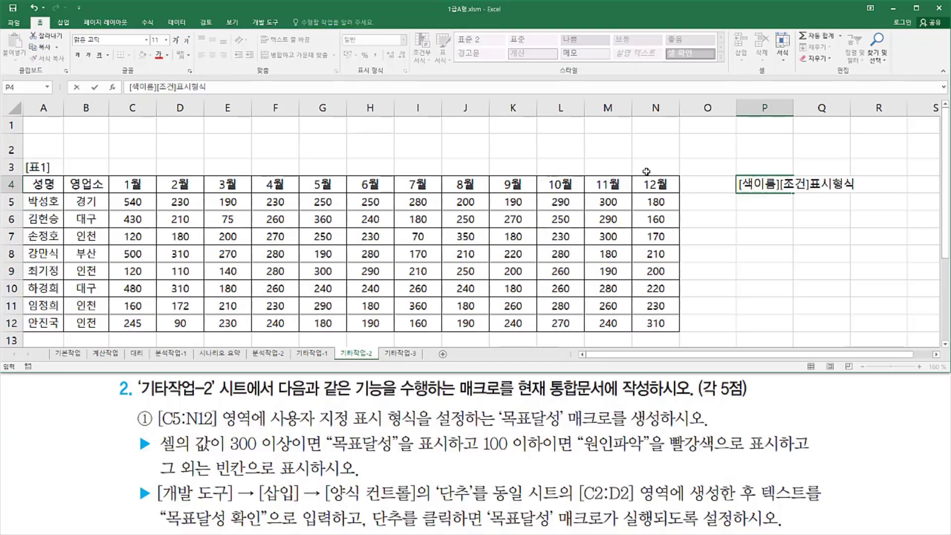
type(" ;")
Add a copy of "[색이름][조건]표시형식" after the semicolon in the P4 note and commit the entry.
left_click_drag(860, 186, 632, 186)
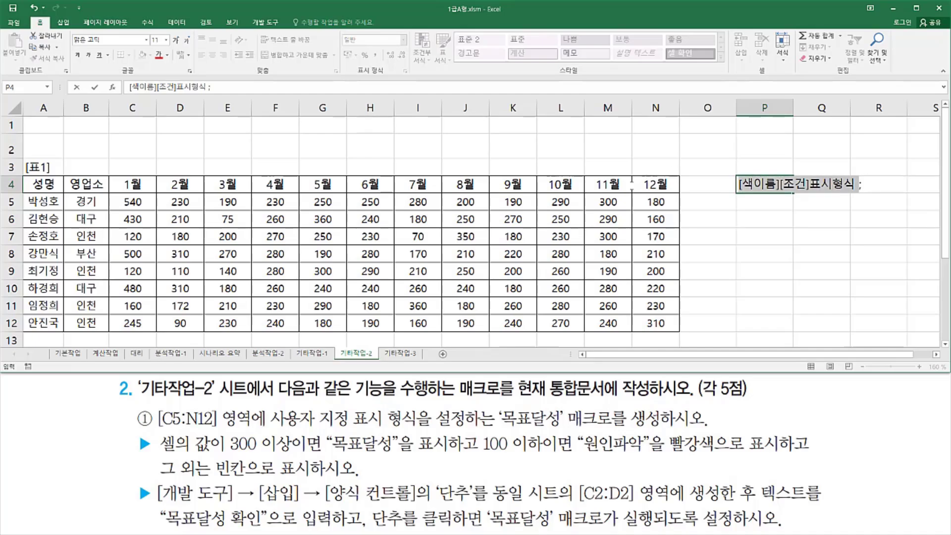
key("ctrl+c")
left_click(894, 185)
key("ctrl+v")
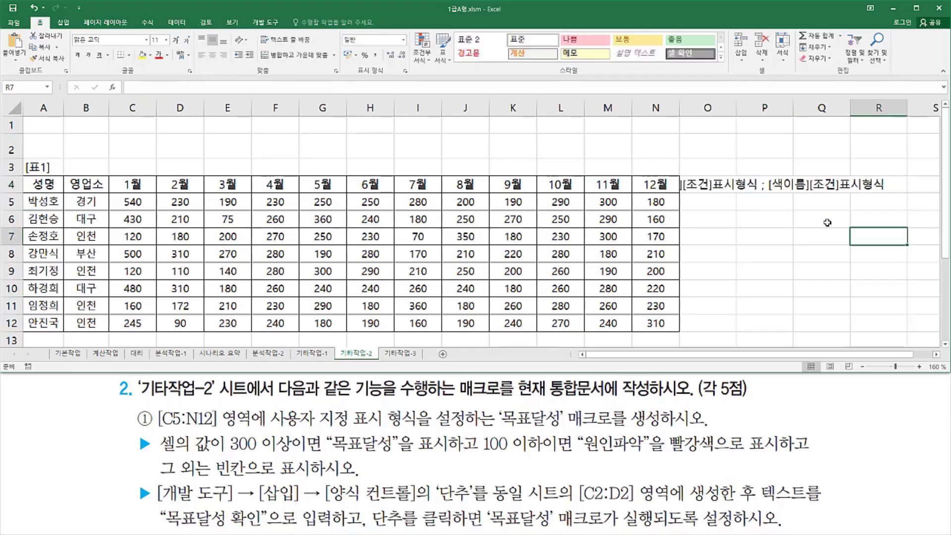
left_click(894, 184)
Left-align the format pattern note in P4 and move it to cell O4.
left_click(774, 189)
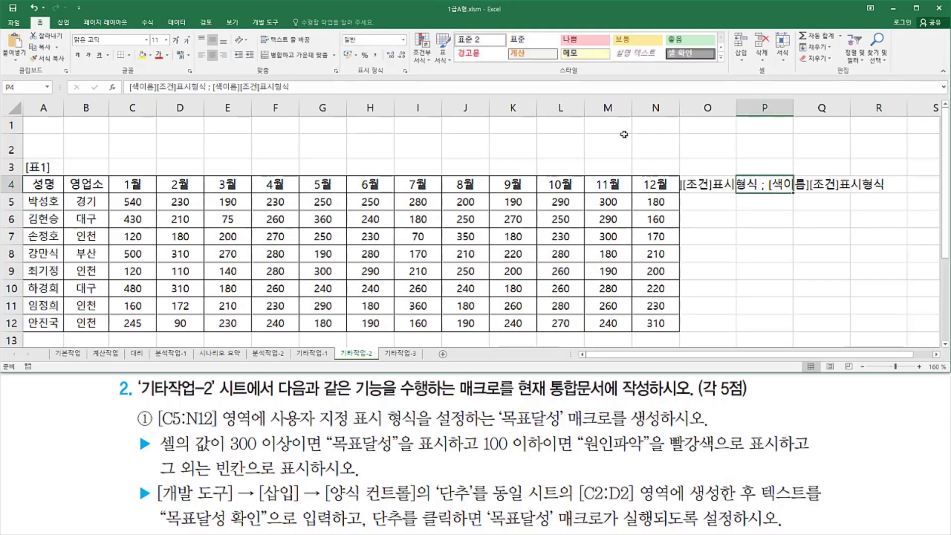
left_click(203, 57)
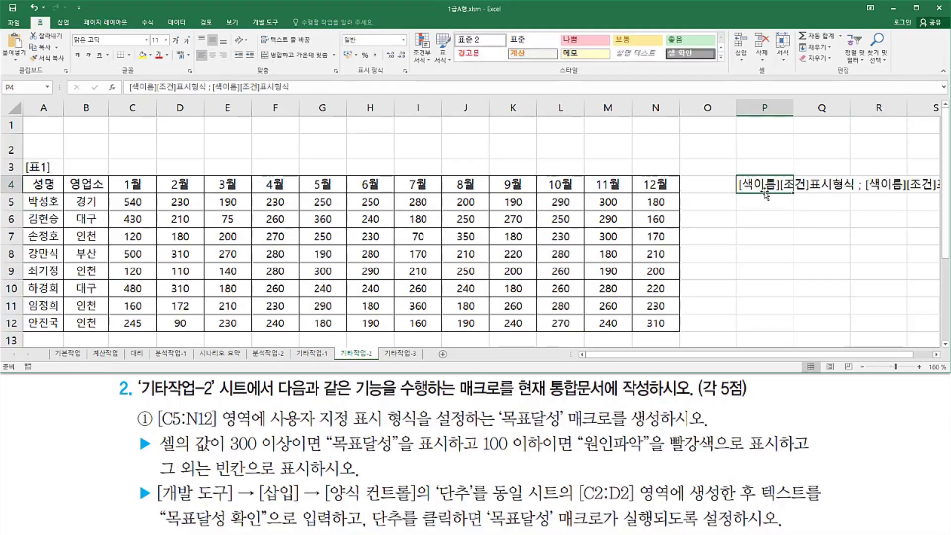
left_click_drag(766, 193, 721, 195)
left_click(765, 222)
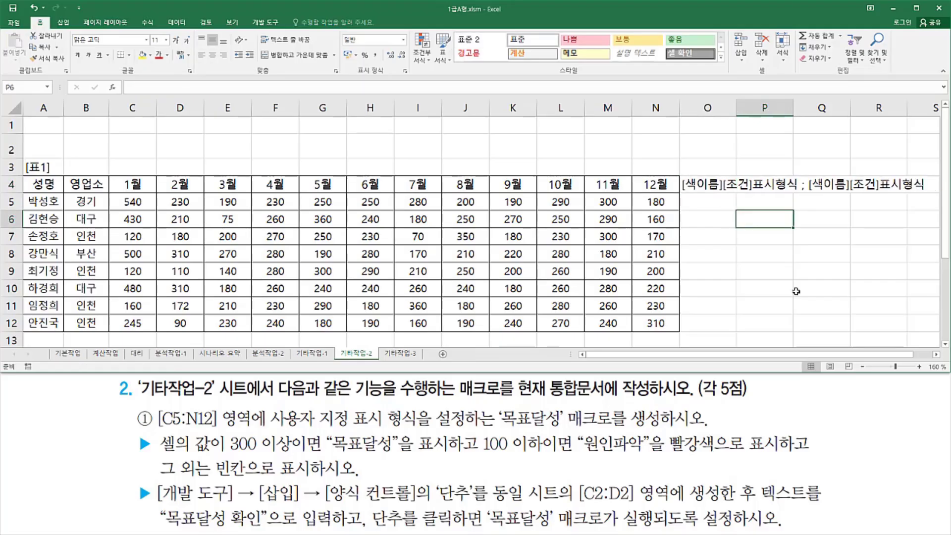
Examine the conditions, texts and colour for the 목표달성 format, and the instructions for its button on C2:D2.
left_click_drag(223, 431, 296, 456)
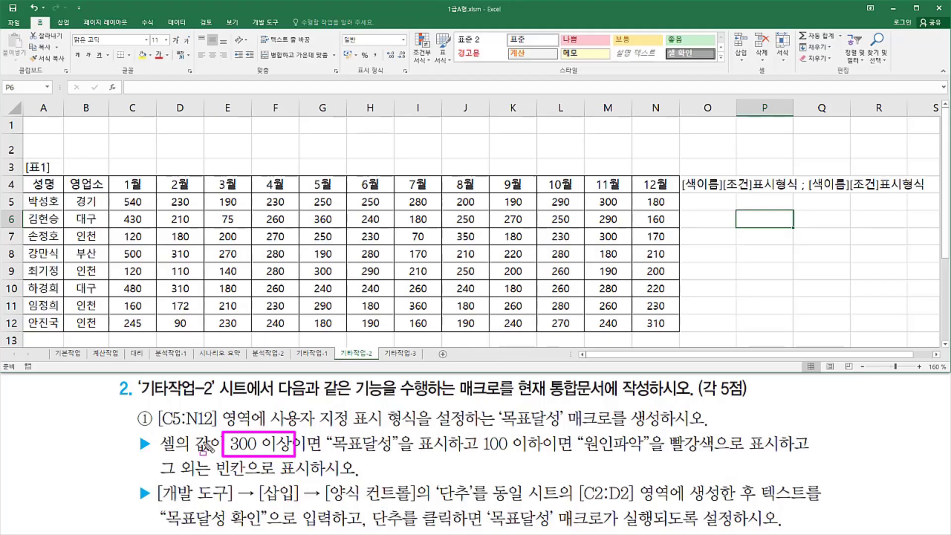
left_click_drag(332, 453, 393, 454)
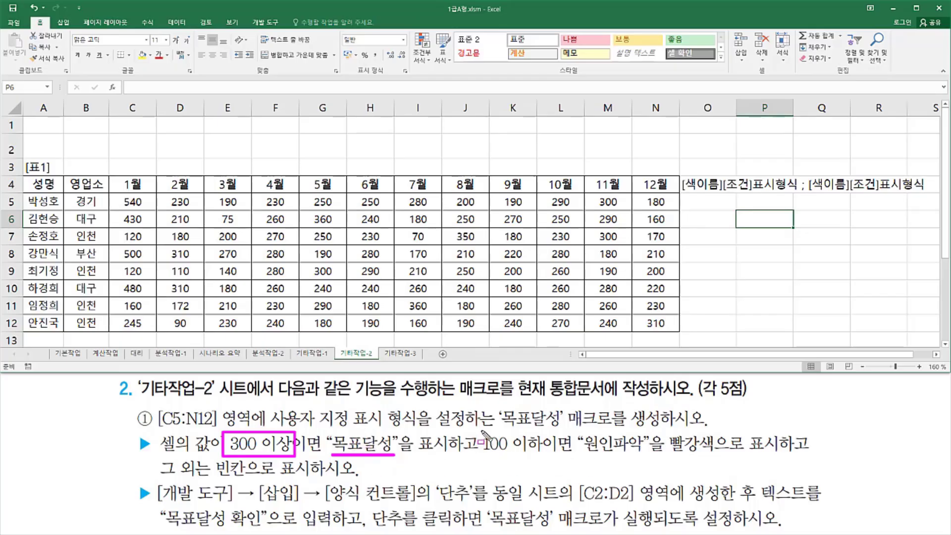
mouse_move(480, 429)
left_mouse_down()
mouse_move(511, 457)
mouse_move(544, 456)
left_mouse_up()
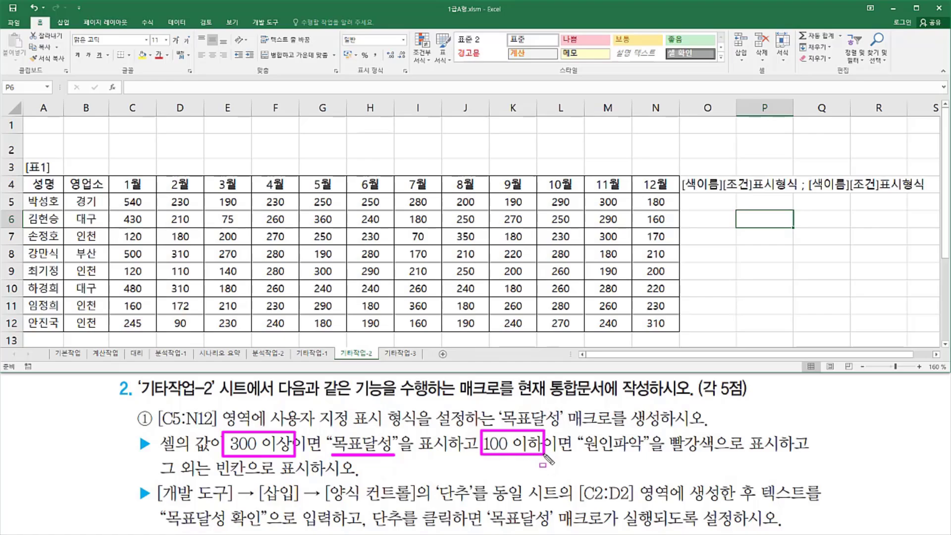
left_click_drag(667, 429, 718, 455)
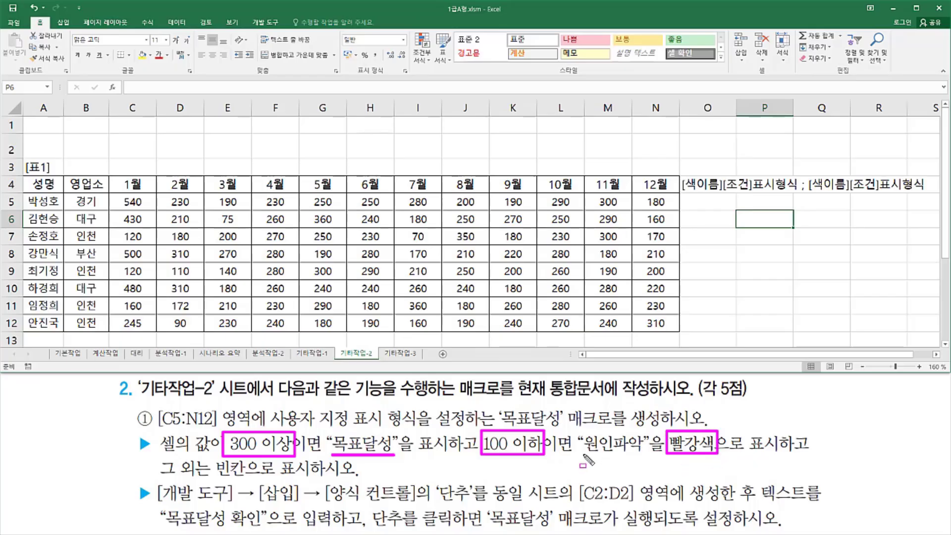
left_click_drag(582, 453, 642, 452)
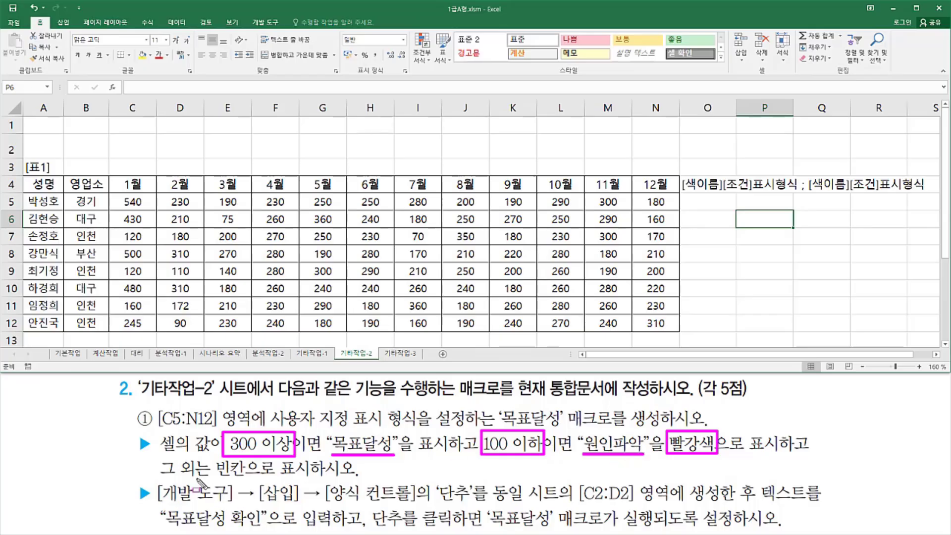
left_click_drag(156, 478, 248, 480)
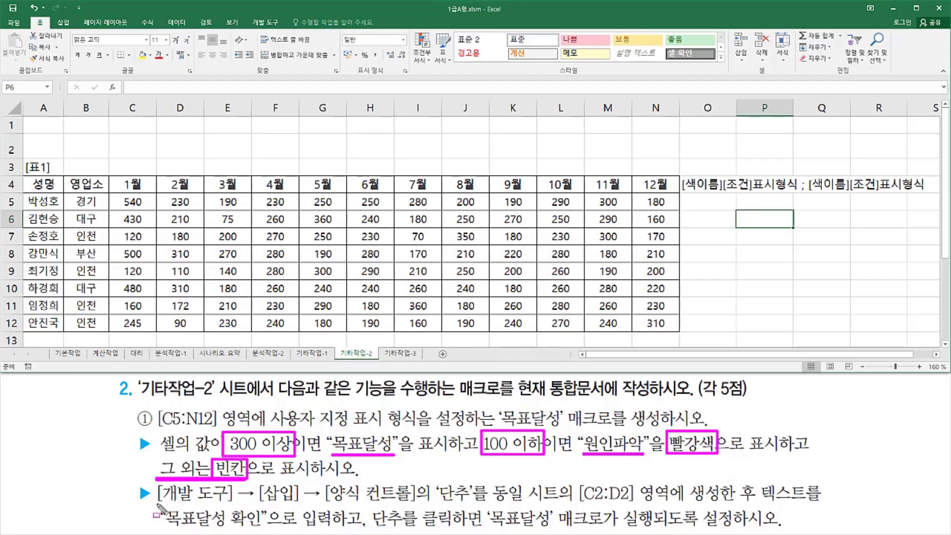
left_click_drag(156, 503, 478, 505)
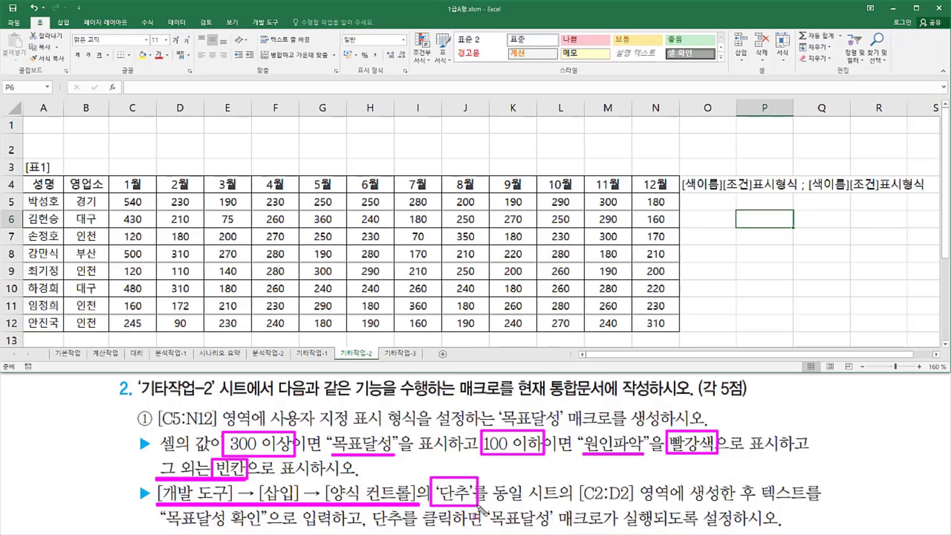
mouse_move(577, 501)
left_mouse_down()
mouse_move(673, 507)
mouse_move(678, 488)
mouse_move(754, 502)
left_mouse_up()
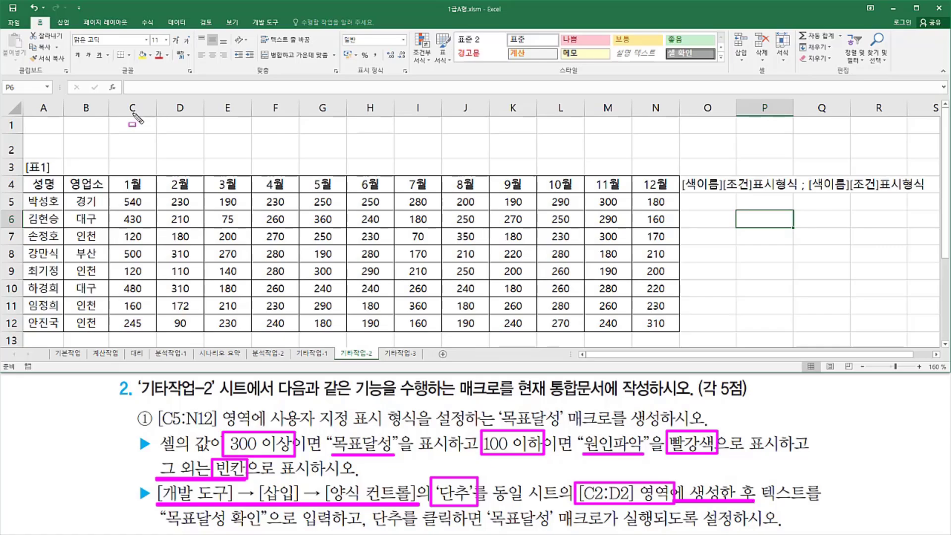
left_click_drag(109, 132, 204, 160)
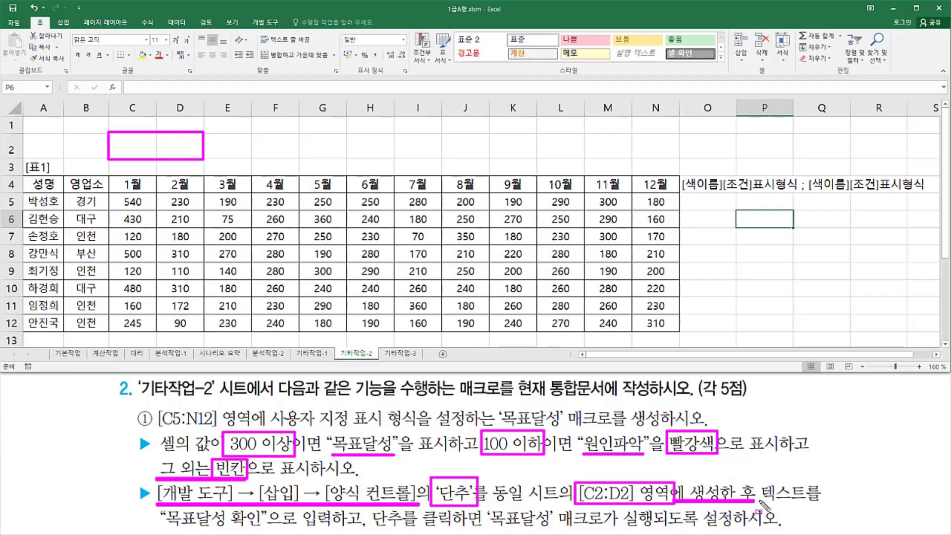
left_click_drag(766, 502, 827, 504)
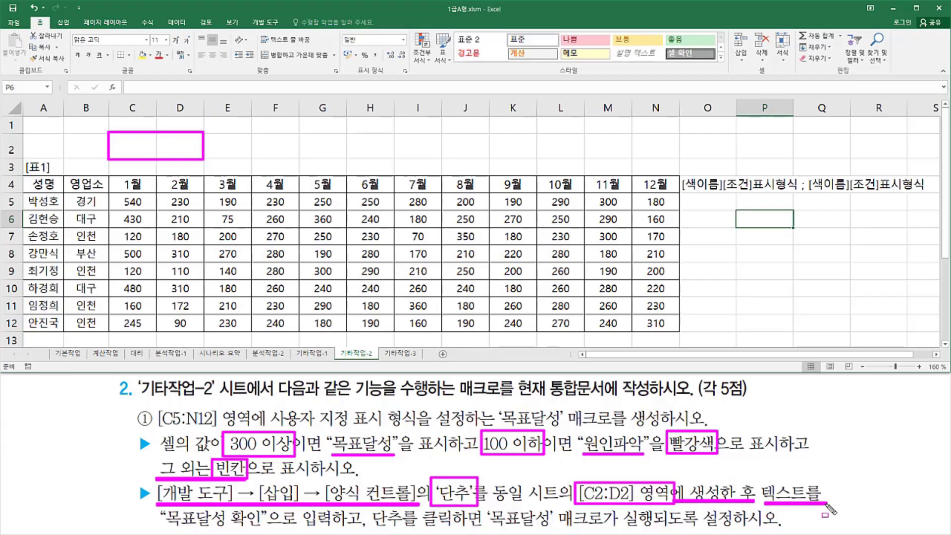
left_click_drag(182, 529, 266, 529)
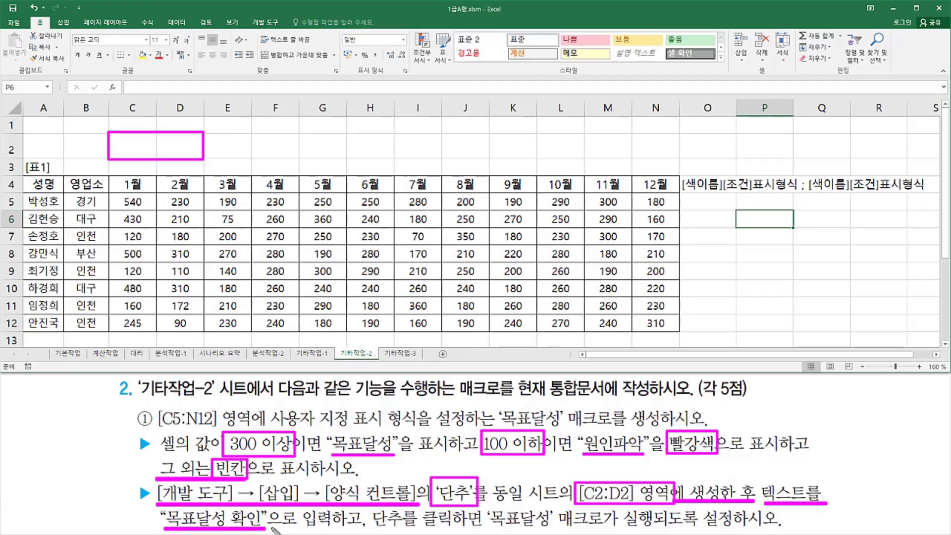
left_click_drag(488, 528, 653, 529)
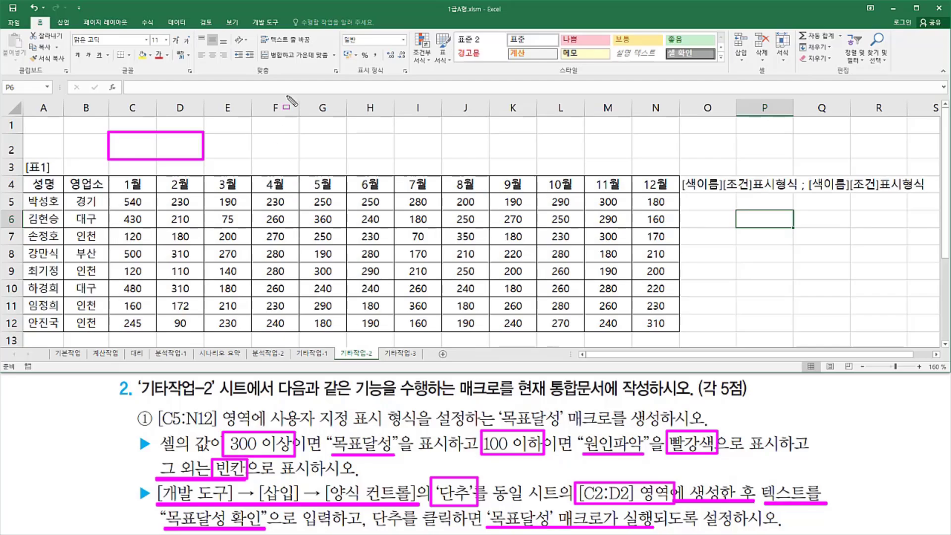
left_click_drag(246, 9, 280, 27)
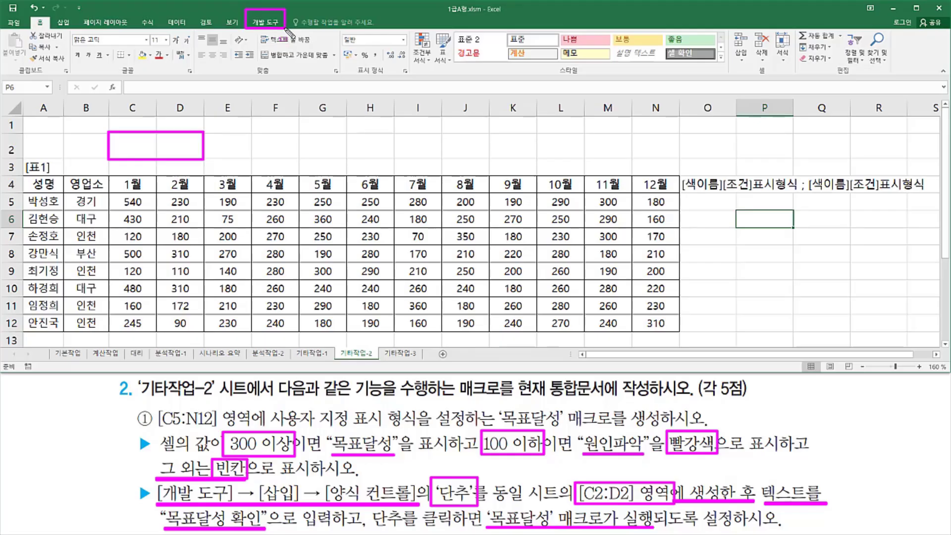
key("Escape")
Draw a form-control button (단추) covering cells C2:D2 on the 기타작업-2 sheet.
left_click(266, 23)
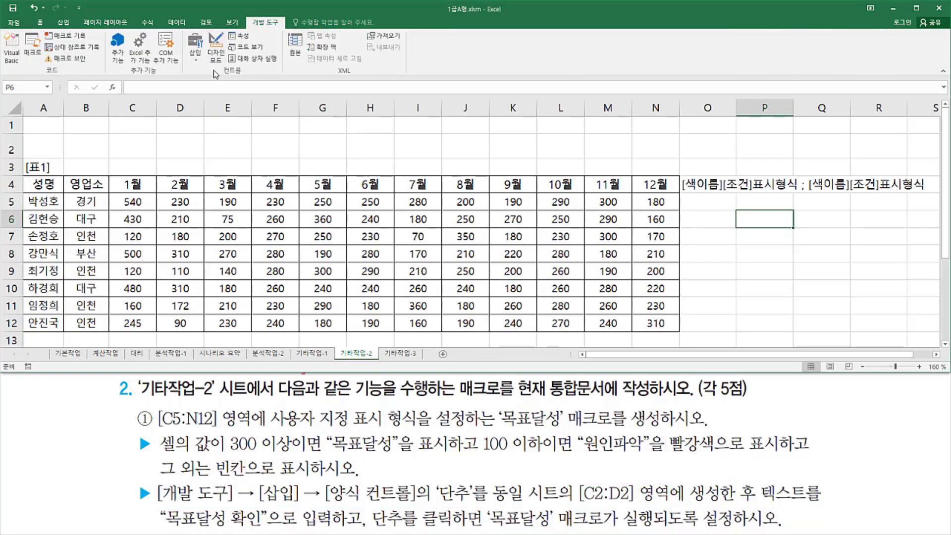
key("ctrl+alt+d")
left_click_drag(218, 66, 251, 77)
left_click_drag(181, 30, 205, 65)
key("Escape")
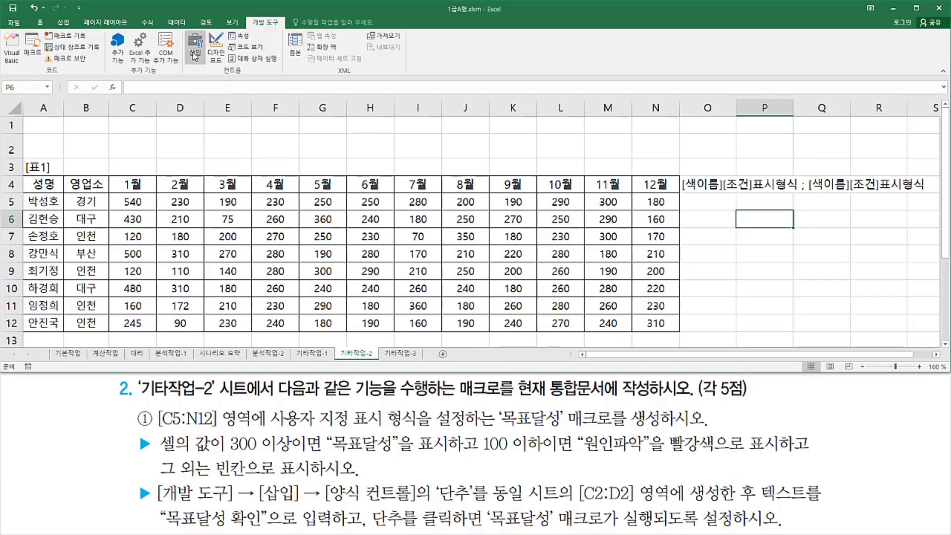
left_click(195, 53)
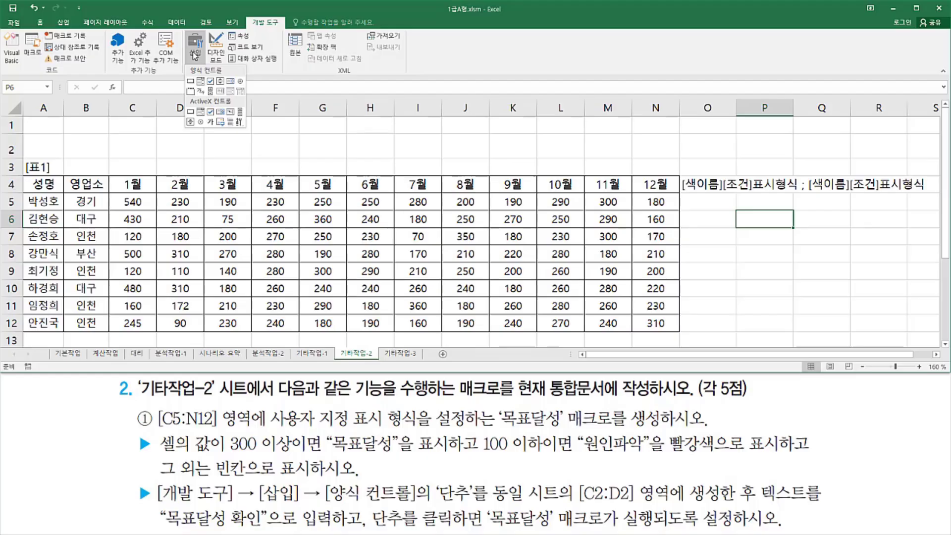
left_click(191, 81)
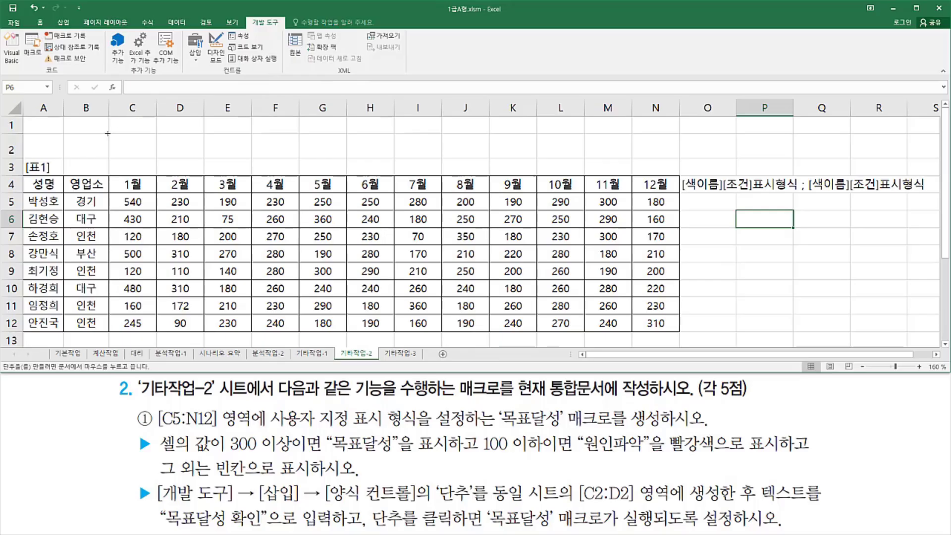
left_click_drag(108, 133, 204, 151)
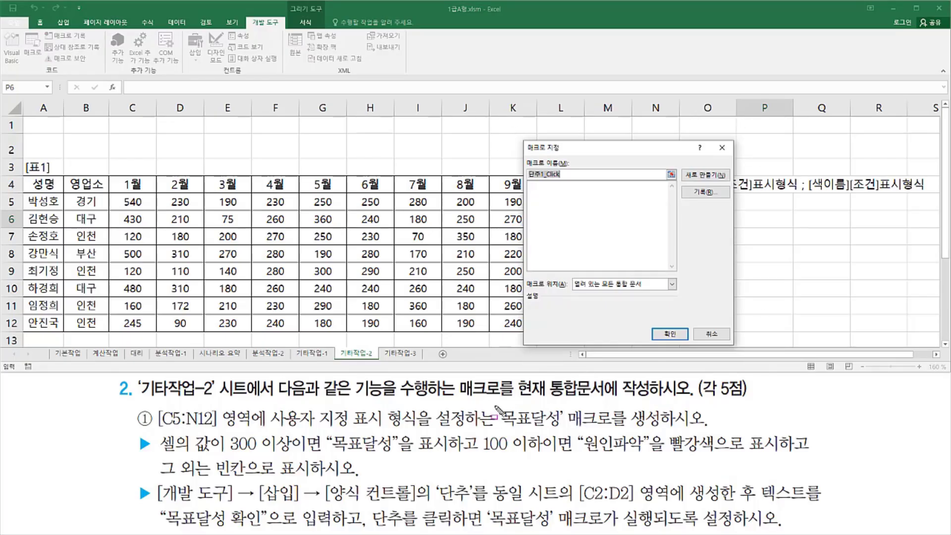
Name the new button's macro 목표달성 and choose to record it.
mouse_move(494, 403)
left_mouse_down()
mouse_move(502, 432)
mouse_move(673, 425)
left_mouse_up()
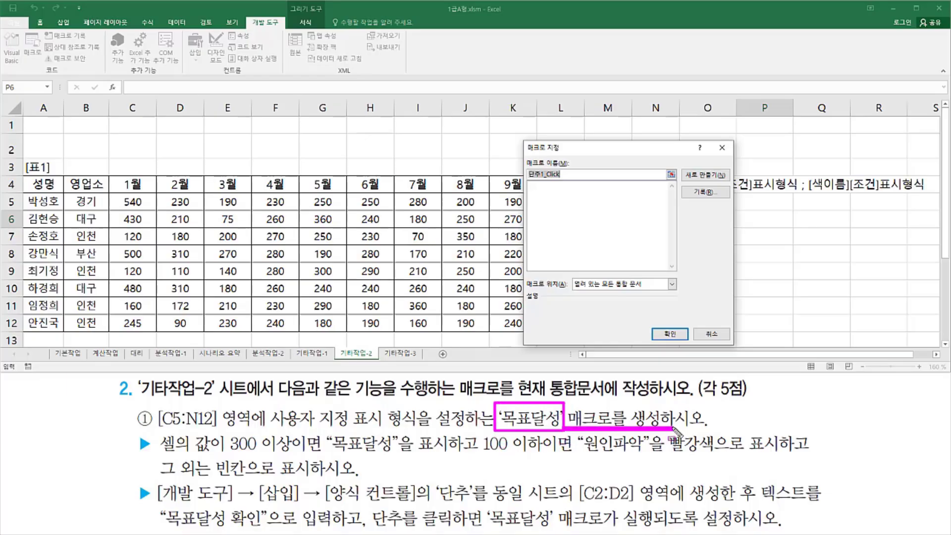
key("Escape")
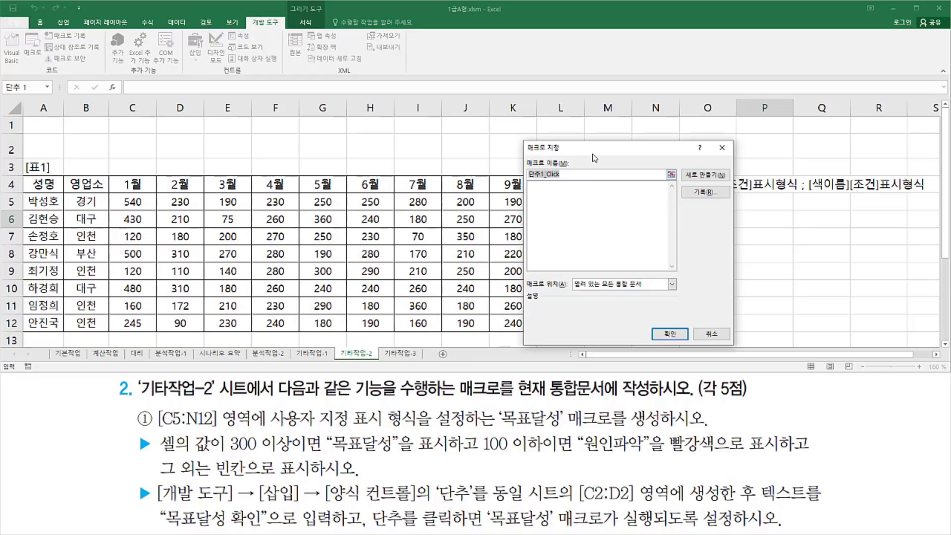
type("ㅁ")
type("표달성")
left_click_drag(683, 183, 728, 200)
key("Escape")
left_click(708, 194)
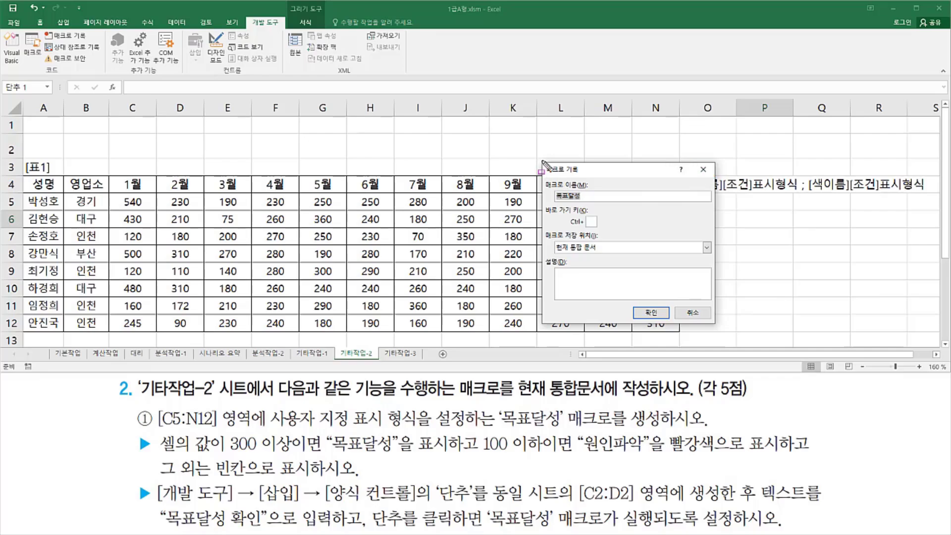
Start recording the 목표달성 macro, stored in the current workbook (현재 통합 문서).
mouse_move(540, 160)
left_mouse_down()
mouse_move(726, 333)
mouse_move(719, 327)
left_mouse_up()
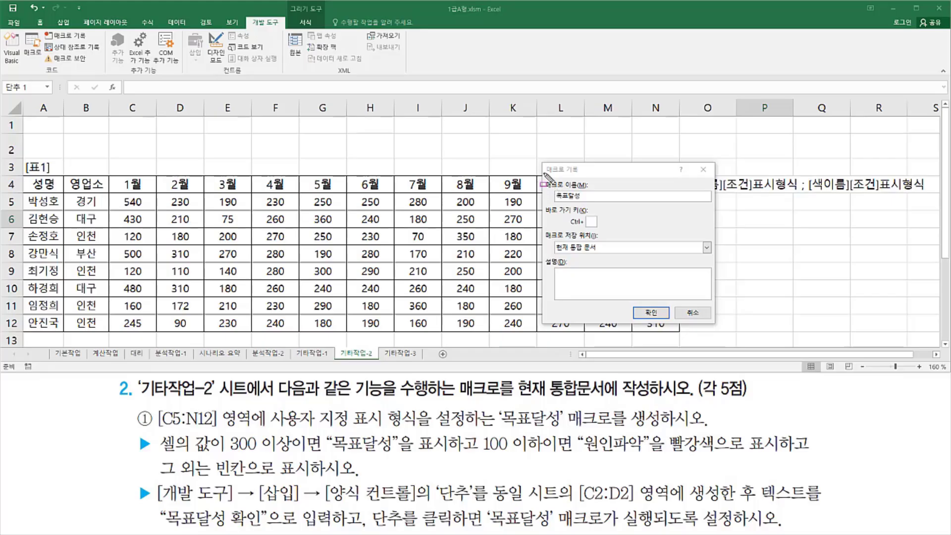
left_click_drag(540, 172, 602, 205)
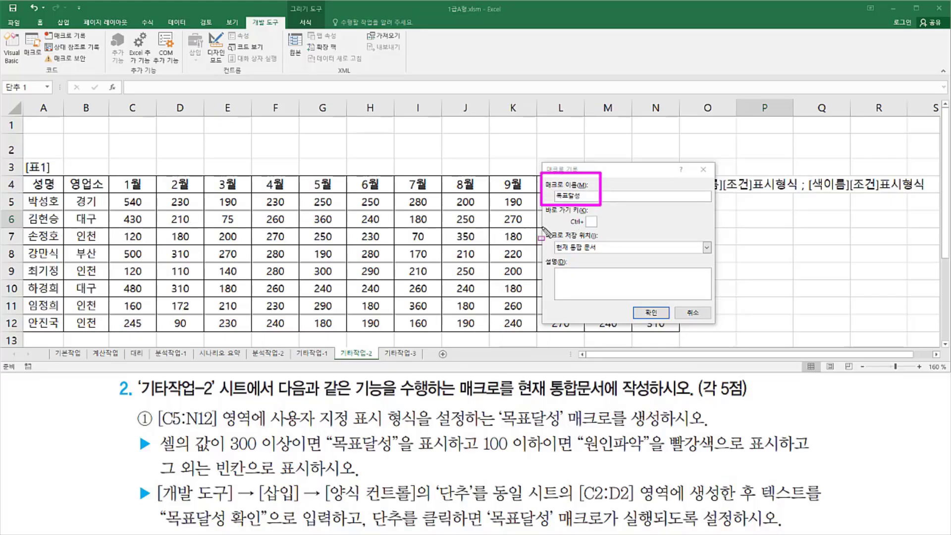
mouse_move(541, 226)
left_mouse_down()
mouse_move(553, 253)
mouse_move(613, 263)
left_mouse_up()
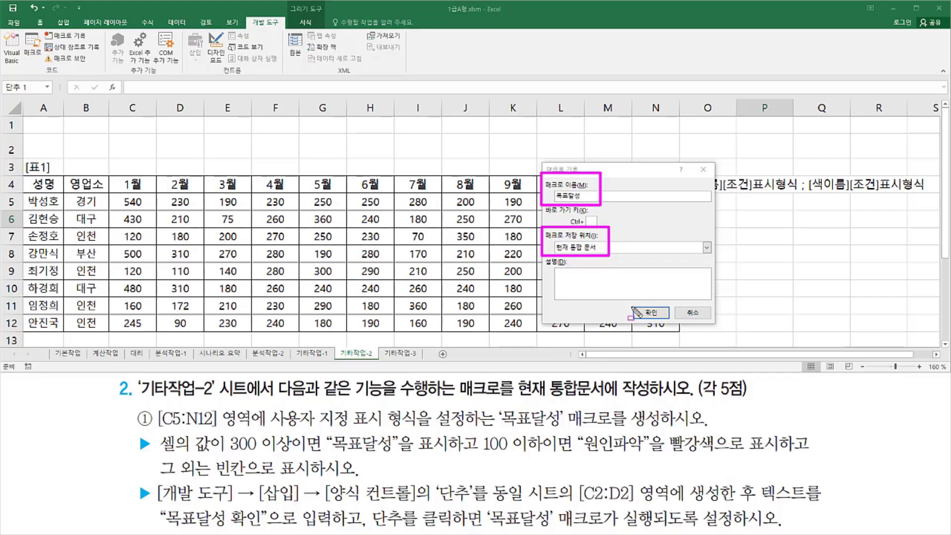
left_click_drag(634, 301, 670, 323)
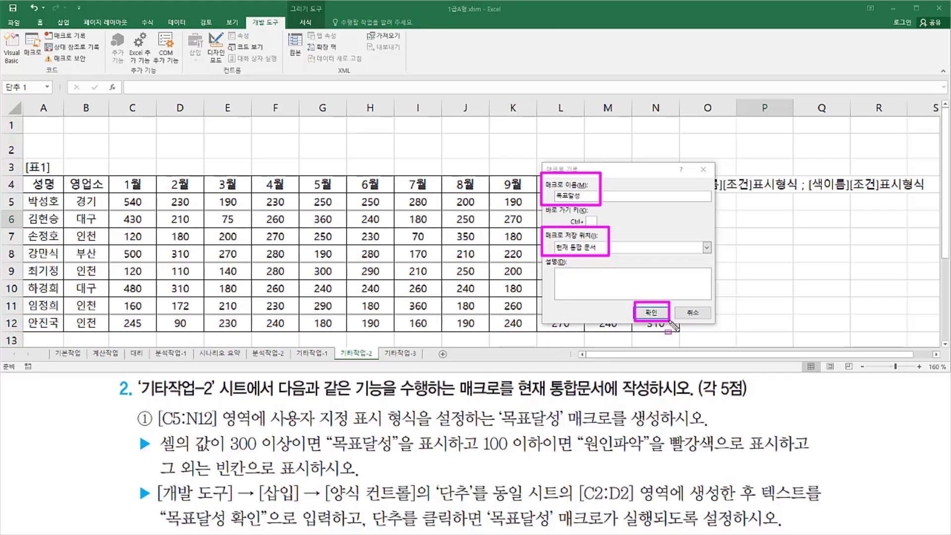
key("Escape")
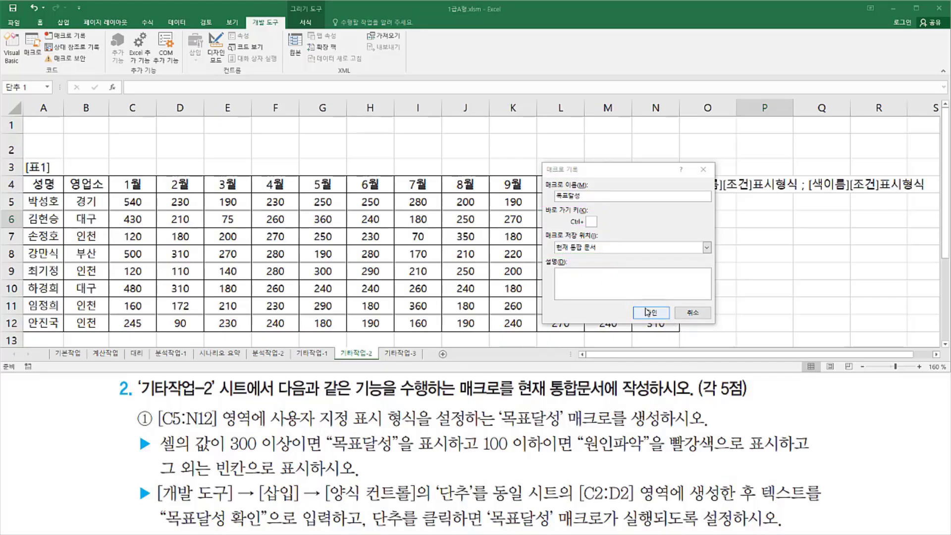
key("ctrl+shift+d")
left_click_drag(638, 301, 668, 323)
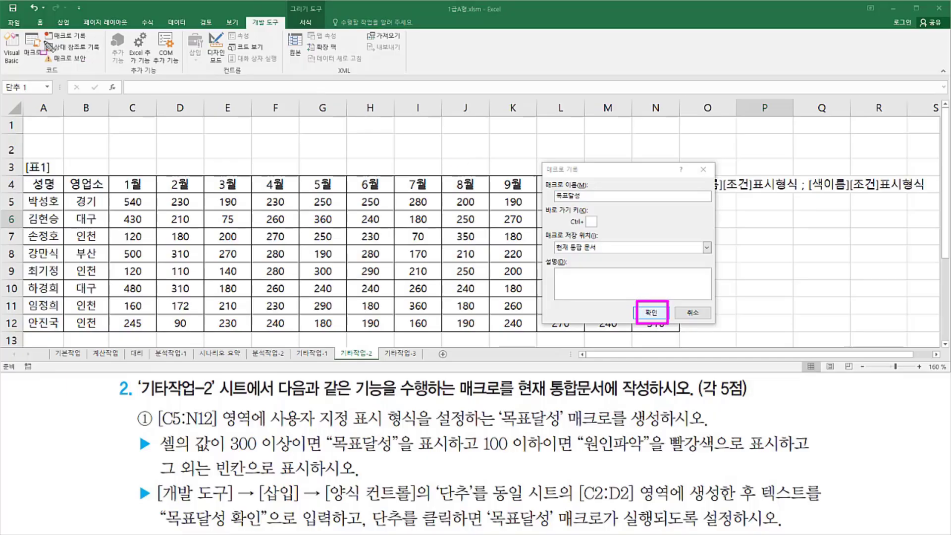
left_click_drag(44, 32, 90, 40)
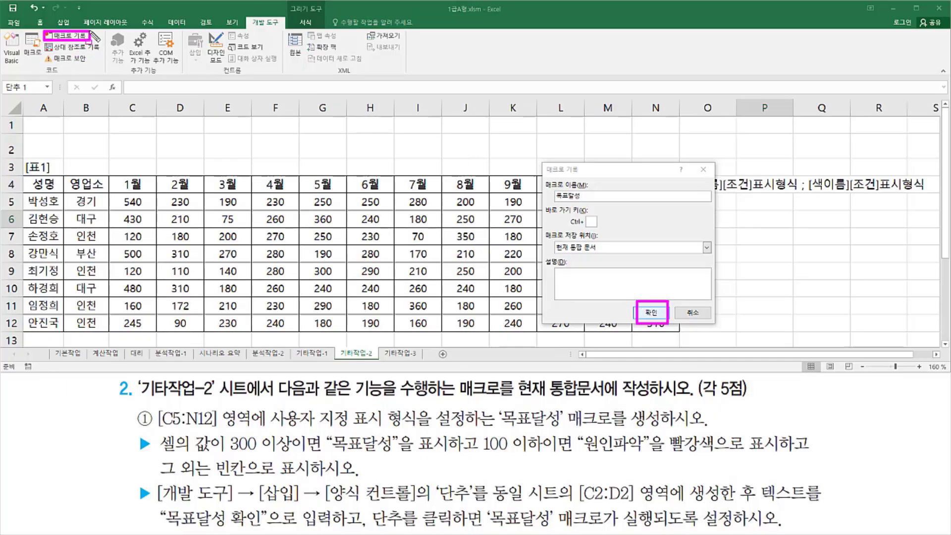
left_click_drag(18, 358, 39, 375)
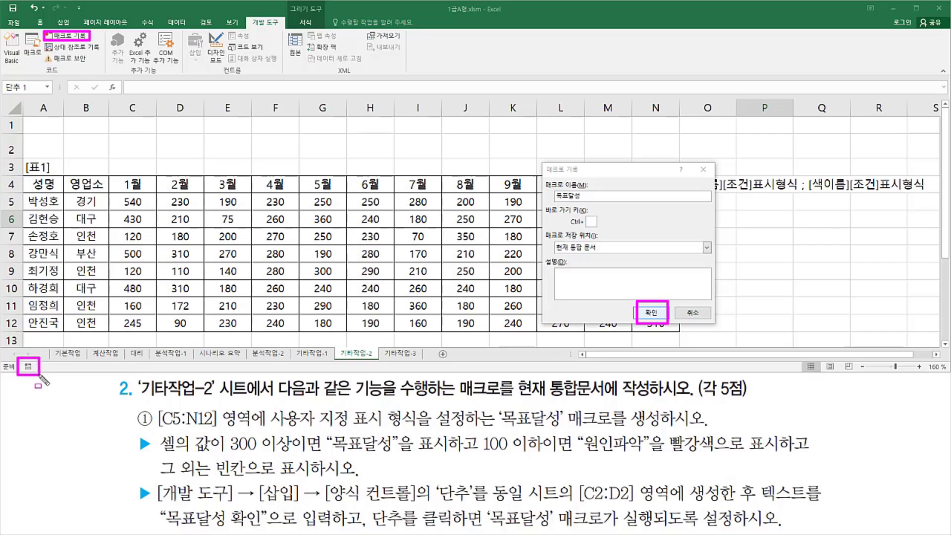
left_click(652, 312)
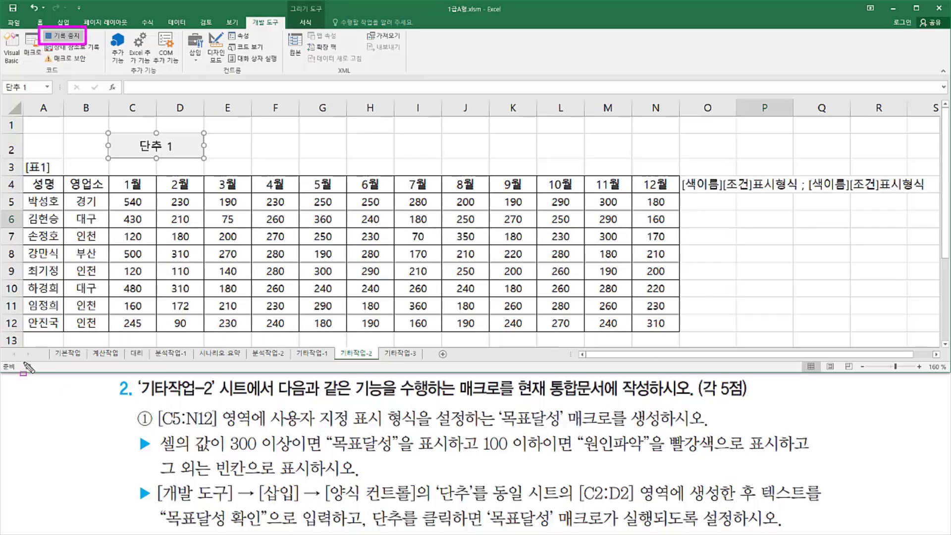
left_click_drag(21, 358, 38, 373)
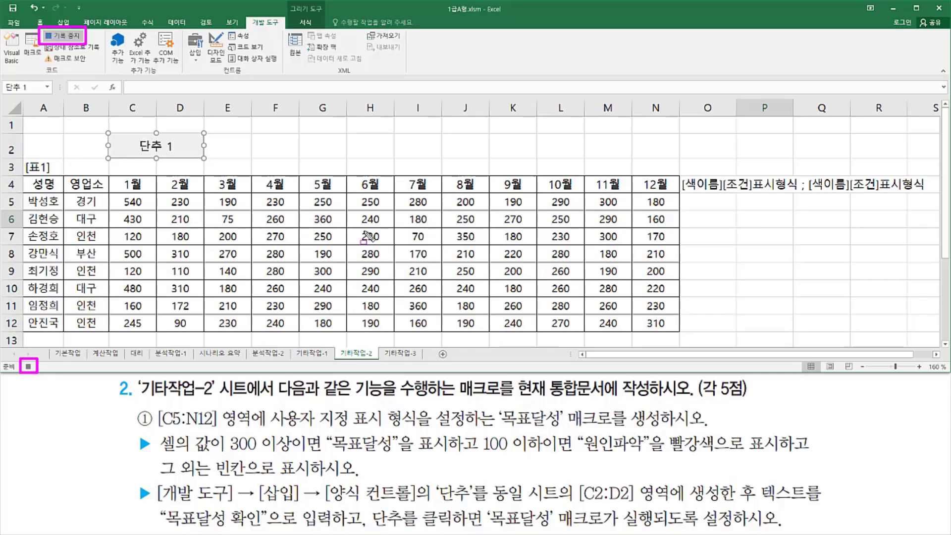
Open the cell format settings for C5:N12, choose the custom number category (사용자 지정) and clear the format code.
left_click(139, 200)
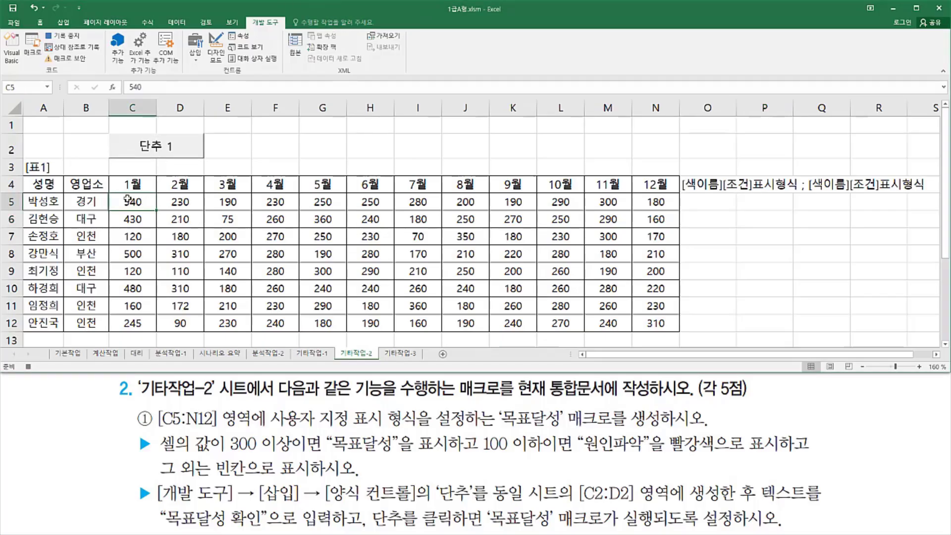
left_click_drag(127, 199, 651, 324)
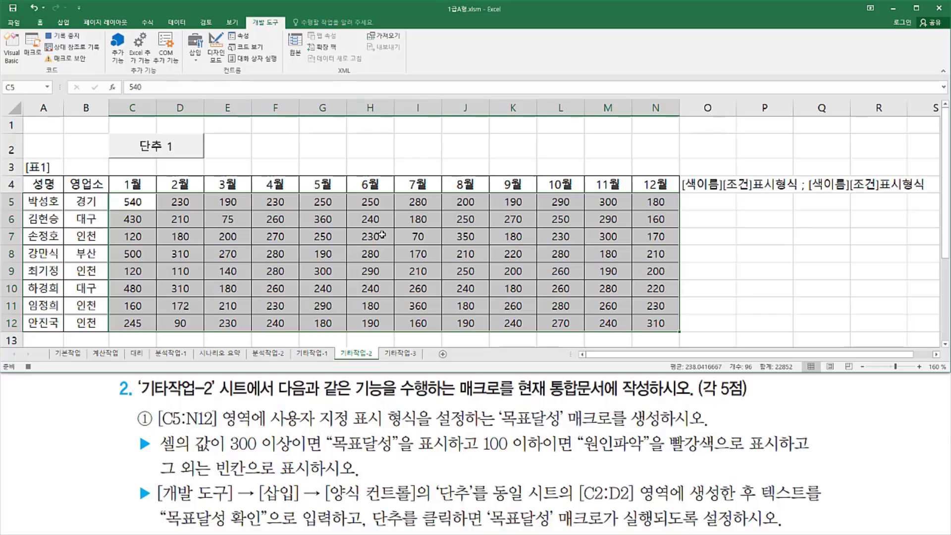
key("ctrl+1")
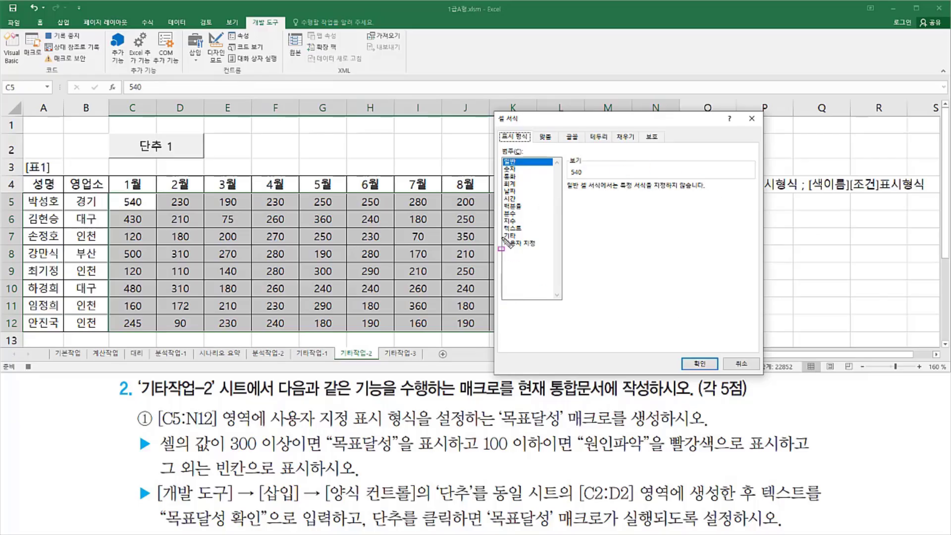
left_click_drag(502, 238, 543, 250)
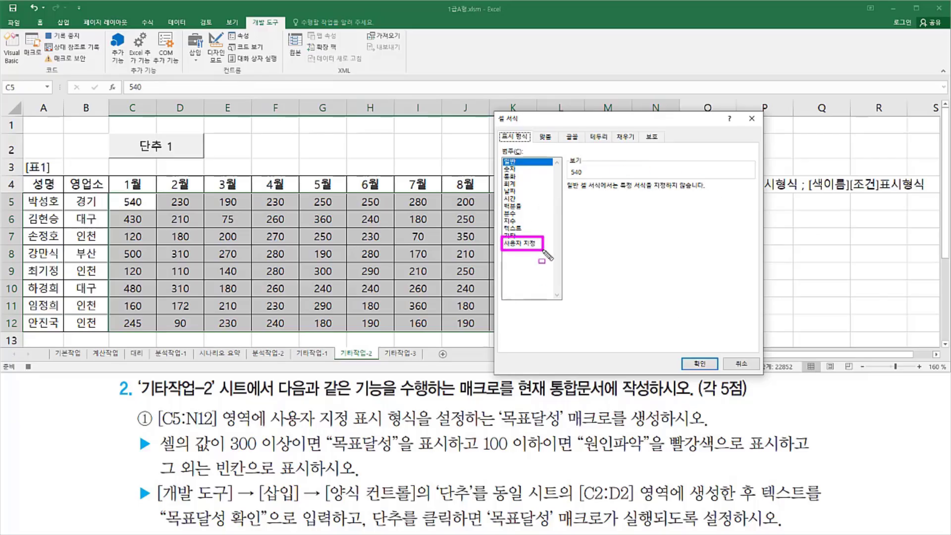
left_click_drag(491, 125, 520, 138)
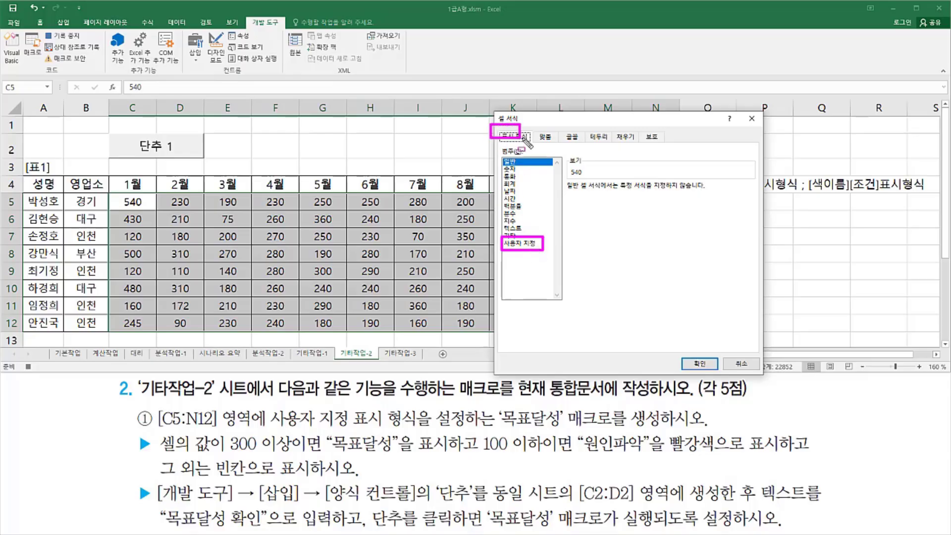
left_click(528, 244)
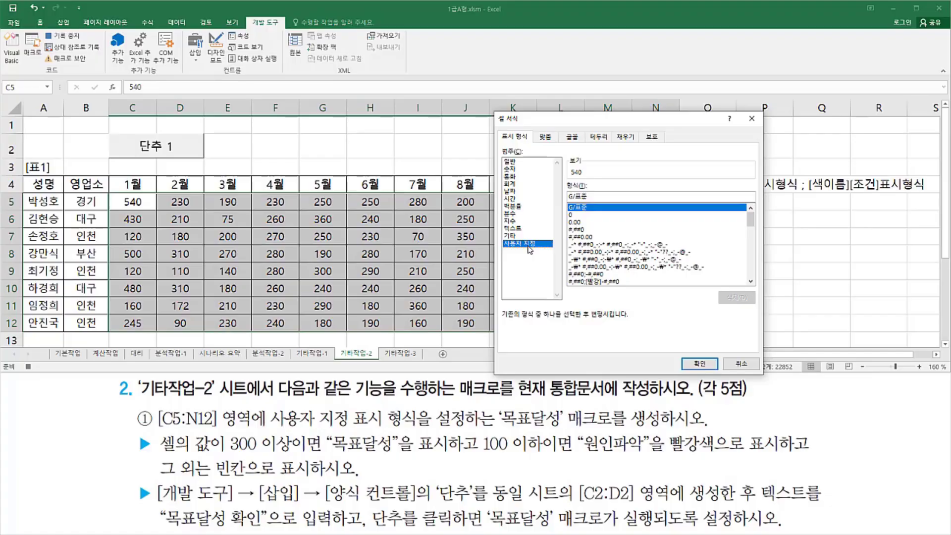
mouse_move(562, 186)
left_mouse_down()
mouse_move(599, 202)
mouse_move(532, 190)
left_mouse_up()
key("Escape")
key("BackSpace")
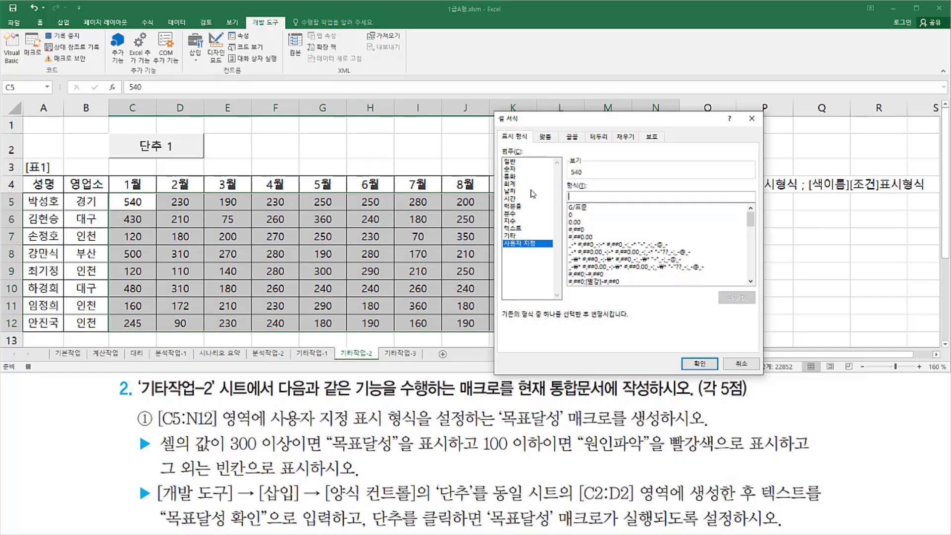
Enter [>=300]"목표달성" as the first section of the custom number format.
left_click_drag(229, 454, 294, 454)
key("Escape")
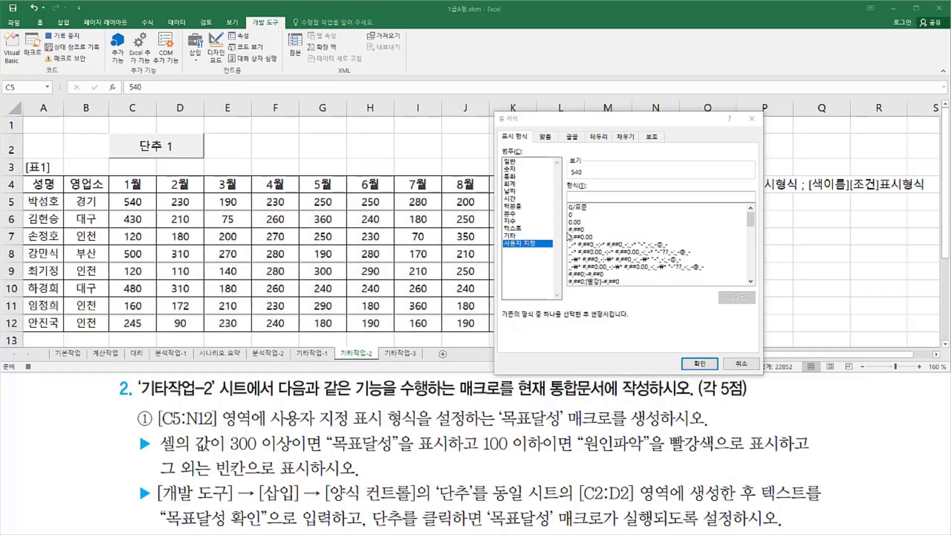
left_click(584, 196)
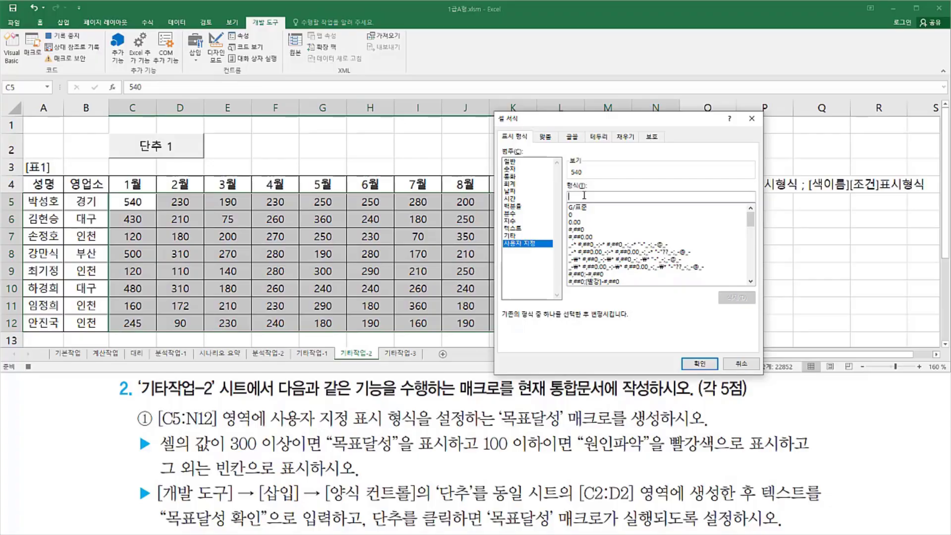
type("[")
type(">=300")
type("]")
type("목표달성")
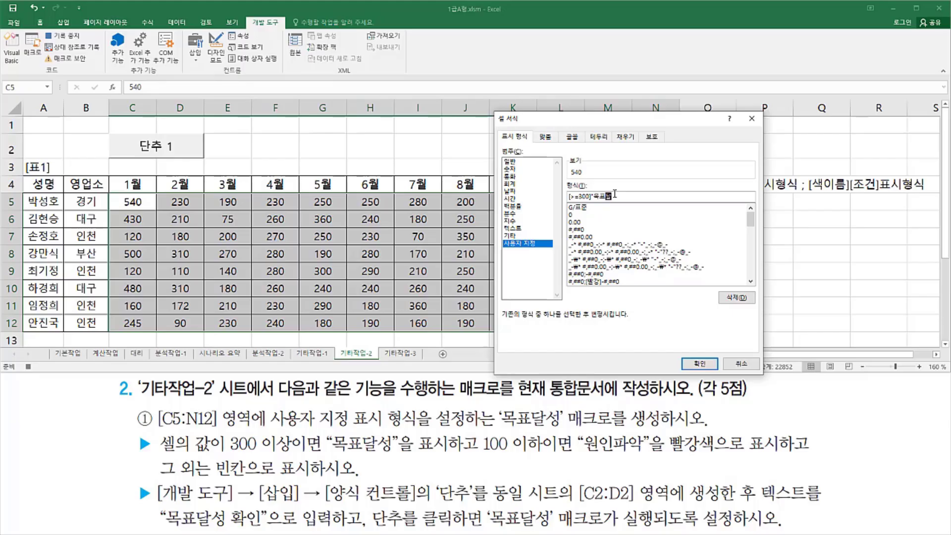
type("\"")
Add the second format section ;[빨강][<=100]"원인파악" to the custom format code.
type(";")
type("[빨강]")
type("[<=100]")
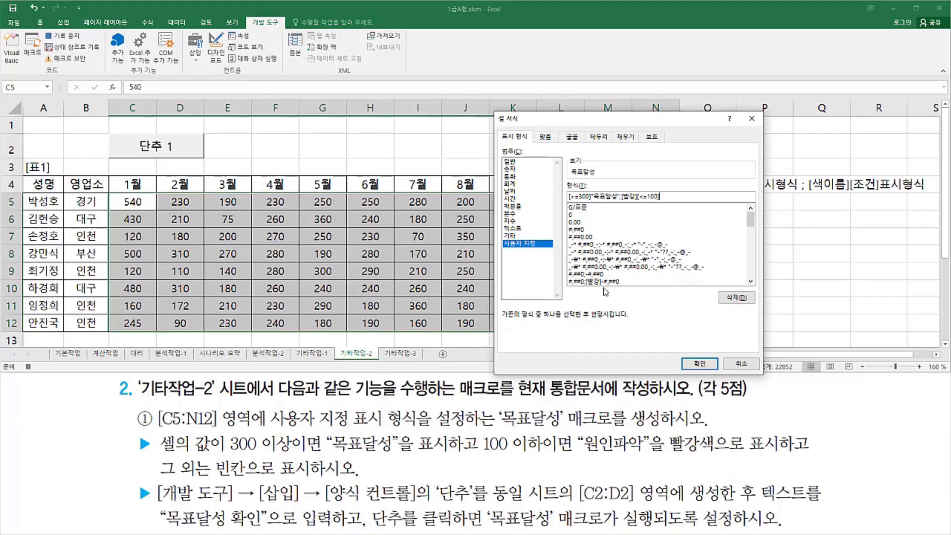
type("\"원인파악\"")
Finish the format code with ;"" so all other values are blank, apply it to C5:N12 and deselect the range.
left_click_drag(151, 457, 305, 480)
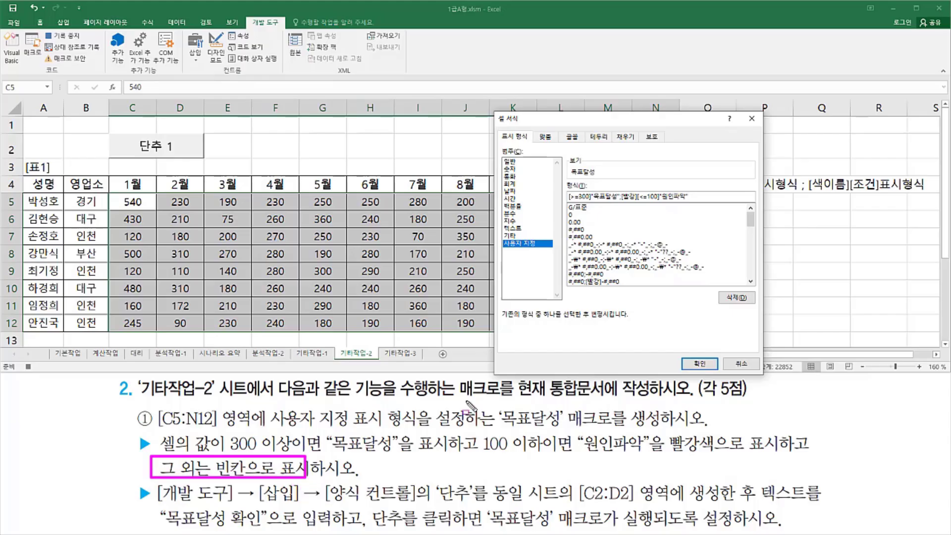
key("Escape")
left_click(704, 196)
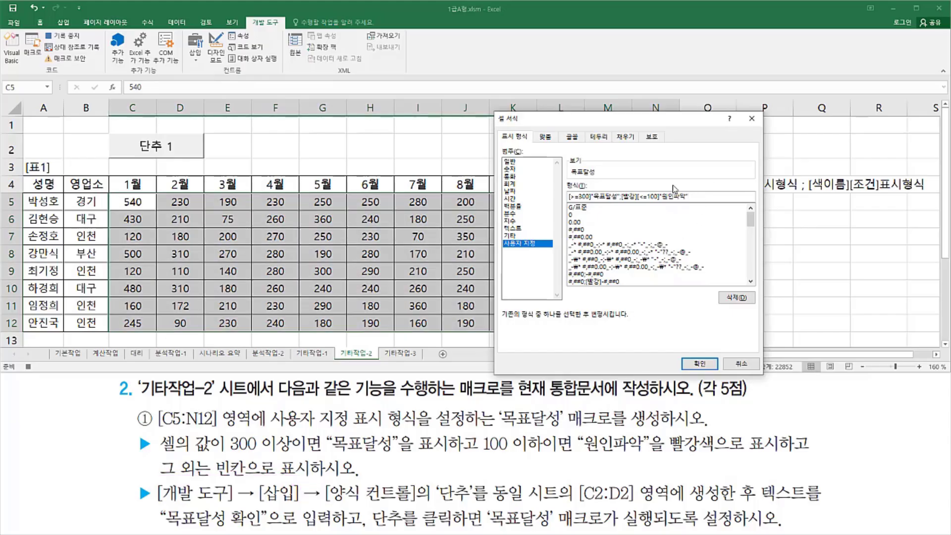
type(";\"\"")
double_click(698, 199)
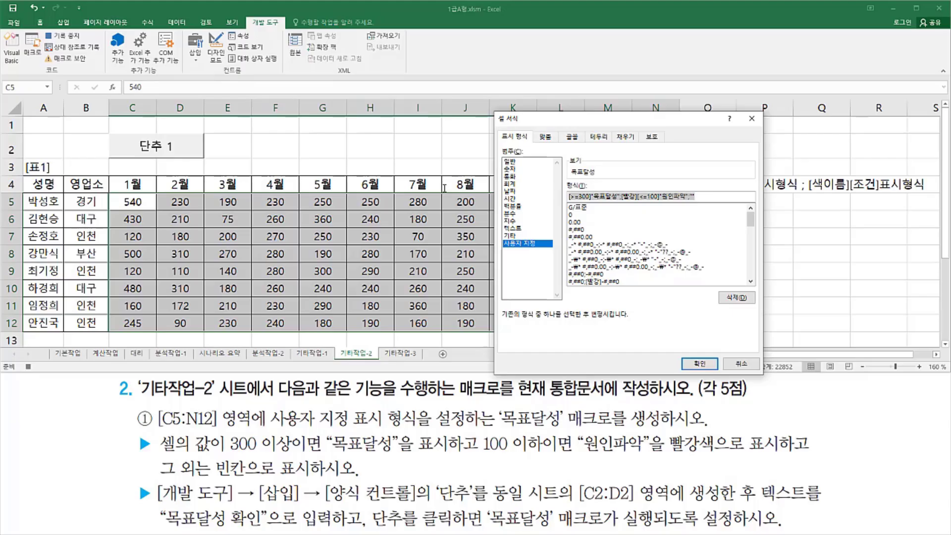
left_click(729, 197)
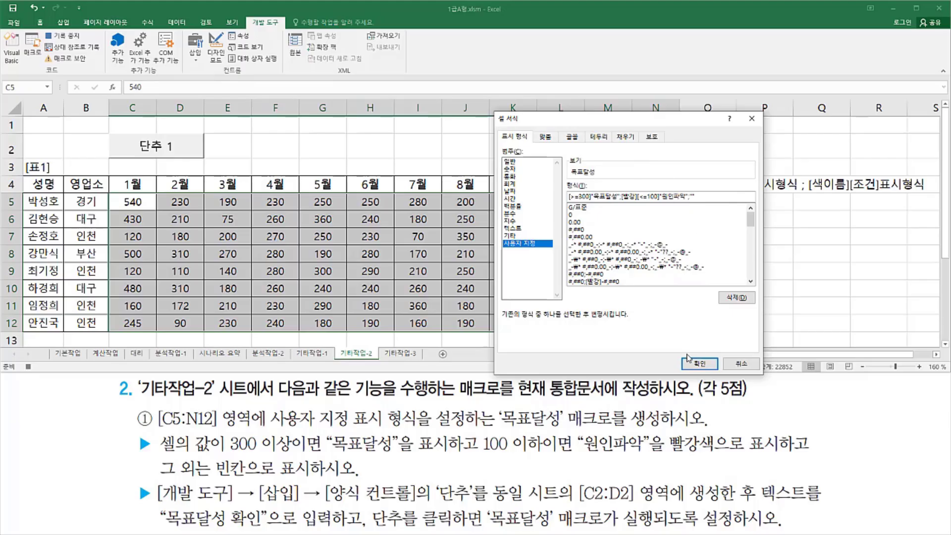
left_click(702, 367)
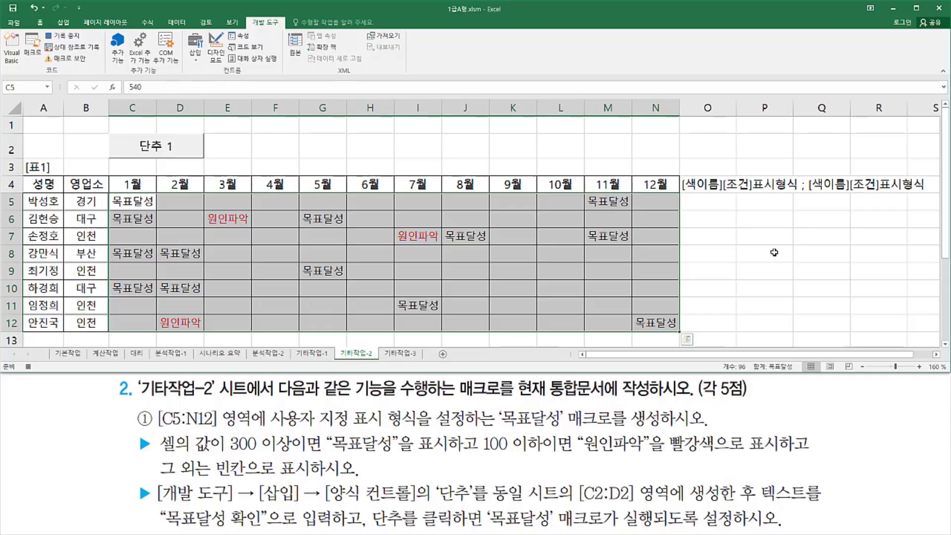
left_click(747, 223)
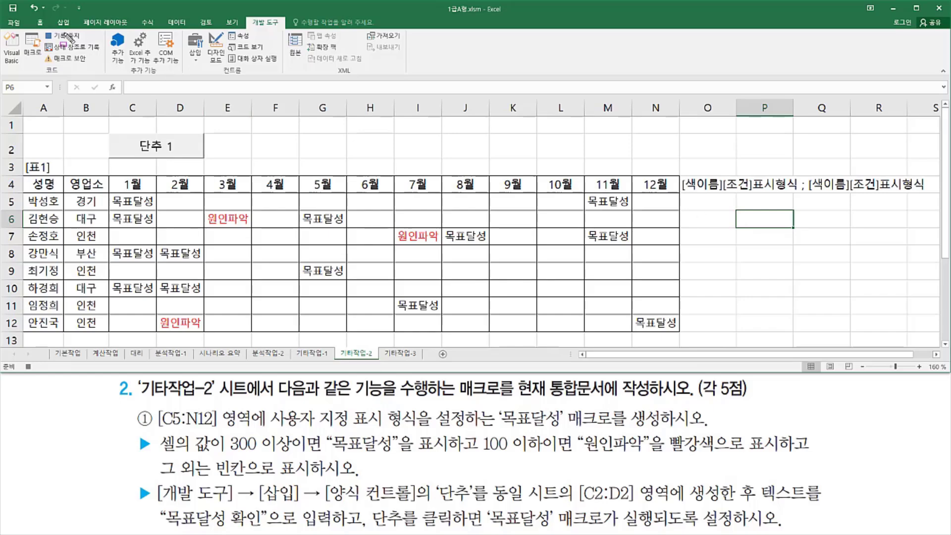
Stop recording the 목표달성 macro.
left_click(66, 37)
mouse_move(108, 130)
left_mouse_down()
mouse_move(198, 156)
mouse_move(218, 173)
mouse_move(208, 161)
left_mouse_up()
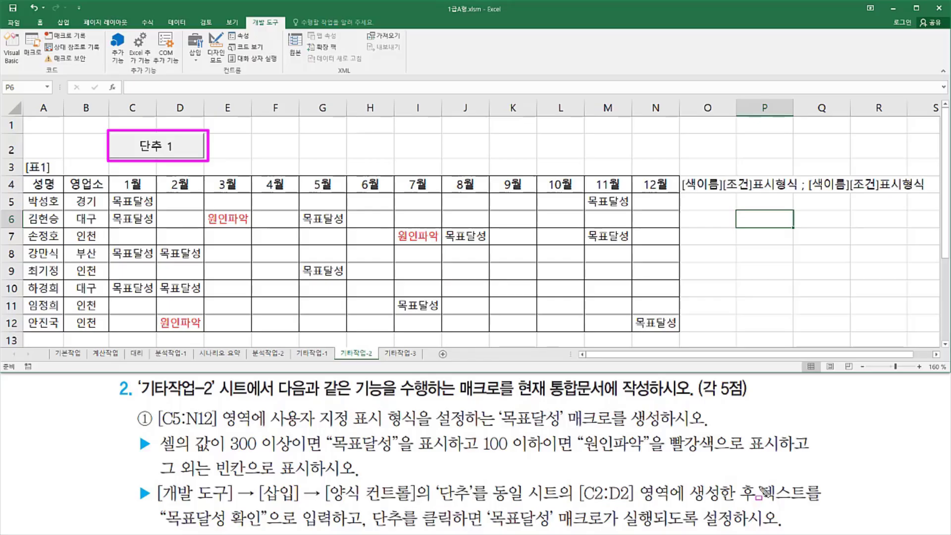
left_click_drag(578, 503, 659, 504)
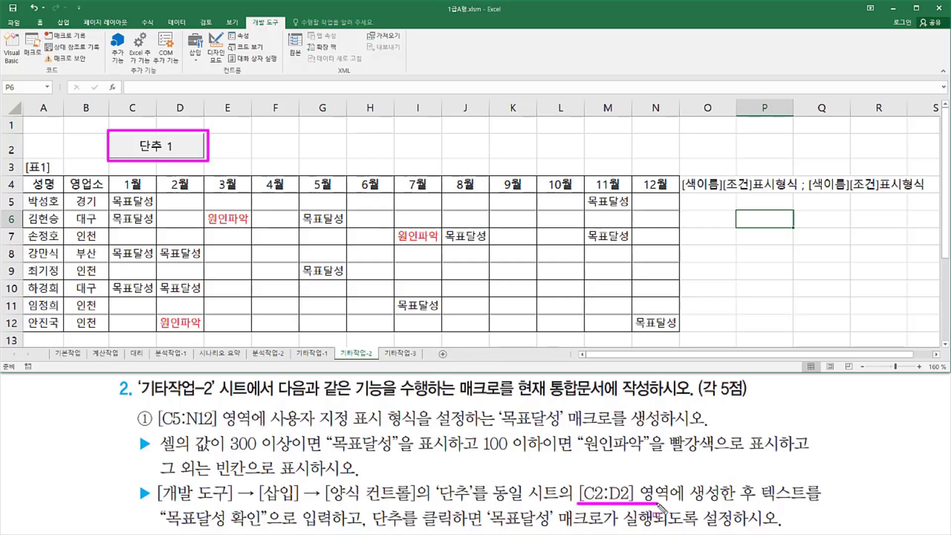
mouse_move(578, 484)
left_mouse_down()
mouse_move(686, 504)
mouse_move(816, 505)
left_mouse_up()
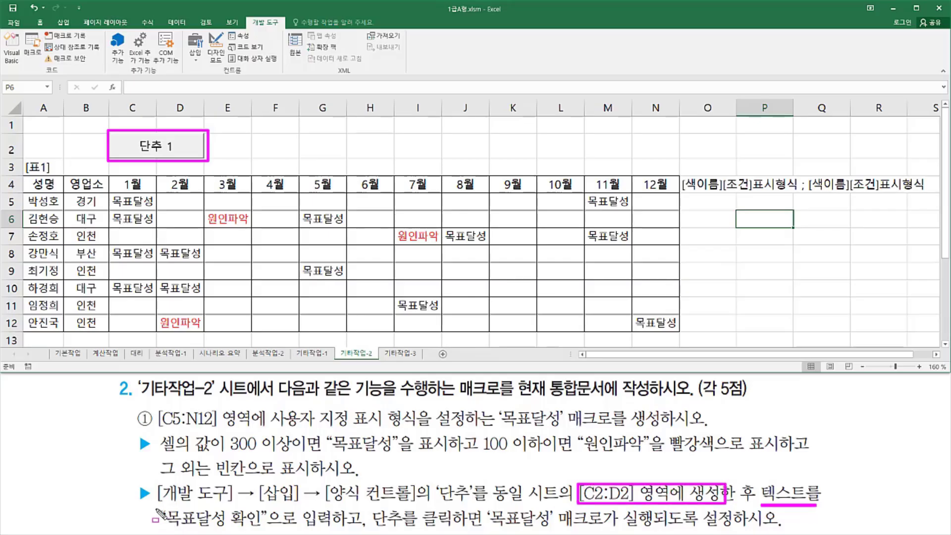
left_click_drag(157, 505, 256, 524)
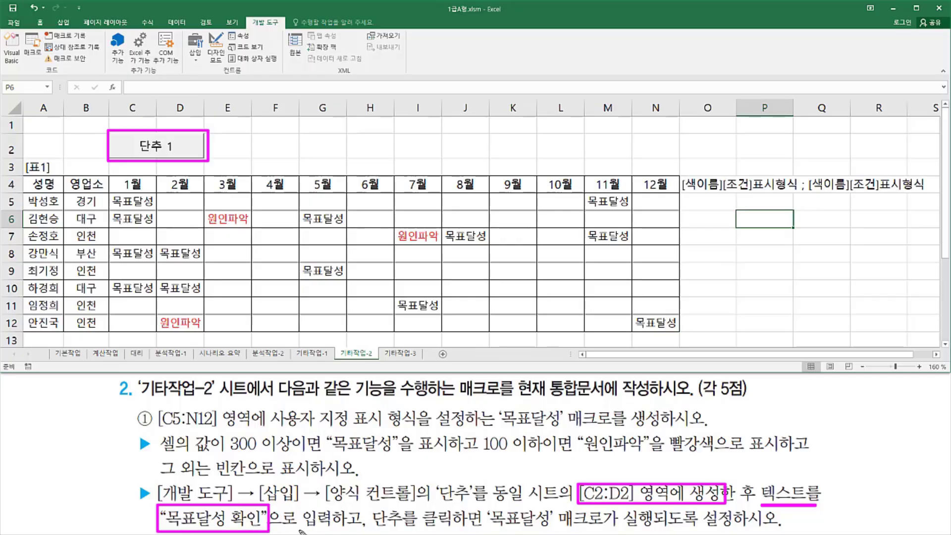
left_click_drag(301, 529, 344, 529)
left_click_drag(226, 515, 231, 527)
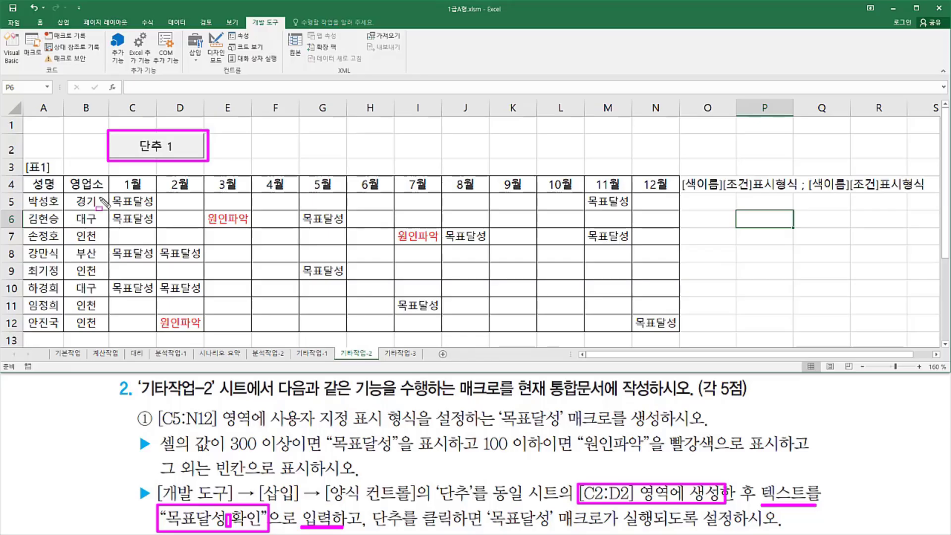
key("Escape")
Replace the text of the button over C2:D2 with 목표달성 확인 and deselect the button.
right_click(187, 144)
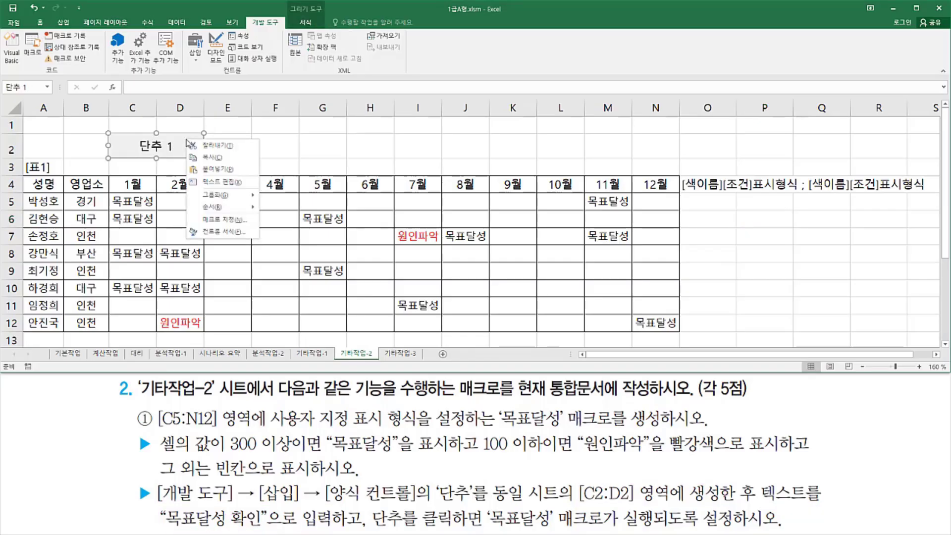
left_click(247, 183)
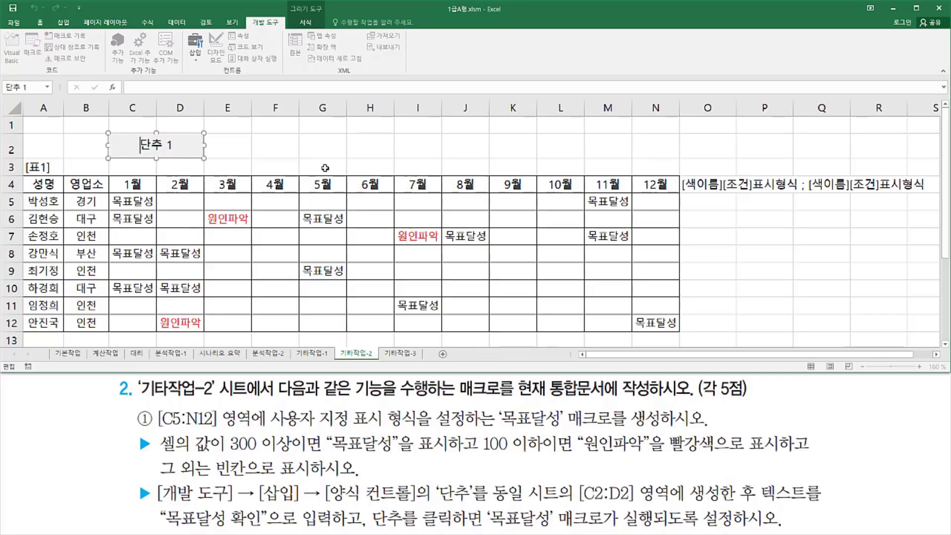
key("Delete")
key("Delete")
key("Delete")
type("목표달서")
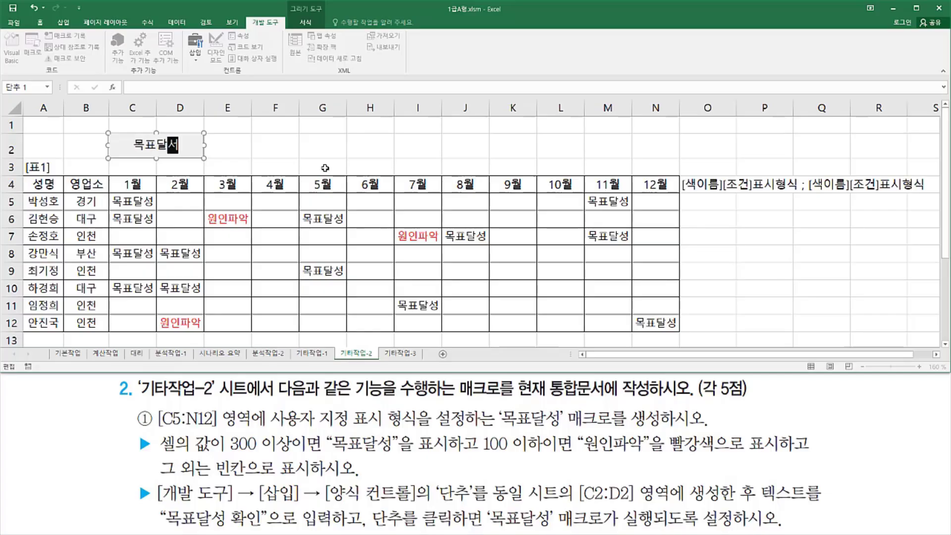
type("ㅇ ㅎㅘㄱ")
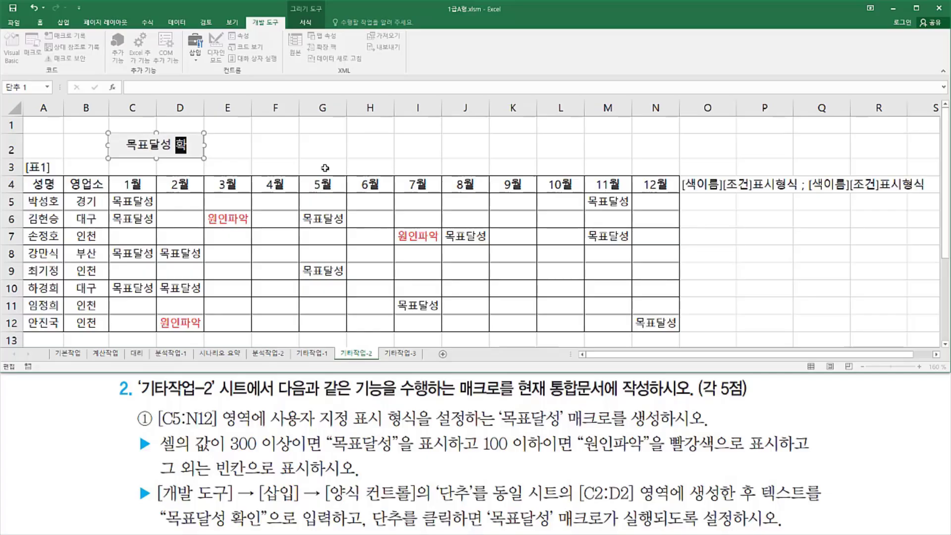
type("인")
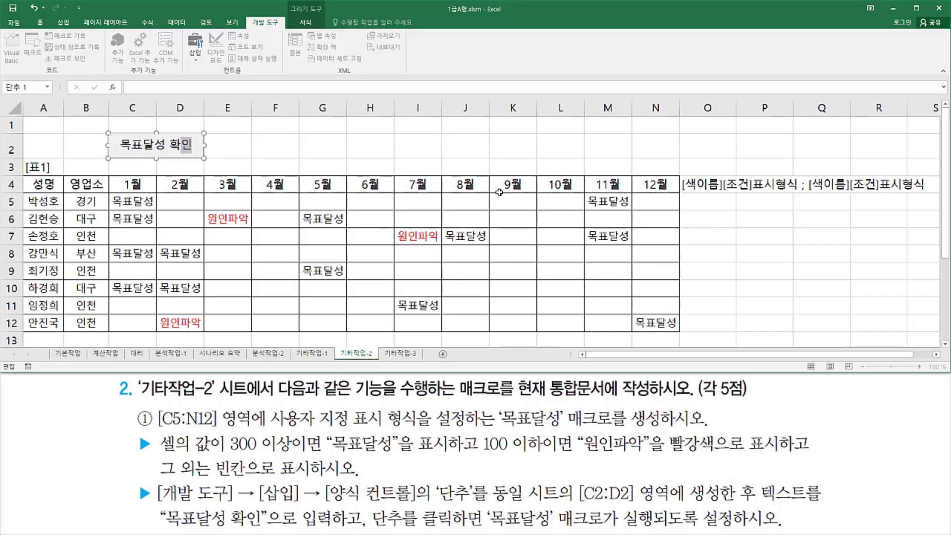
left_click(787, 250)
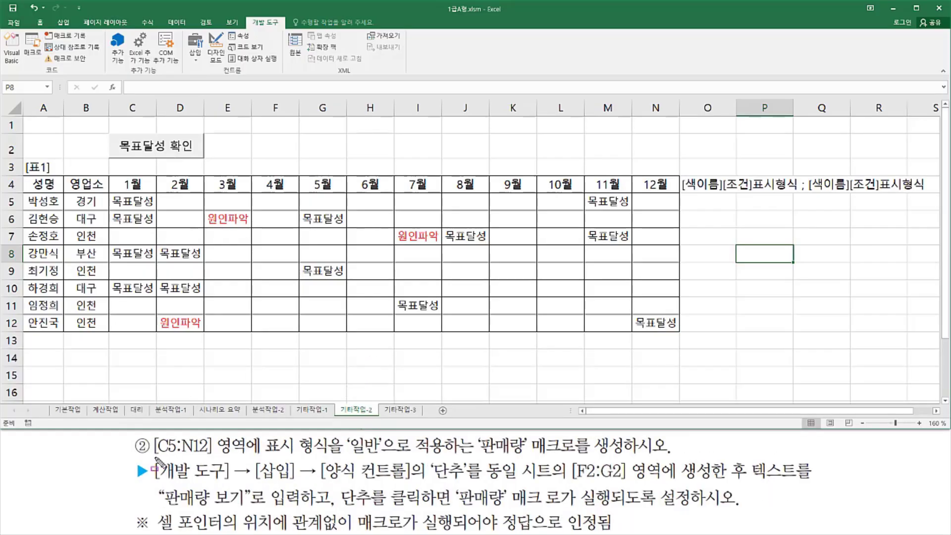
mouse_move(151, 456)
left_mouse_down()
mouse_move(193, 457)
mouse_move(248, 436)
left_mouse_up()
mouse_move(115, 200)
left_mouse_down()
mouse_move(134, 223)
mouse_move(565, 322)
mouse_move(669, 340)
mouse_move(677, 332)
left_mouse_up()
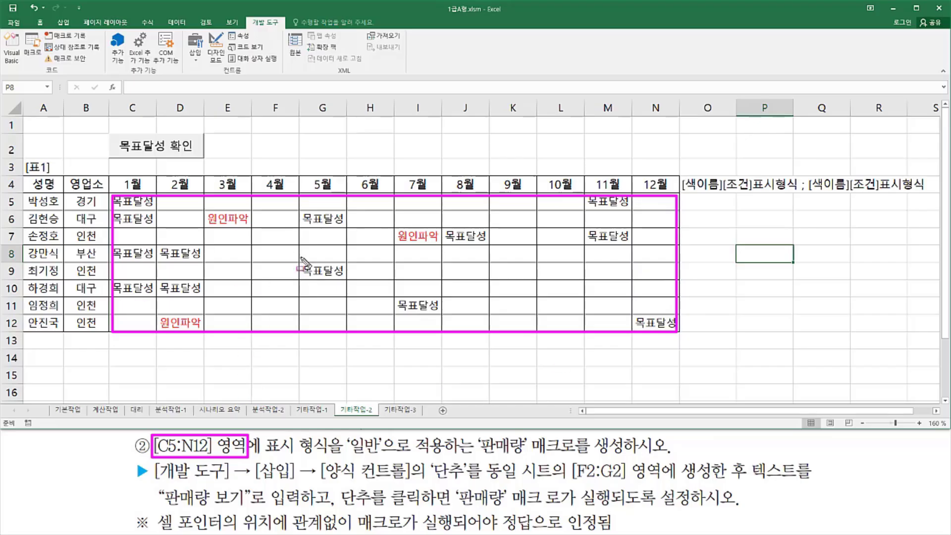
left_click_drag(266, 452, 385, 455)
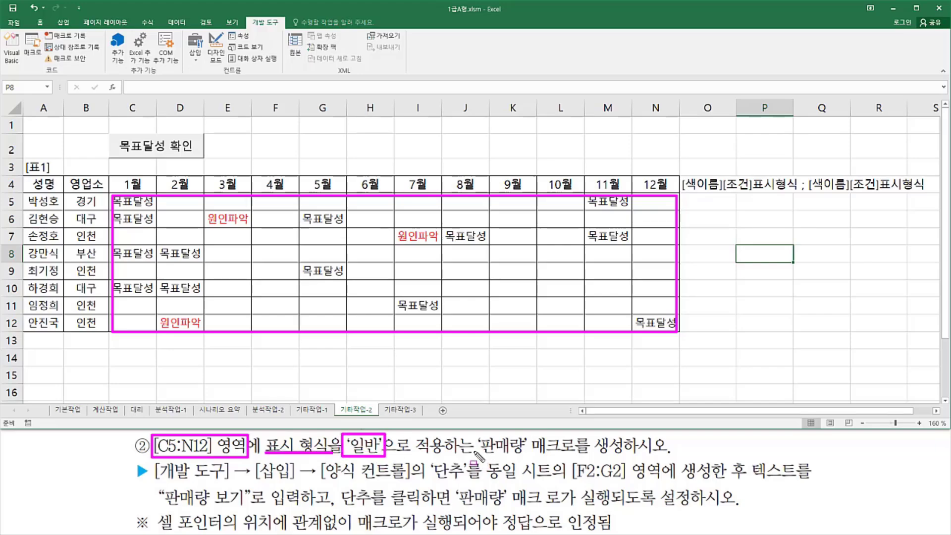
left_click_drag(474, 452, 626, 452)
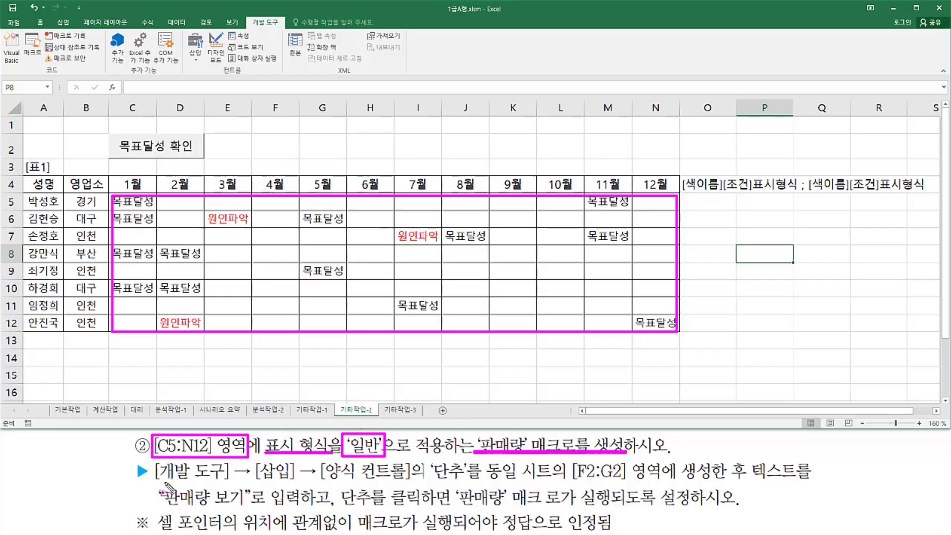
left_click_drag(156, 482, 469, 482)
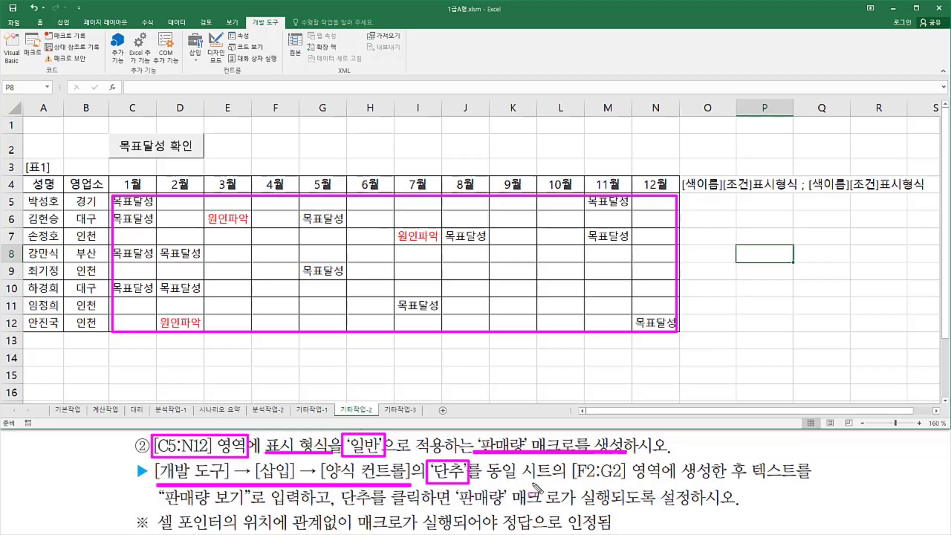
left_click_drag(573, 480, 717, 484)
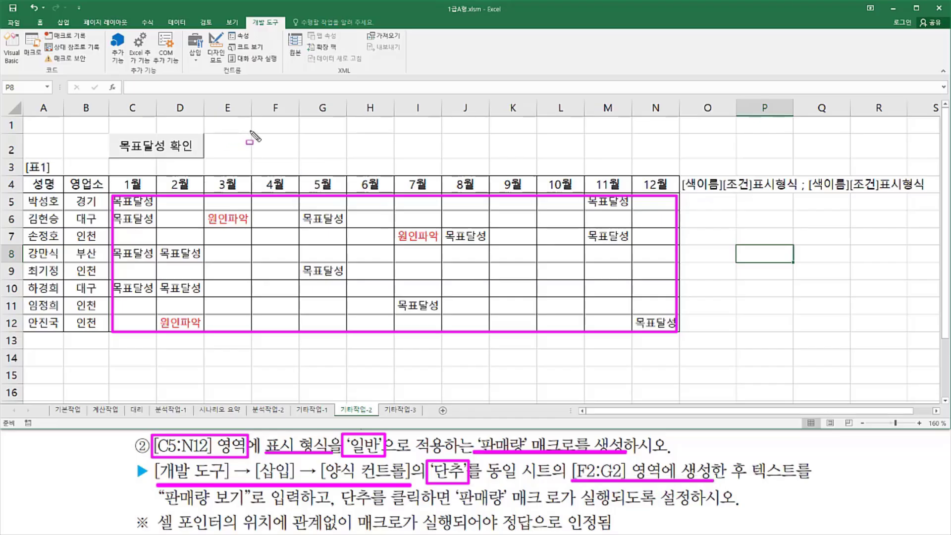
mouse_move(249, 130)
left_mouse_down()
mouse_move(302, 159)
mouse_move(346, 161)
left_mouse_up()
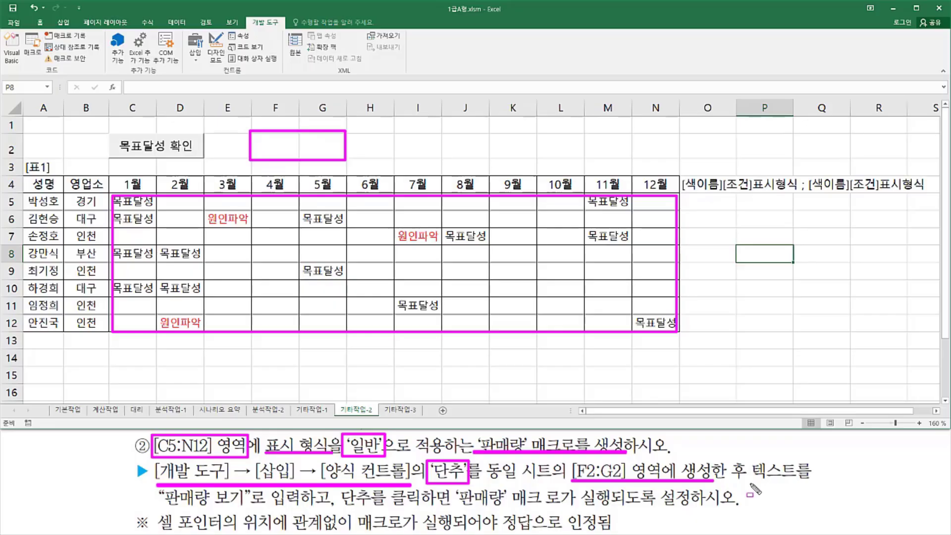
left_click_drag(750, 481, 818, 480)
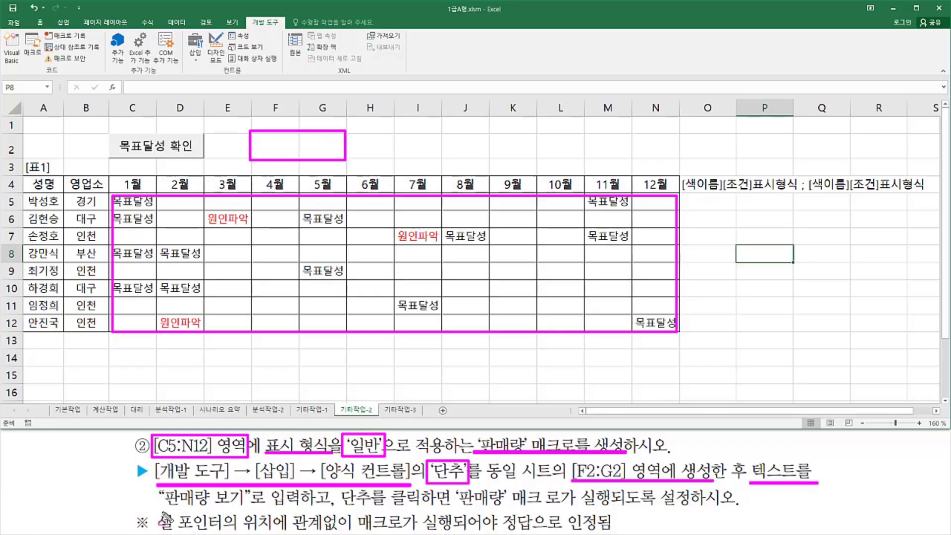
left_click_drag(162, 508, 700, 510)
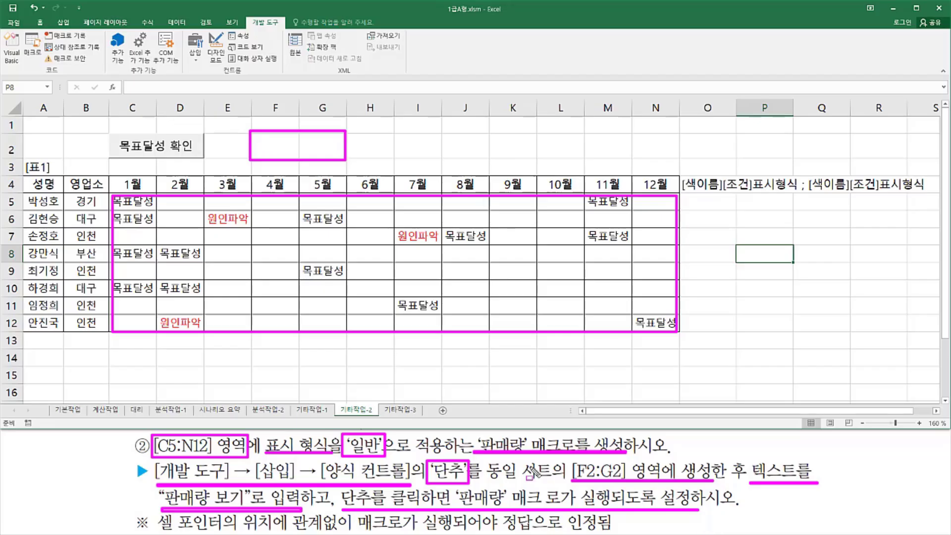
key("Escape")
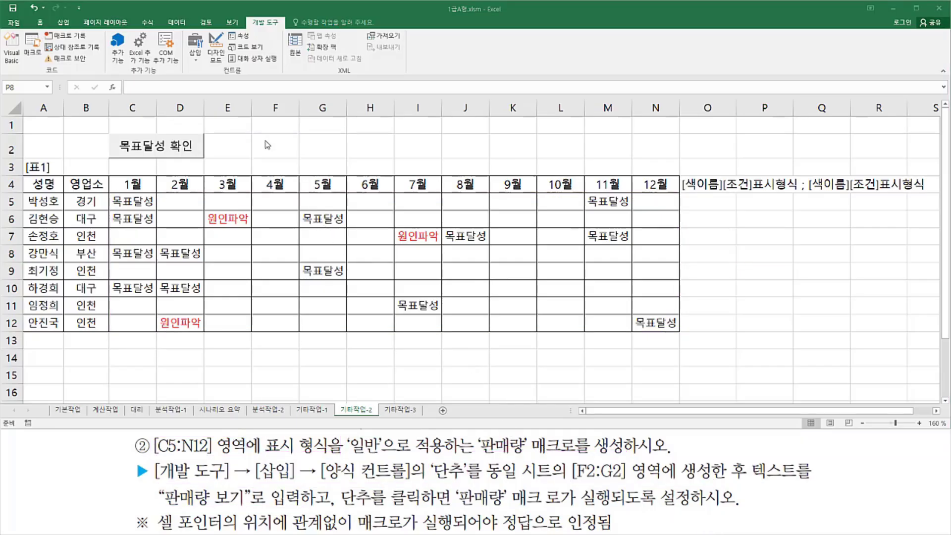
Insert a form control button (양식 컨트롤 단추) covering cells F2:G2.
left_click(196, 56)
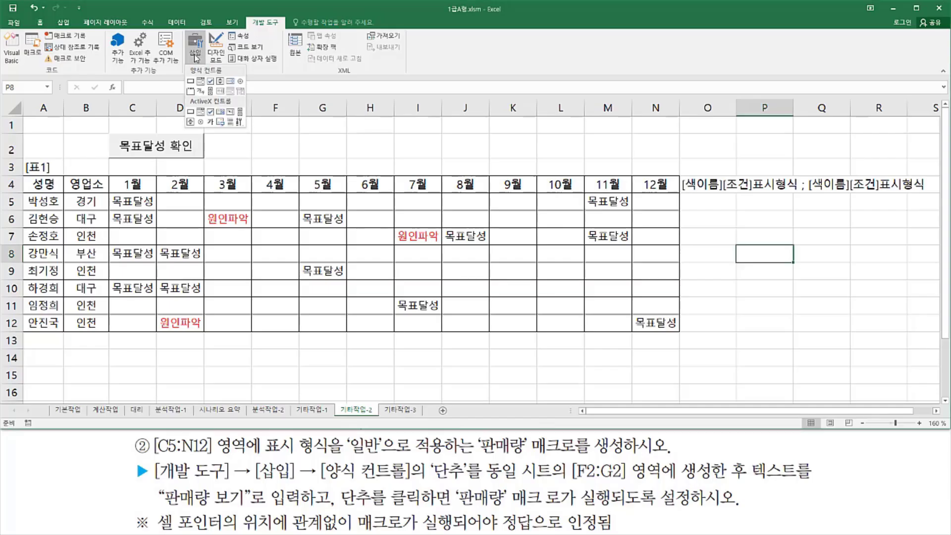
left_click(191, 82)
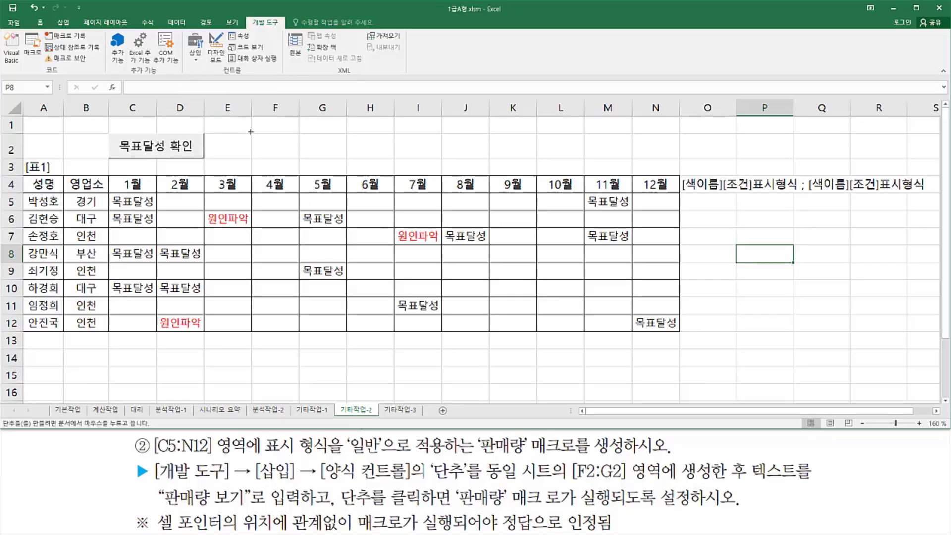
left_click_drag(251, 133, 345, 153)
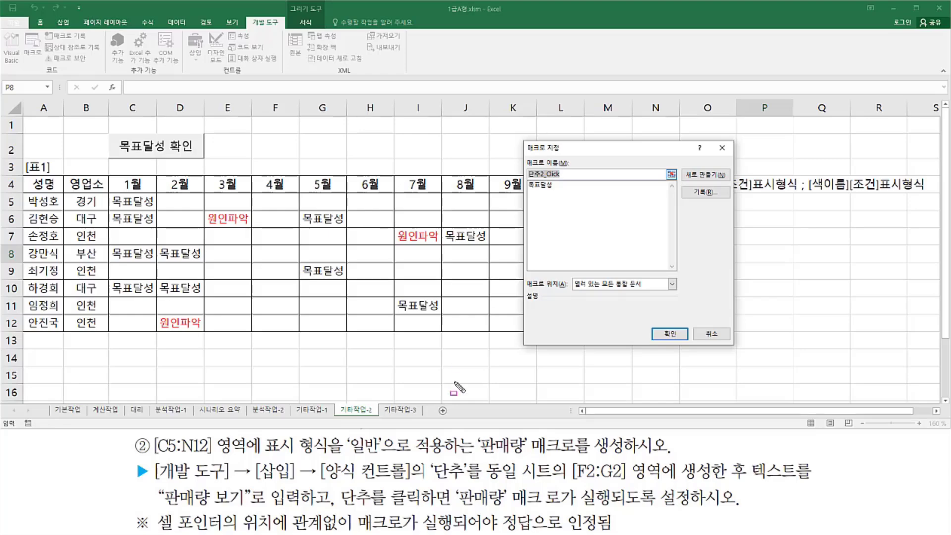
left_click_drag(478, 456, 625, 458)
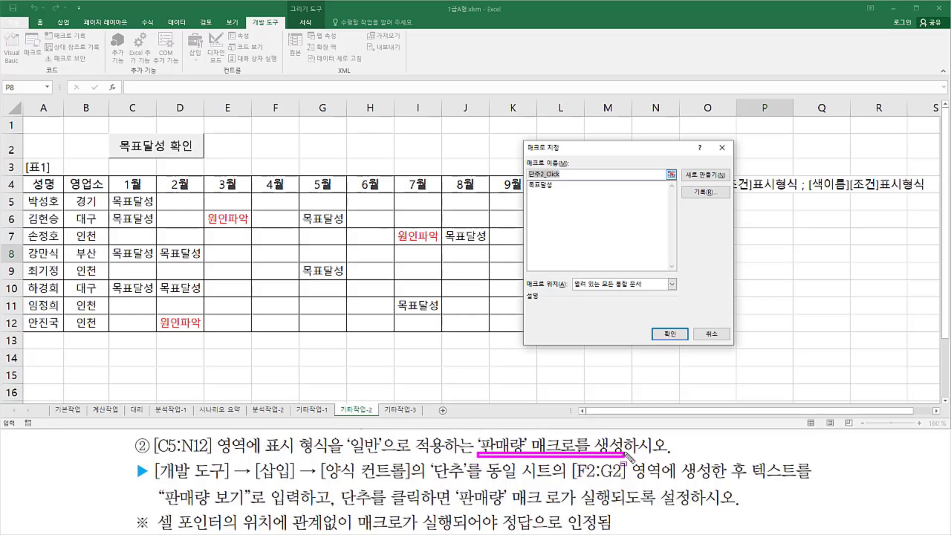
key("Escape")
Name the new button's macro 판매량 and choose to record it.
left_click(573, 149)
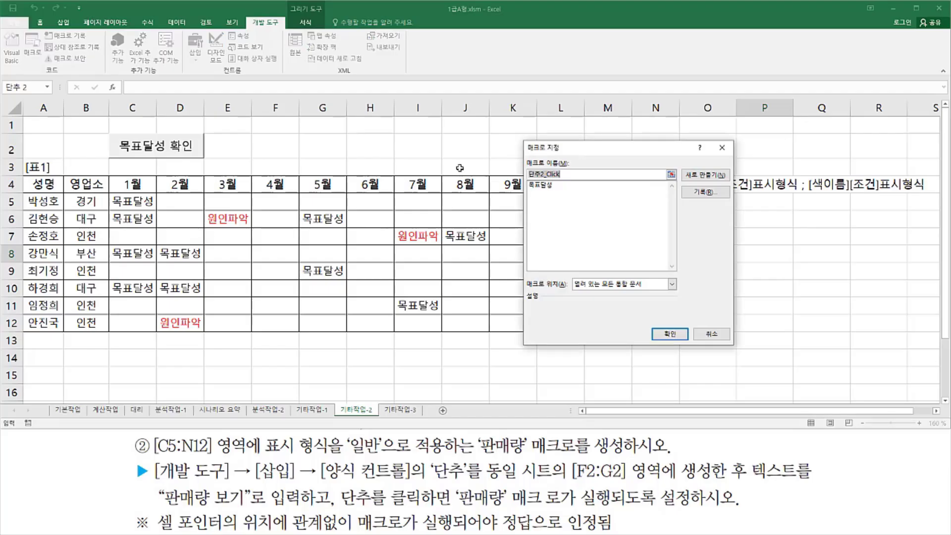
type("ㅍ")
left_click_drag(528, 169, 555, 179)
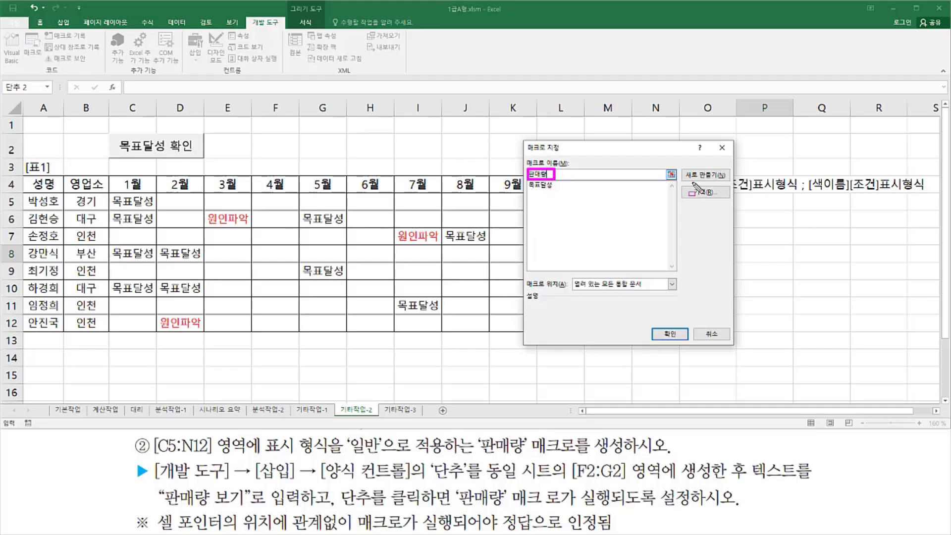
left_click_drag(692, 183, 718, 199)
key("Escape")
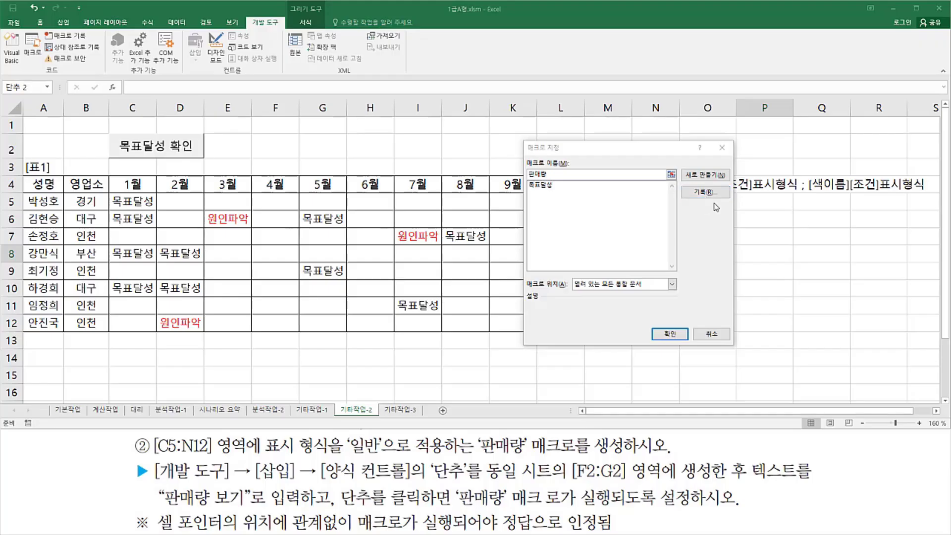
left_click(698, 196)
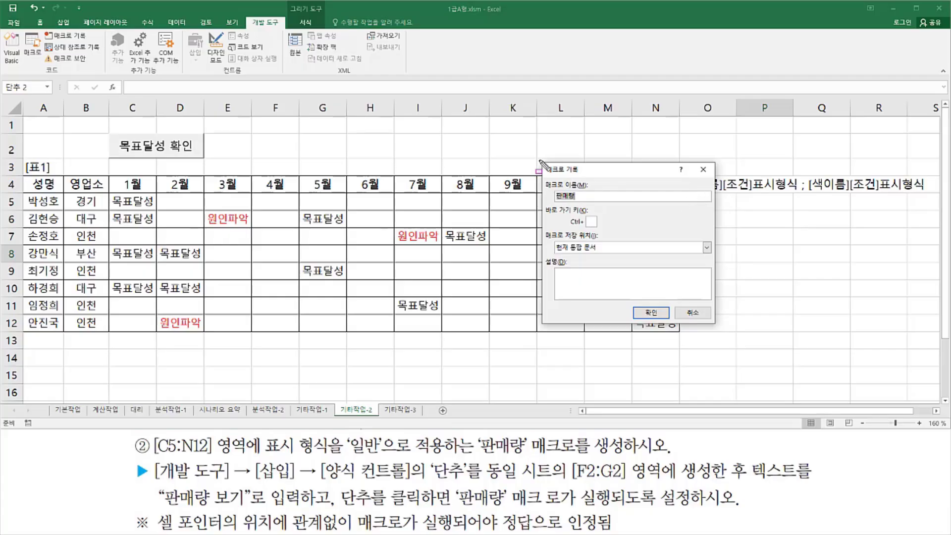
Start recording the 판매량 macro with the current workbook (현재 통합 문서) as its storage location.
mouse_move(539, 160)
left_mouse_down()
mouse_move(652, 317)
mouse_move(714, 328)
left_mouse_up()
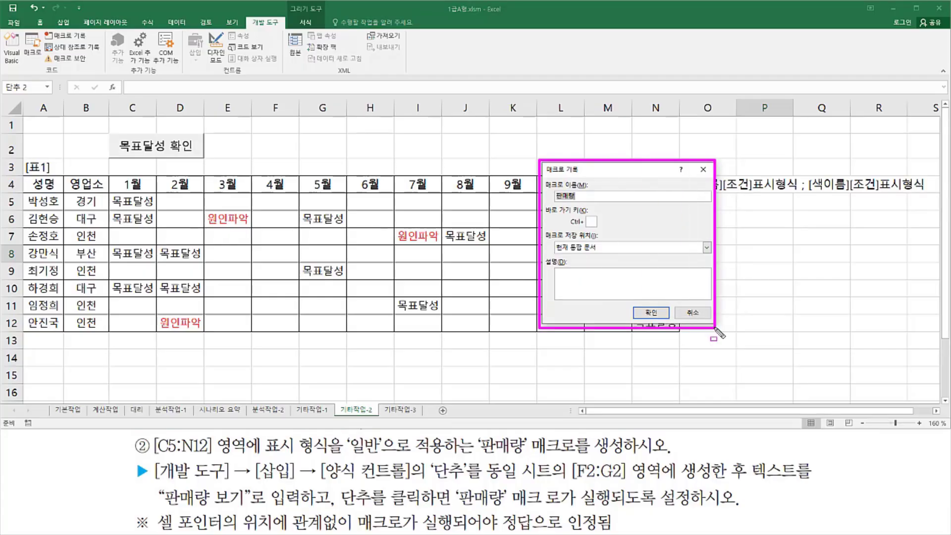
key("Escape")
left_click_drag(541, 177, 600, 203)
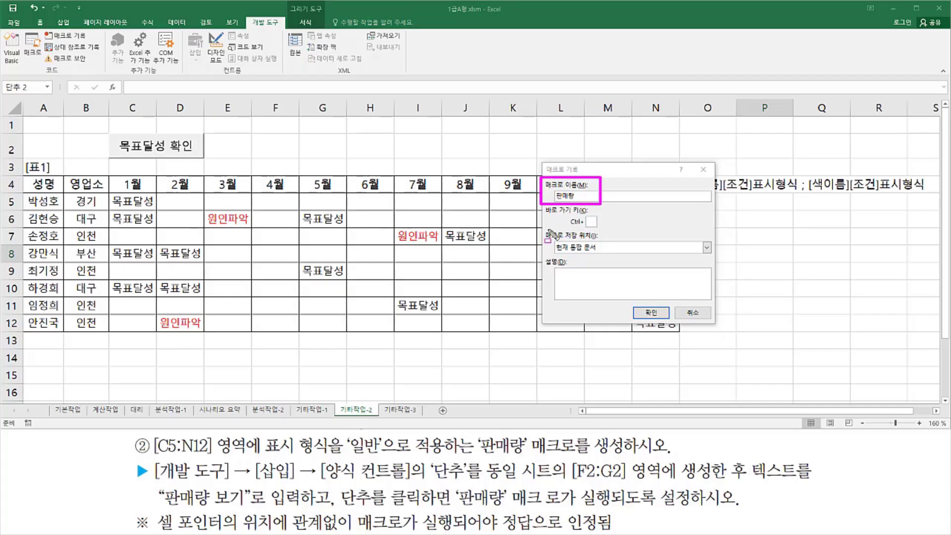
left_click_drag(542, 227, 605, 255)
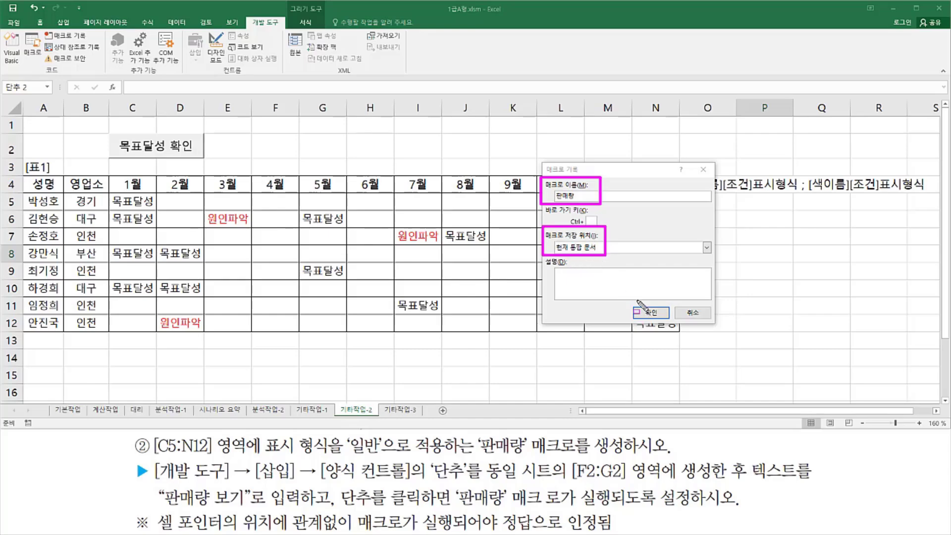
left_click_drag(636, 300, 667, 326)
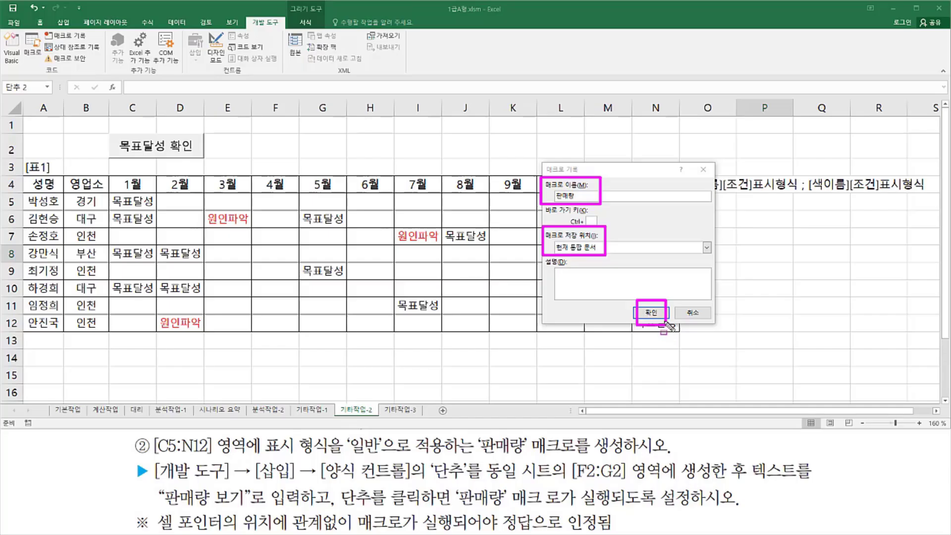
key("Escape")
left_click(659, 314)
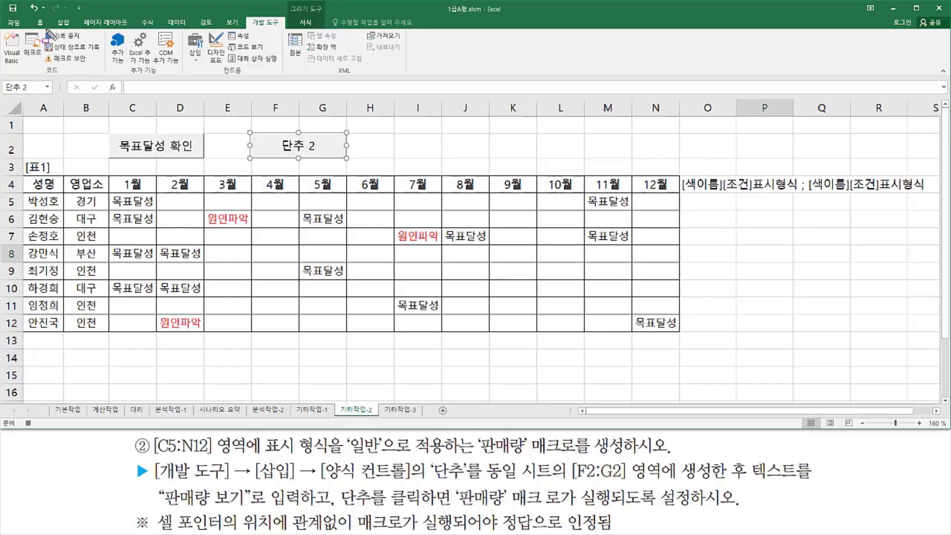
left_click_drag(39, 29, 89, 56)
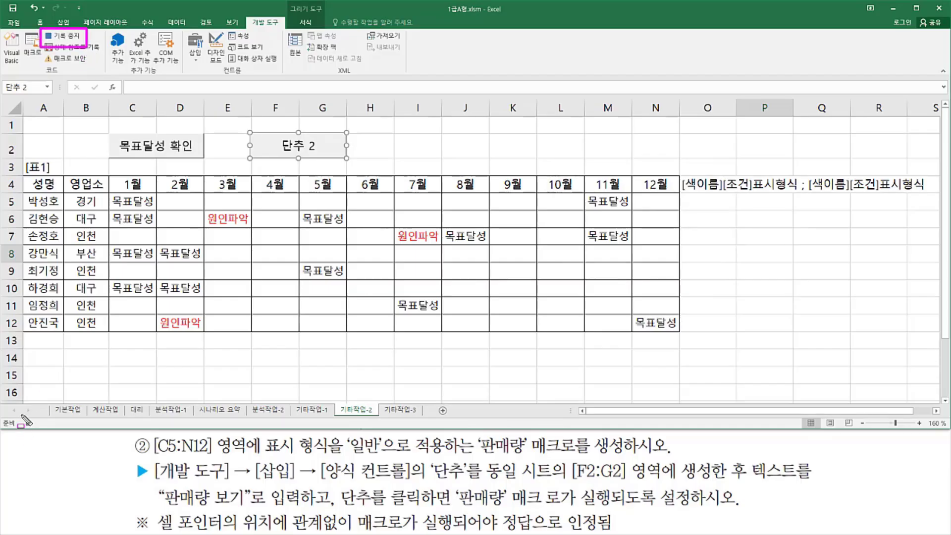
left_click_drag(24, 419, 23, 415)
key("Escape")
Apply the General (일반) number format to cells C5:N12 as the recorded action of the 판매량 macro.
left_click(141, 201)
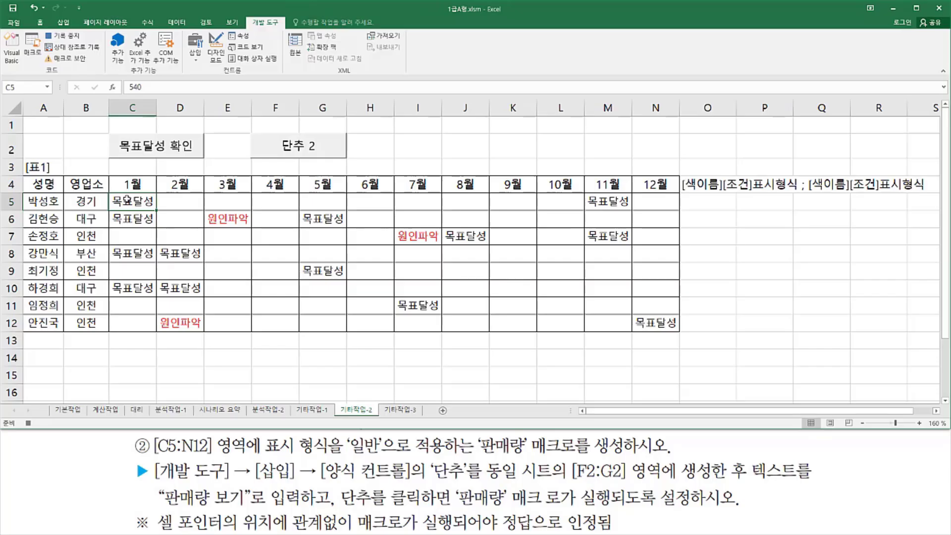
left_click_drag(128, 200, 653, 325)
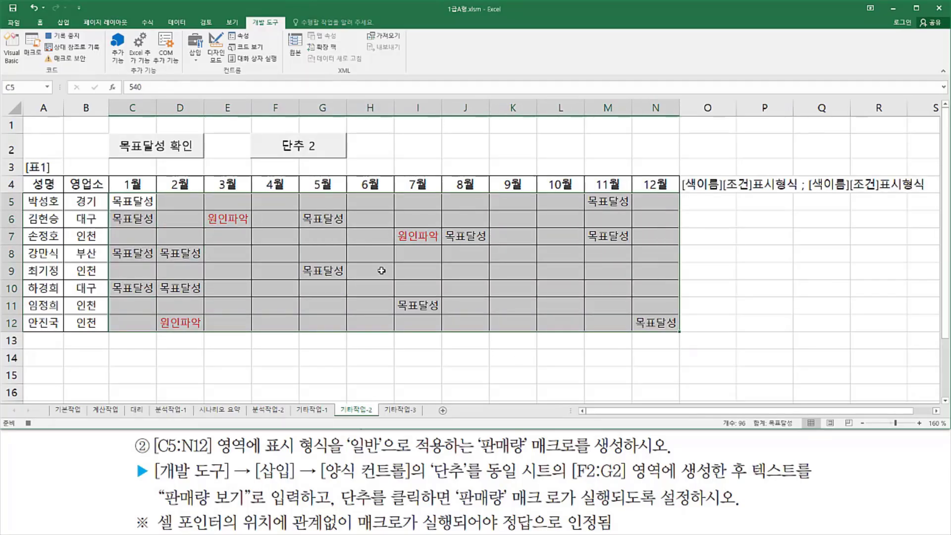
key("ctrl+1")
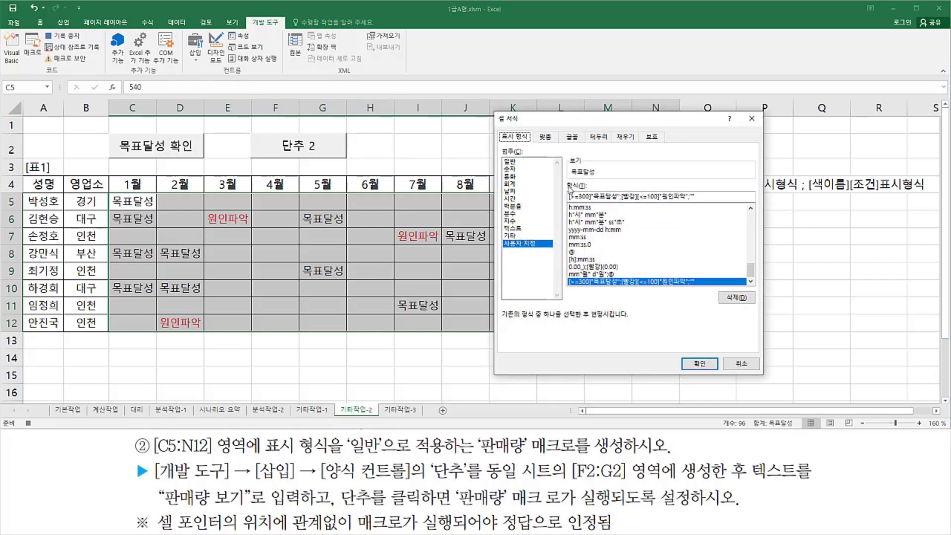
left_click(520, 162)
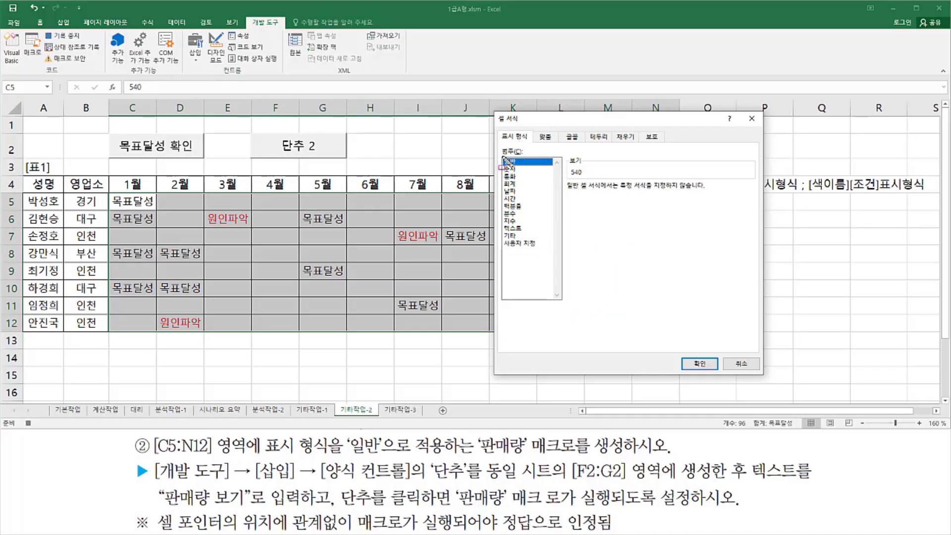
left_click_drag(502, 156, 529, 169)
left_click_drag(684, 352, 715, 377)
key("Escape")
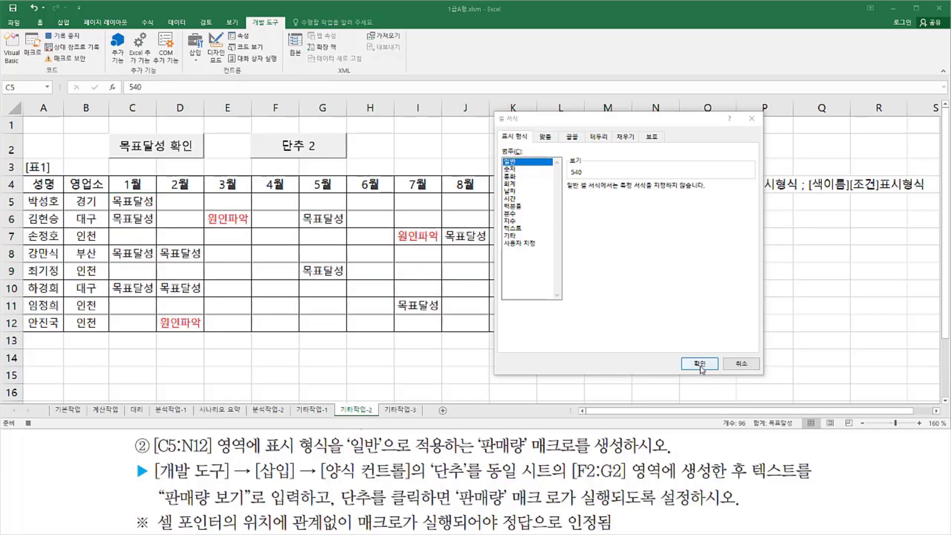
left_click(699, 364)
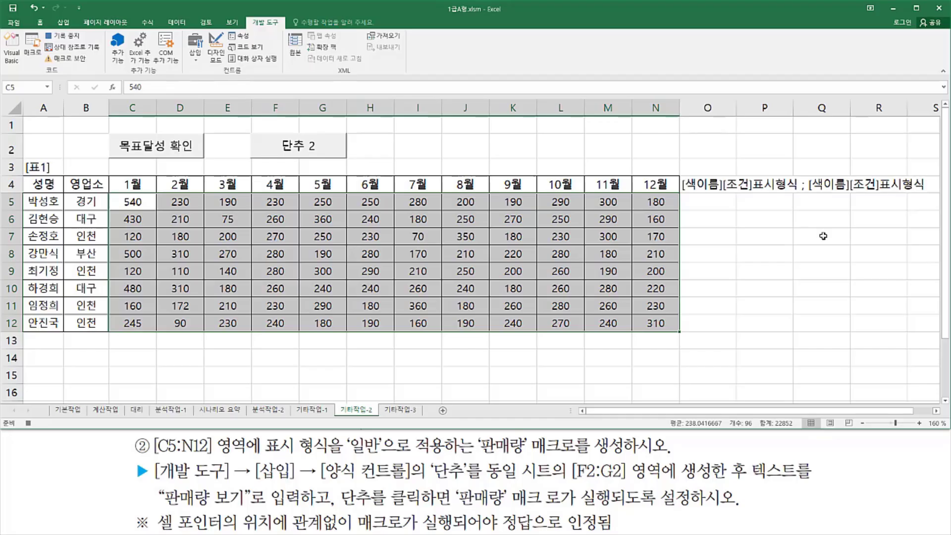
Deselect the range by selecting cell P7 and stop recording the 판매량 macro.
left_click(767, 234)
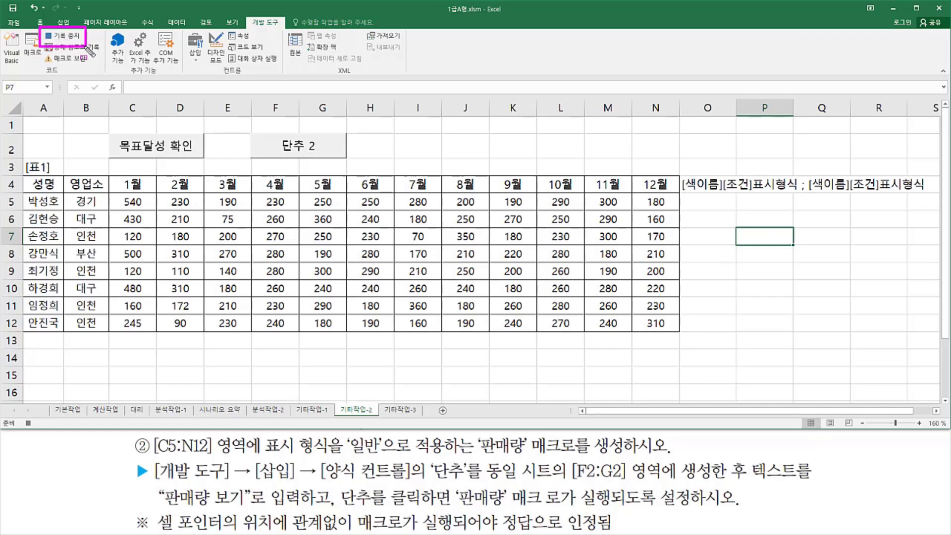
left_click(63, 37)
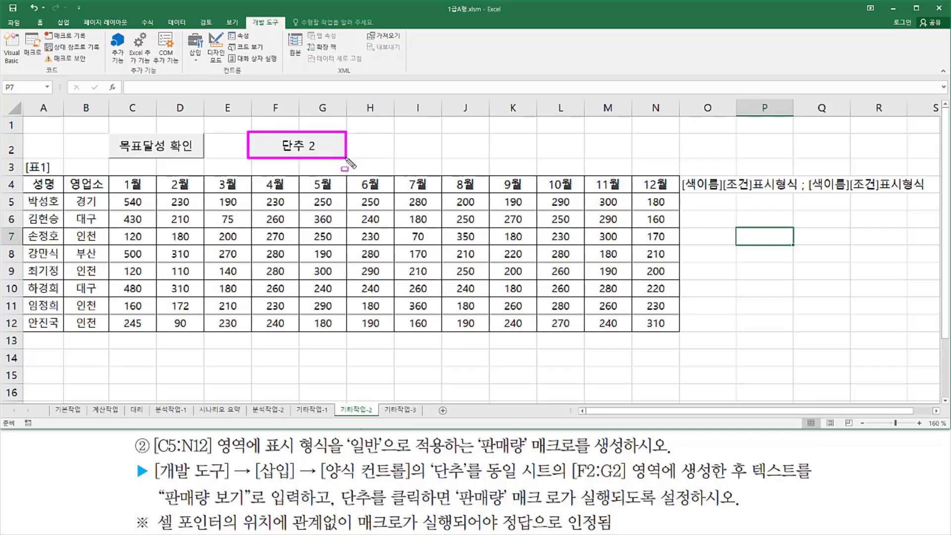
key("Escape")
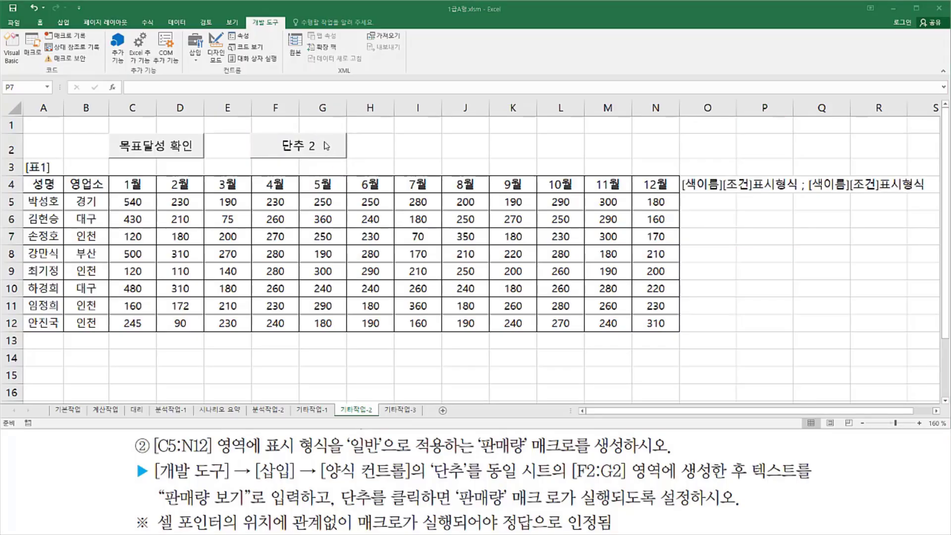
Start editing the text of the button over F2:G2.
left_click(324, 146)
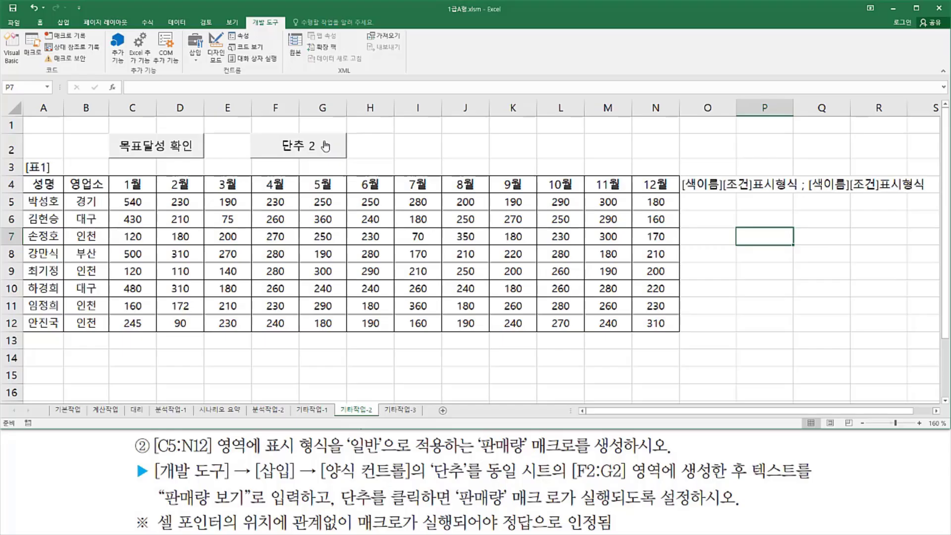
Replace the caption of the second form button, over F2:G2, with the text 판매량 보기.
right_click(325, 146)
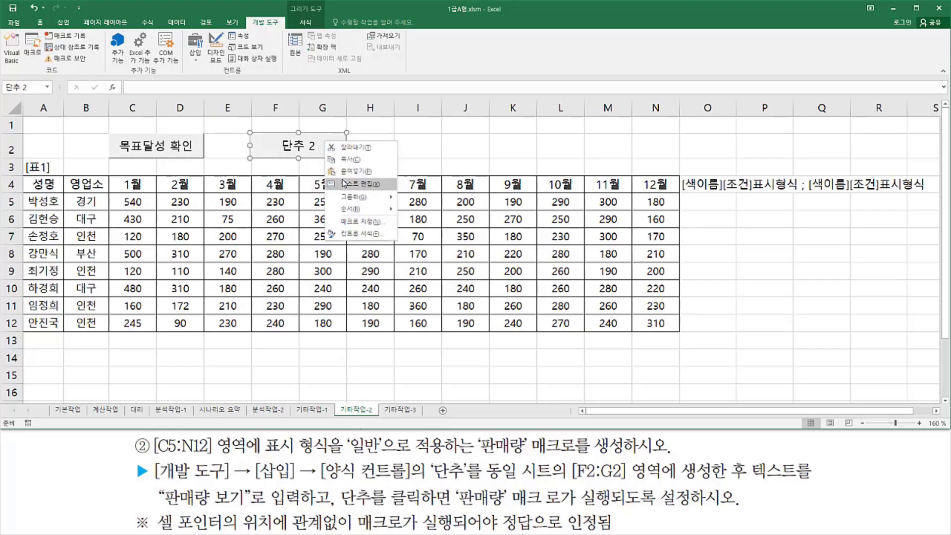
left_click(389, 186)
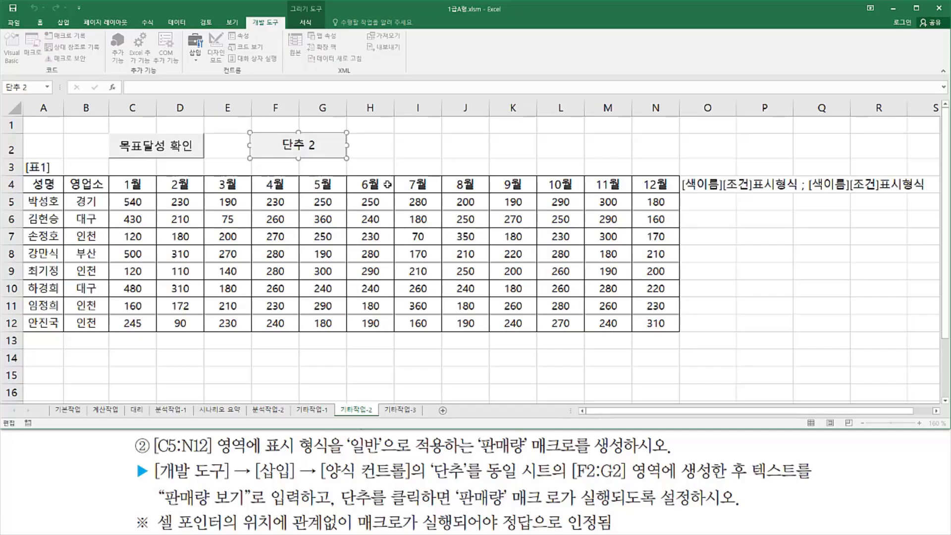
key("Delete")
key("Delete")
key("Delete")
key("Delete")
left_click_drag(752, 479, 803, 480)
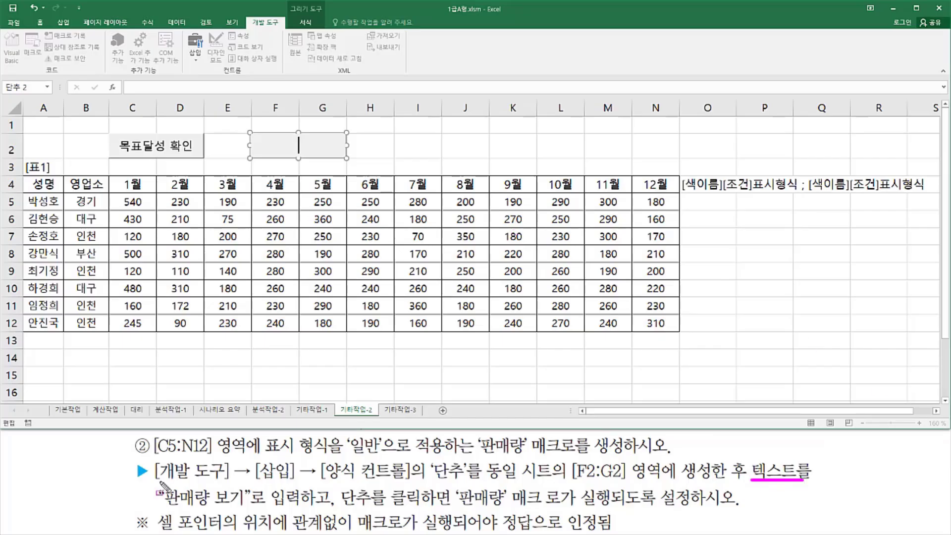
mouse_move(157, 484)
left_mouse_down()
mouse_move(157, 497)
mouse_move(253, 512)
mouse_move(213, 503)
left_mouse_up()
key("Escape")
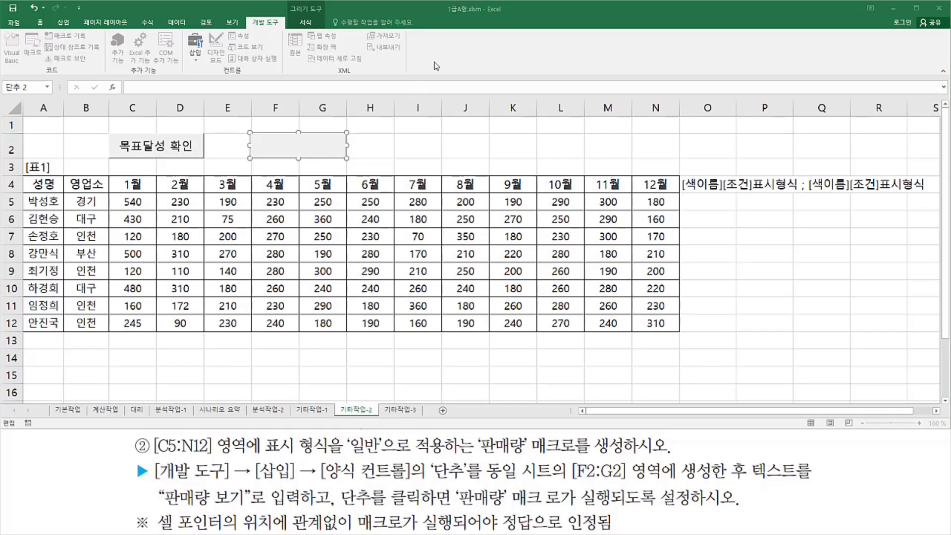
type("판매")
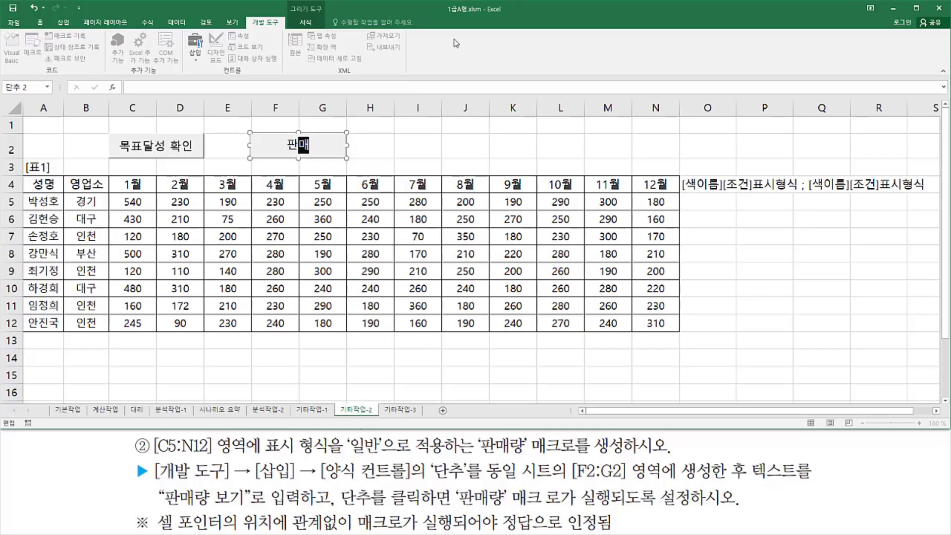
type("량 보기")
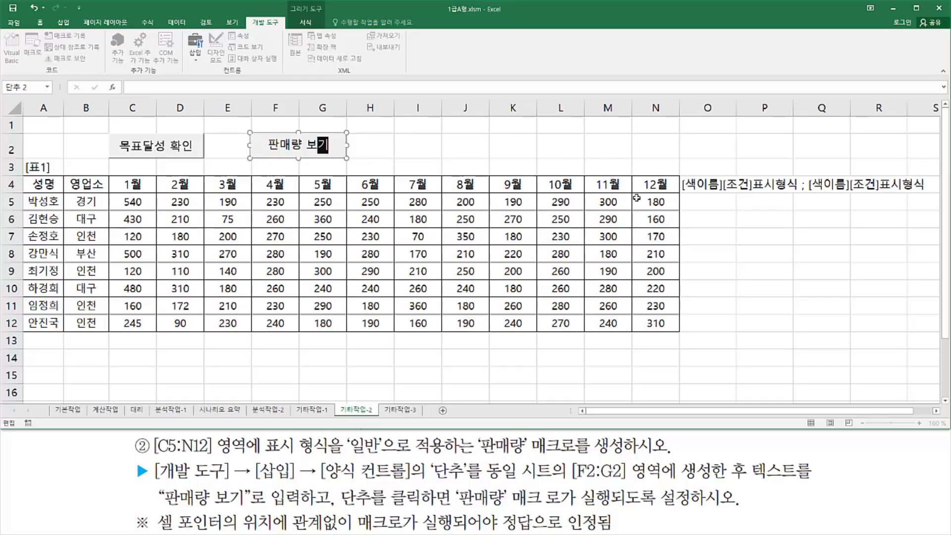
left_click(517, 143)
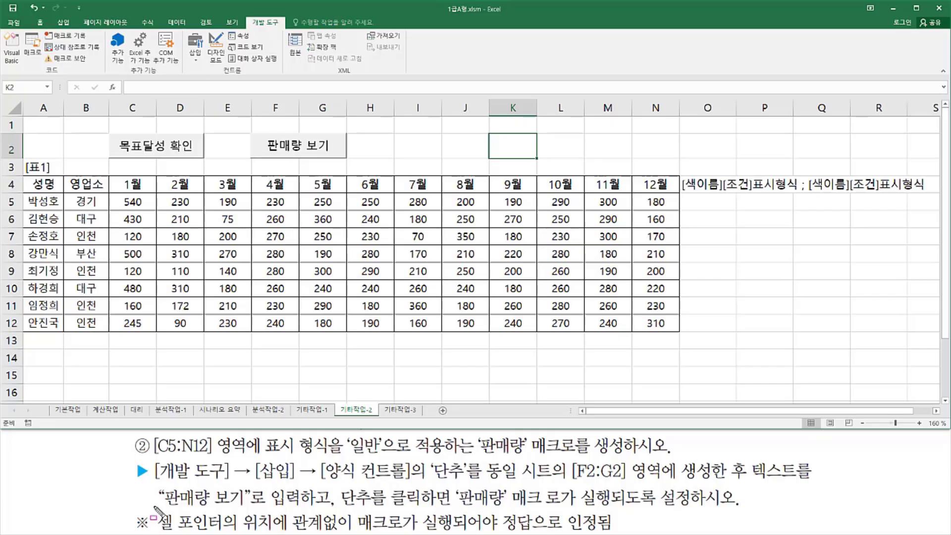
Select several different cells in and around the table, ending at A3, and run the 목표달성 확인 button's macro to test it.
mouse_move(153, 506)
left_mouse_down()
mouse_move(167, 530)
mouse_move(199, 534)
mouse_move(599, 533)
left_mouse_up()
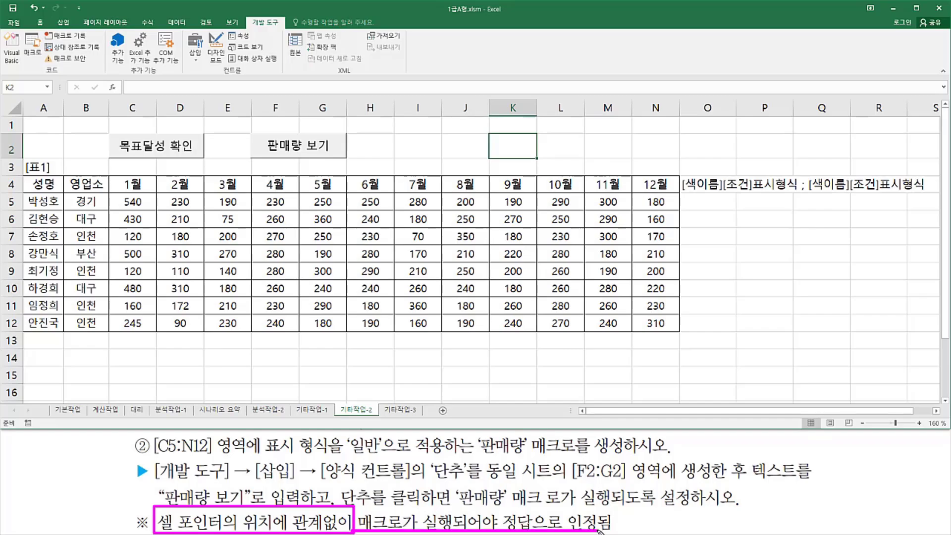
key("Escape")
left_click(532, 150)
left_click(578, 157)
left_click(647, 250)
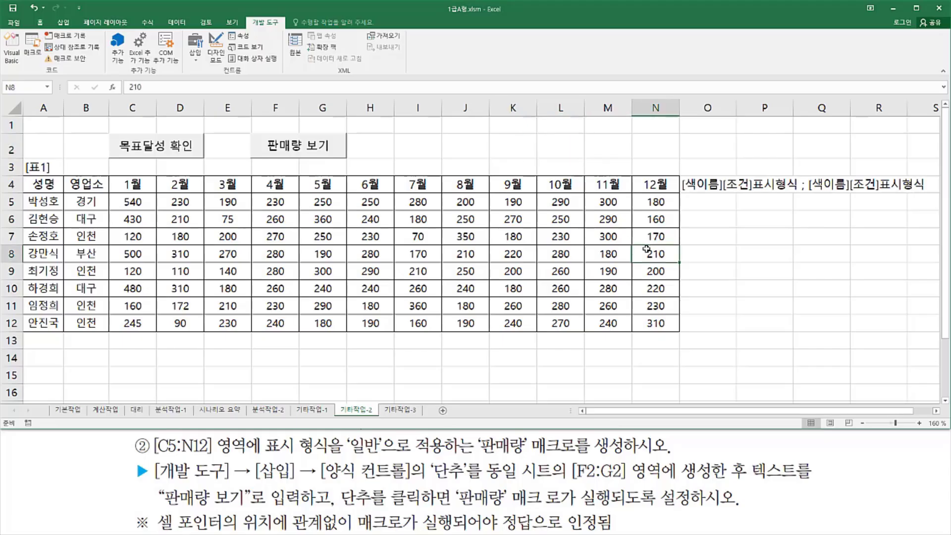
left_click(321, 273)
left_click(65, 272)
left_click(40, 209)
left_click(39, 180)
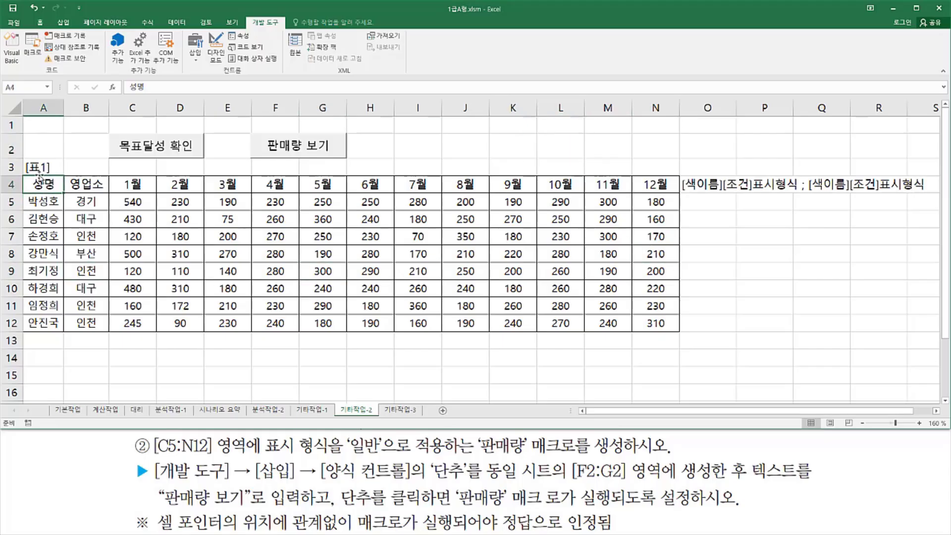
left_click(40, 170)
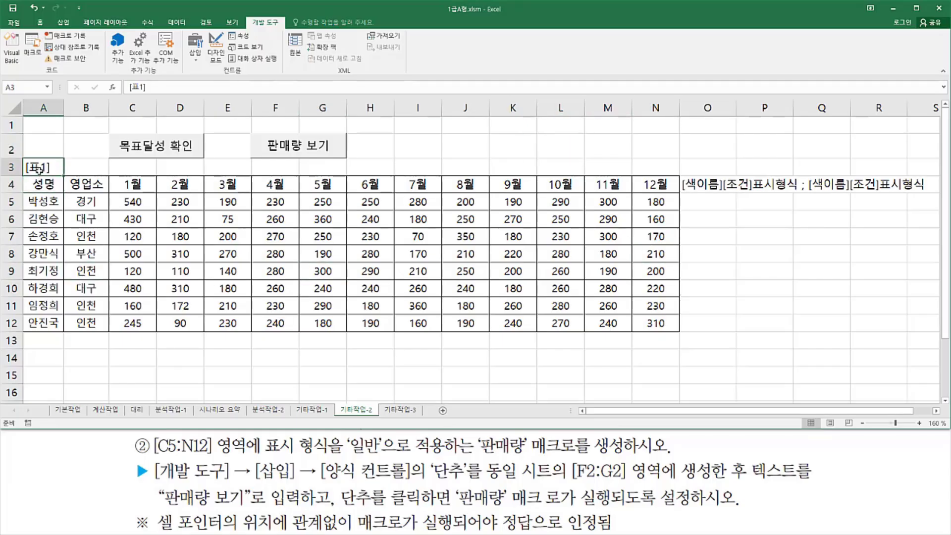
left_click(173, 145)
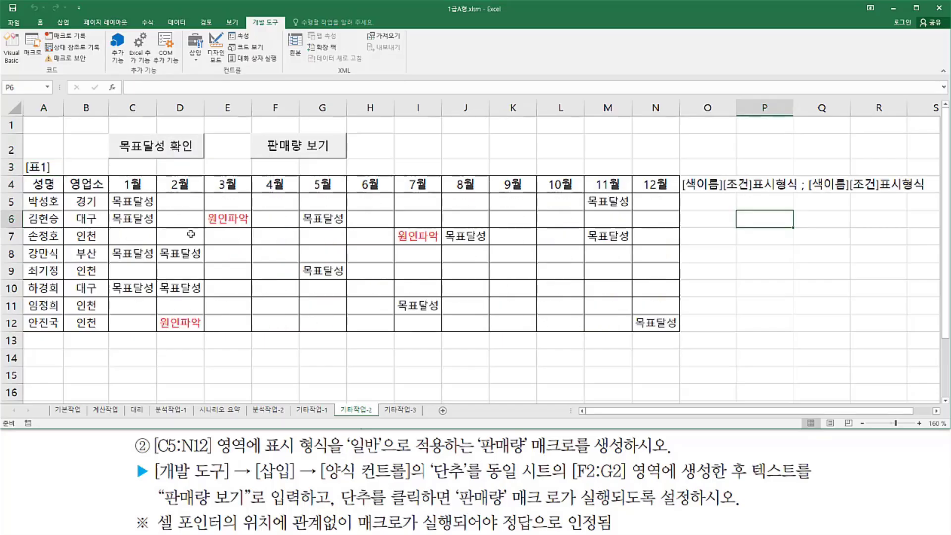
Select various cells inside and outside the table, ending at M11, and run the 판매량 보기 button's macro to test it.
left_click(386, 219)
left_click(455, 156)
left_click(491, 128)
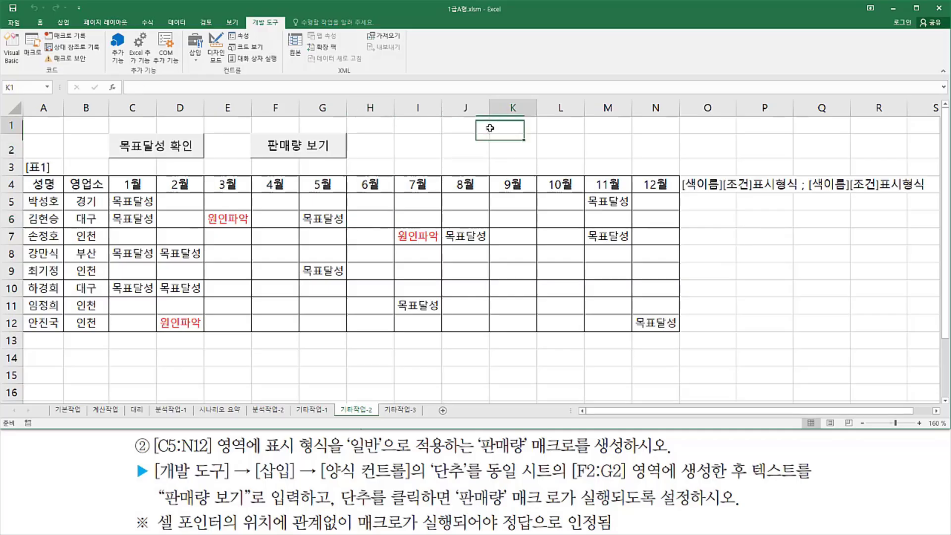
left_click(590, 154)
left_click(708, 219)
left_click(656, 271)
left_click(607, 306)
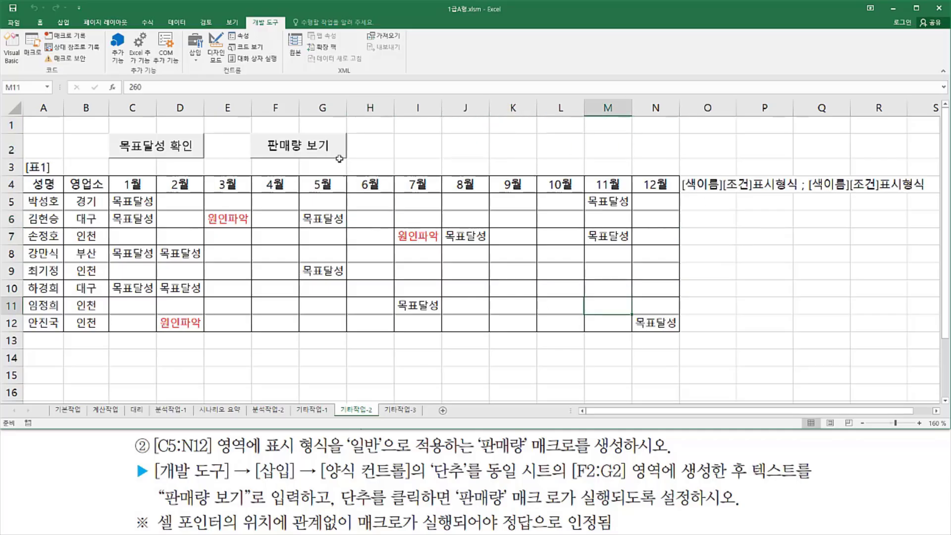
left_click(295, 155)
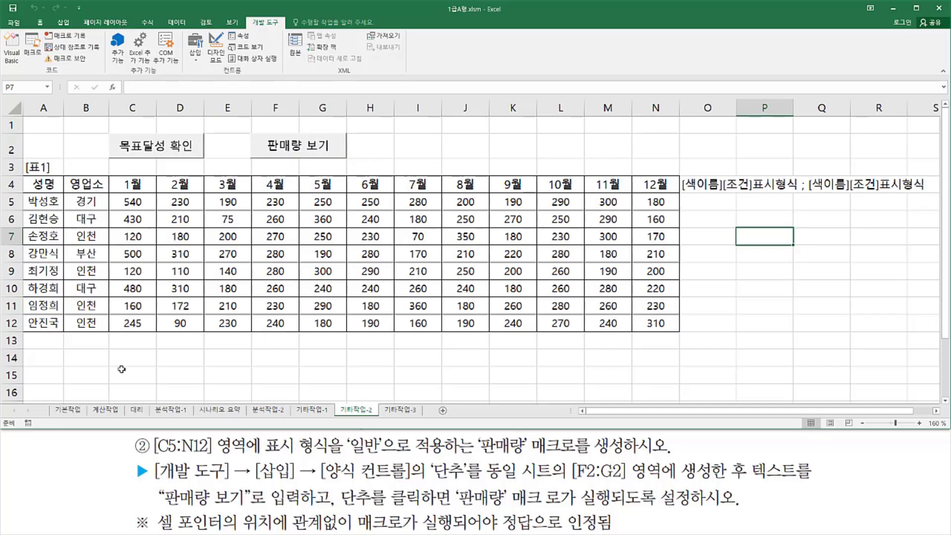
Alternate between the 목표달성 확인 and 판매량 보기 macros to recheck both, finishing with the sales figures in general format.
left_click(141, 243)
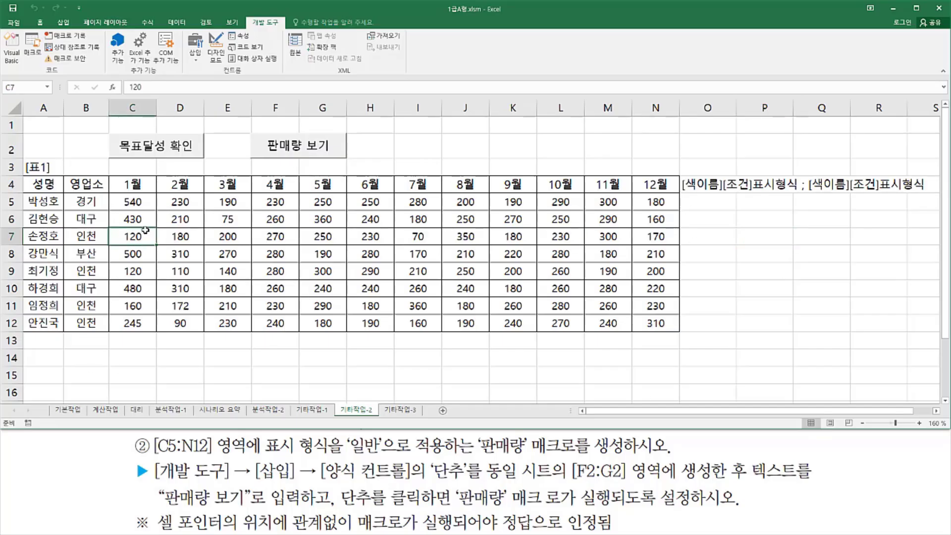
left_click(167, 150)
left_click(269, 147)
left_click(196, 148)
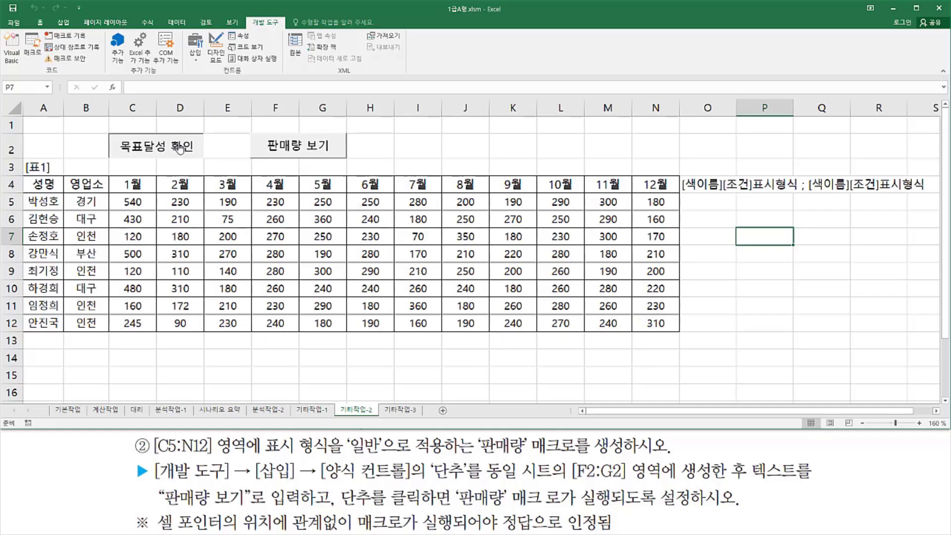
left_click(285, 150)
left_click(263, 242)
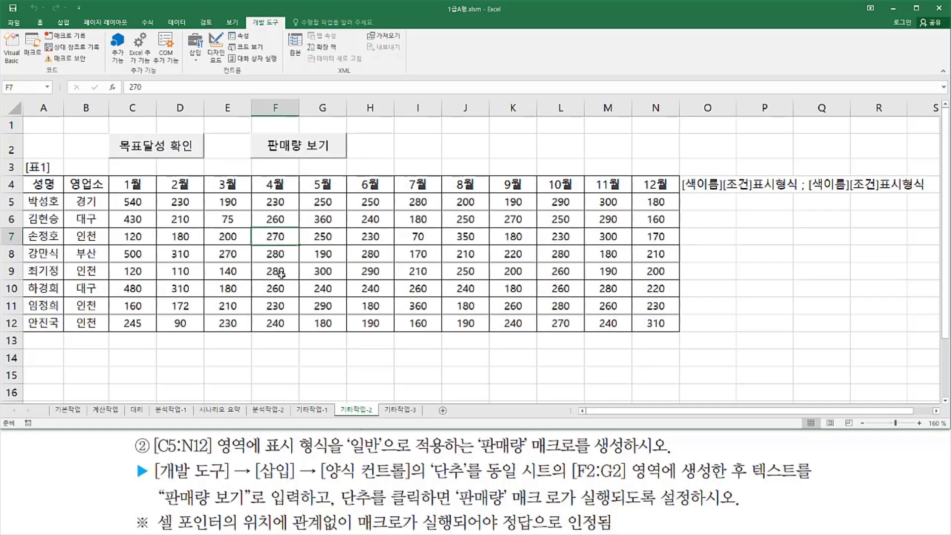
left_click(427, 337)
left_click(495, 355)
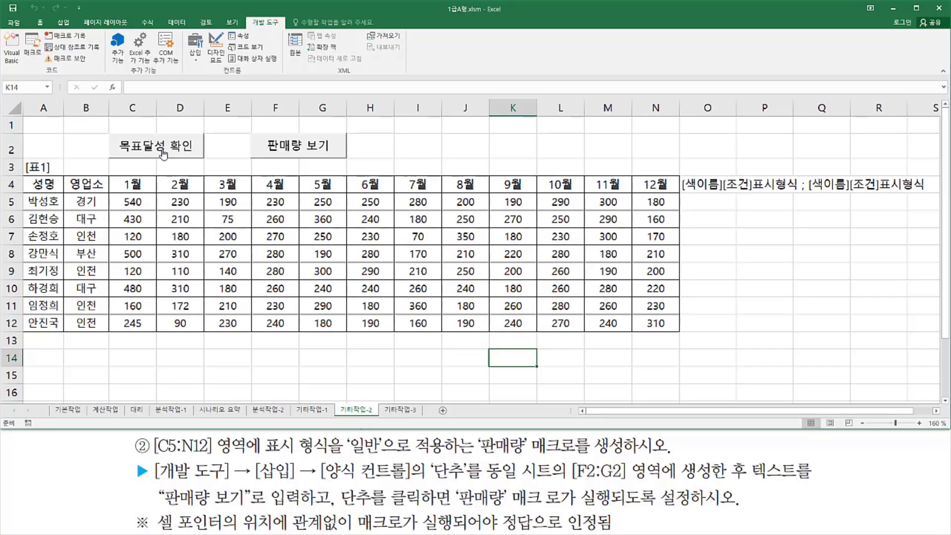
Enter the custom format code [>=300]"목표달성";[빨강][<=100]"원인파악";"" as a red note in cell J2.
left_click(458, 145)
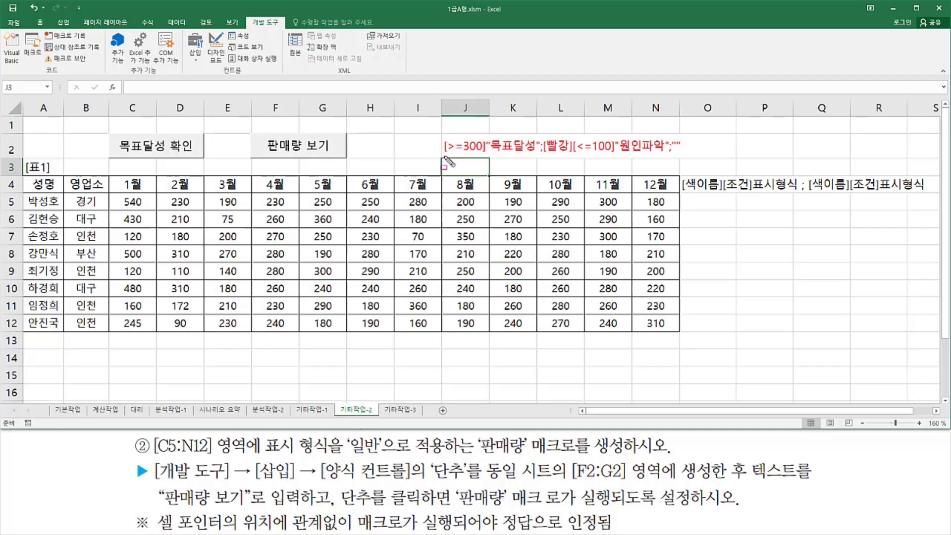
left_click_drag(443, 156, 539, 157)
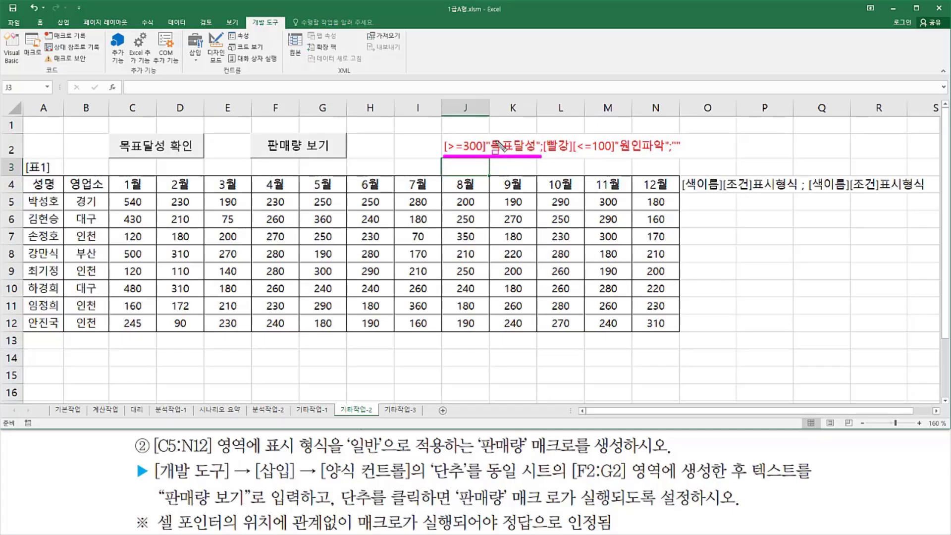
left_click_drag(495, 139, 533, 152)
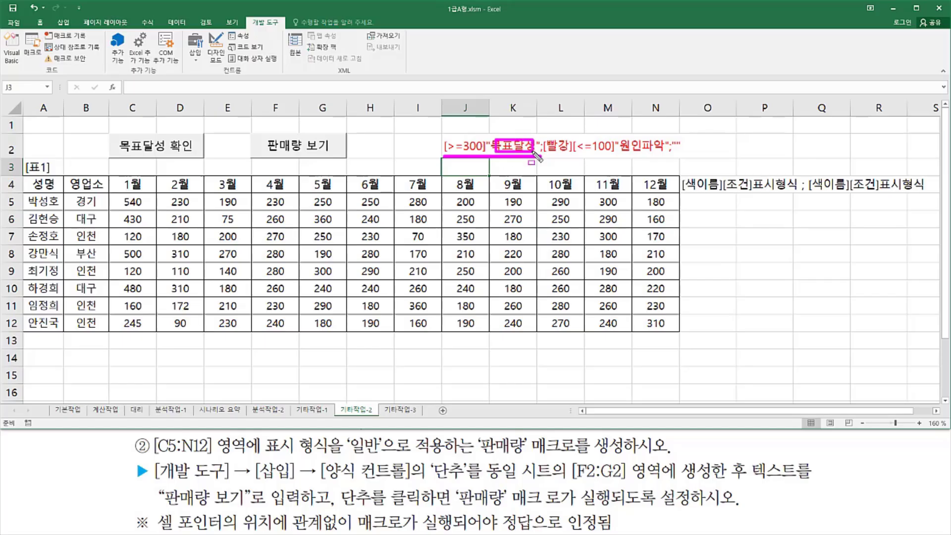
left_click(488, 133)
left_click(537, 131)
left_click_drag(573, 153, 615, 153)
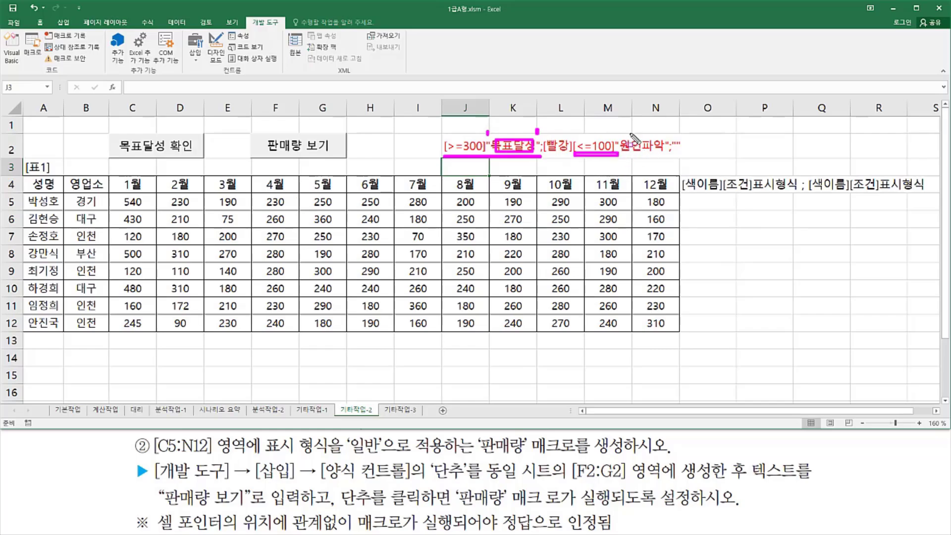
left_click_drag(545, 157, 675, 157)
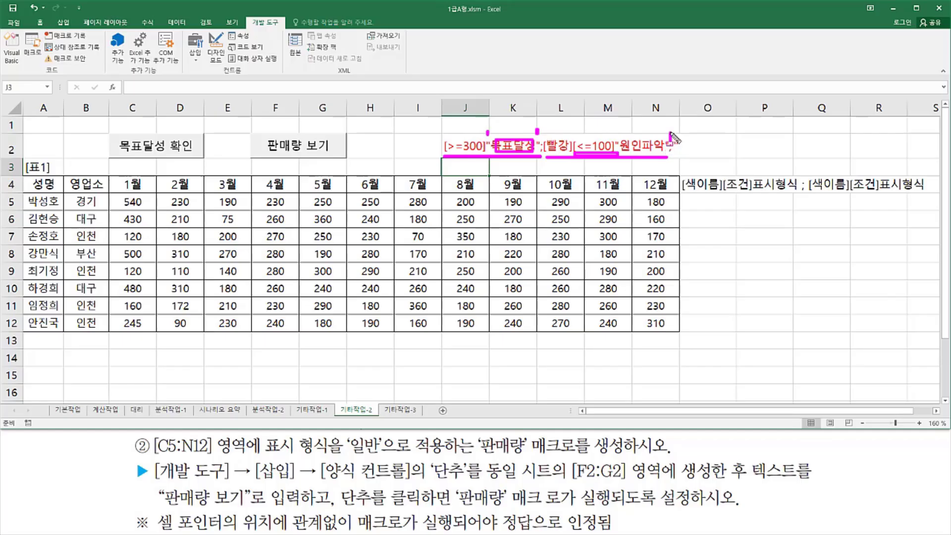
left_click_drag(669, 128, 670, 140)
left_click_drag(673, 145, 685, 146)
key("Escape")
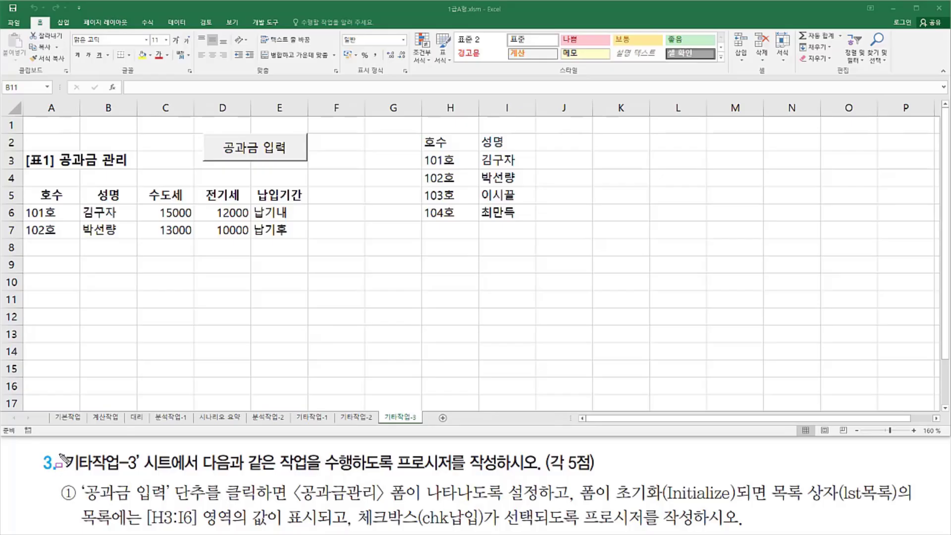
mouse_move(59, 451)
left_mouse_down()
mouse_move(99, 473)
mouse_move(143, 475)
left_mouse_up()
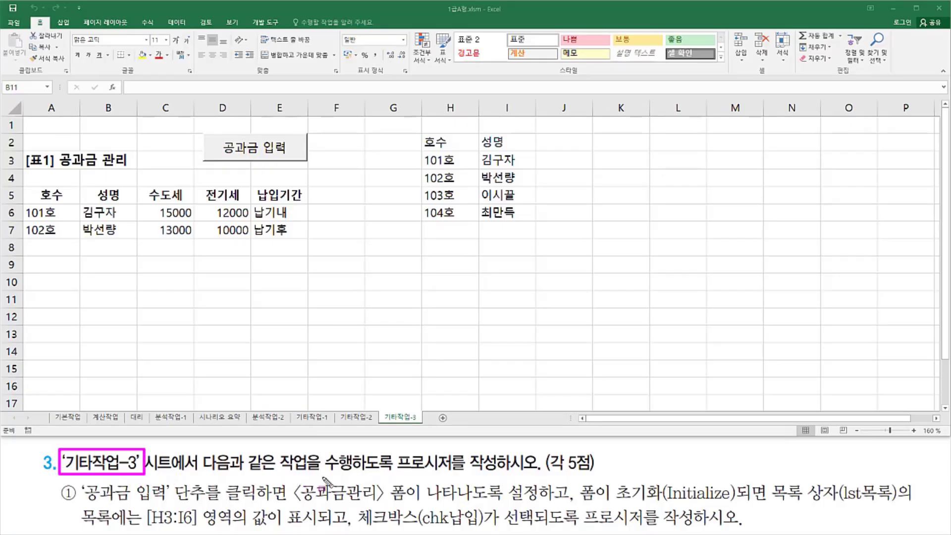
left_click_drag(394, 474, 455, 474)
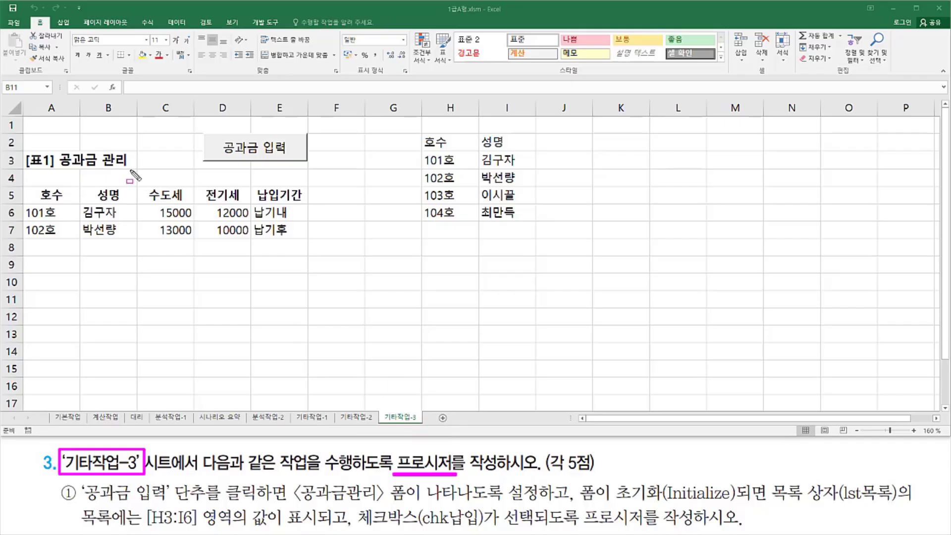
mouse_move(22, 114)
left_mouse_down()
mouse_move(546, 227)
mouse_move(546, 263)
left_mouse_up()
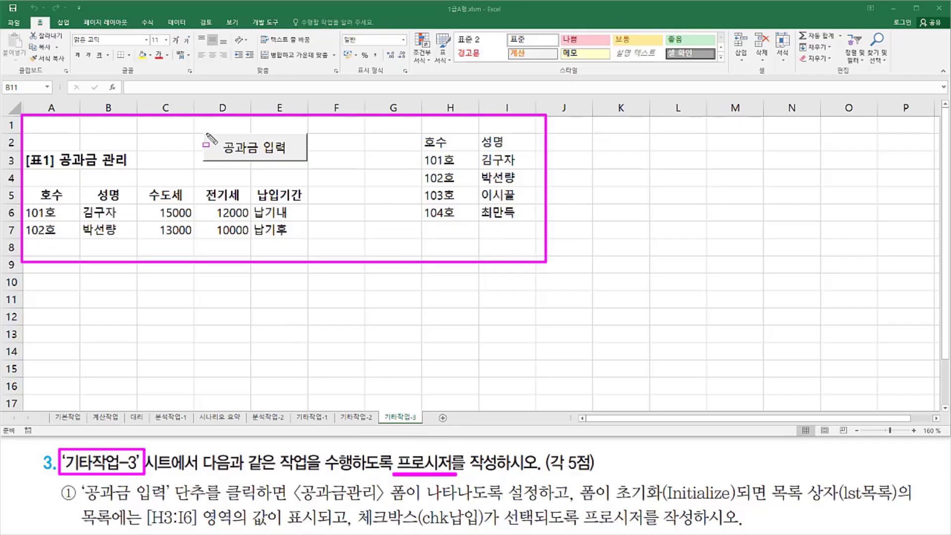
mouse_move(206, 133)
left_mouse_down()
mouse_move(248, 164)
mouse_move(310, 162)
left_mouse_up()
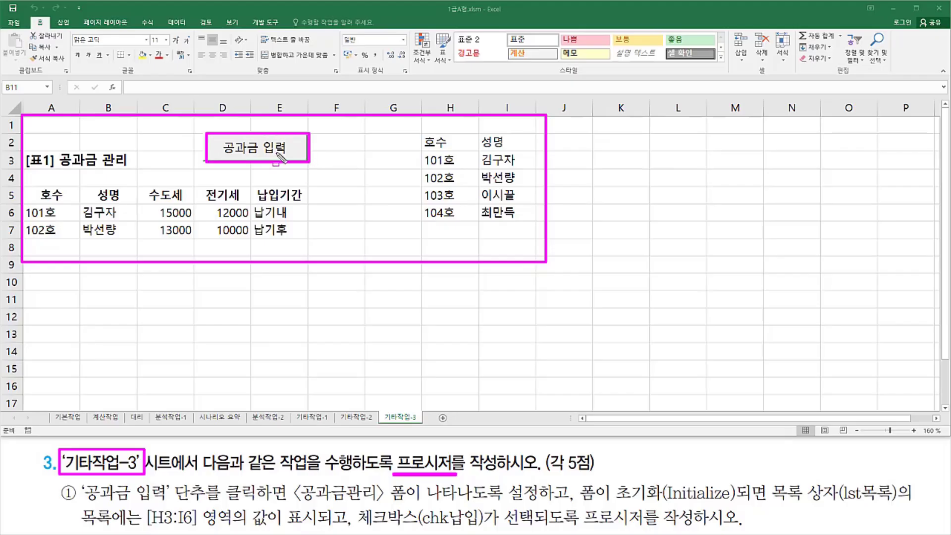
key("Escape")
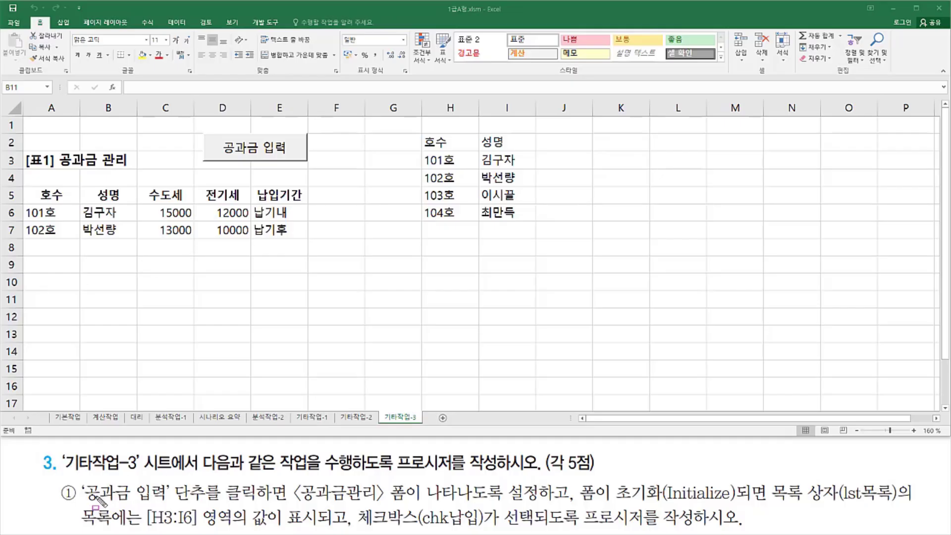
mouse_move(82, 503)
left_mouse_down()
mouse_move(170, 501)
mouse_move(99, 483)
mouse_move(82, 500)
left_mouse_up()
left_click_drag(175, 504, 213, 504)
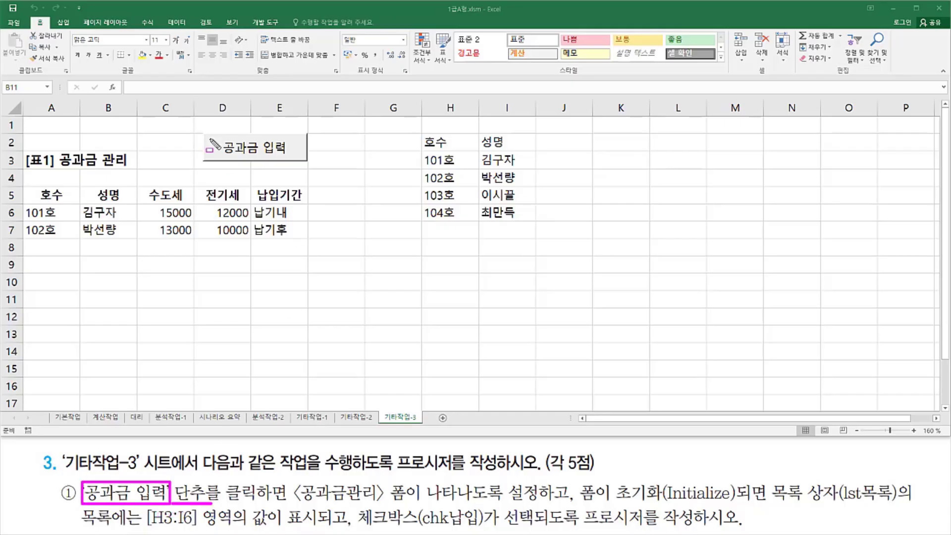
left_click_drag(207, 132, 309, 161)
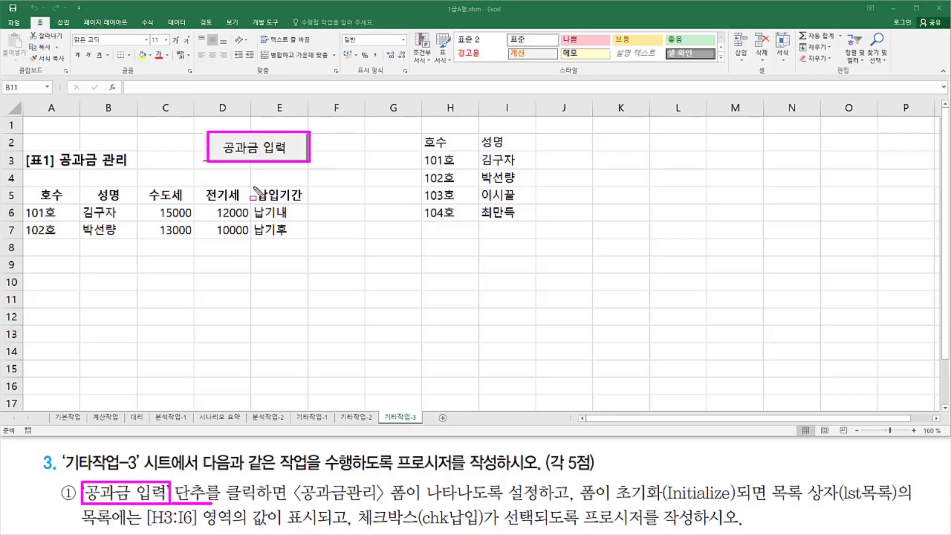
mouse_move(226, 484)
left_mouse_down()
mouse_move(278, 505)
mouse_move(290, 490)
mouse_move(290, 510)
mouse_move(408, 506)
left_mouse_up()
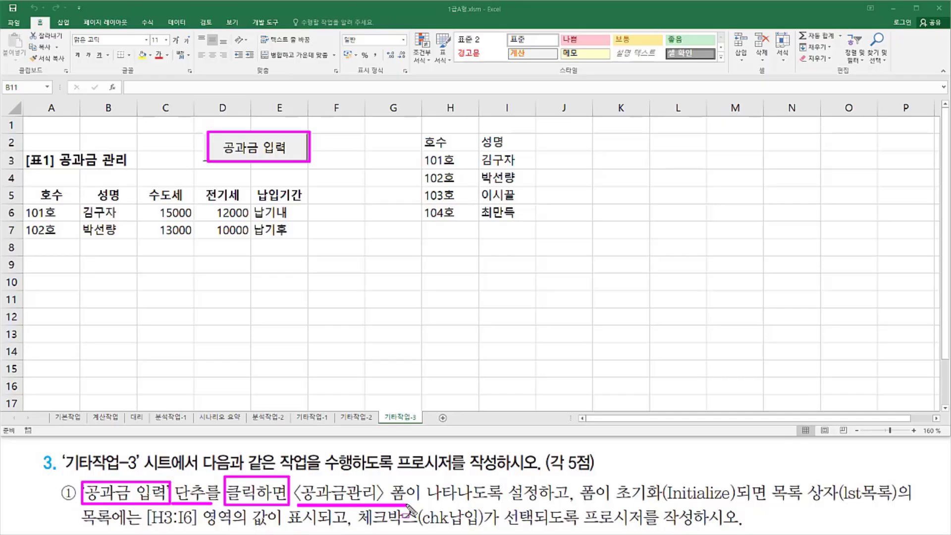
left_click_drag(408, 505, 543, 505)
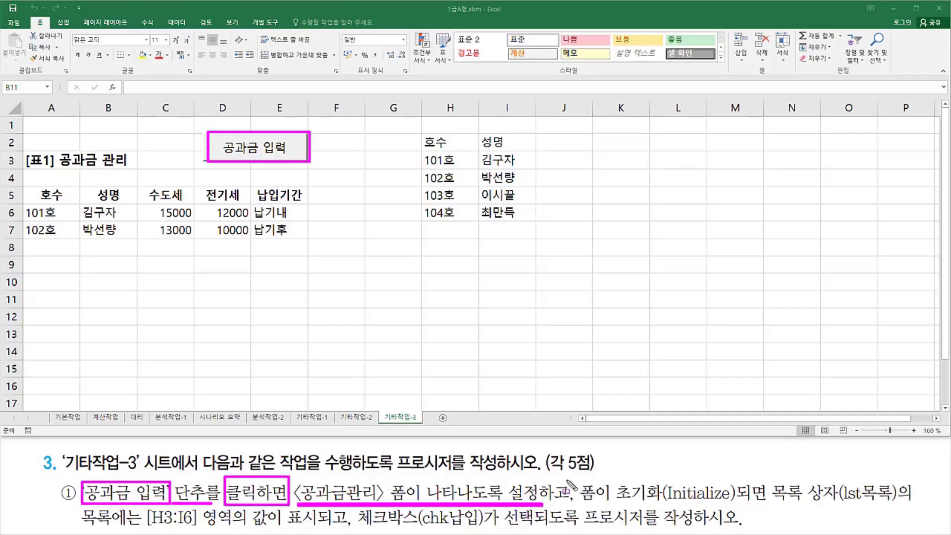
left_click_drag(567, 474, 568, 505)
key("Escape")
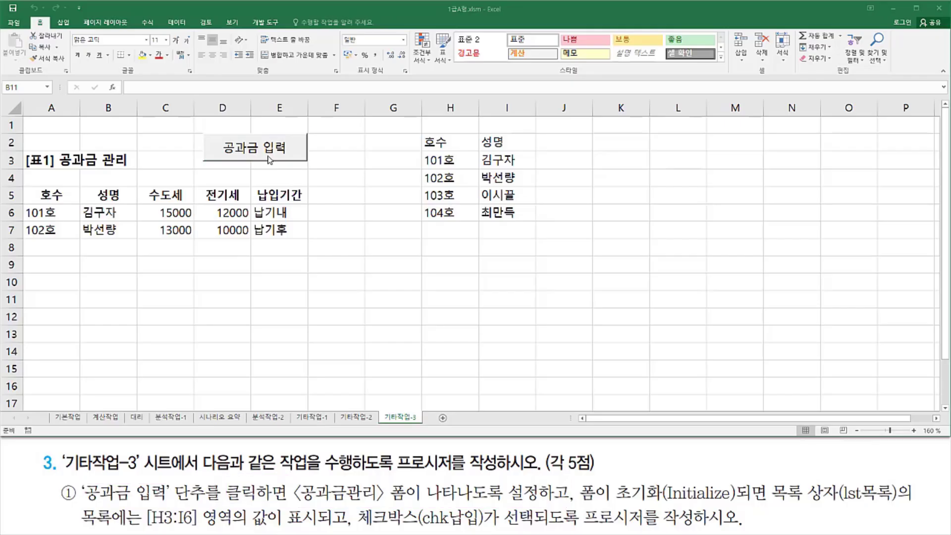
Turn on design mode on sheet 기타작업-3 and open the click event procedure of the 공과금 입력 button.
left_click(268, 159)
left_click(269, 159)
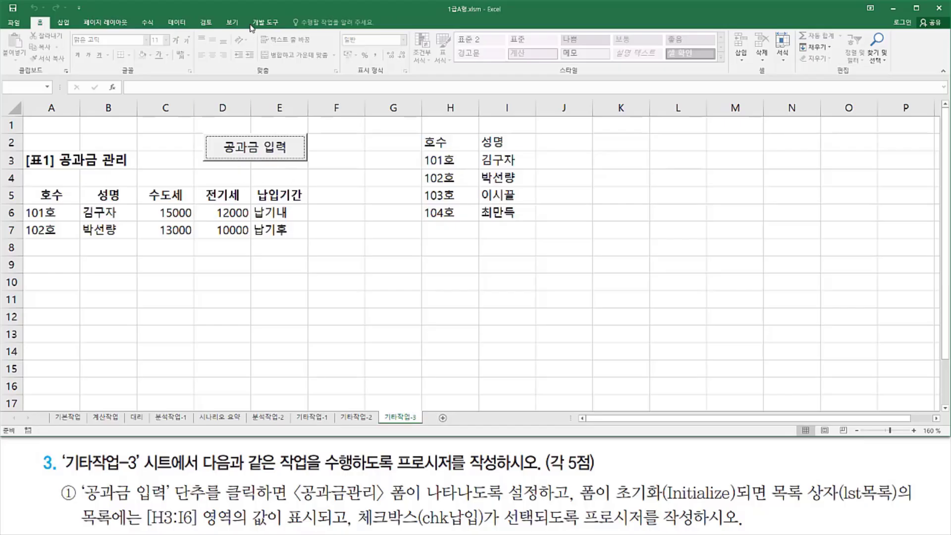
left_click_drag(249, 17, 285, 30)
key("Escape")
left_click(268, 23)
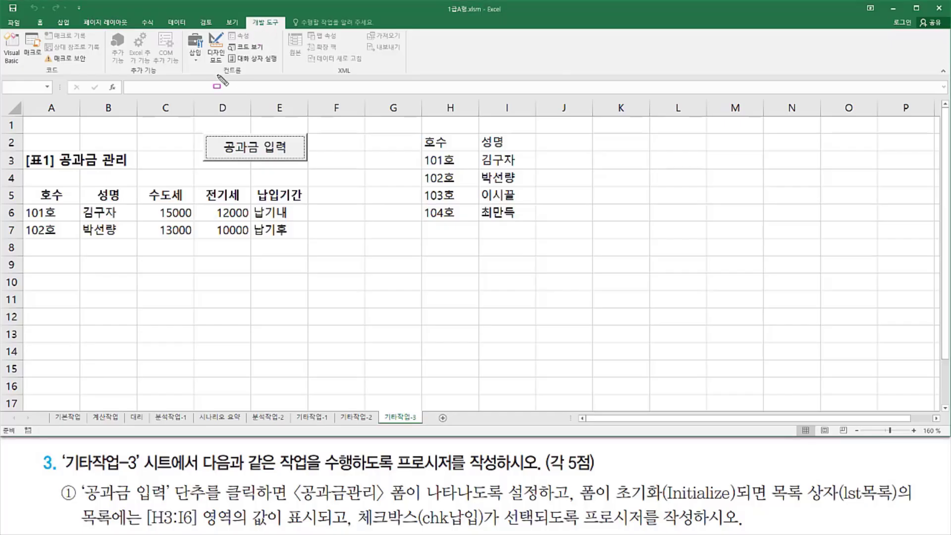
left_click_drag(218, 76, 251, 76)
left_click_drag(198, 25, 234, 79)
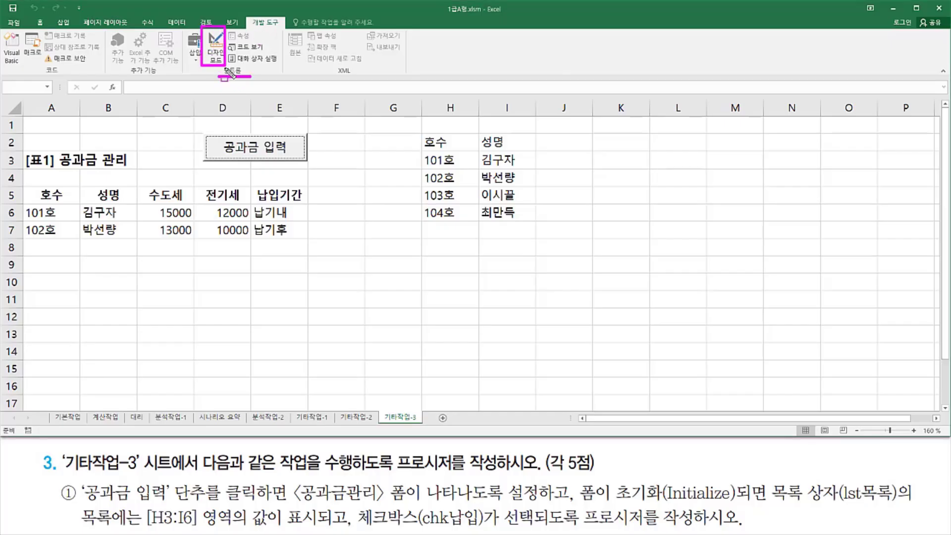
key("Escape")
left_click(215, 44)
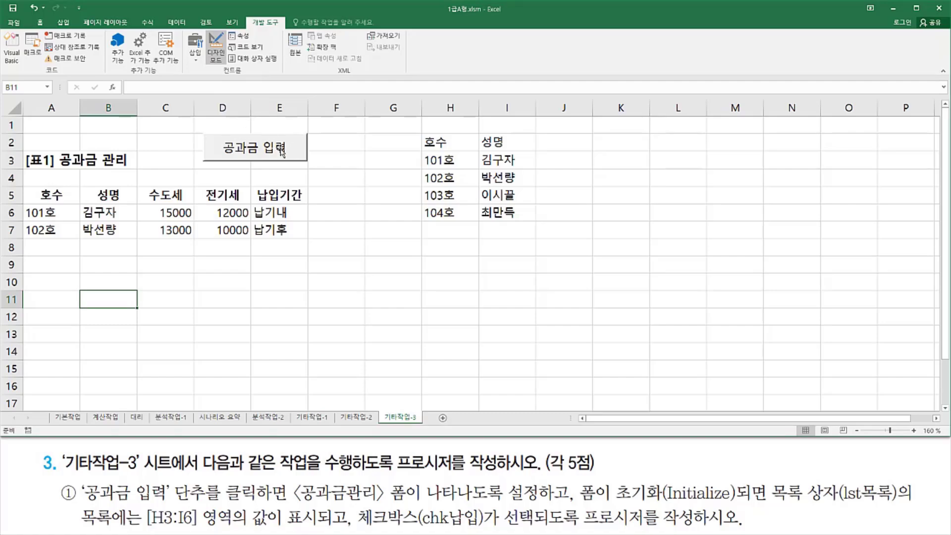
left_click(281, 151)
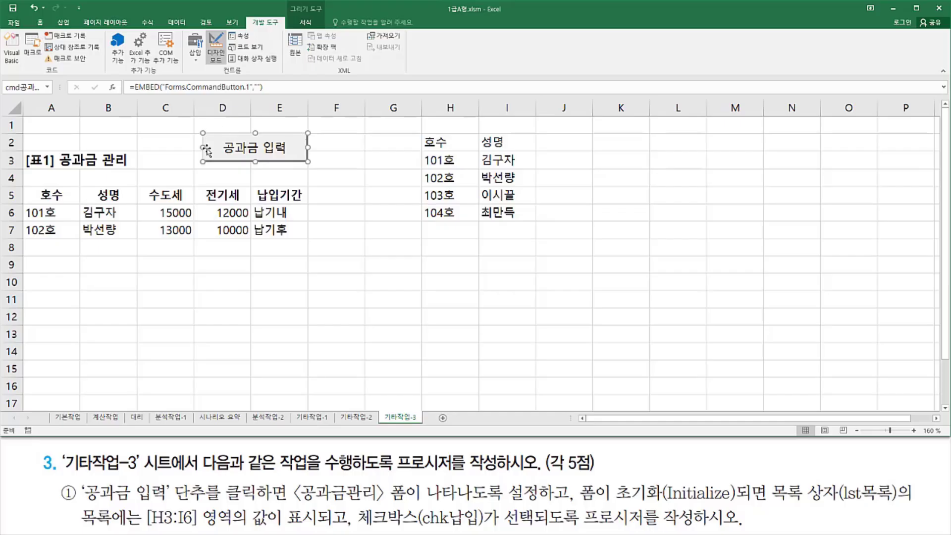
double_click(295, 142)
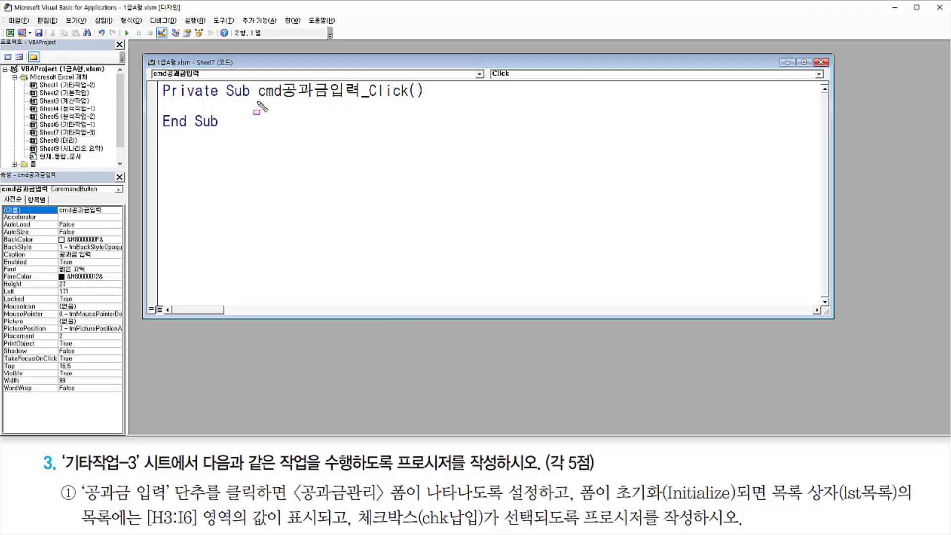
Add the statement 공과금관리.Show to the cmd공과금입력_Click procedure, with blank lines around it.
left_click_drag(257, 103, 434, 103)
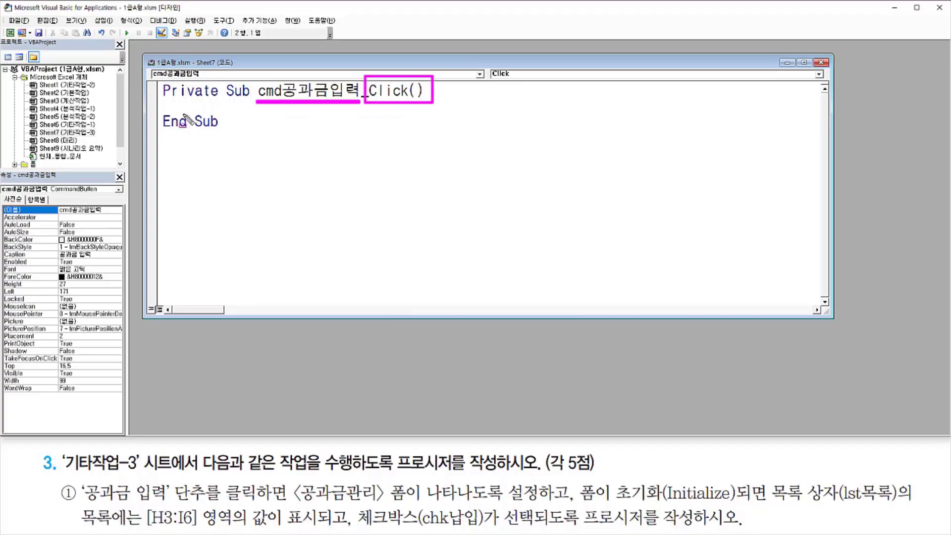
left_click_drag(164, 100, 231, 113)
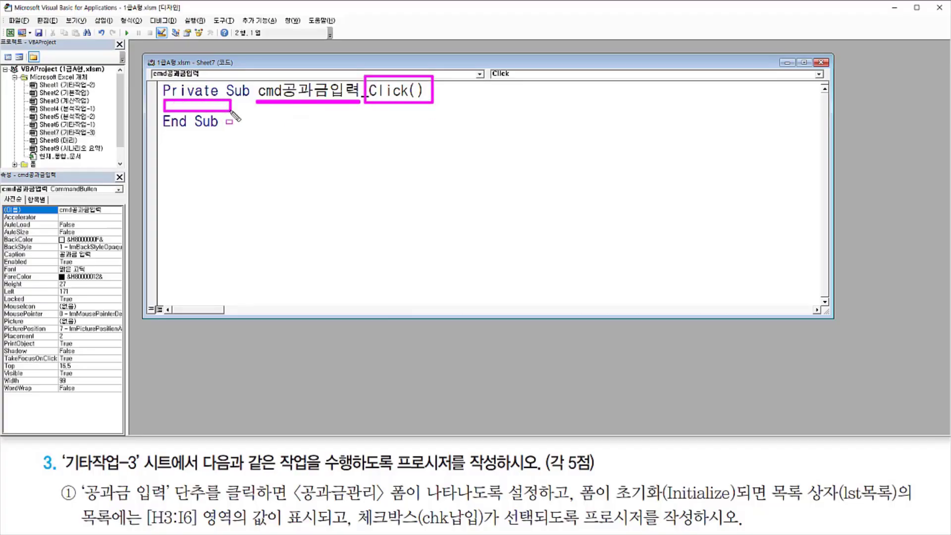
key("Escape")
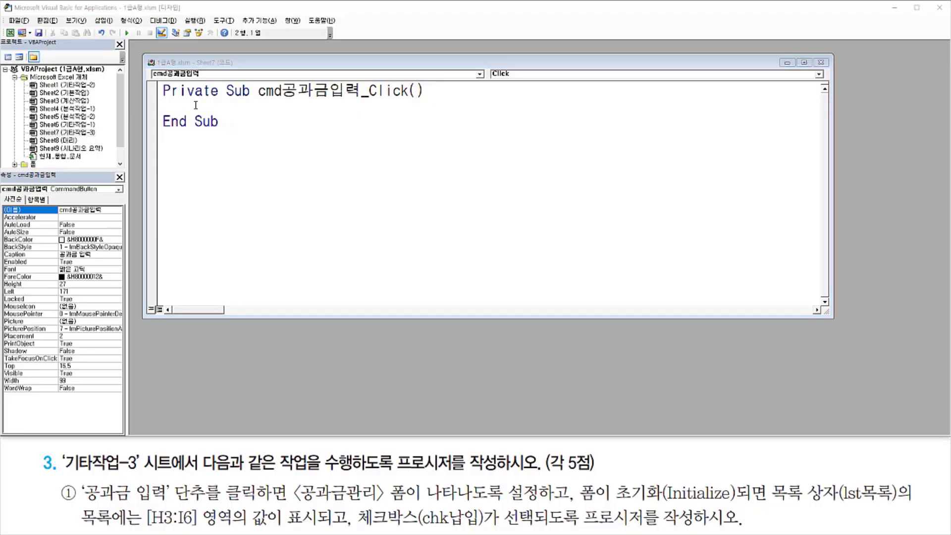
key("Return")
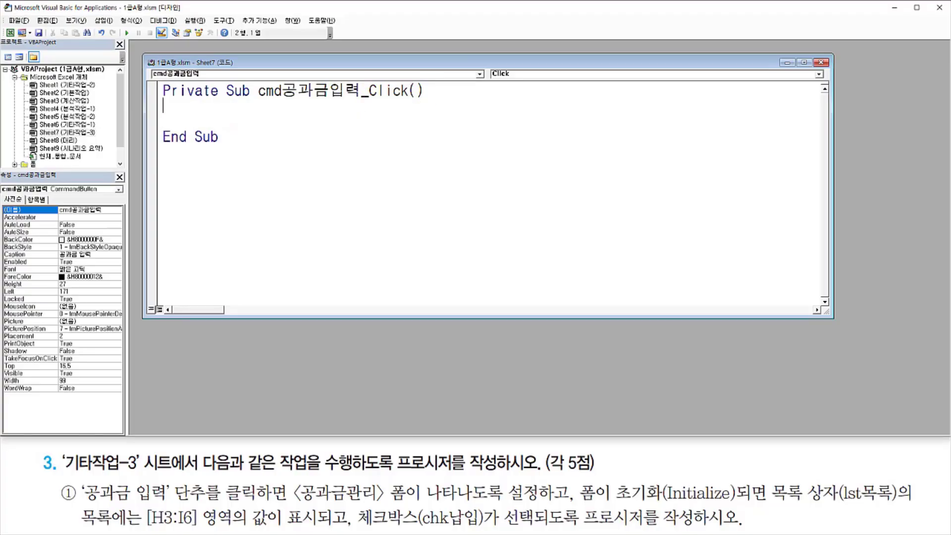
key("Return")
key("ctrl+2")
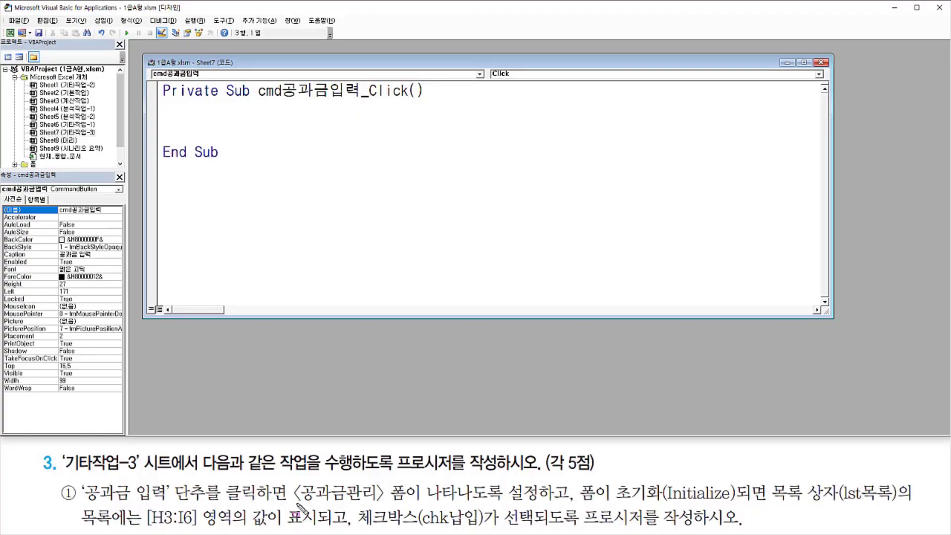
left_click_drag(296, 504, 404, 503)
key("Escape")
type("rhd")
key("BackSpace")
key("BackSpace")
key("BackSpace")
key("Hangul")
type("공과")
type("금관ㄹ")
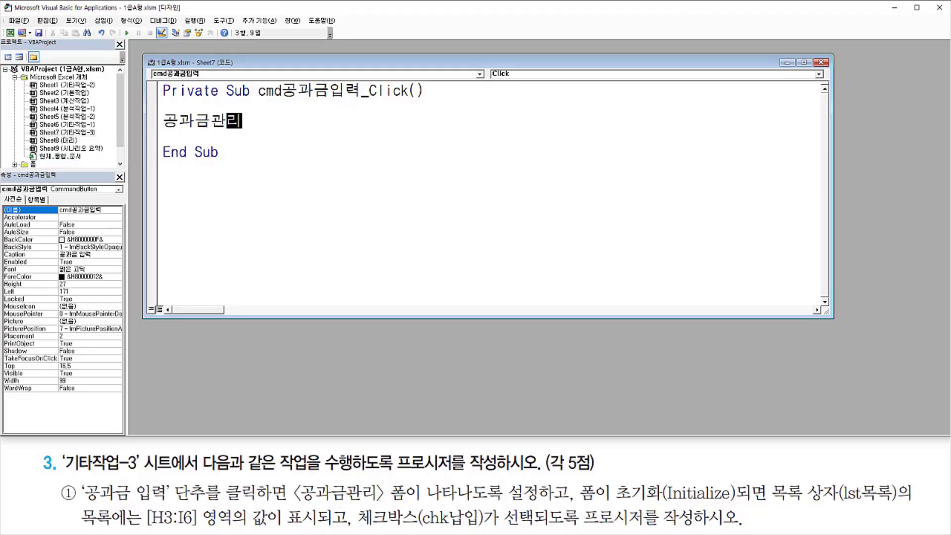
type(".")
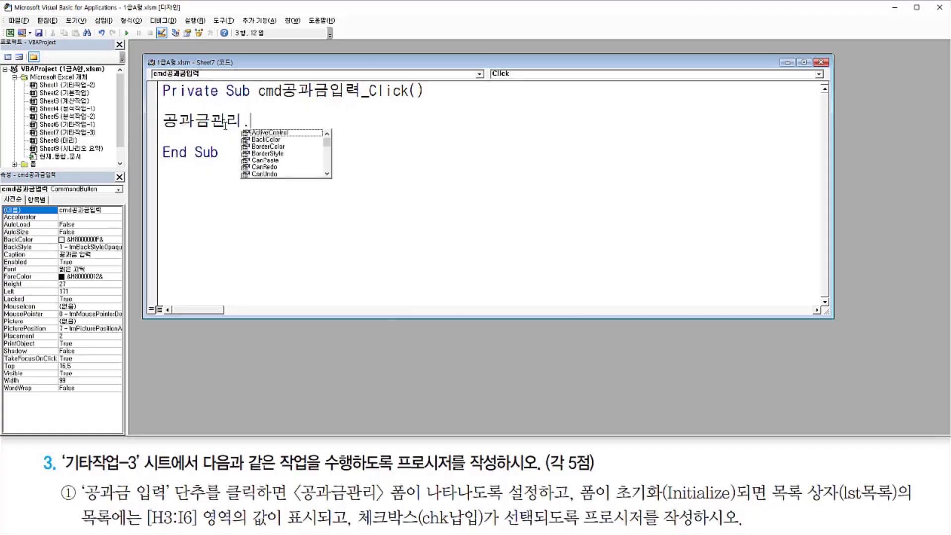
type("show")
key("Tab")
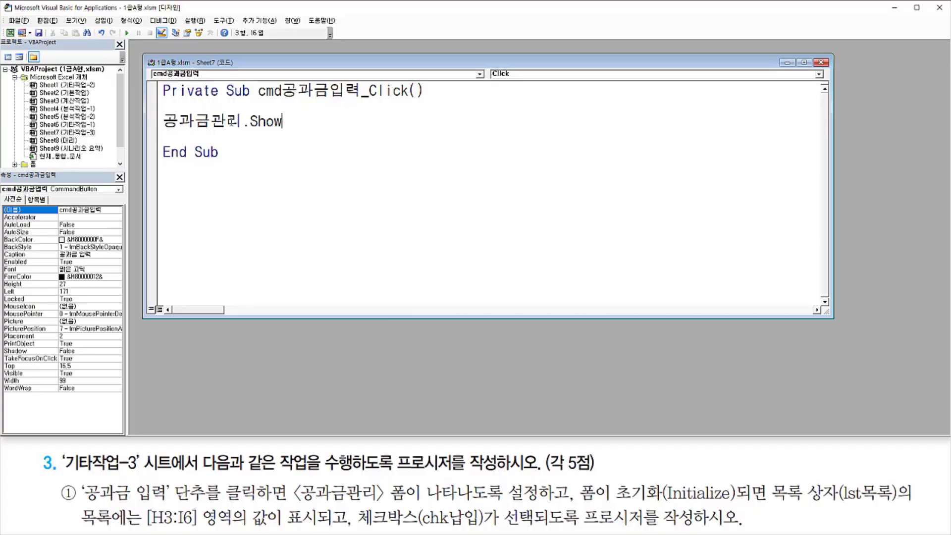
Return to the worksheet, leave design mode and run the 공과금 입력 button to test that it opens the form.
left_click_drag(572, 480, 573, 524)
left_click_drag(163, 133, 287, 133)
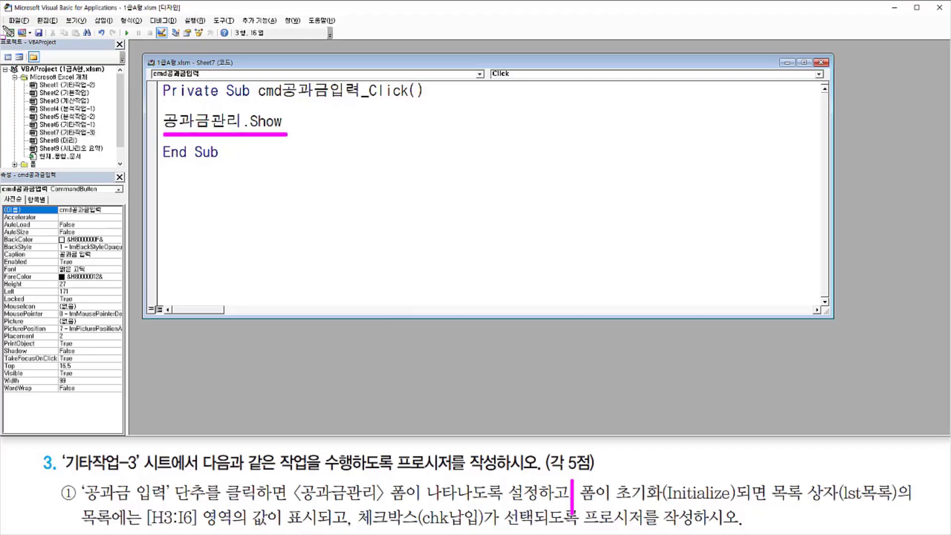
mouse_move(5, 26)
left_mouse_down()
mouse_move(20, 42)
mouse_move(4, 25)
left_mouse_up()
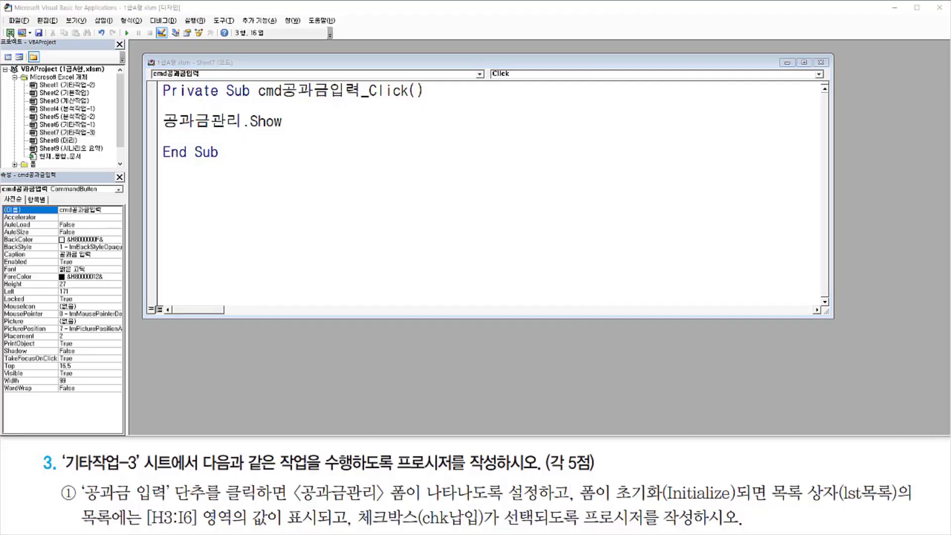
left_click(11, 33)
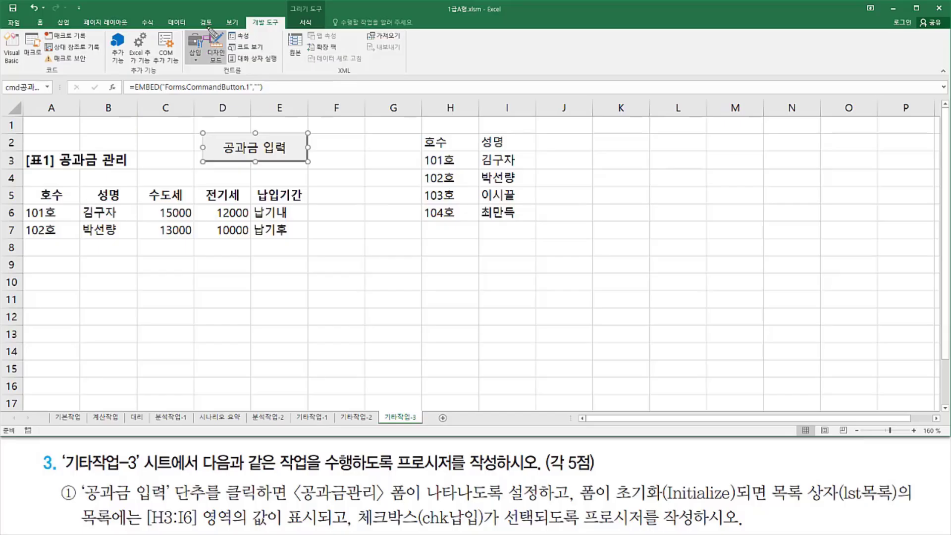
left_click_drag(208, 27, 226, 71)
key("Escape")
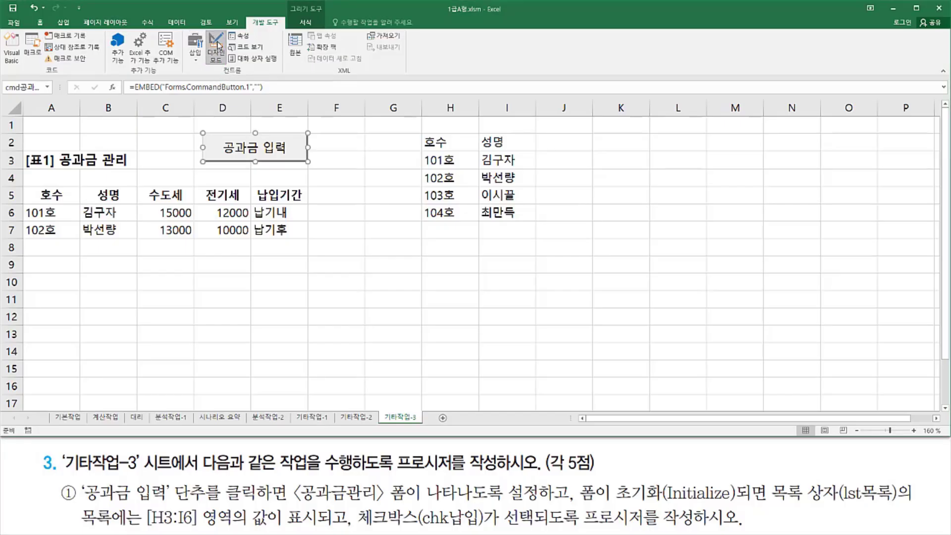
left_click(214, 40)
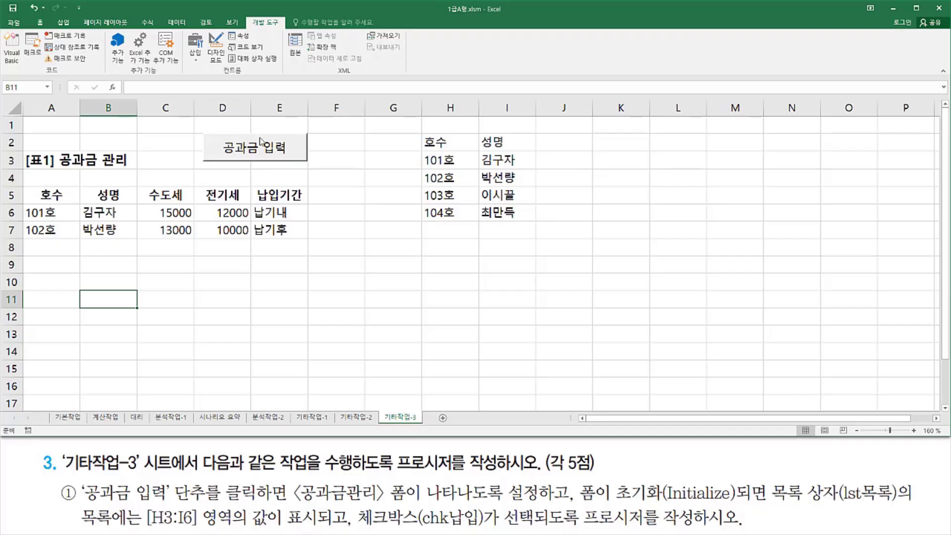
left_click(281, 150)
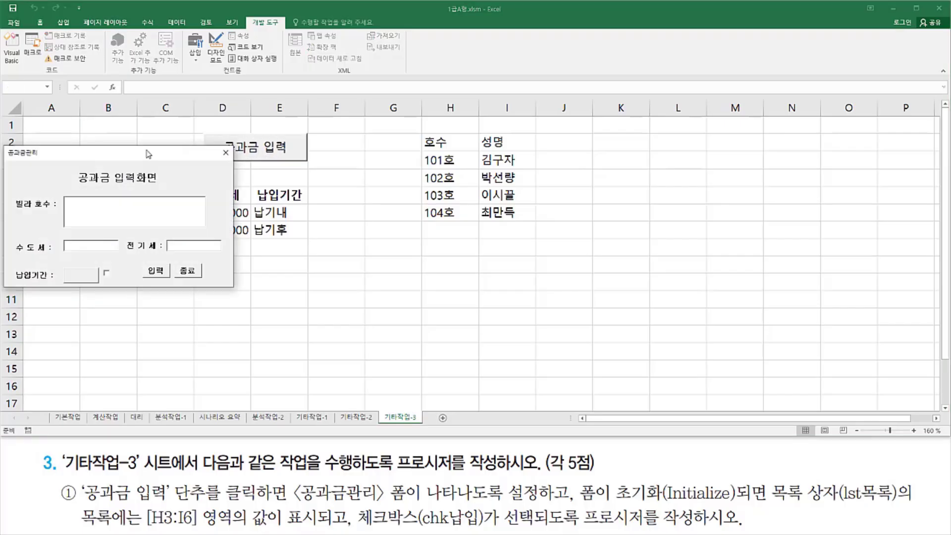
left_click_drag(109, 163, 473, 255)
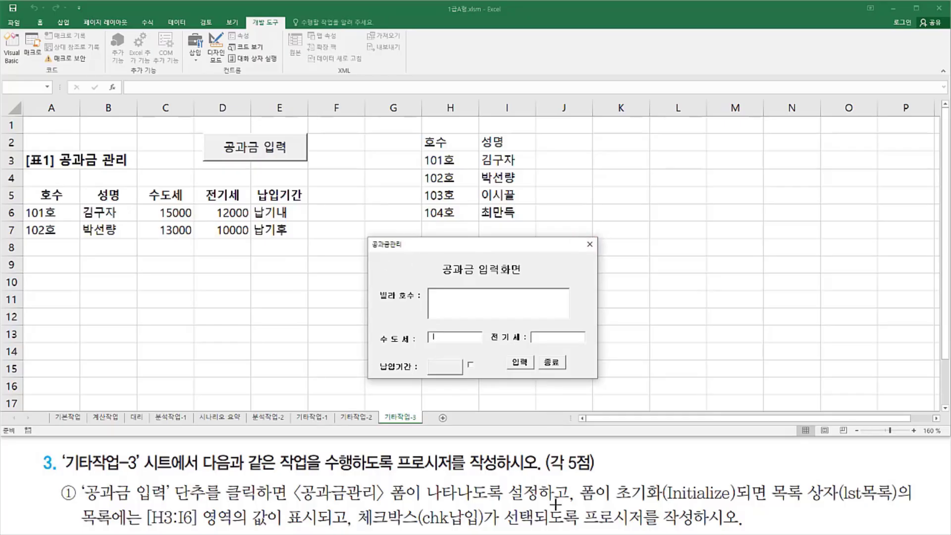
Examine the form's list box and checkbox against range H3:I6 and the initialization requirements, and close the form.
left_click_drag(572, 476, 572, 505)
mouse_move(584, 503)
left_mouse_down()
mouse_move(792, 506)
mouse_move(769, 505)
mouse_move(911, 523)
mouse_move(901, 516)
left_mouse_up()
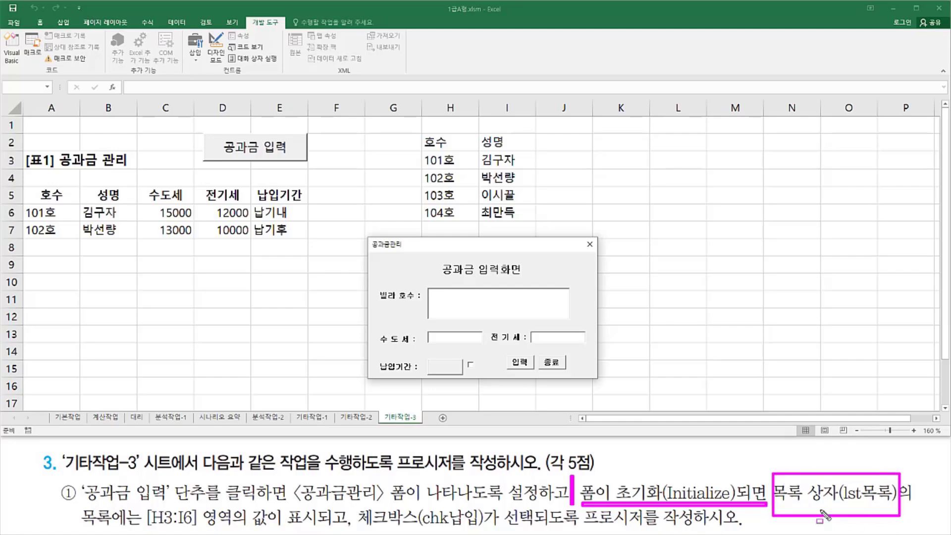
left_click_drag(429, 289, 569, 321)
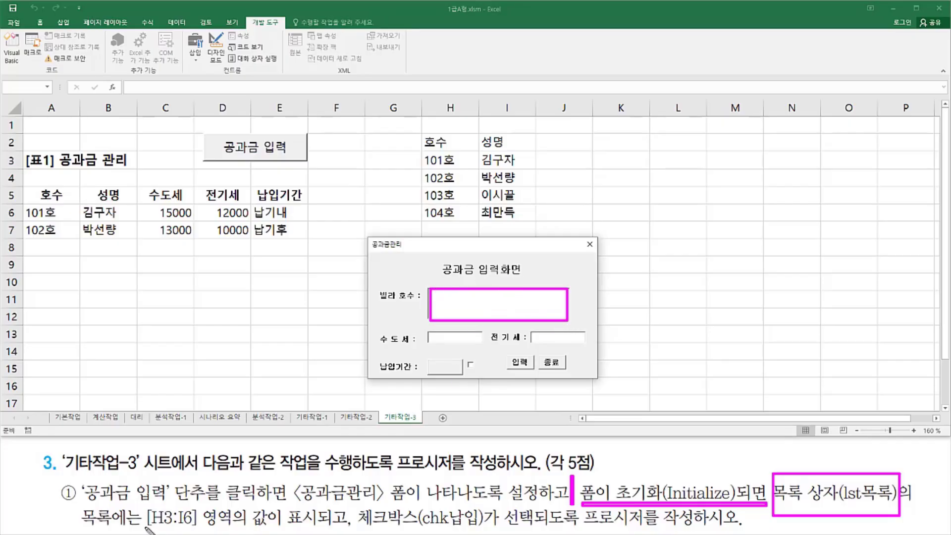
mouse_move(145, 528)
left_mouse_down()
mouse_move(324, 529)
mouse_move(322, 510)
left_mouse_up()
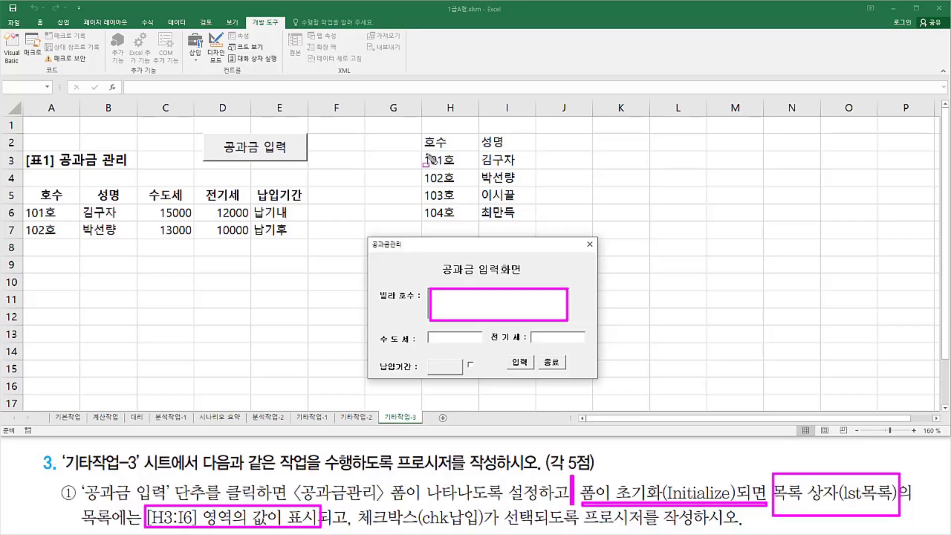
mouse_move(427, 153)
left_mouse_down()
mouse_move(500, 214)
mouse_move(531, 221)
left_mouse_up()
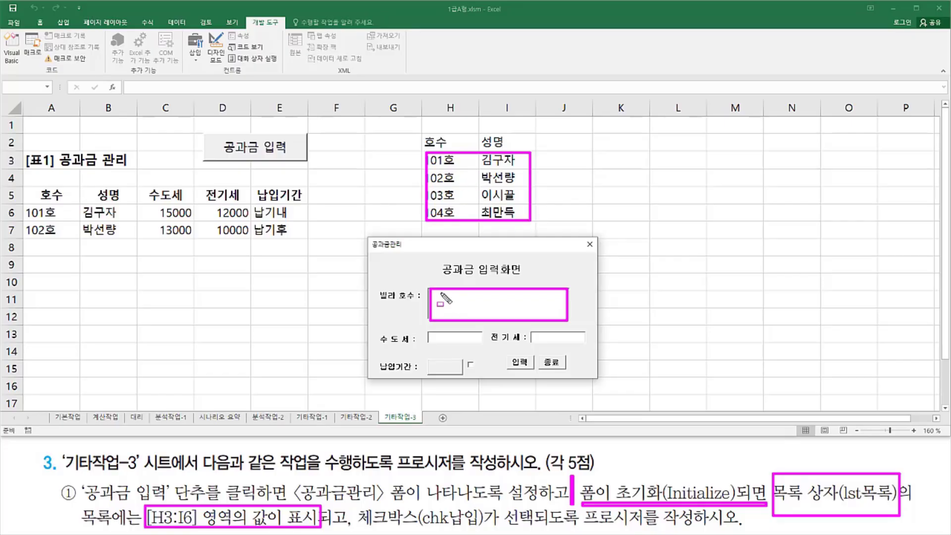
mouse_move(441, 294)
left_mouse_down()
mouse_move(488, 317)
mouse_move(540, 318)
left_mouse_up()
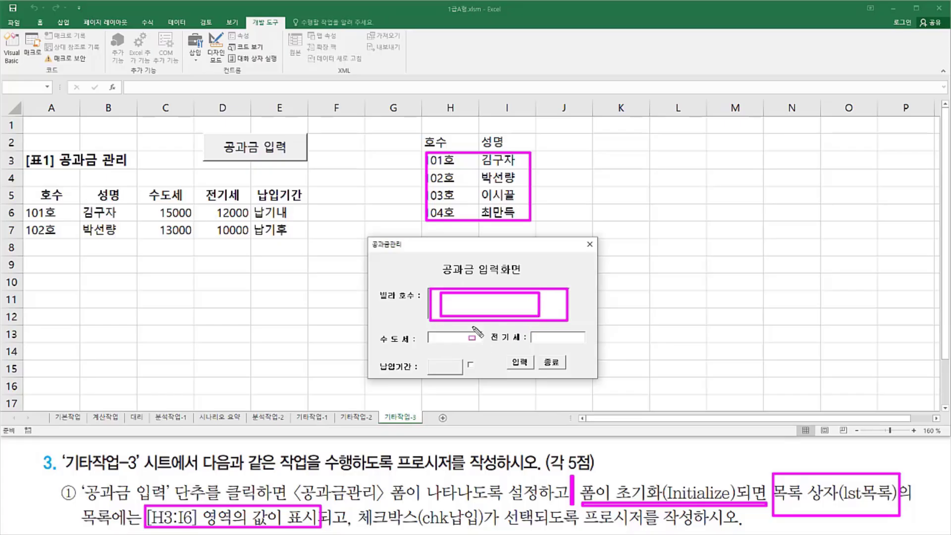
left_click_drag(355, 526, 490, 527)
mouse_move(462, 372)
left_mouse_down()
mouse_move(476, 359)
mouse_move(476, 376)
mouse_move(467, 364)
left_mouse_up()
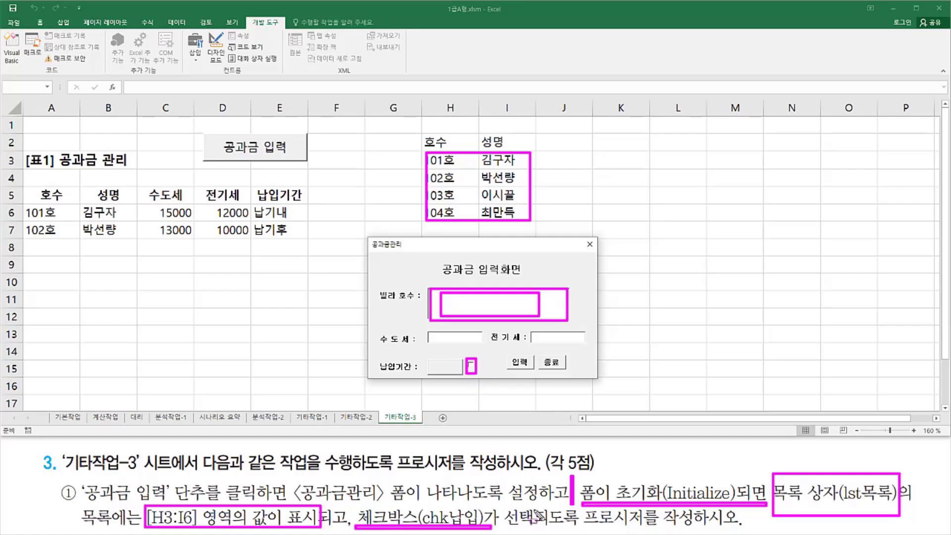
left_click_drag(501, 529, 718, 527)
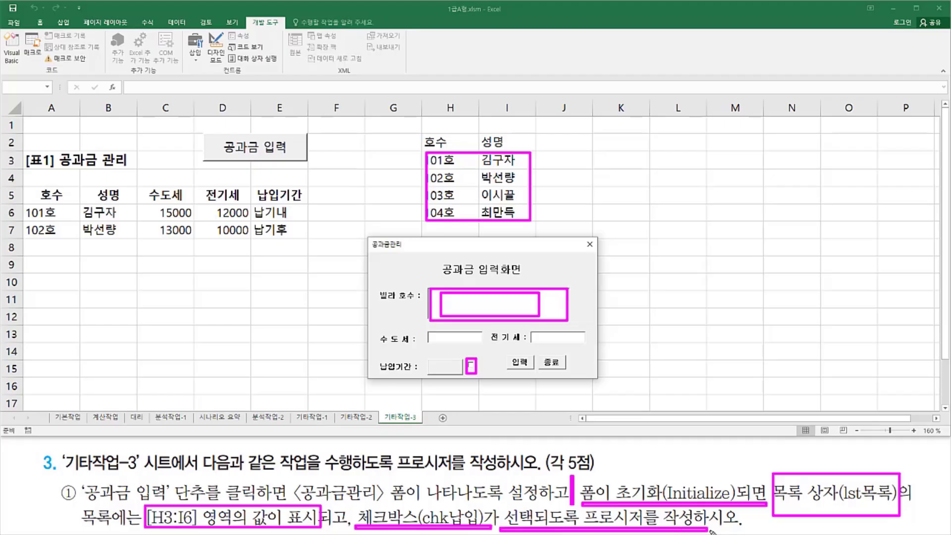
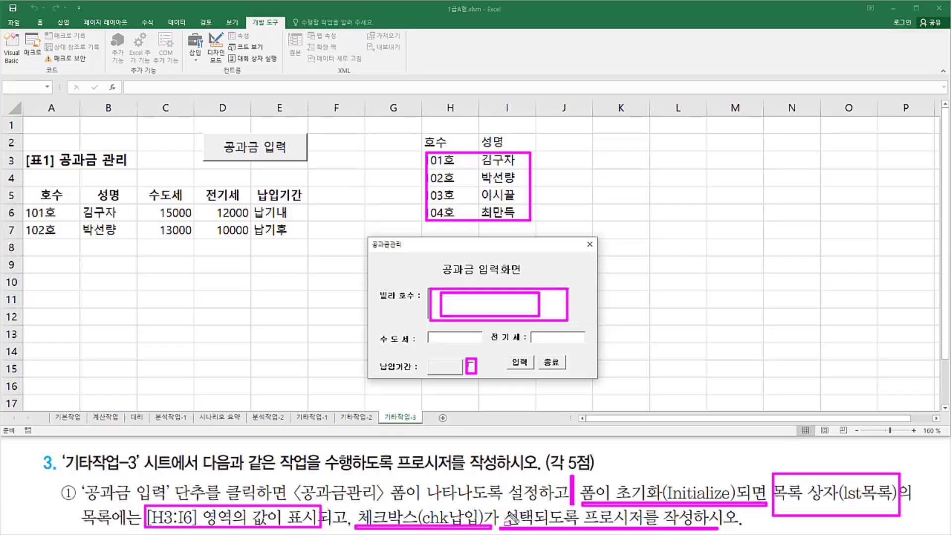
left_click_drag(504, 504, 536, 527)
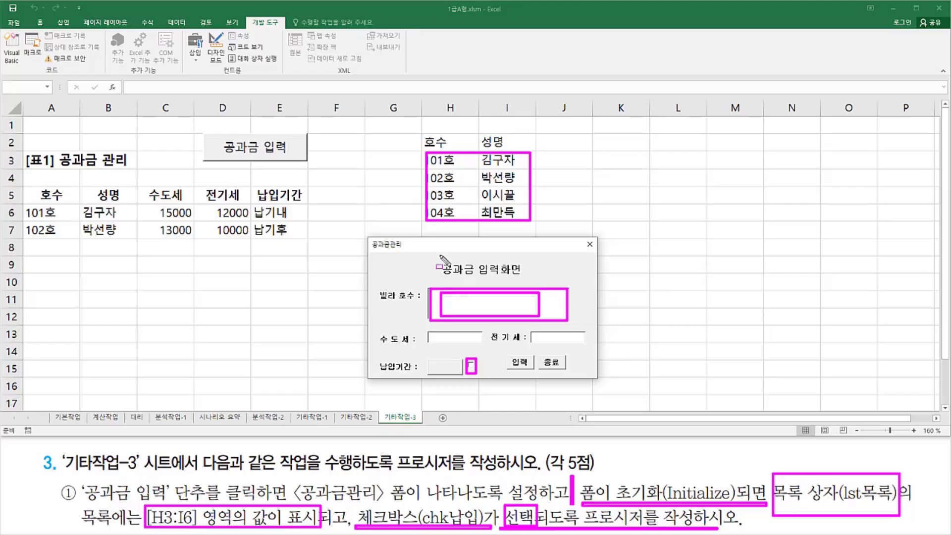
key("Escape")
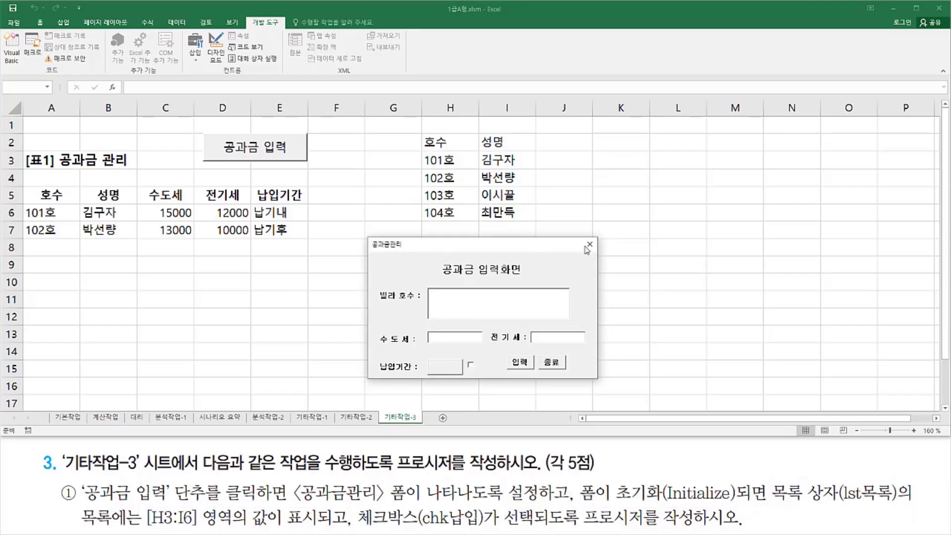
left_click(589, 245)
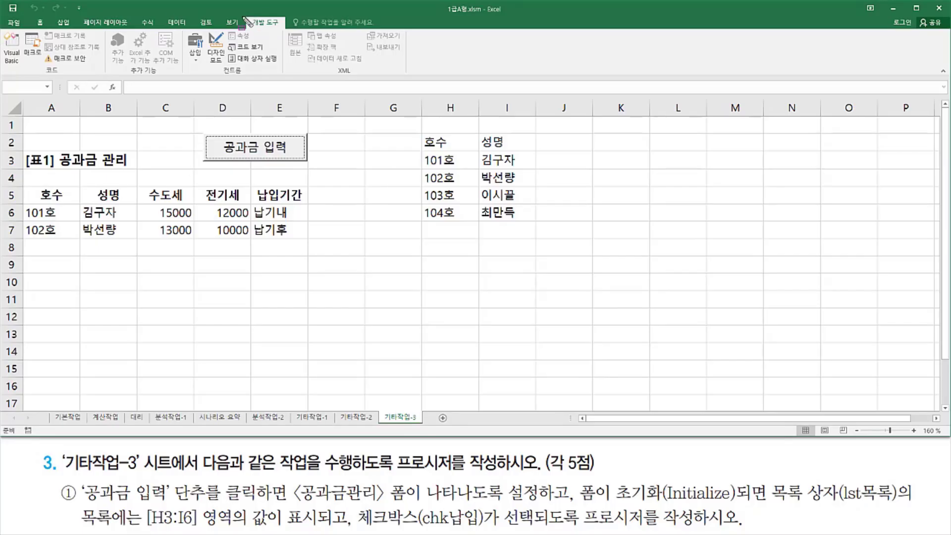
Switch from sheet 기타작업-3 to the Visual Basic editor.
left_click_drag(244, 16, 290, 28)
left_click_drag(2, 30, 24, 75)
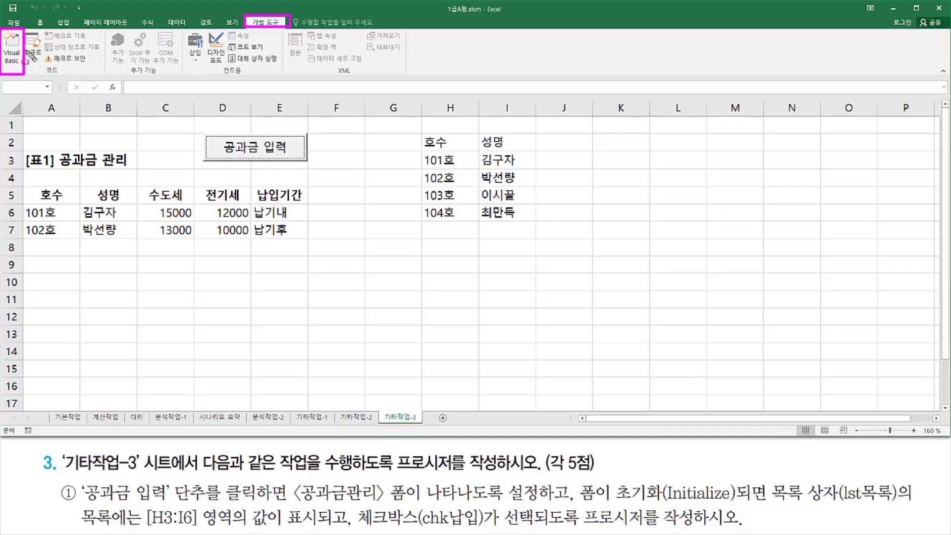
key("Escape")
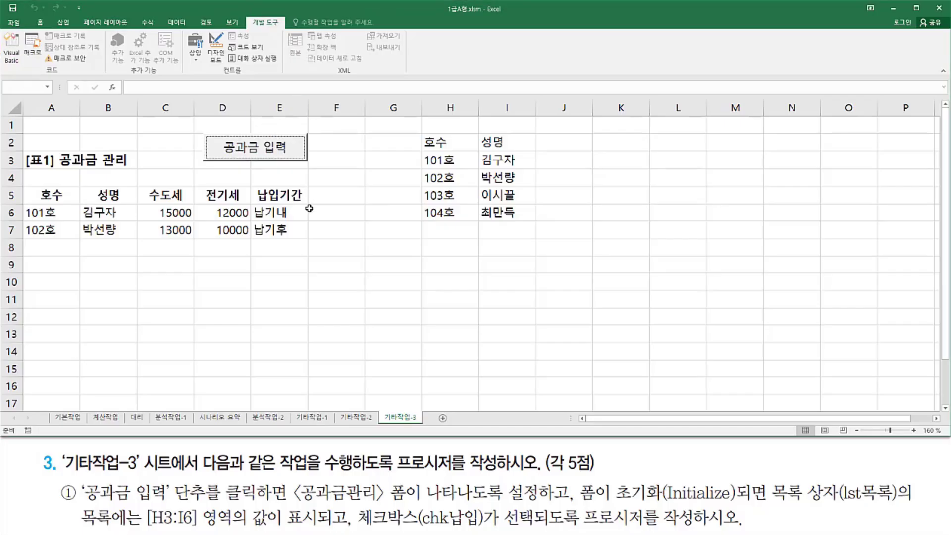
key("alt")
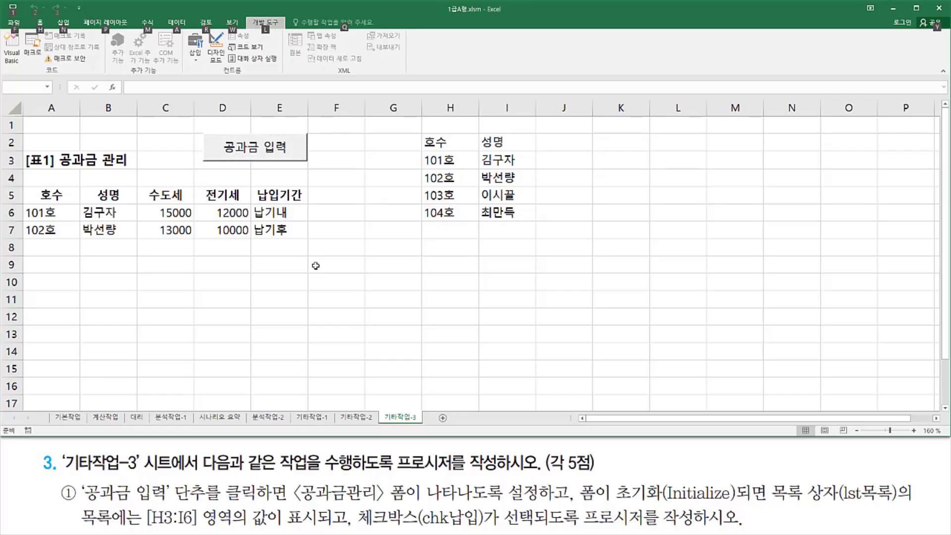
left_click(316, 266)
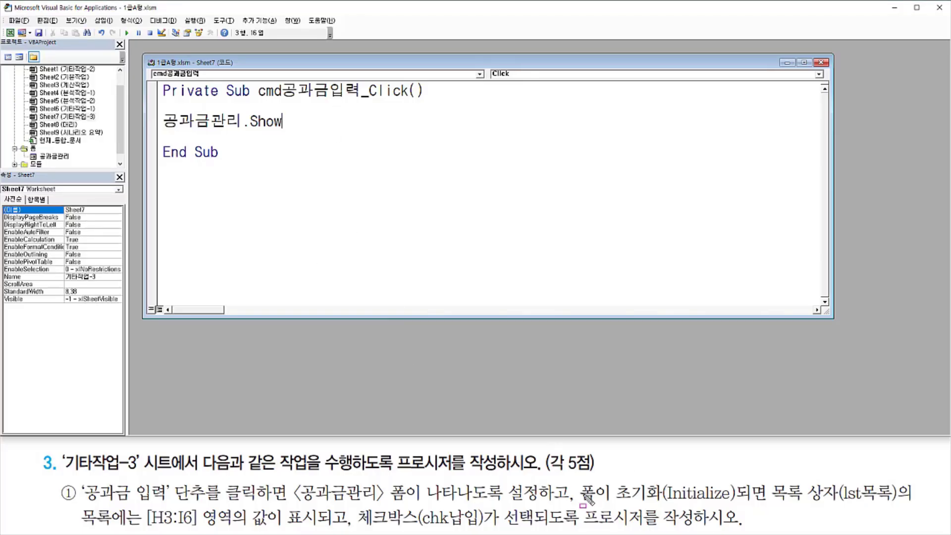
Open the 공과금관리 form in the form designer and narrow its window so the click procedure's code stays visible beside it.
mouse_move(578, 478)
left_mouse_down()
mouse_move(751, 503)
mouse_move(740, 502)
left_mouse_up()
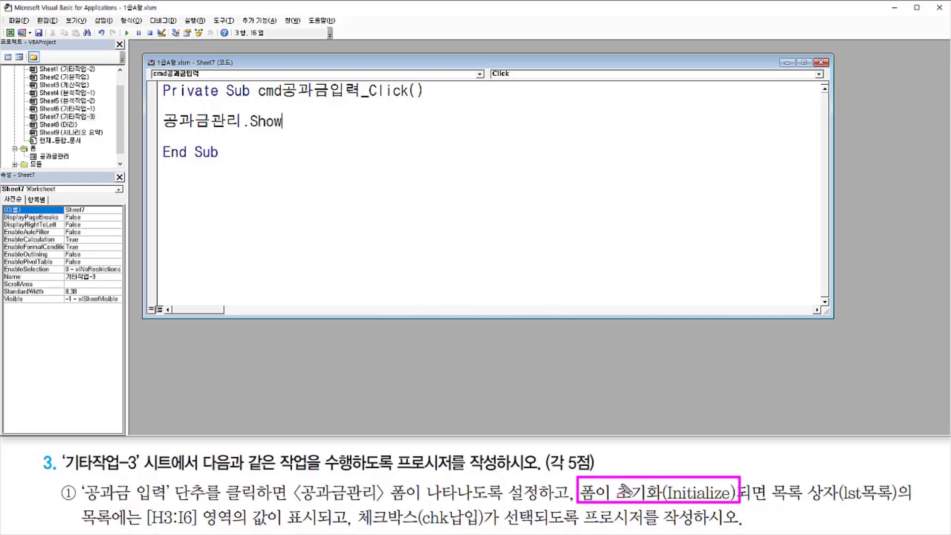
key("Escape")
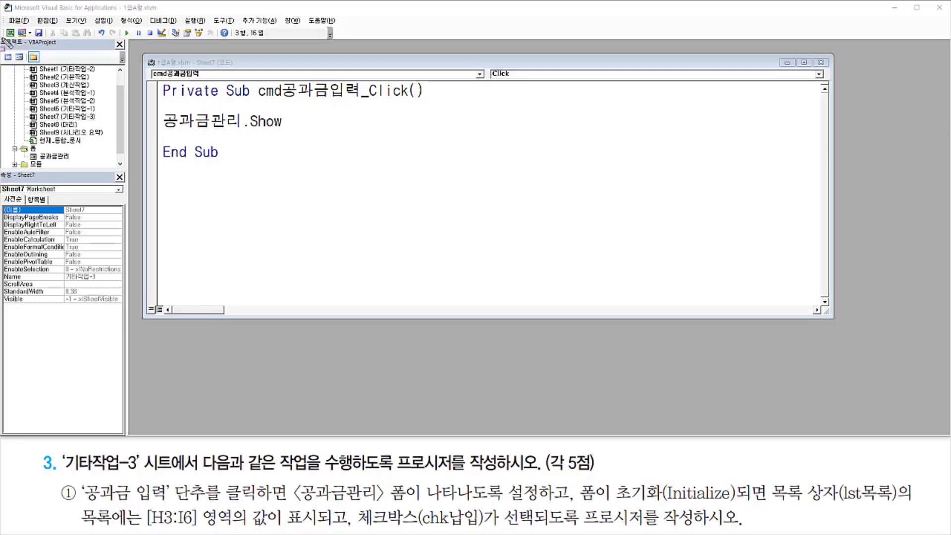
left_click_drag(2, 38, 128, 178)
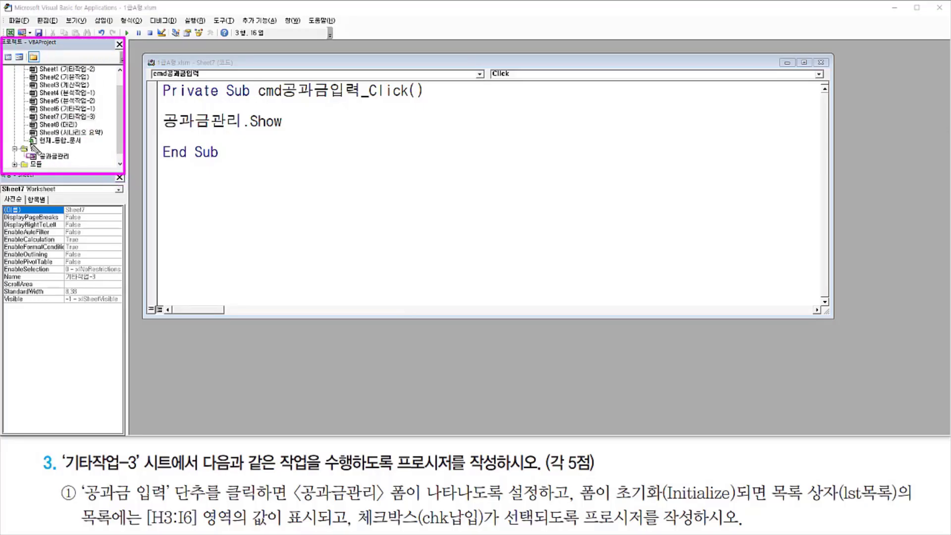
left_click_drag(27, 142, 80, 161)
key("Escape")
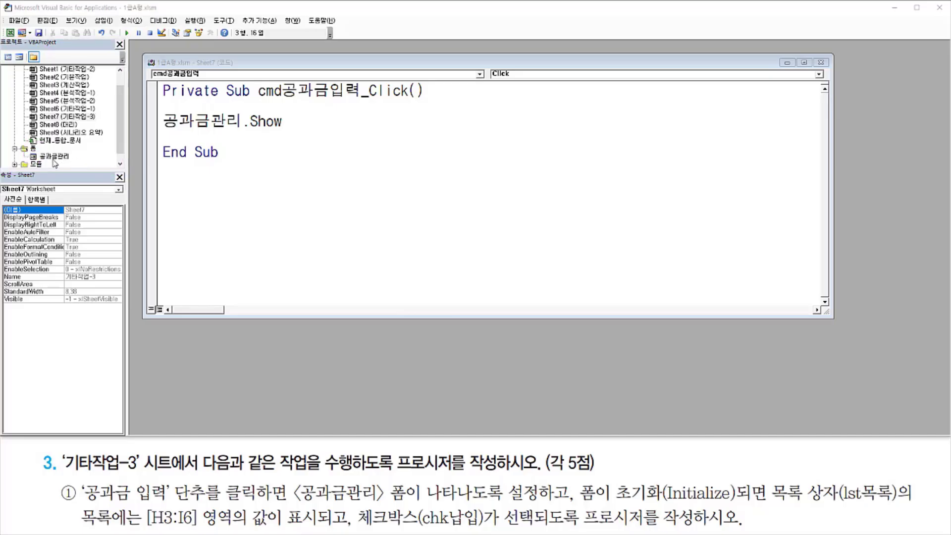
left_click(55, 156)
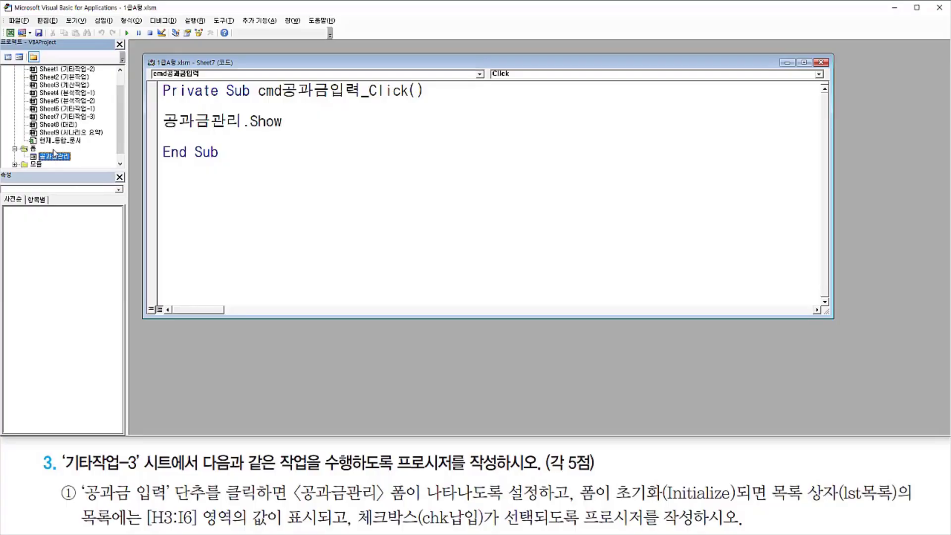
double_click(54, 156)
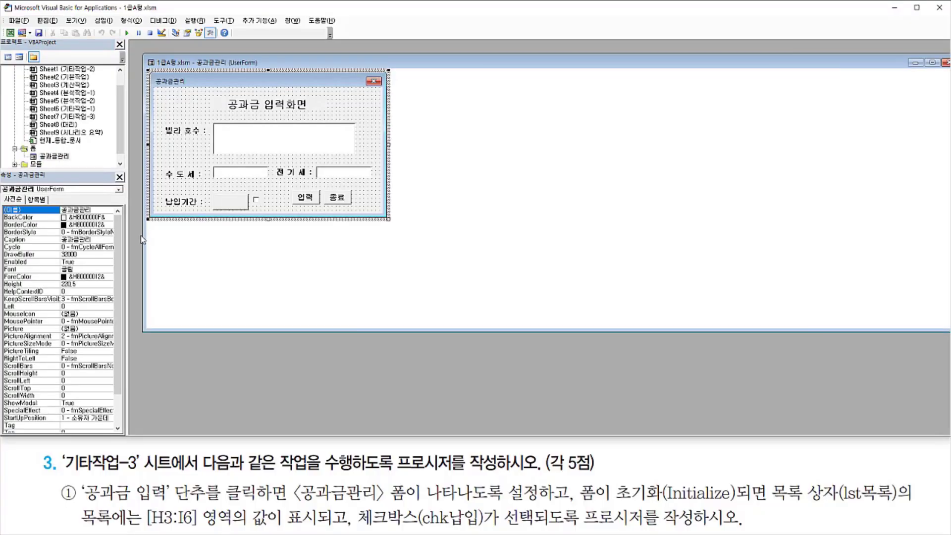
left_click_drag(144, 237, 702, 237)
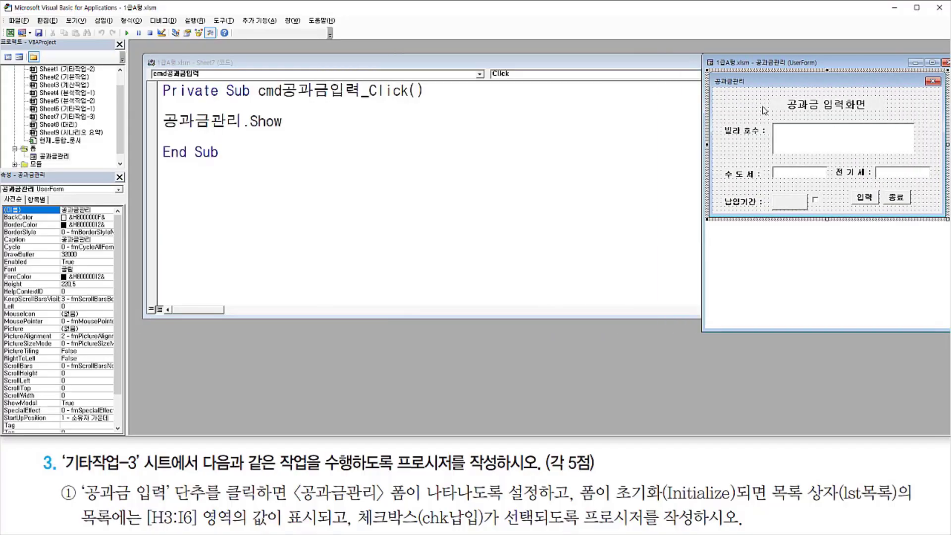
Open the code window of the 공과금관리 form from an empty area of the form background.
key("ctrl+2")
left_click_drag(717, 89, 757, 114)
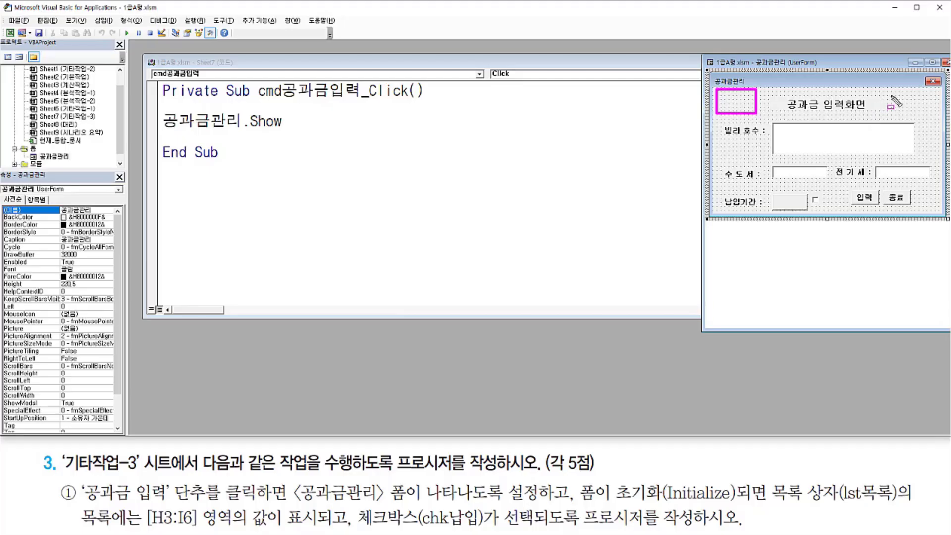
left_click_drag(891, 95, 926, 112)
mouse_move(725, 140)
left_mouse_down()
mouse_move(767, 161)
mouse_move(762, 189)
left_mouse_up()
key("Escape")
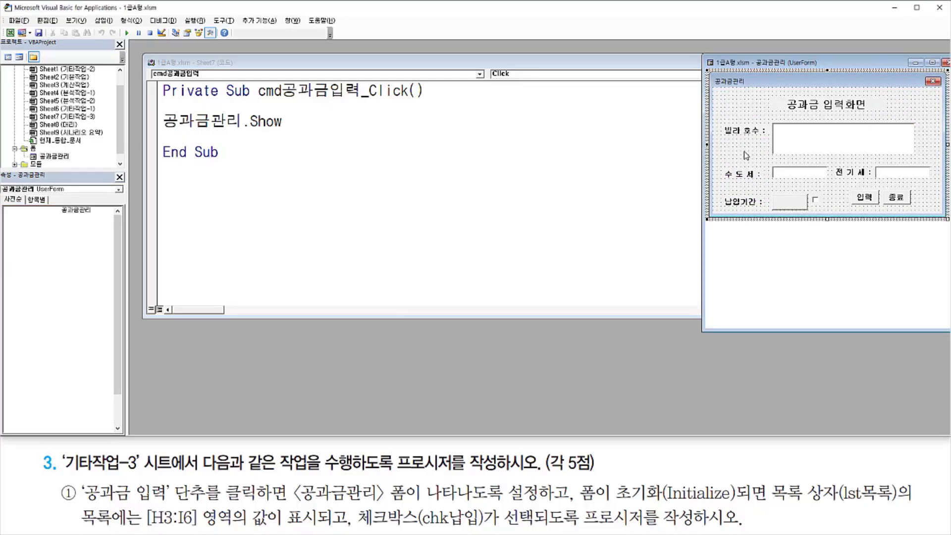
double_click(745, 152)
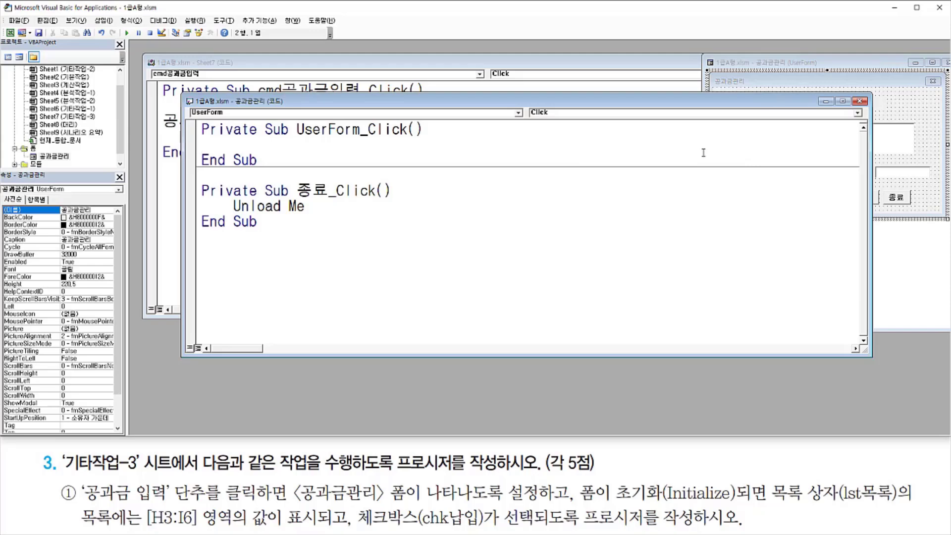
Create the Initialize event procedure for the UserForm object.
key("ctrl+2")
left_click_drag(296, 138, 407, 137)
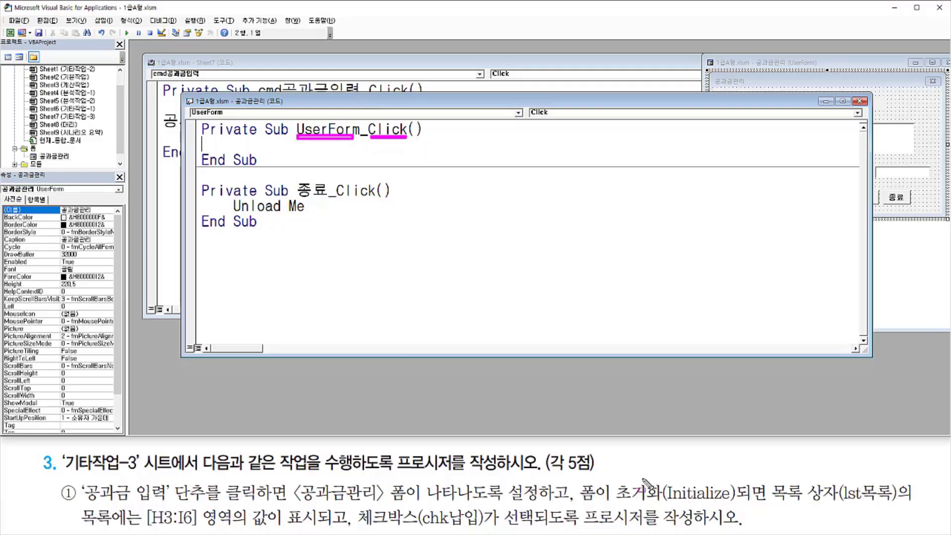
mouse_move(616, 479)
left_mouse_down()
mouse_move(639, 505)
mouse_move(741, 505)
left_mouse_up()
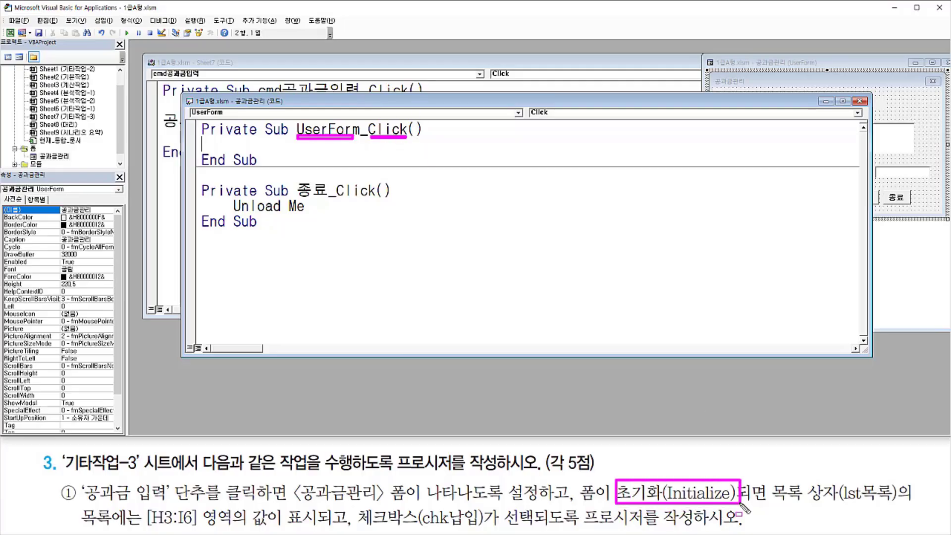
left_click_drag(525, 104, 565, 121)
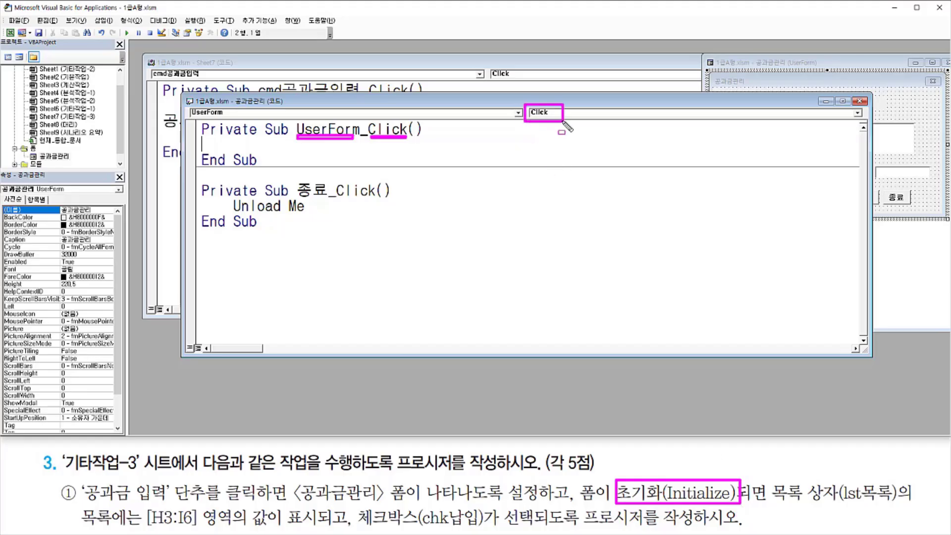
key("Escape")
left_click(561, 116)
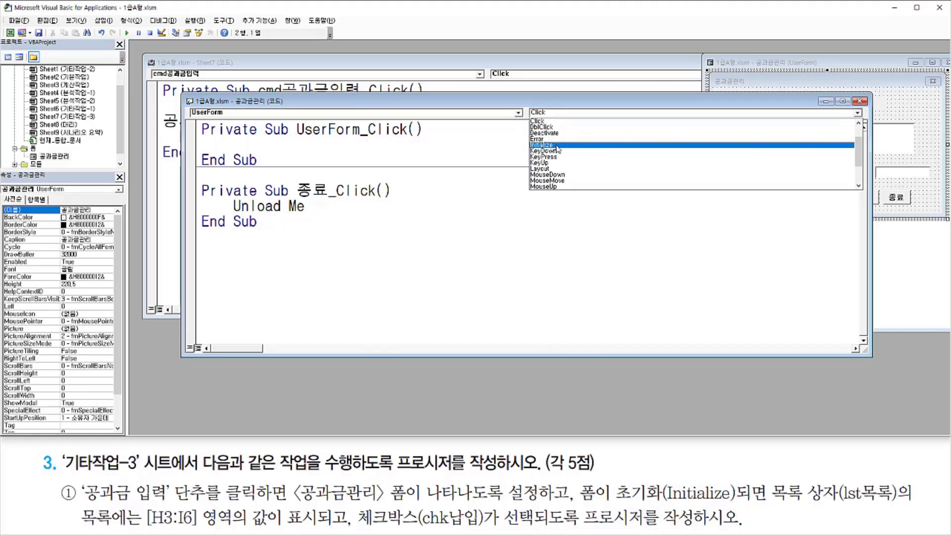
left_click(557, 146)
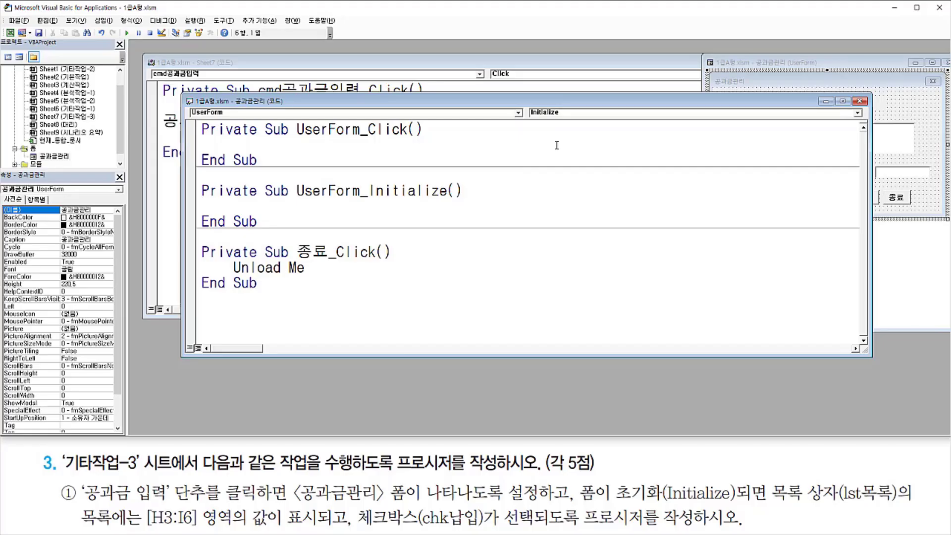
Insert four blank lines in the UserForm_Initialize procedure and place the cursor on its second line.
key("ctrl+2")
left_click_drag(294, 200, 451, 200)
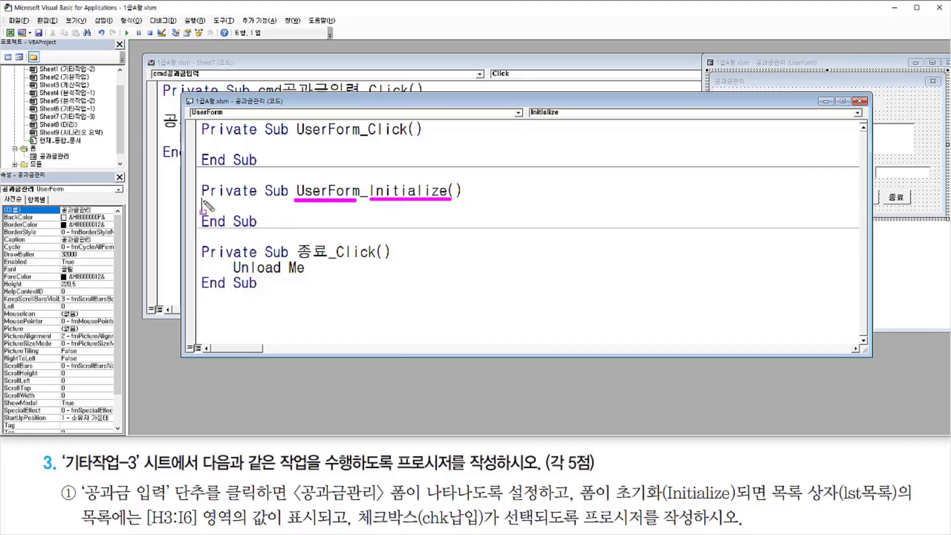
left_click_drag(203, 201, 286, 212)
key("Escape")
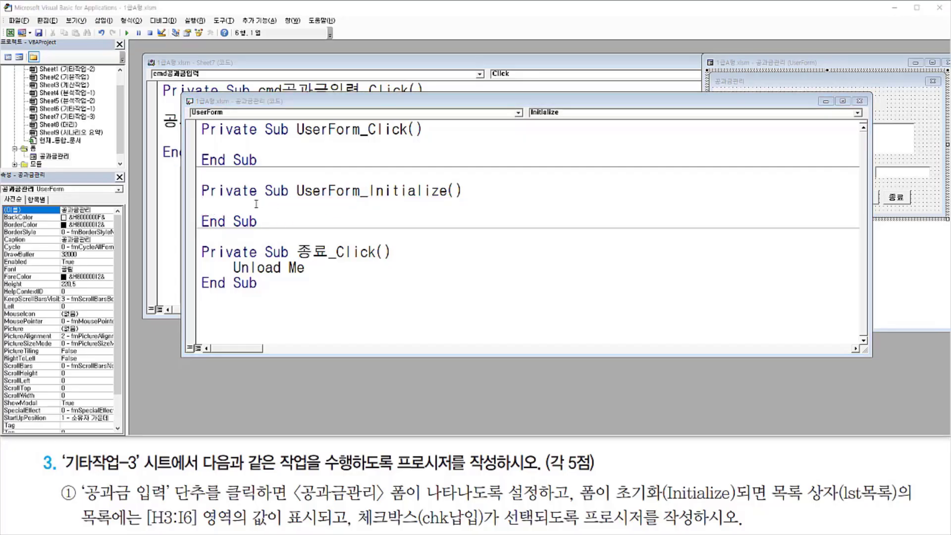
left_click(258, 206)
key("Return")
key("Return")
key("Return")
key("Return")
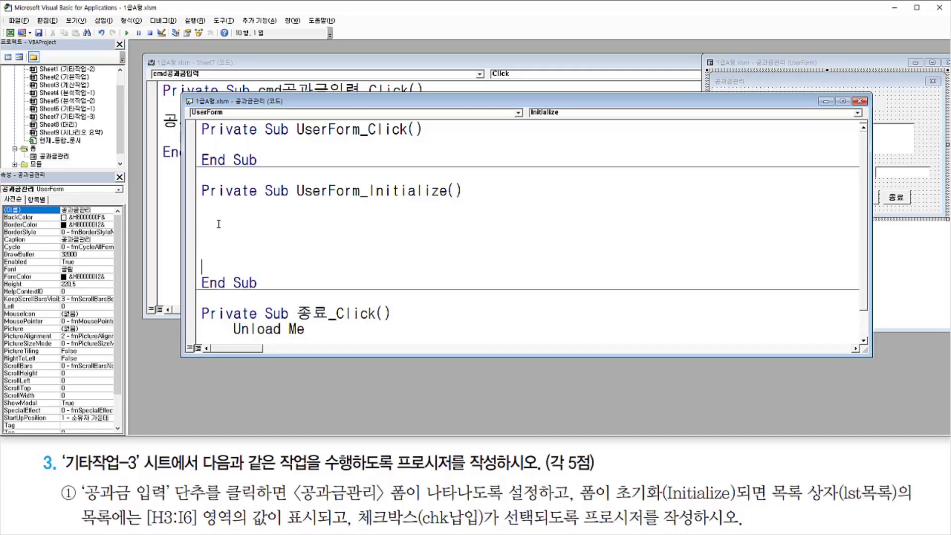
left_click(218, 224)
Select the list box beside 빌라 호수 on the form and check its name property against the task's lst목록 and H3:I6 requirement.
left_click_drag(840, 505, 897, 504)
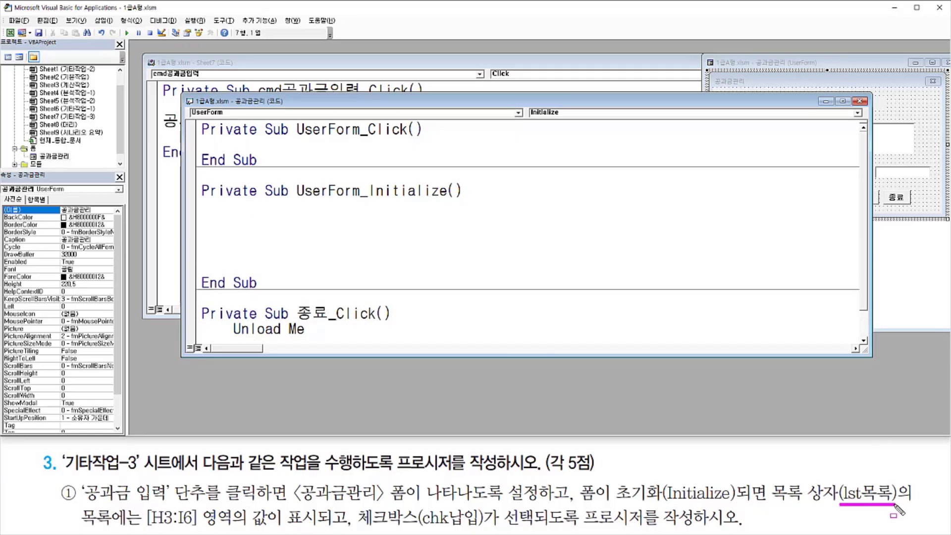
left_click(902, 144)
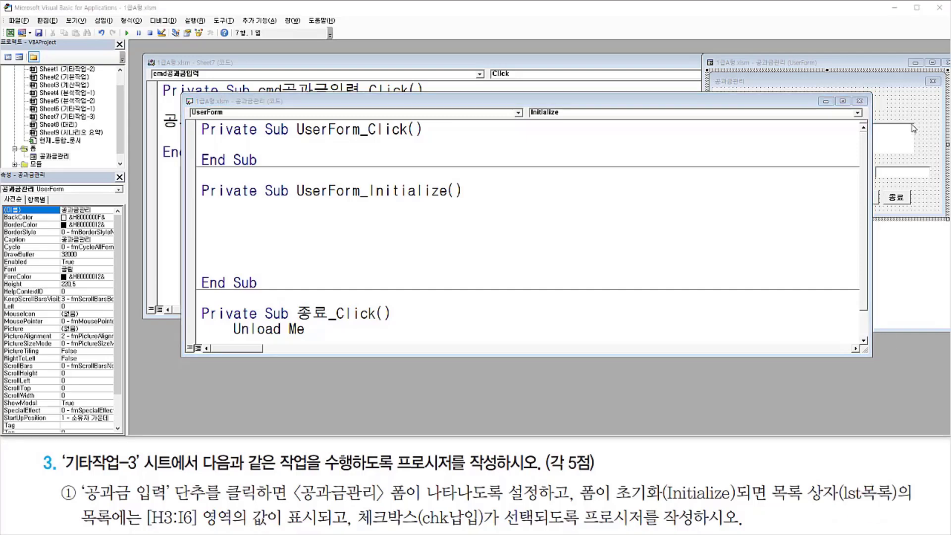
left_click_drag(776, 126, 911, 155)
key("Escape")
left_click(818, 134)
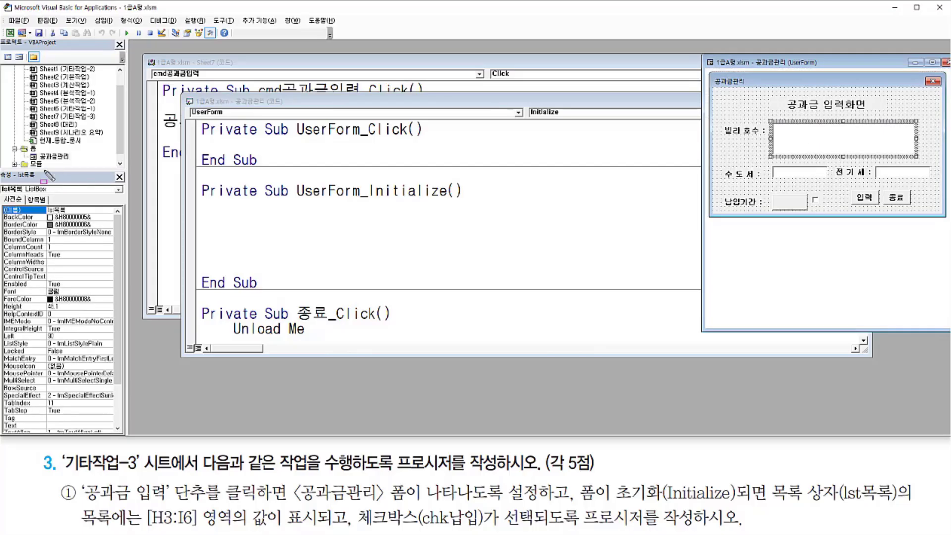
mouse_move(2, 171)
left_mouse_down()
mouse_move(133, 232)
mouse_move(137, 258)
mouse_move(124, 247)
left_mouse_up()
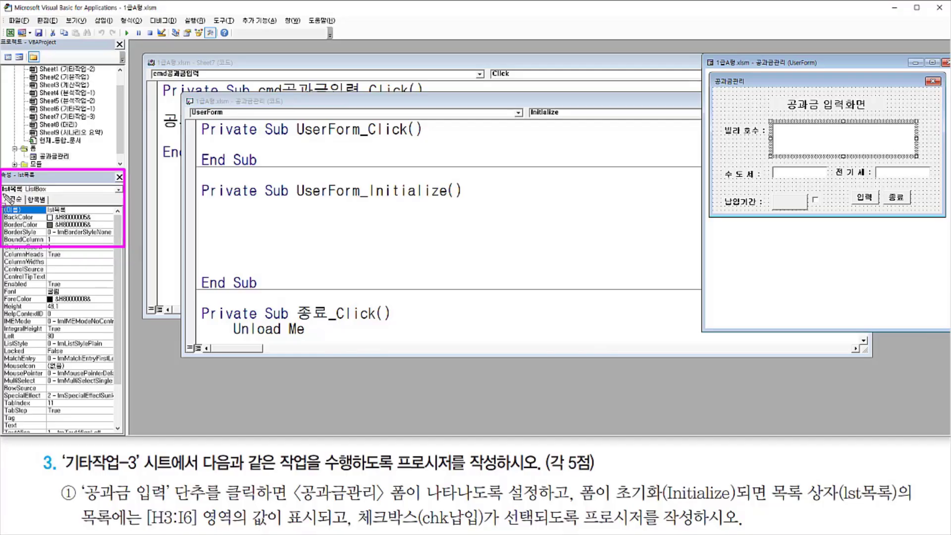
left_click_drag(4, 195, 25, 194)
mouse_move(779, 126)
left_mouse_down()
mouse_move(799, 149)
mouse_move(911, 149)
left_mouse_up()
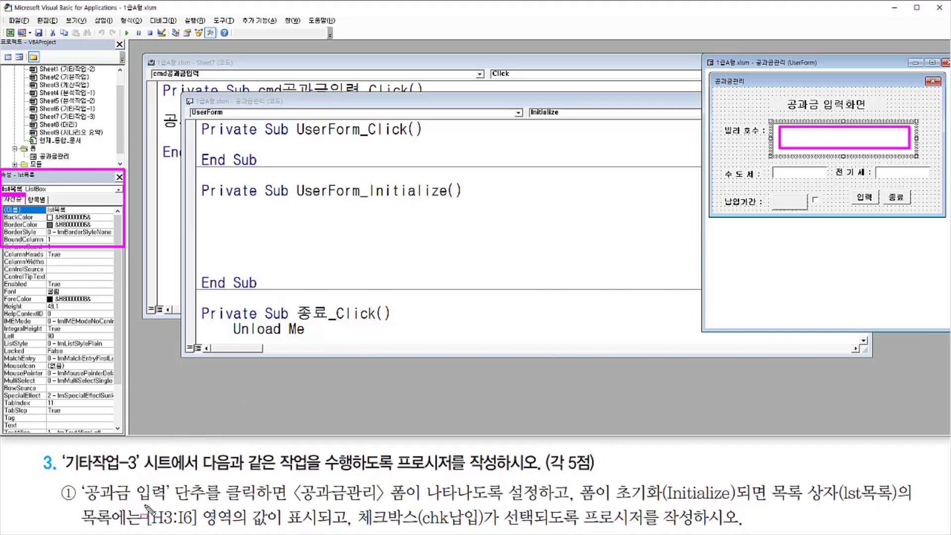
mouse_move(144, 505)
left_mouse_down()
mouse_move(167, 527)
mouse_move(202, 530)
left_mouse_up()
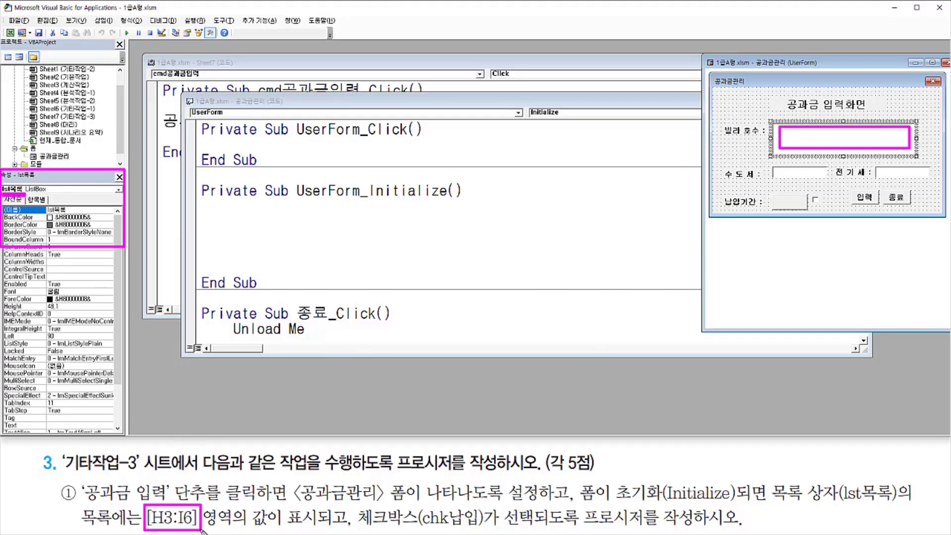
Add the statement lst목록.RowSource = "h3:i6" to the UserForm_Initialize procedure, followed by a new line.
left_click(218, 214)
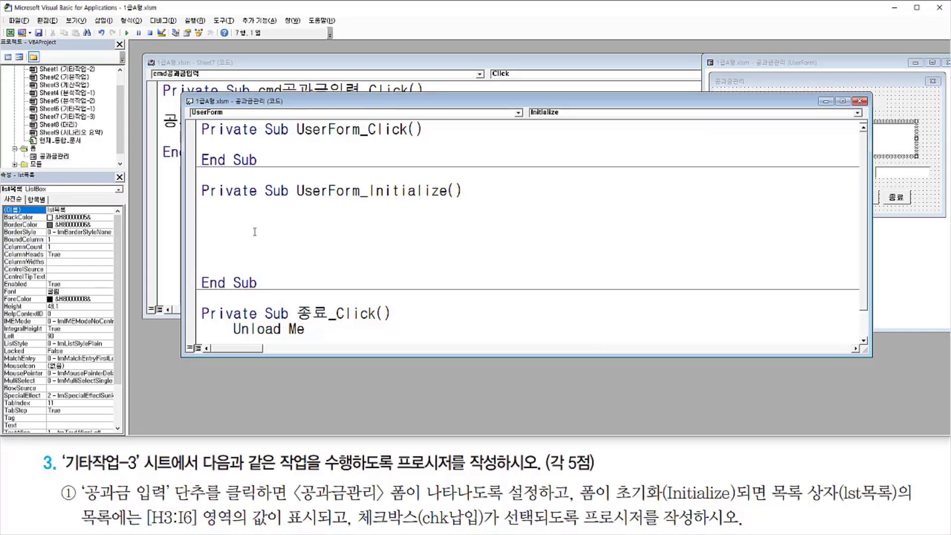
type("l")
type("st")
type("ㅁ")
type("록")
type(".")
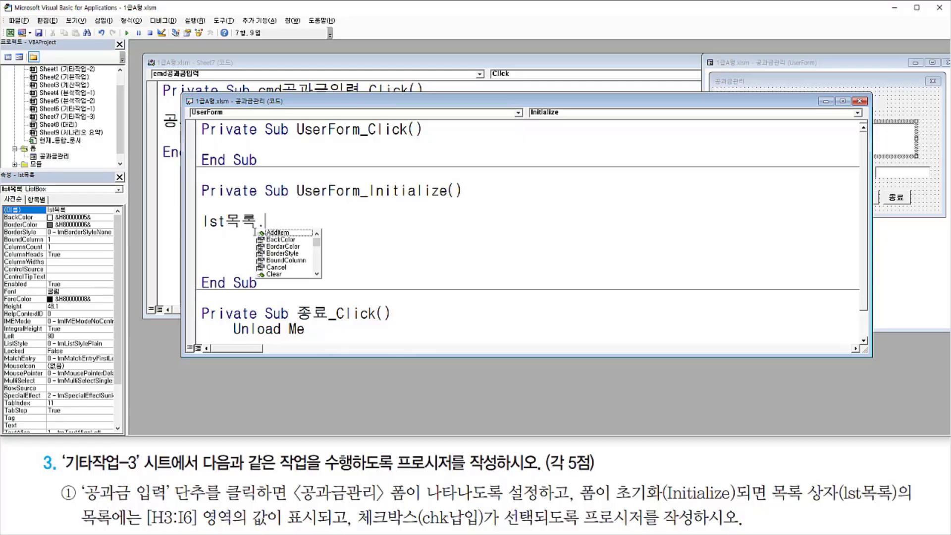
type("rou")
key("BackSpace")
type("w")
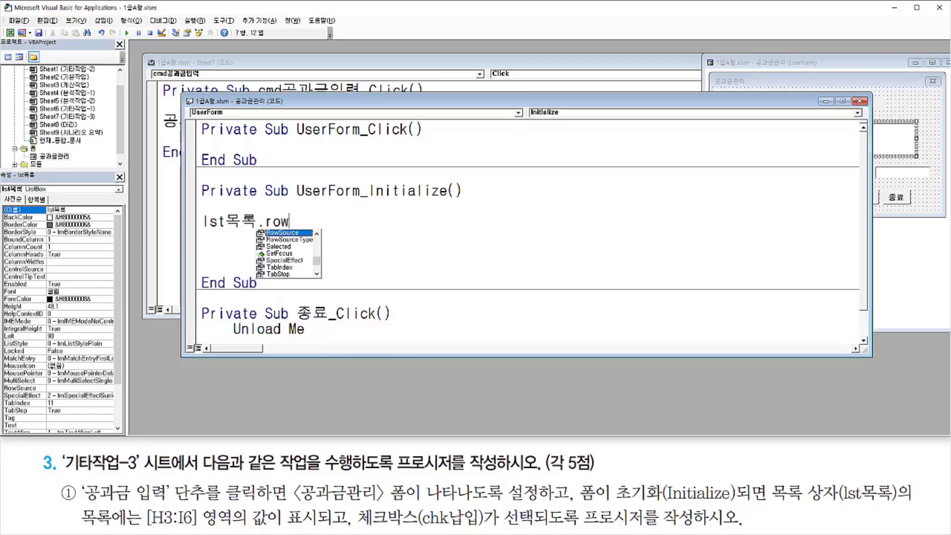
key("Tab")
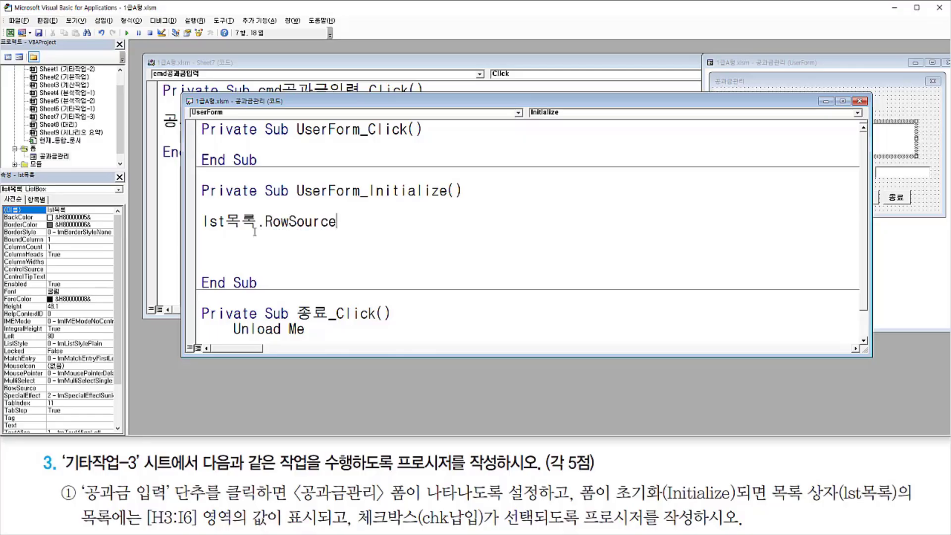
type("= \"h3:i6")
key("Return")
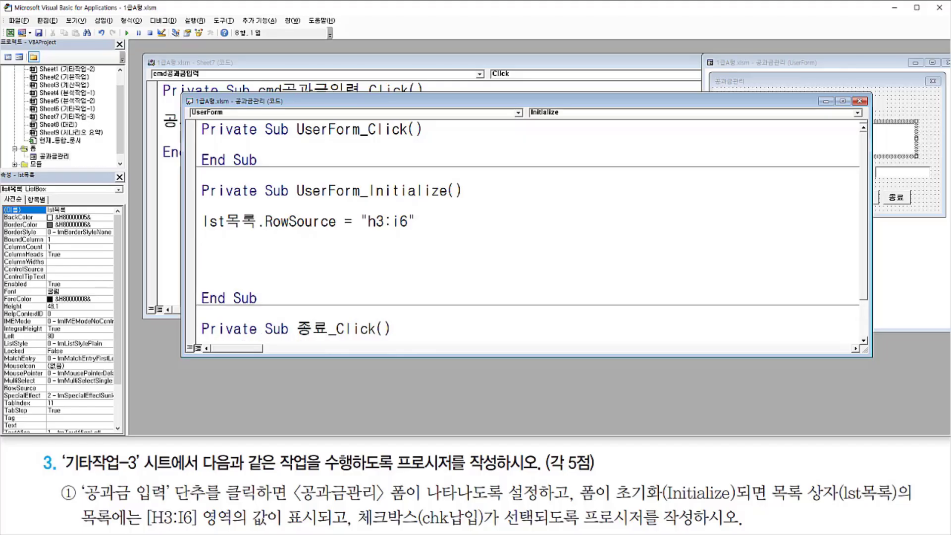
Select the list box beside 빌라 호수 on the form and check its ColumnCount property.
left_click(910, 141)
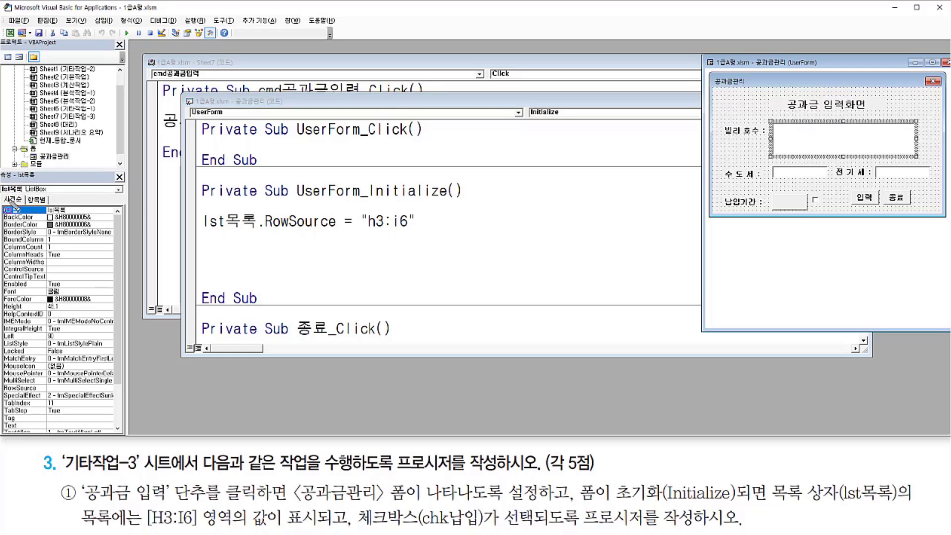
left_click_drag(4, 195, 23, 196)
mouse_move(3, 251)
left_mouse_down()
mouse_move(70, 252)
mouse_move(70, 243)
left_mouse_up()
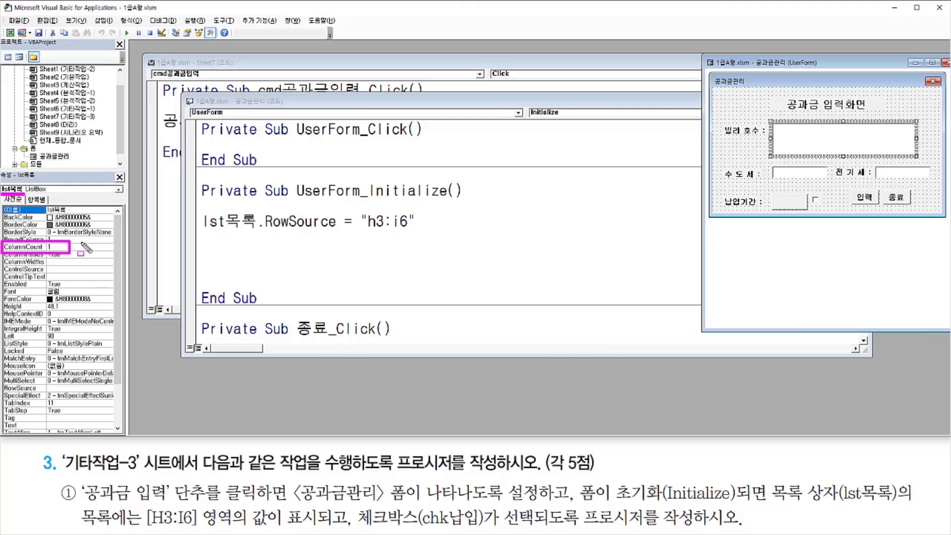
key("Escape")
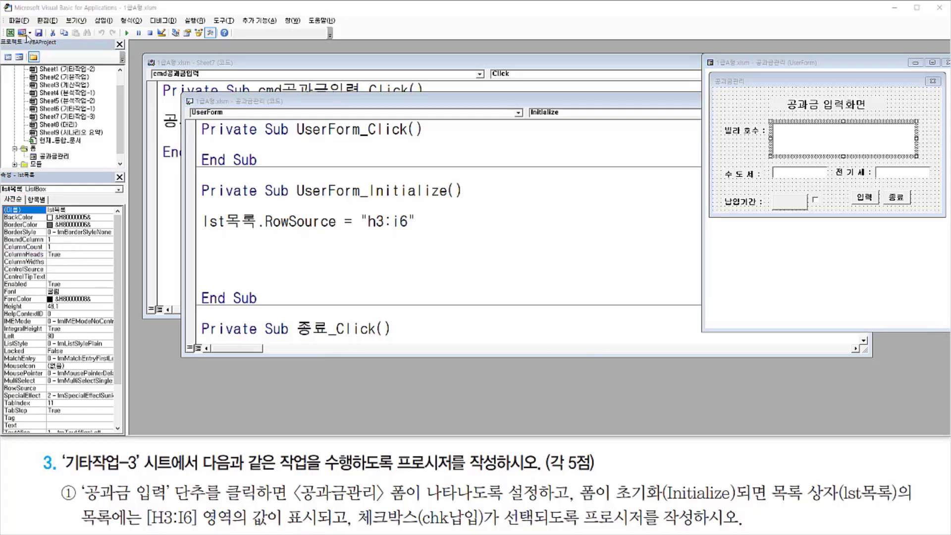
Switch to Excel, open the form with the 공과금 입력 button, compare its list with H3:I6, and close the form.
left_click(10, 33)
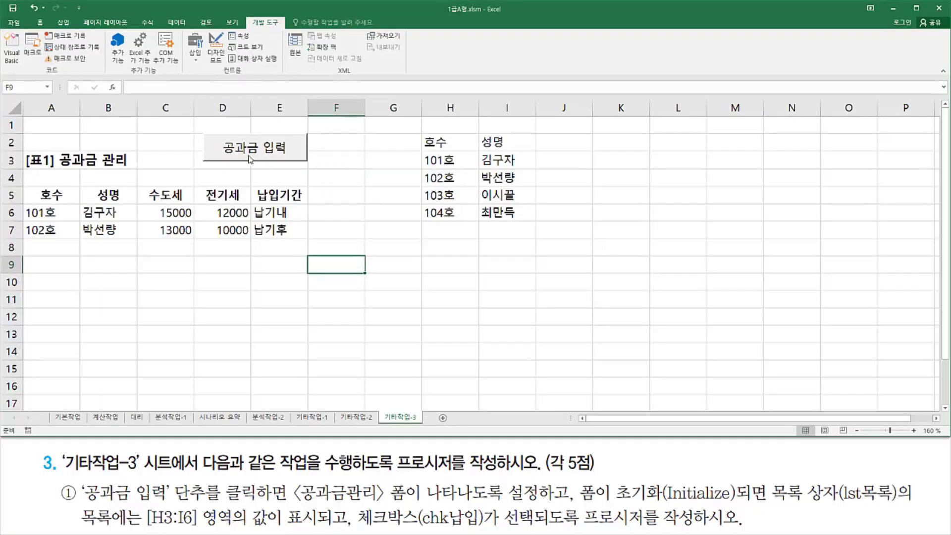
left_click(268, 153)
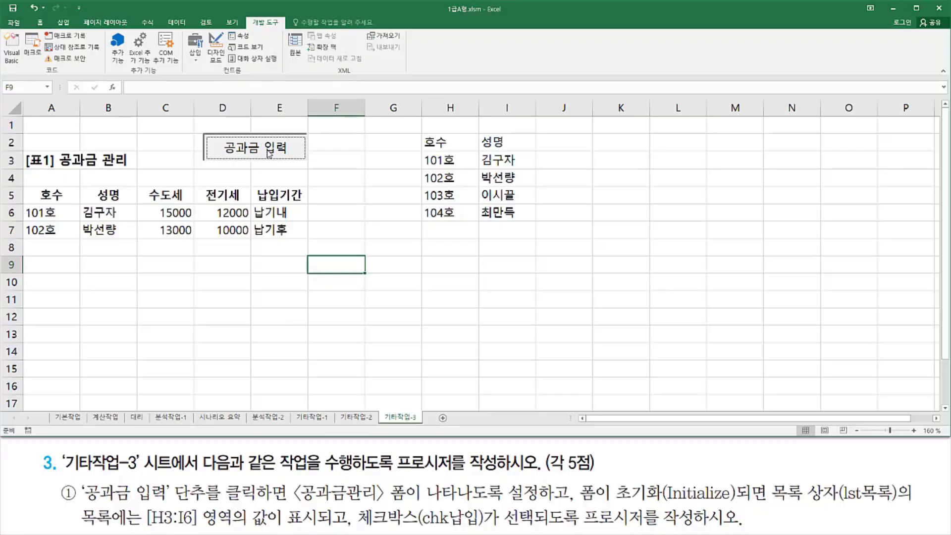
key("ctrl+2")
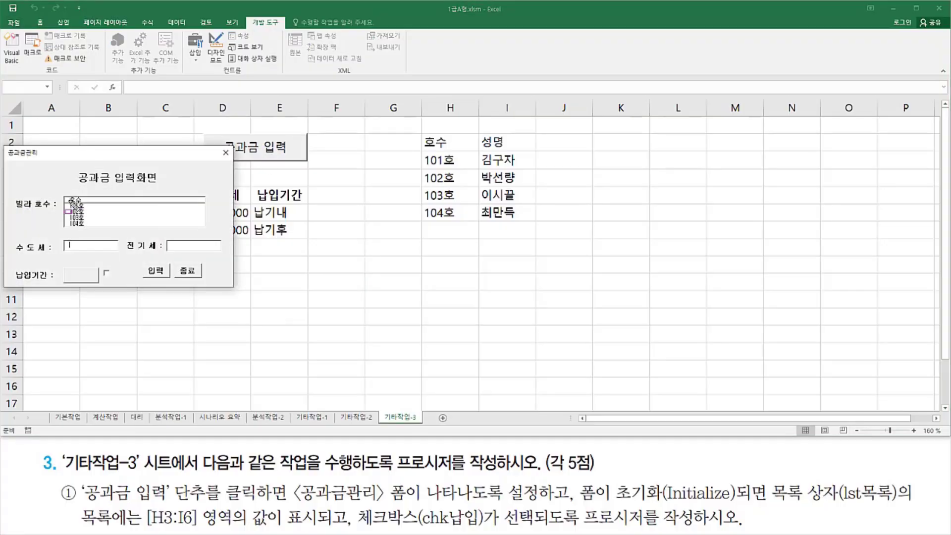
left_click_drag(68, 200, 86, 232)
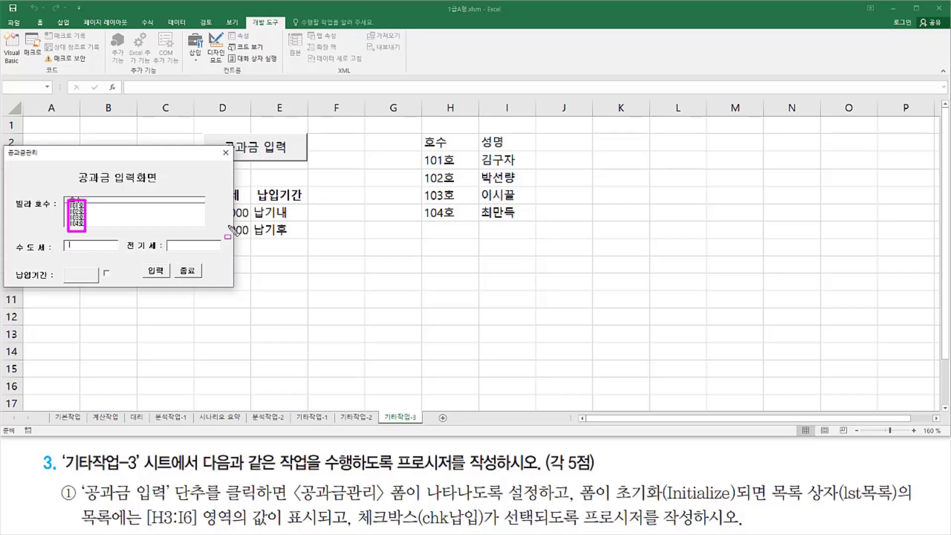
left_click_drag(420, 151, 529, 220)
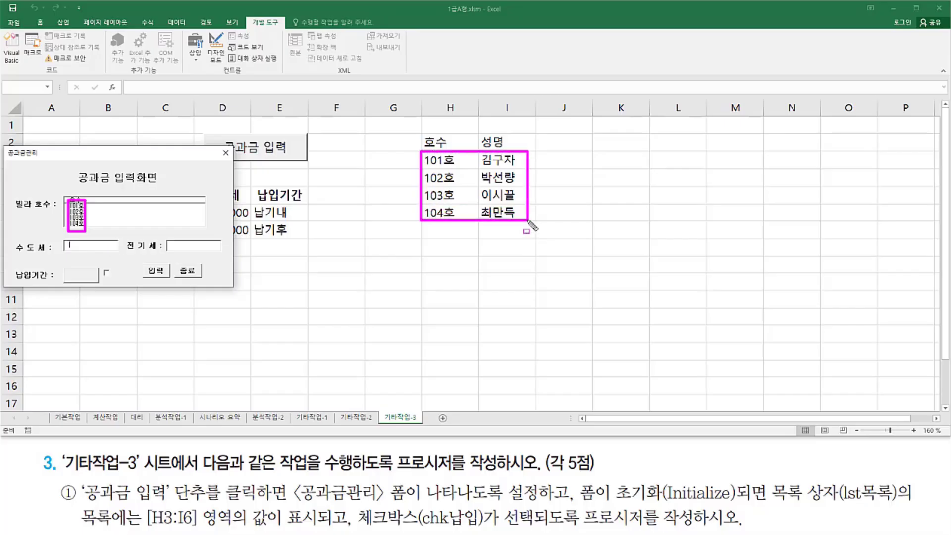
key("Escape")
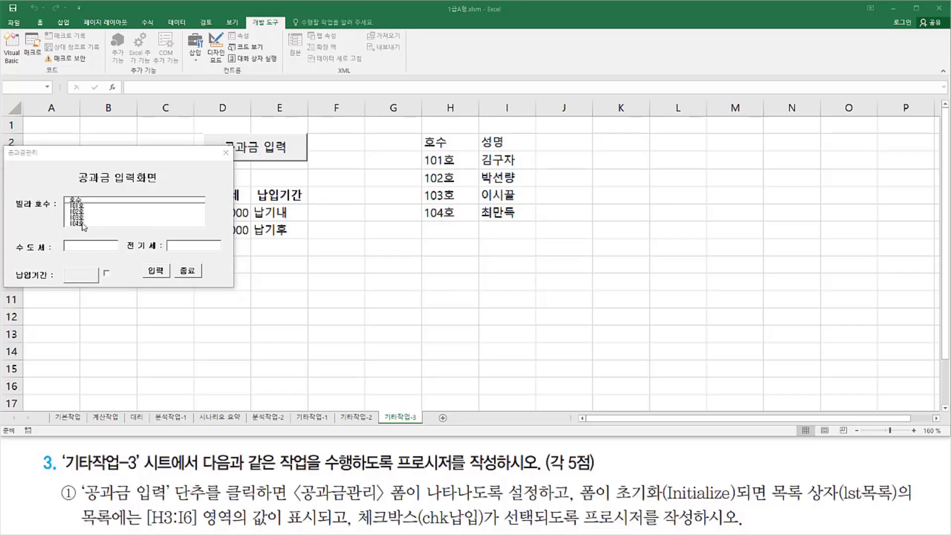
left_click(219, 161)
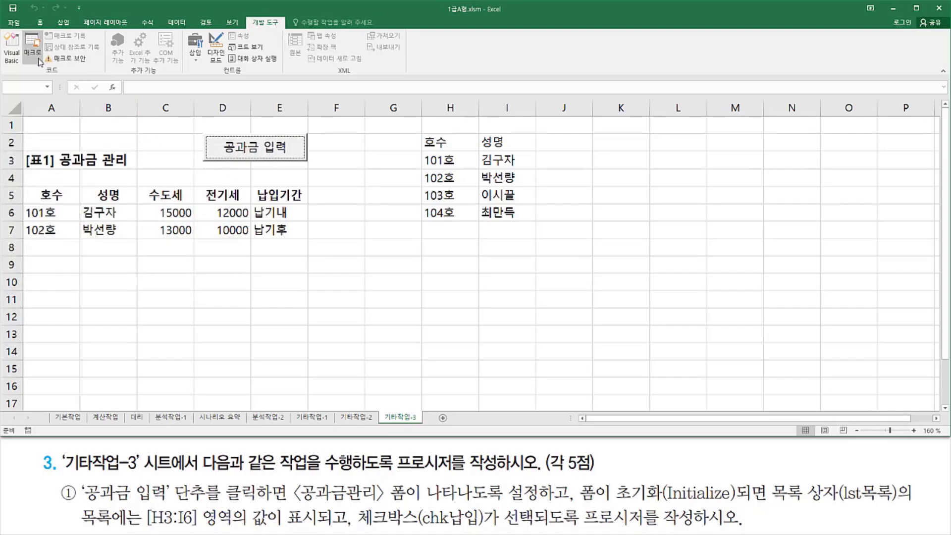
Return to the Visual Basic editor and recheck the list box's ColumnCount property against the RowSource range in the code.
left_click(15, 59)
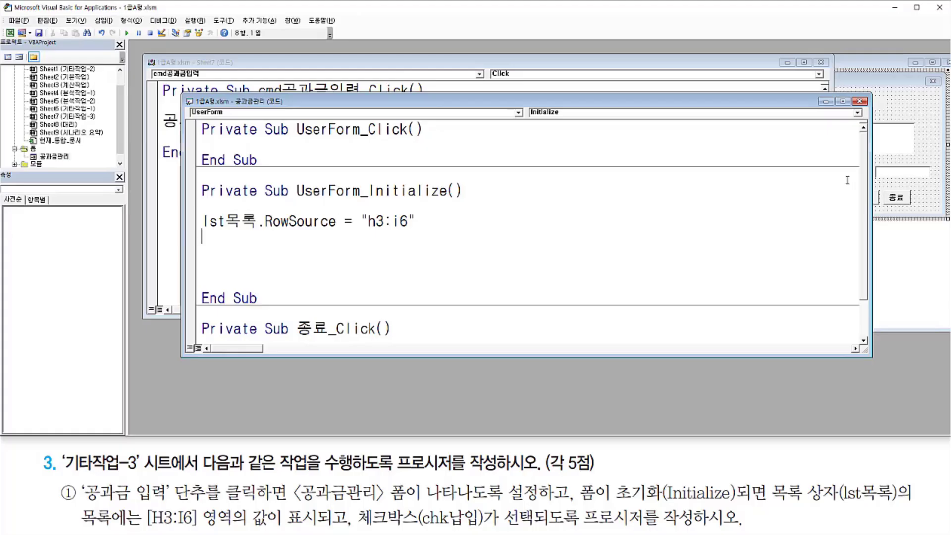
left_click(891, 148)
left_click(846, 144)
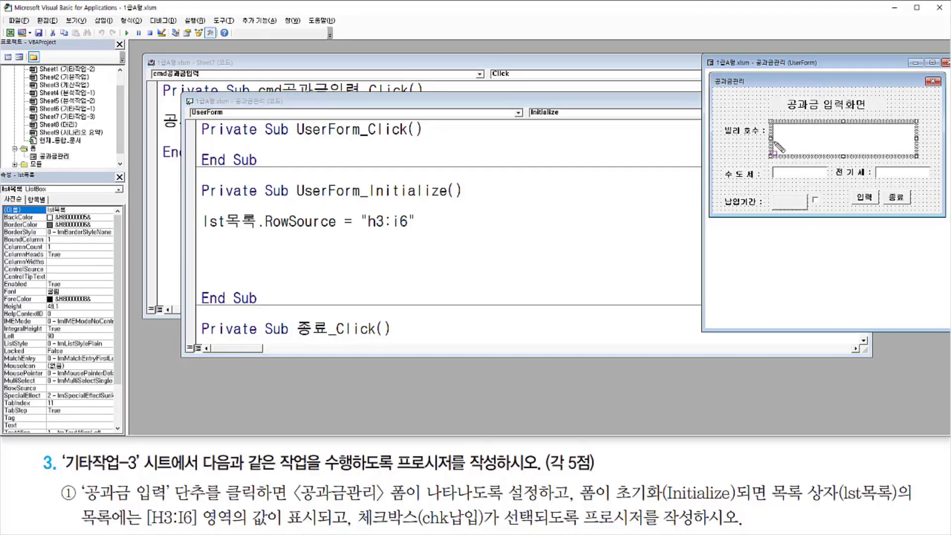
left_click_drag(4, 251, 59, 251)
left_click_drag(366, 229, 384, 229)
Add the statement lst목록.ColumnCount = 2 on a new line above the RowSource statement in UserForm_Initialize.
left_click(256, 211)
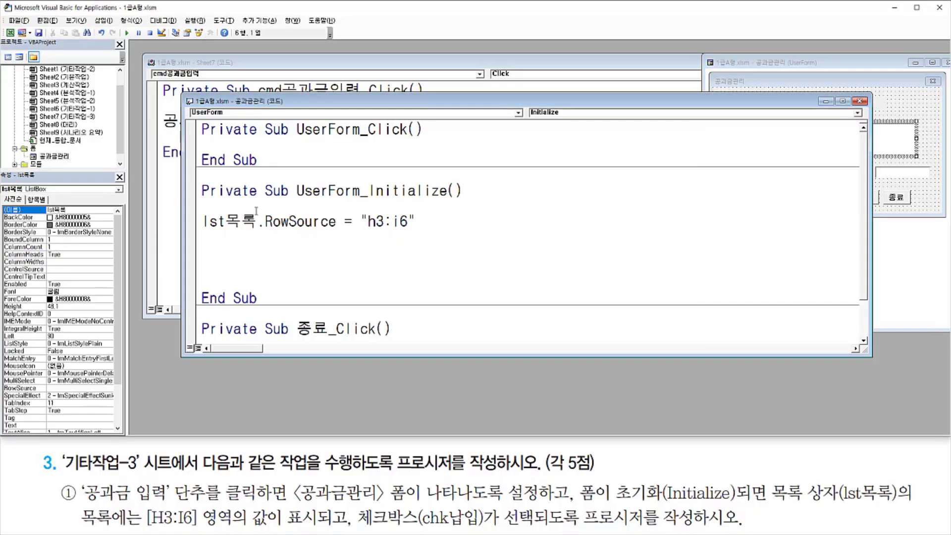
key("Return")
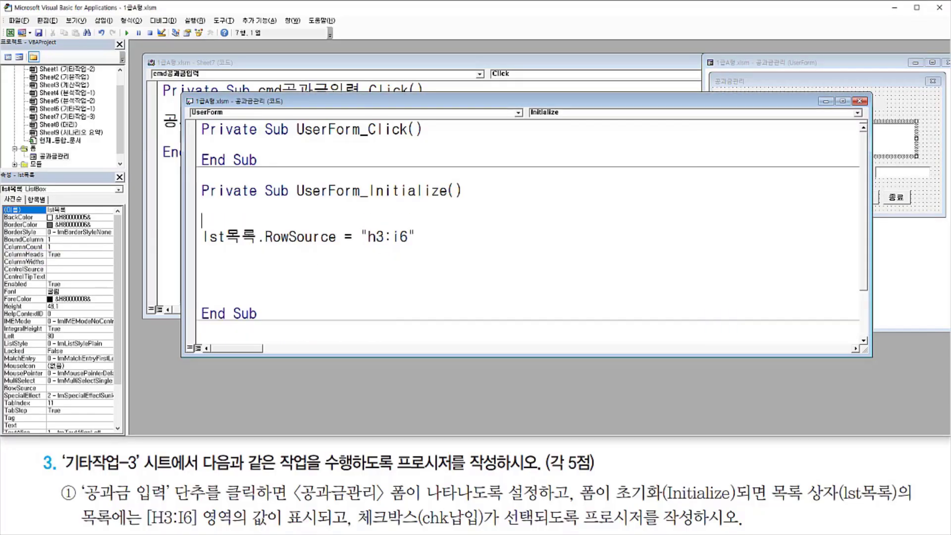
type("lst목록.")
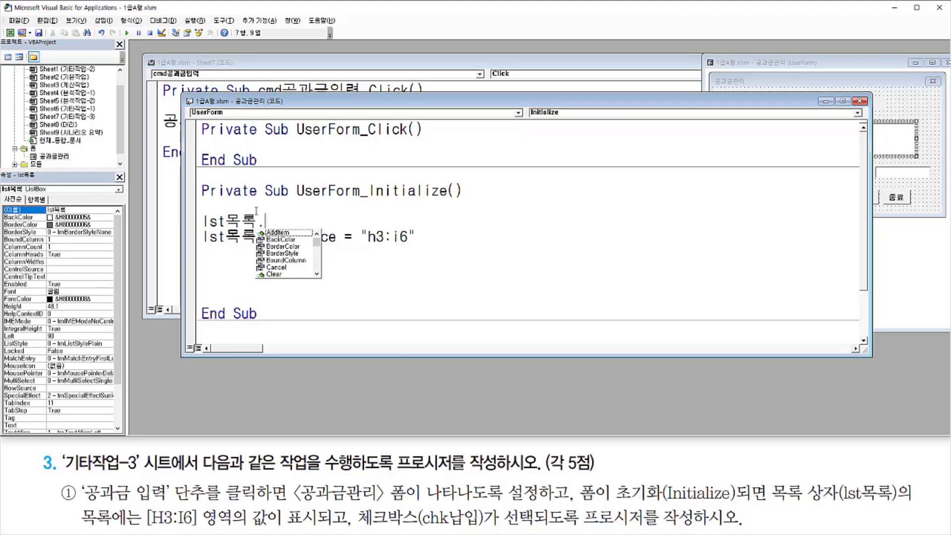
type("채")
key("Hangul")
key("BackSpace")
type("cou")
key("BackSpace")
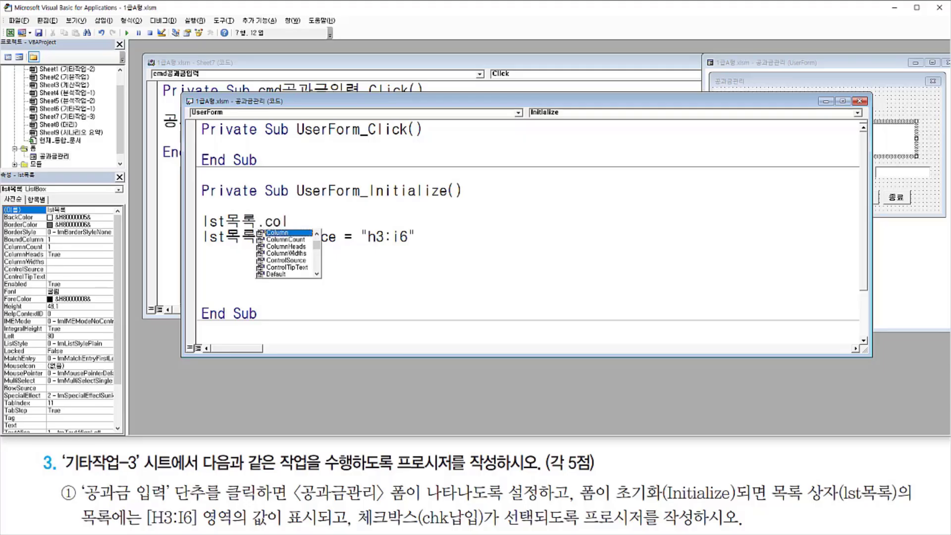
type("lumncou")
key("Tab")
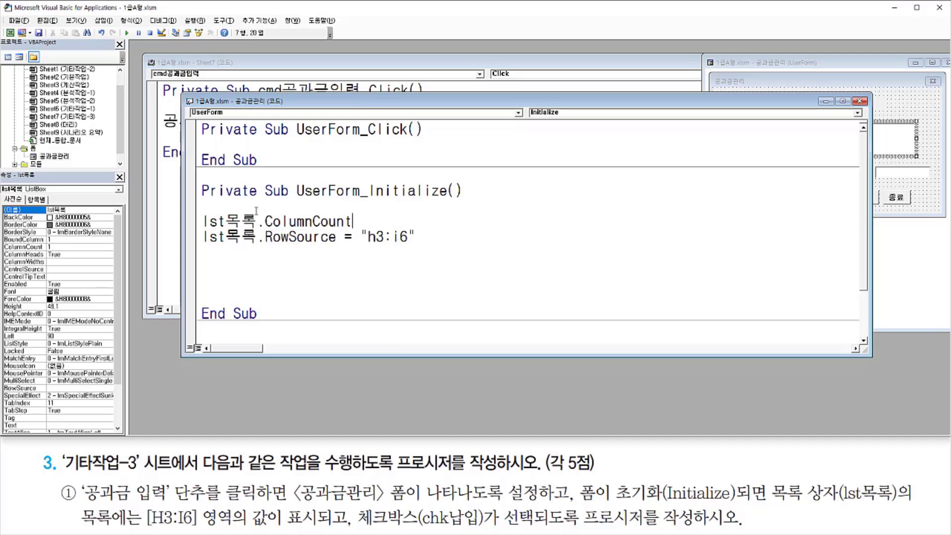
type("= 2")
Review the ColumnCount and RowSource statements and place the cursor on the second blank line below them.
left_click_drag(266, 229, 386, 229)
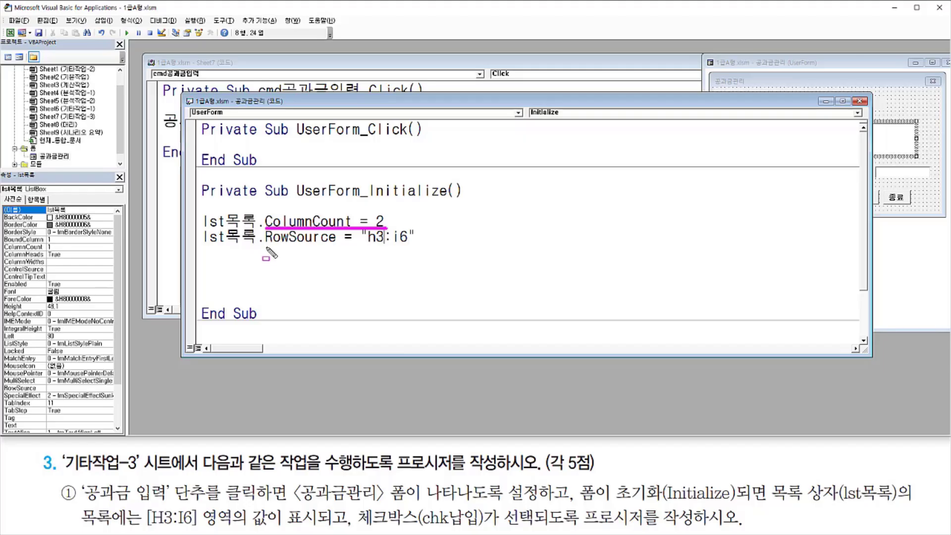
left_click_drag(260, 247, 414, 247)
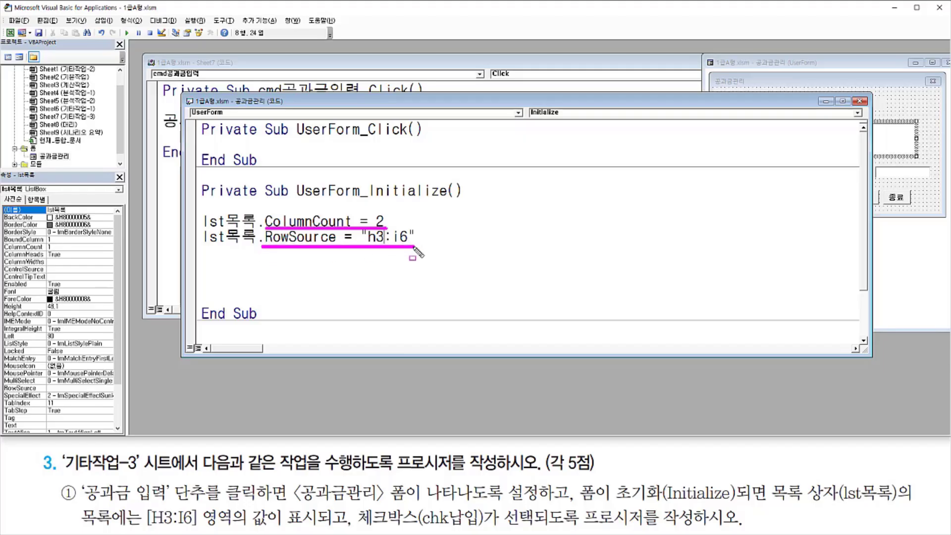
key("Escape")
left_click(370, 260)
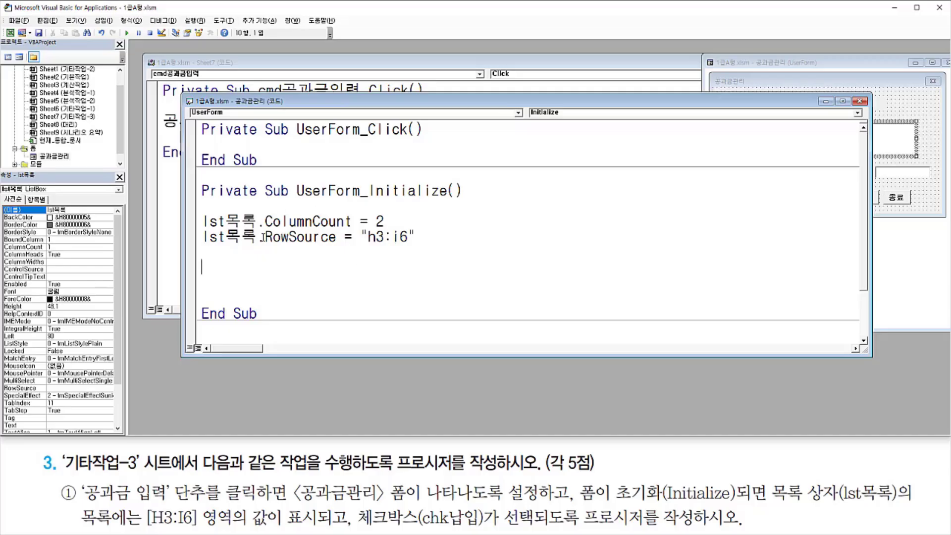
Switch to Excel, run the 공과금 입력 button again to check the form's list columns, and close the form.
left_click(11, 33)
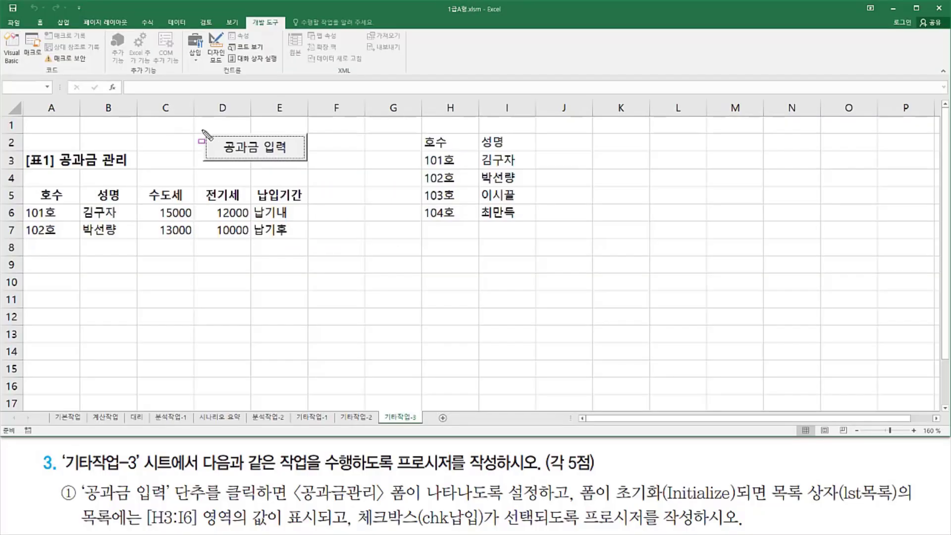
mouse_move(201, 129)
left_mouse_down()
mouse_move(214, 151)
mouse_move(311, 166)
left_mouse_up()
key("Escape")
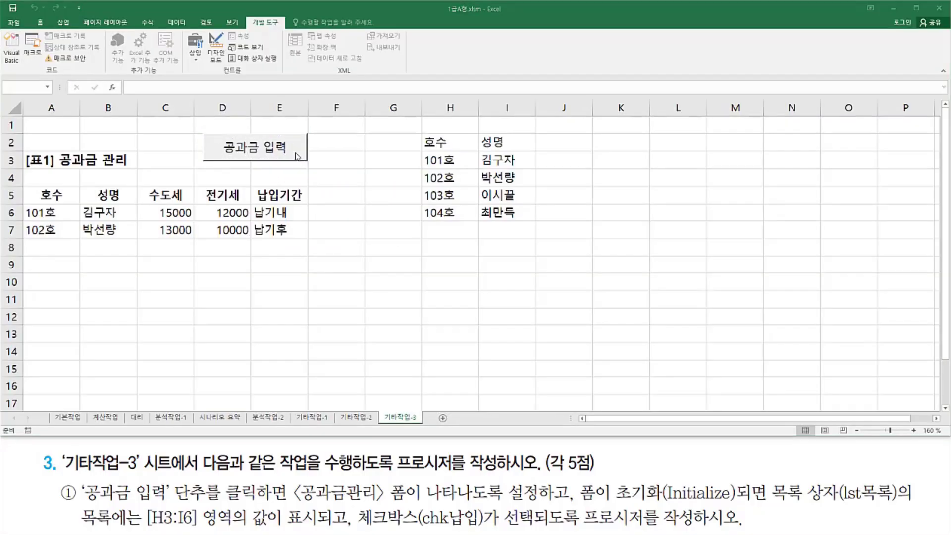
left_click(297, 157)
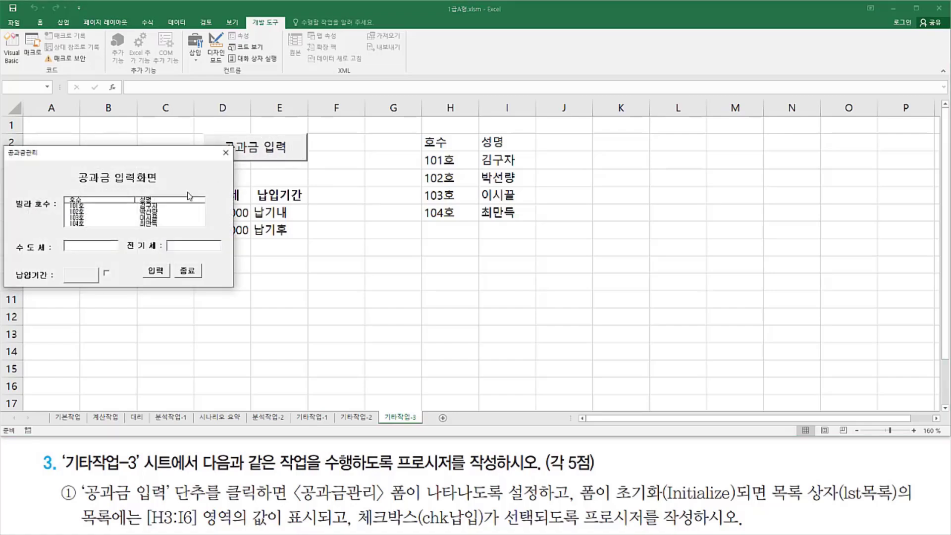
left_click_drag(59, 200, 170, 229)
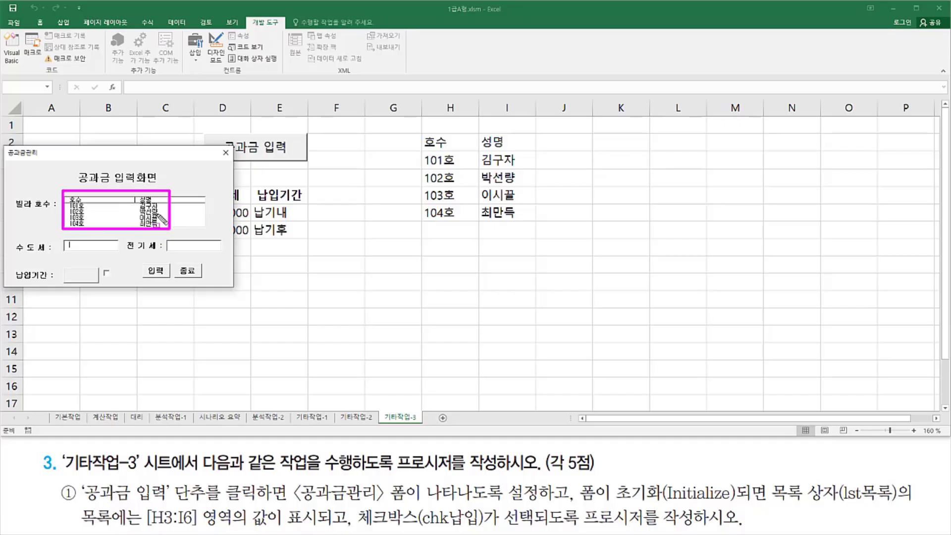
key("Escape")
left_click(226, 152)
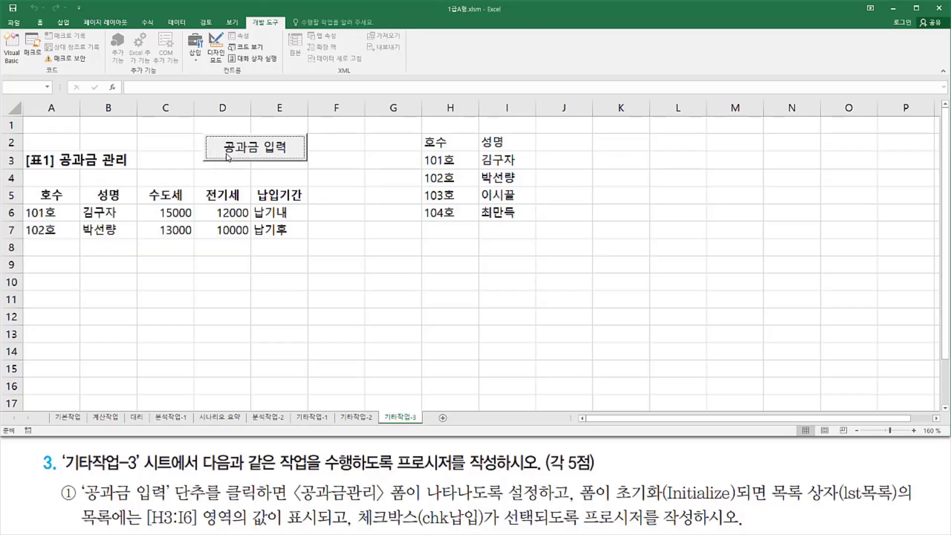
Return to the Visual Basic editor, select the list box, and compare its ColumnCount property with the ColumnCount statement.
left_click(13, 48)
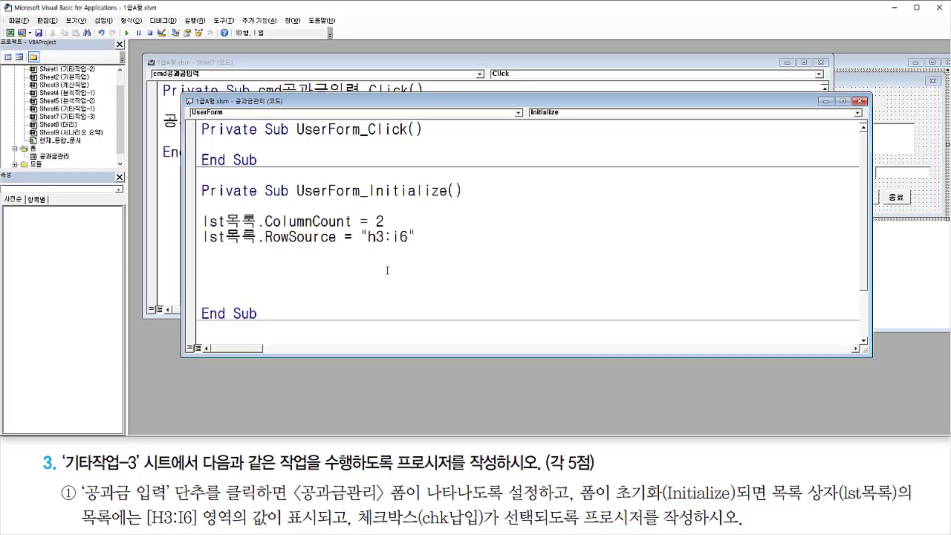
left_click(887, 141)
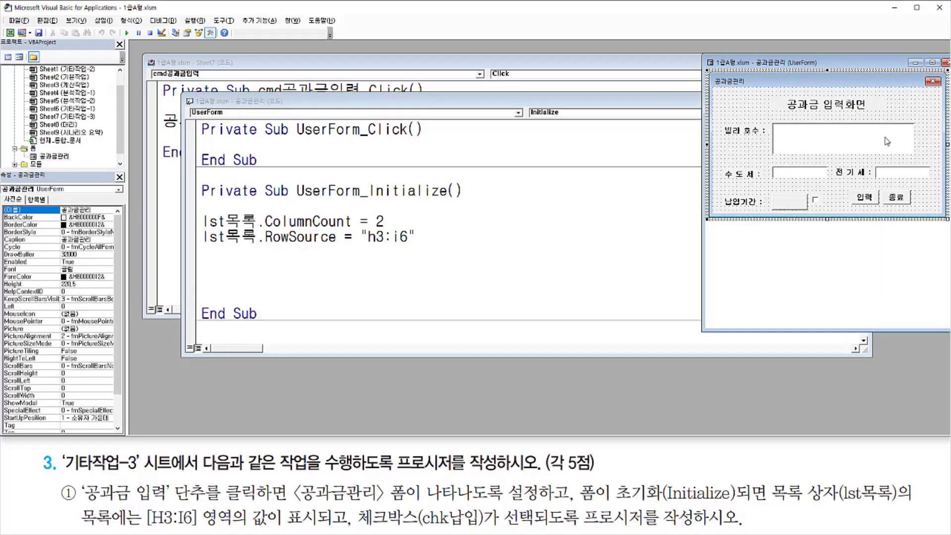
left_click(834, 142)
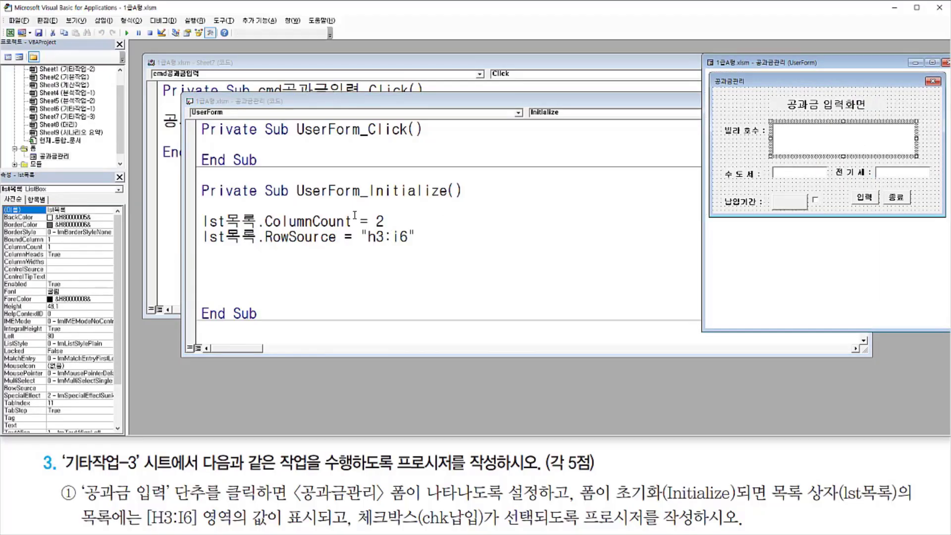
left_click_drag(772, 123, 918, 159)
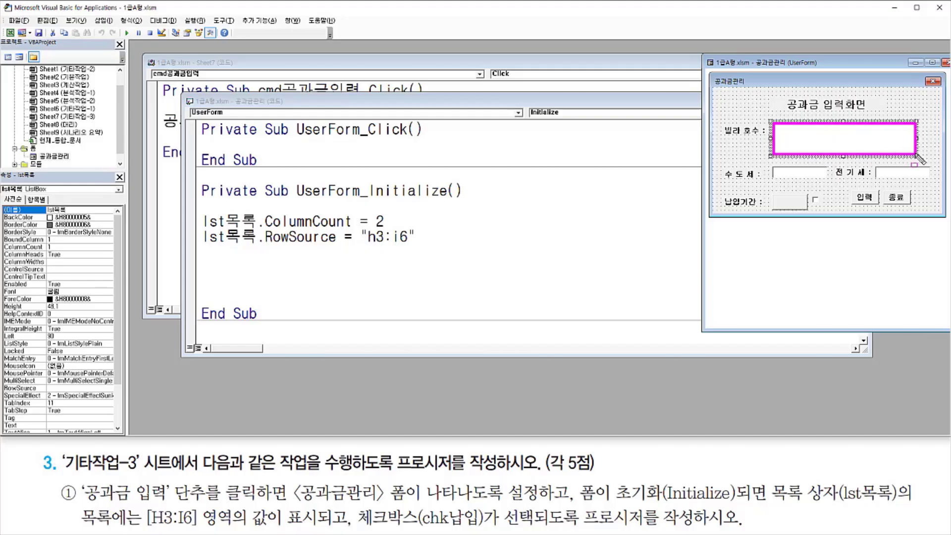
left_click_drag(1, 179, 16, 179)
mouse_move(5, 255)
left_mouse_down()
mouse_move(37, 265)
mouse_move(70, 242)
left_mouse_up()
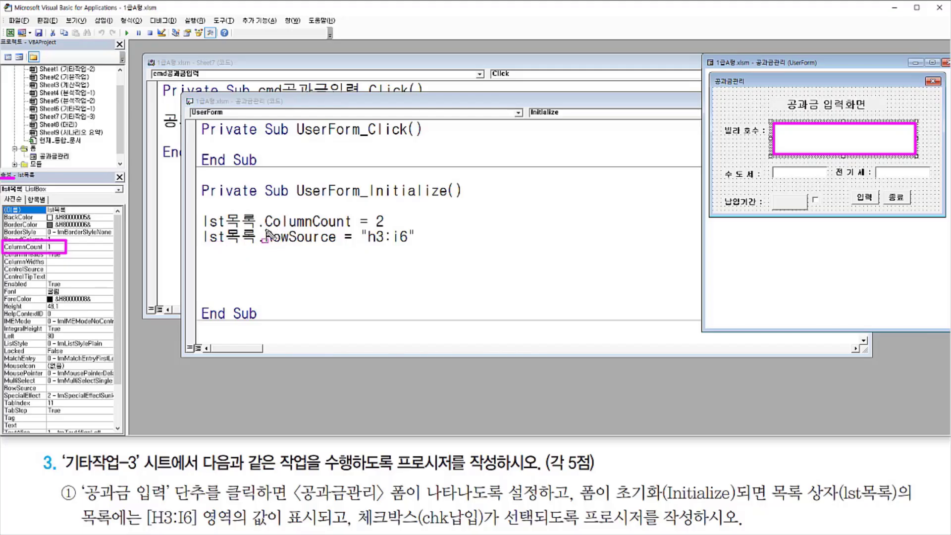
left_click_drag(264, 228, 395, 228)
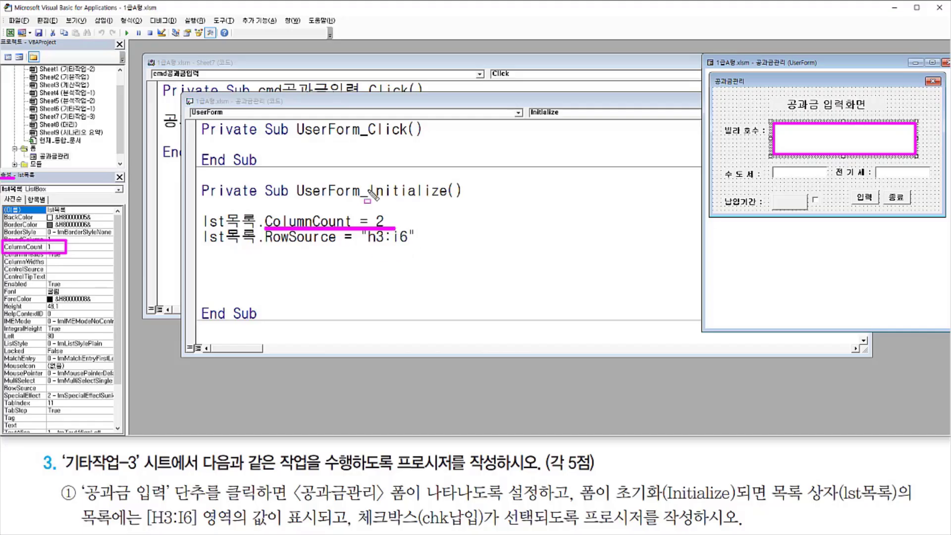
left_click_drag(373, 211, 388, 229)
Select the check box beside 납입기간 on the form and check its name against the task's chk납입 requirement.
mouse_move(353, 502)
left_mouse_down()
mouse_move(354, 527)
mouse_move(500, 526)
left_mouse_up()
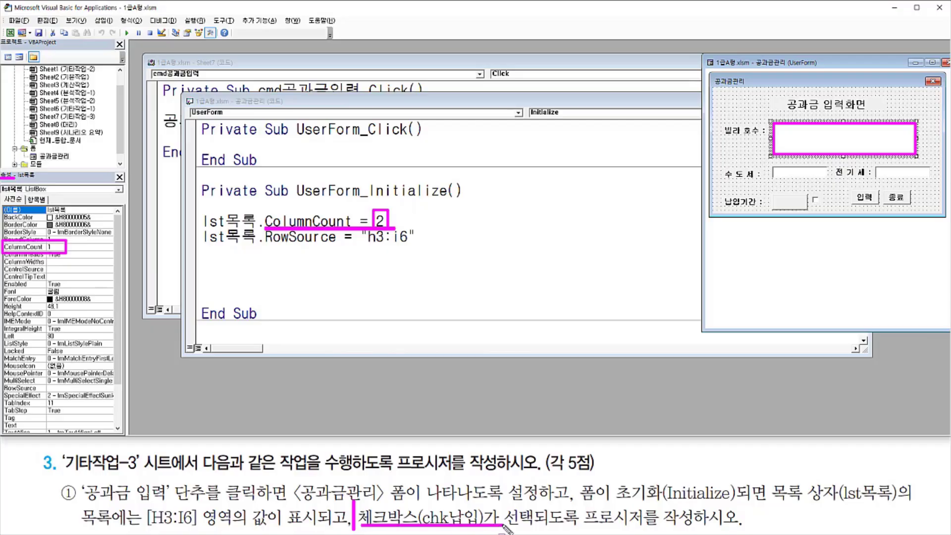
key("Escape")
left_click(818, 202)
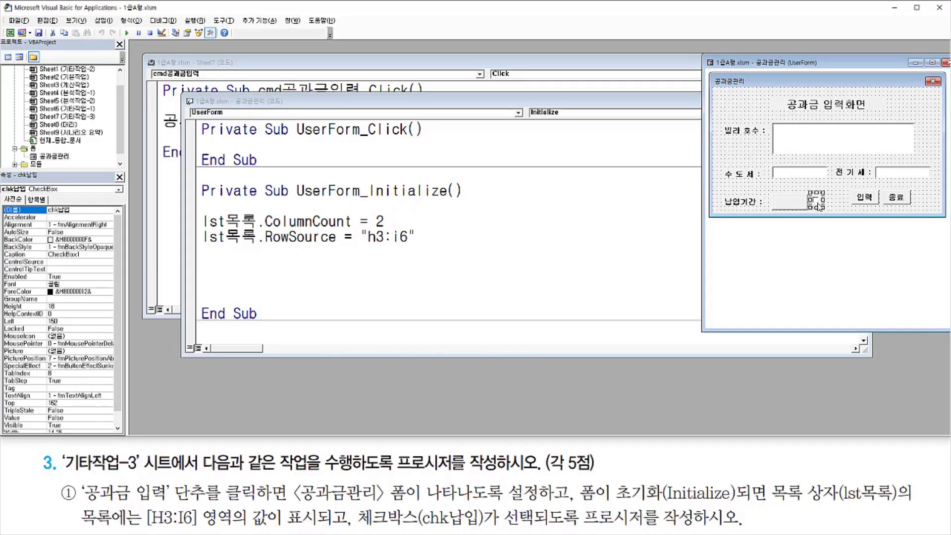
left_click_drag(808, 189, 828, 215)
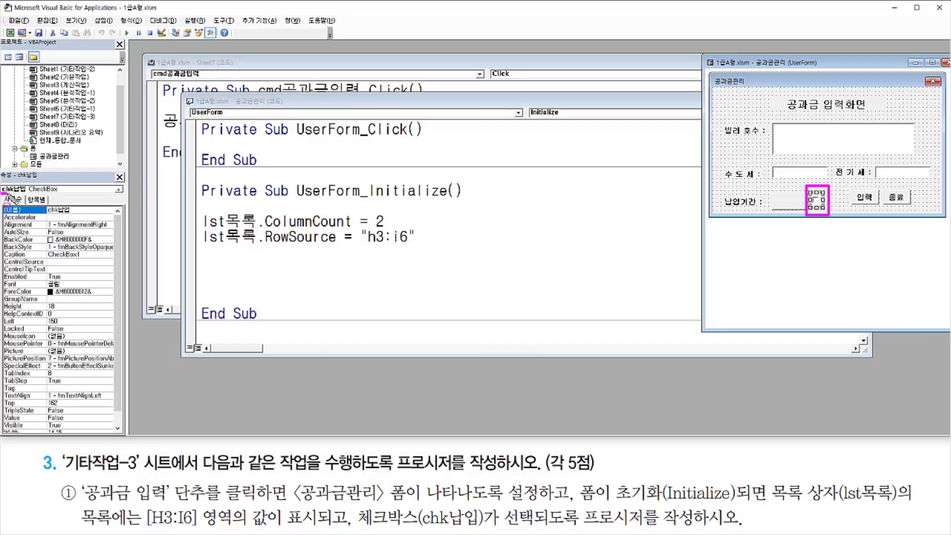
left_click_drag(7, 195, 23, 195)
left_click_drag(356, 527, 485, 529)
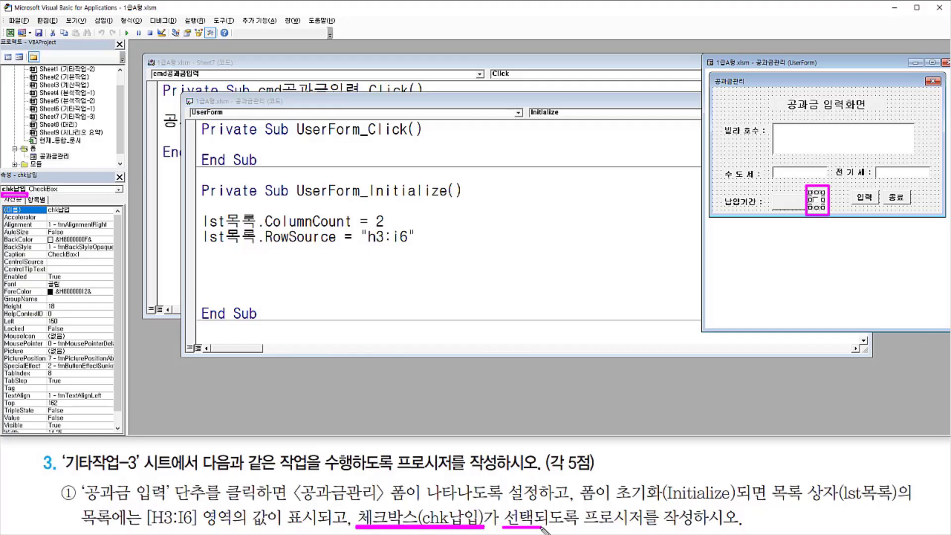
Add the statement chk납입.Value = True below the RowSource line in the UserForm_Initialize procedure, followed by a new line.
left_click(223, 266)
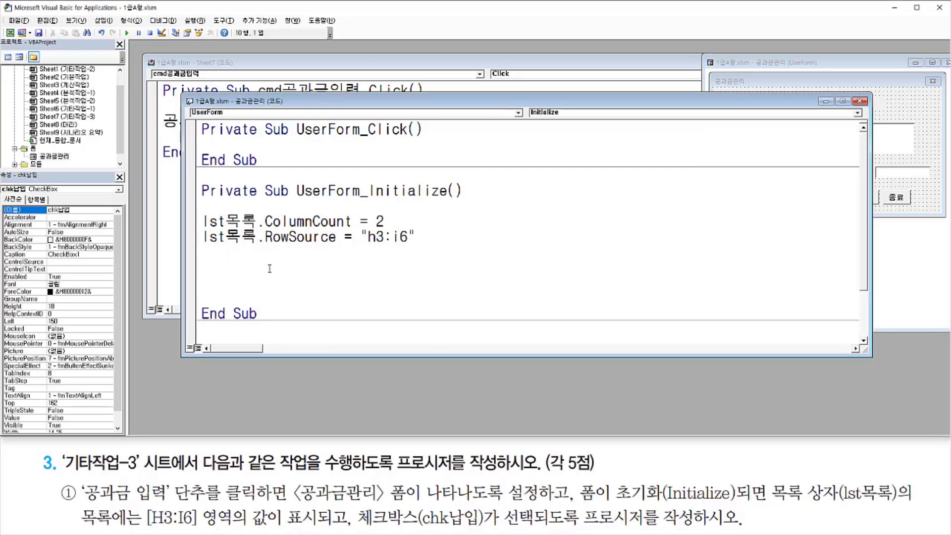
type("ch")
type("k납ㄴ")
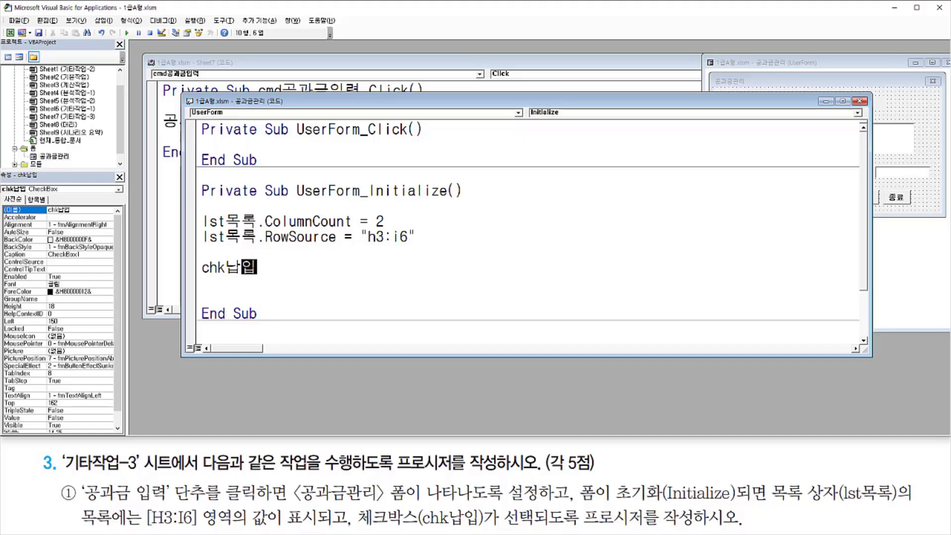
type(".ㅍ")
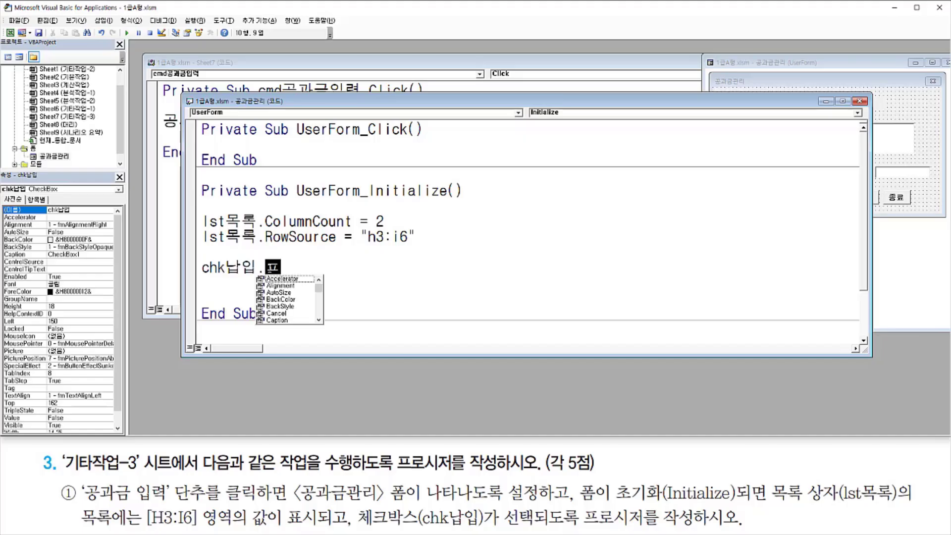
key("BackSpace")
type("va")
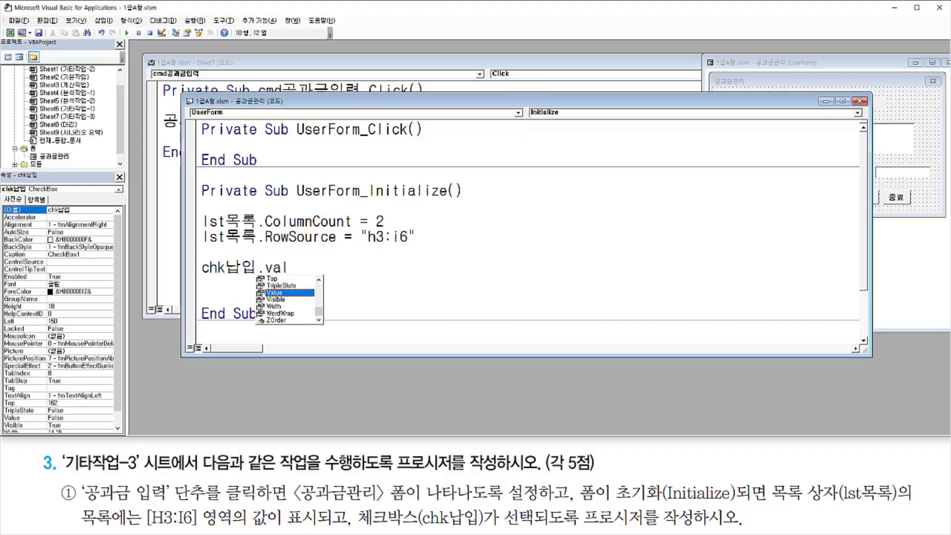
type("l")
key("Tab")
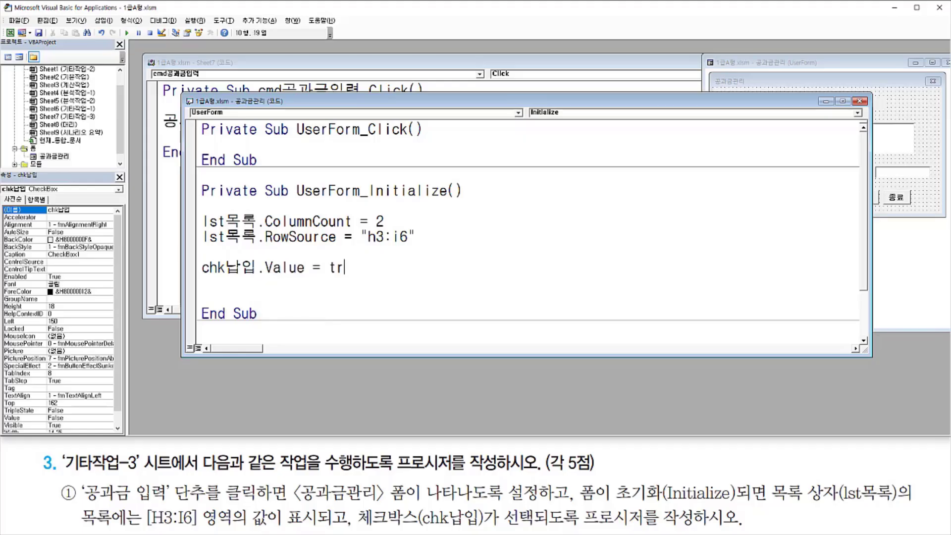
type("= true")
key("Return")
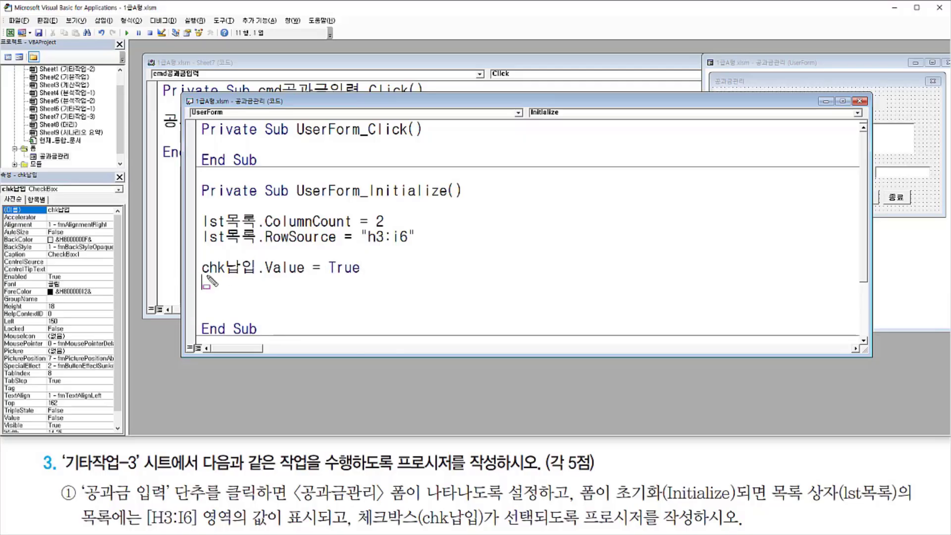
Compare the chk납입.Value statement with the task's Initialize requirement and place the cursor on the second blank line below it.
left_click_drag(201, 276, 365, 279)
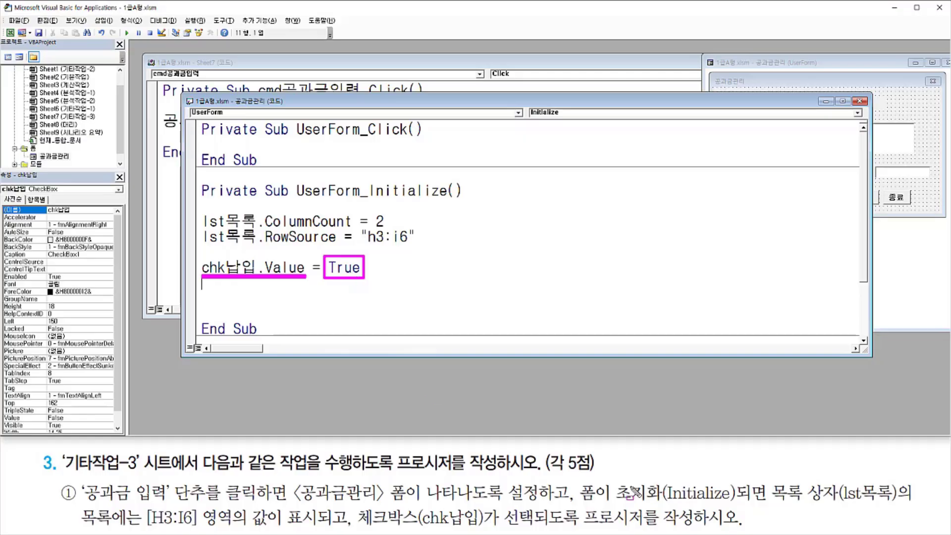
mouse_move(576, 506)
left_mouse_down()
mouse_move(798, 509)
mouse_move(758, 475)
mouse_move(766, 479)
left_mouse_up()
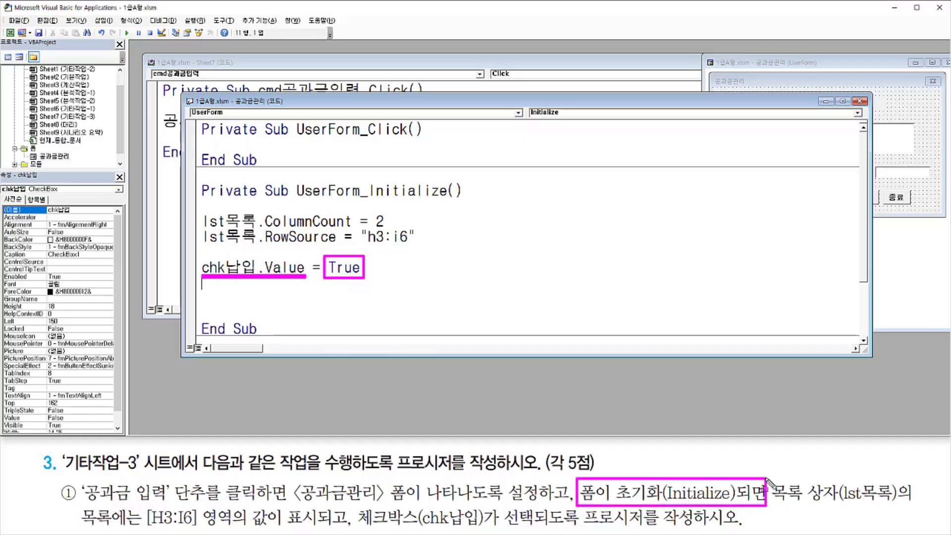
left_click(319, 292)
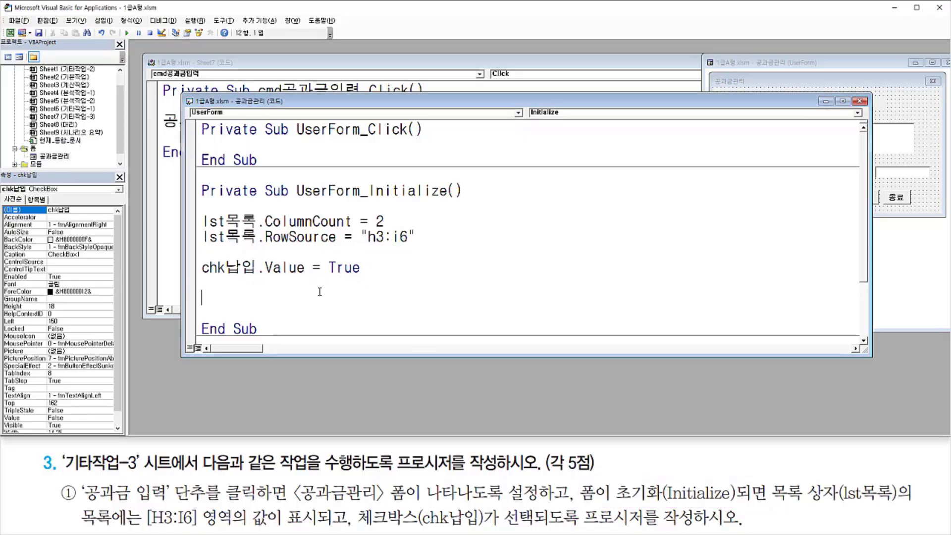
Switch to Excel, run the 공과금 입력 button to check the form's list against H3:I6 and its check box, and close the form.
left_click(11, 33)
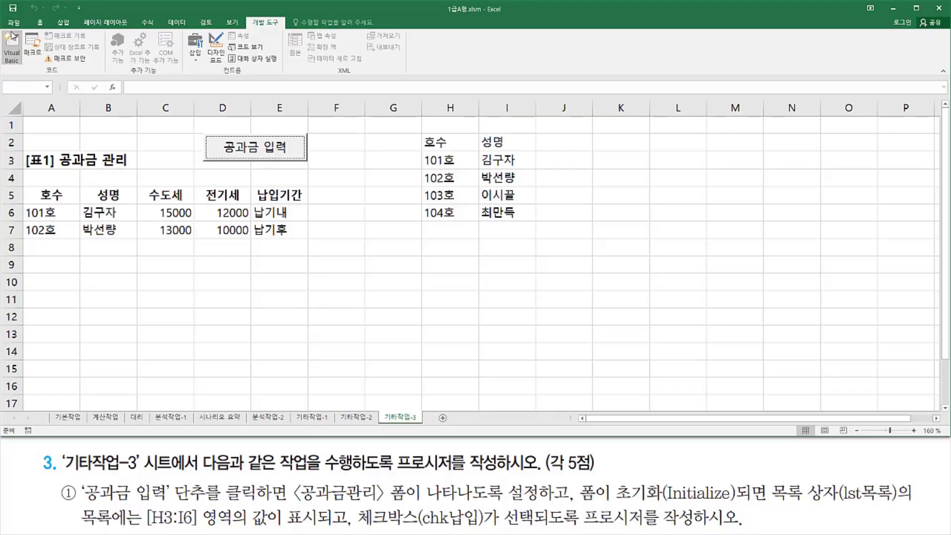
left_click_drag(205, 129, 315, 165)
key("Escape")
left_click(287, 155)
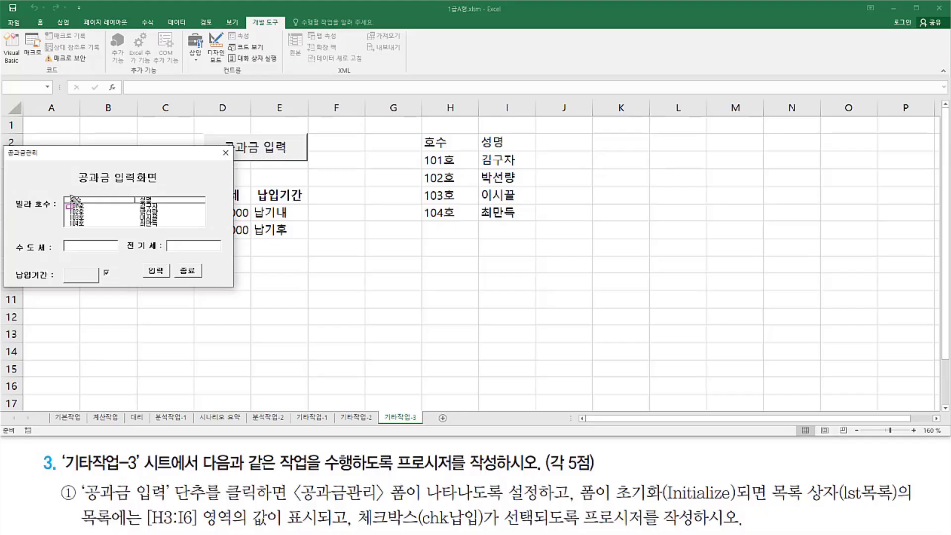
left_click_drag(59, 194, 205, 227)
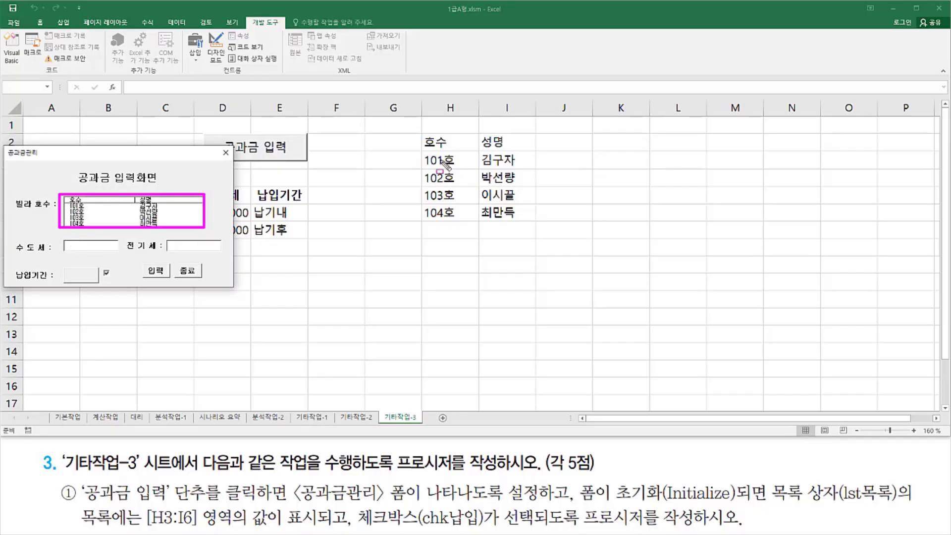
mouse_move(424, 153)
left_mouse_down()
mouse_move(535, 230)
mouse_move(526, 227)
left_mouse_up()
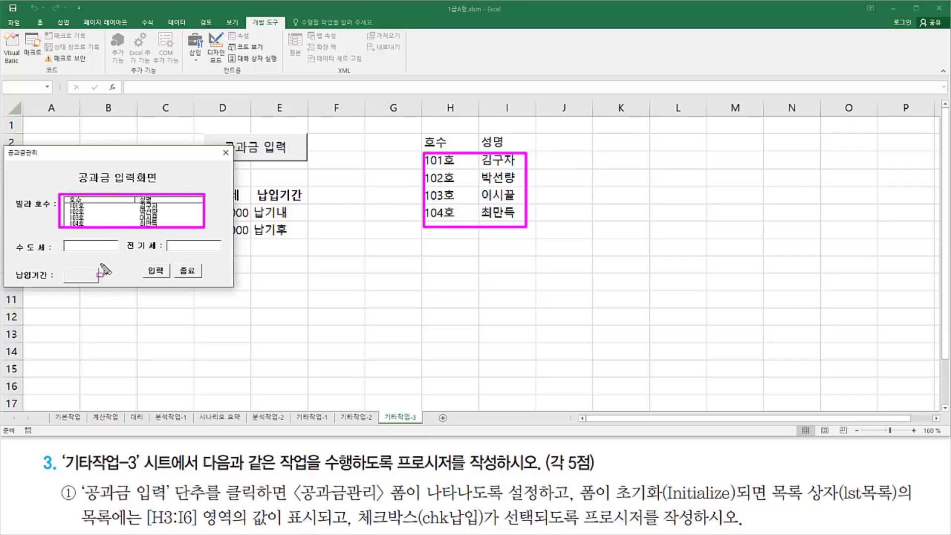
left_click_drag(99, 264, 115, 283)
key("Escape")
left_click(226, 153)
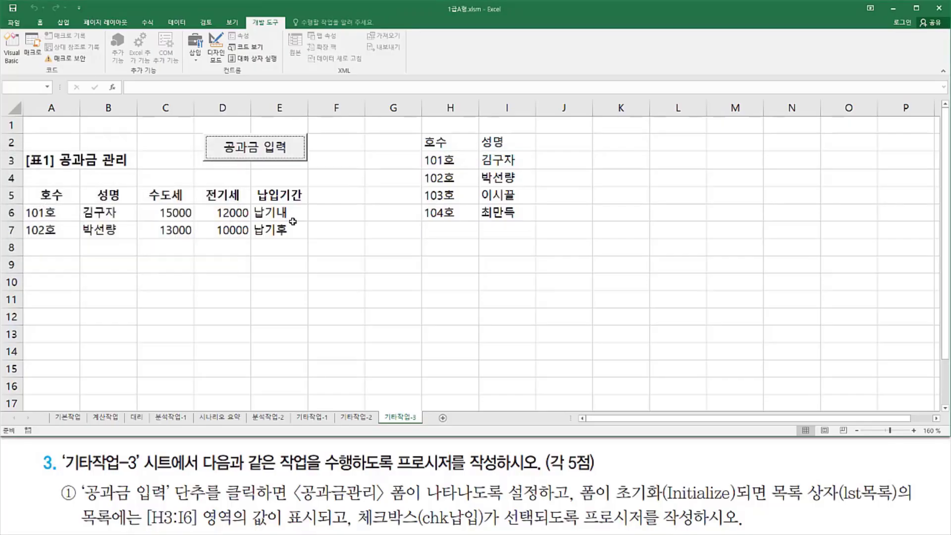
Select cell F9 and read task ② on the chk납입 check box, the 납기내 and 납기후 texts, and cmd납입.
left_click(329, 266)
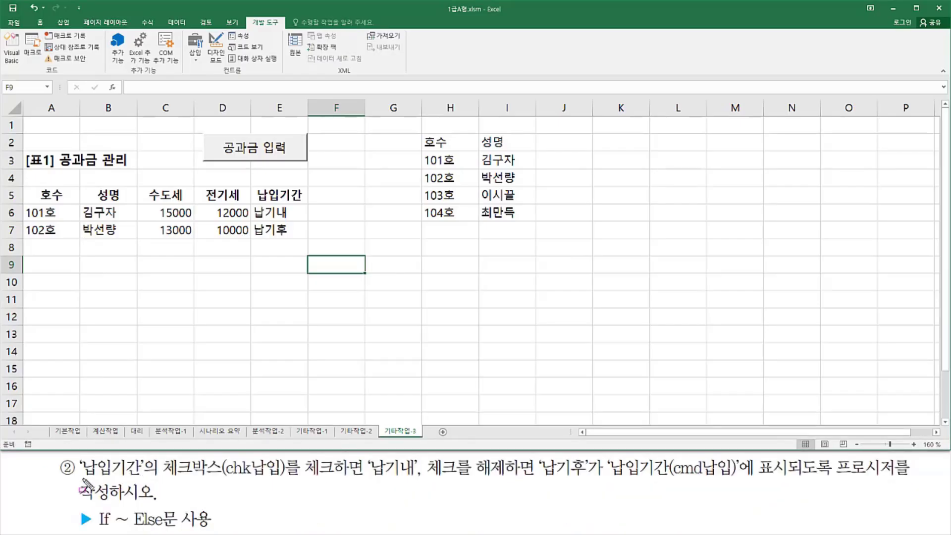
mouse_move(78, 479)
left_mouse_down()
mouse_move(506, 479)
mouse_move(508, 456)
mouse_move(575, 479)
mouse_move(718, 483)
mouse_move(748, 476)
mouse_move(739, 460)
left_mouse_up()
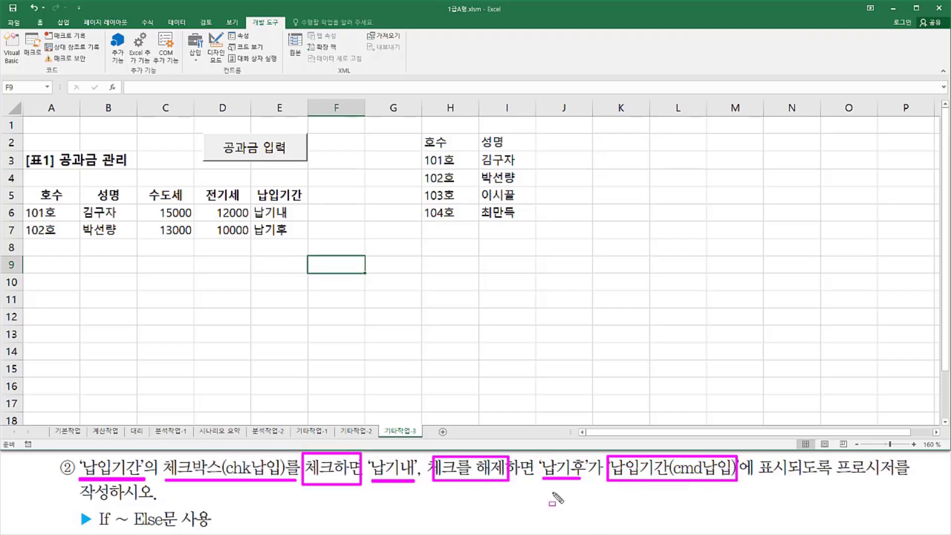
key("Escape")
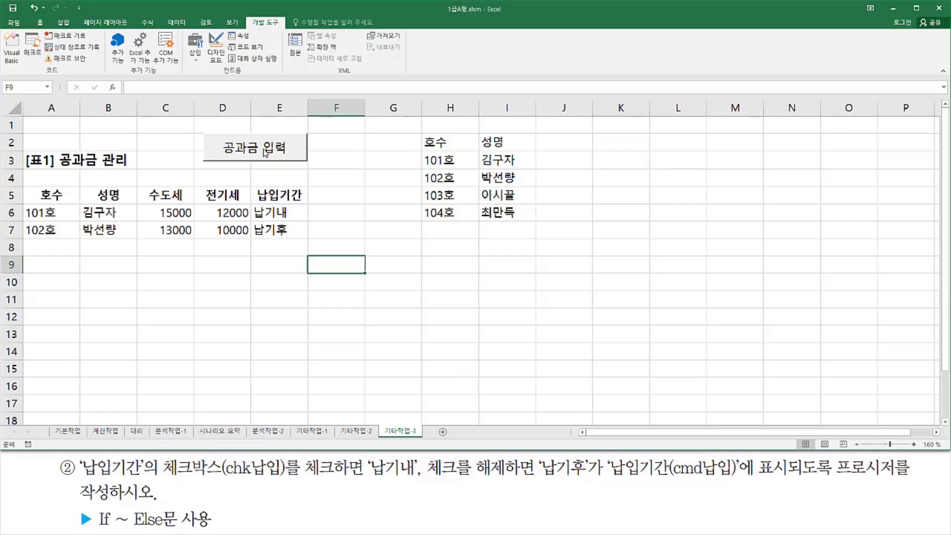
Open the 공과금관리 form again, compare its 납입기간 check box and button with the If ~ Else requirement, and close the form.
left_click(254, 147)
left_click_drag(99, 269, 115, 290)
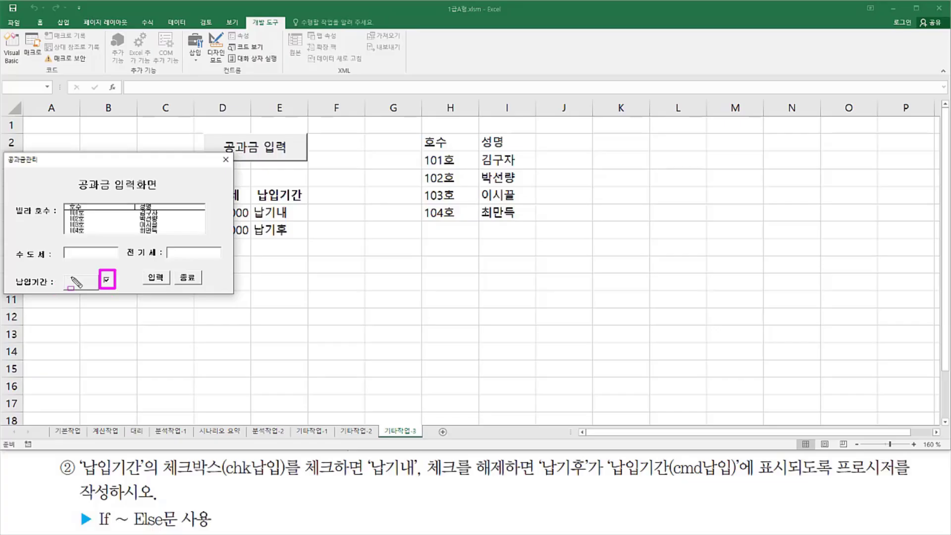
mouse_move(65, 273)
left_mouse_down()
mouse_move(77, 292)
mouse_move(99, 289)
left_mouse_up()
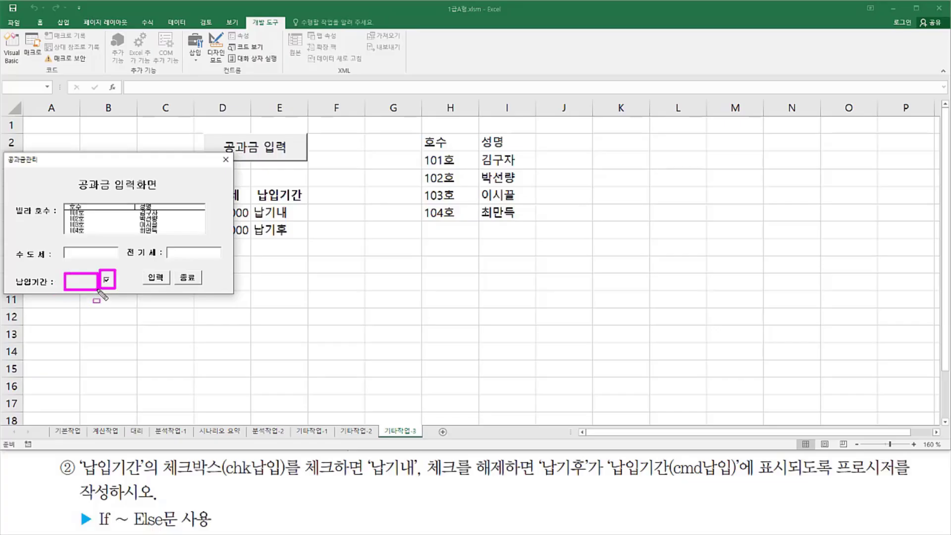
left_click_drag(373, 481, 411, 481)
left_click_drag(542, 478, 588, 479)
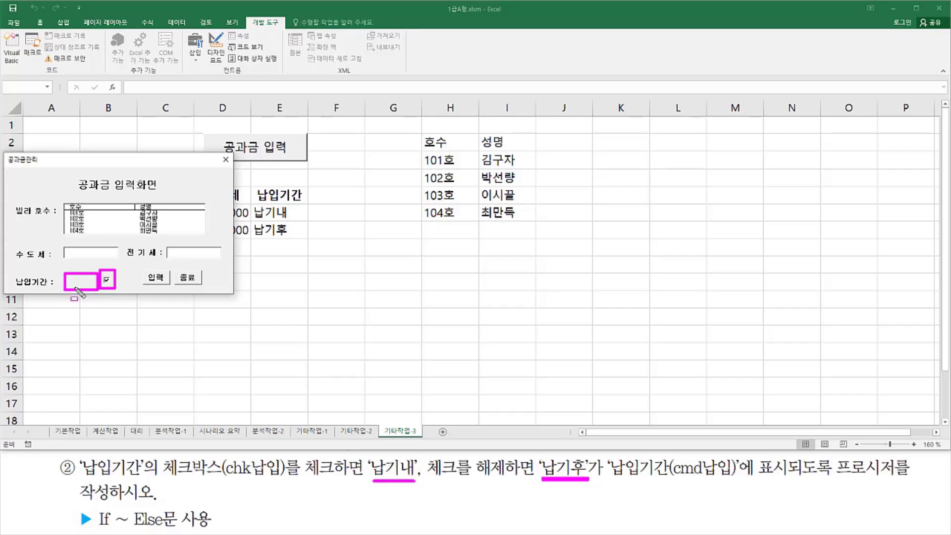
key("Escape")
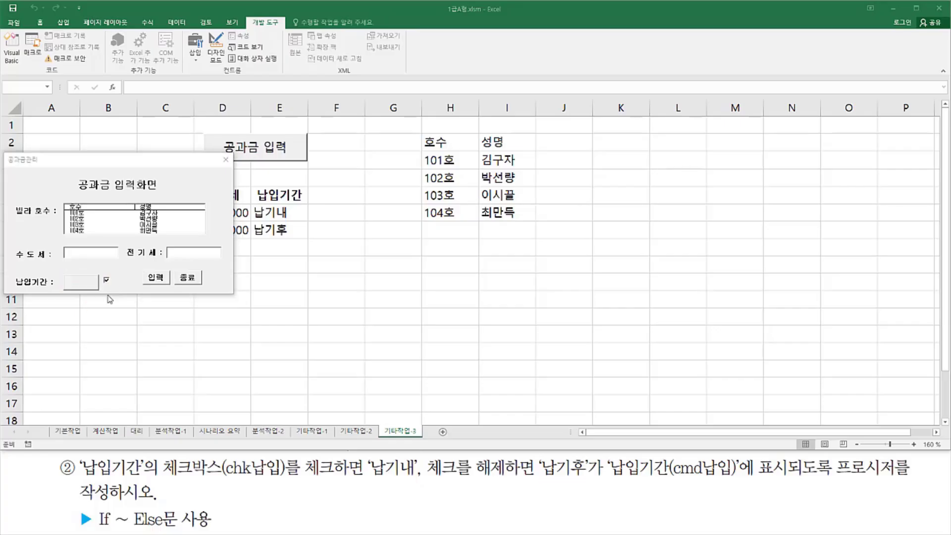
mouse_move(100, 282)
left_mouse_down()
mouse_move(111, 276)
mouse_move(114, 296)
left_mouse_up()
mouse_move(73, 503)
left_mouse_down()
mouse_move(79, 525)
mouse_move(218, 532)
left_mouse_up()
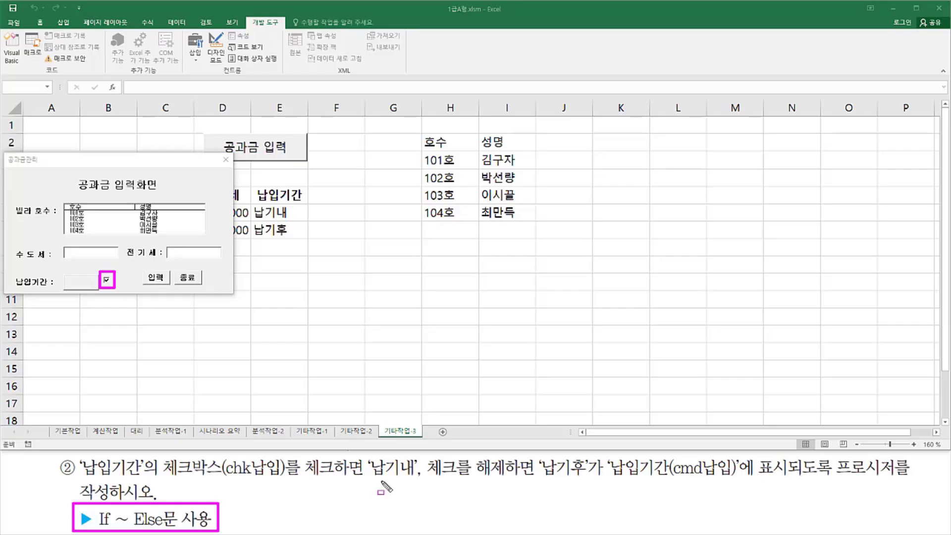
left_click_drag(370, 479, 416, 479)
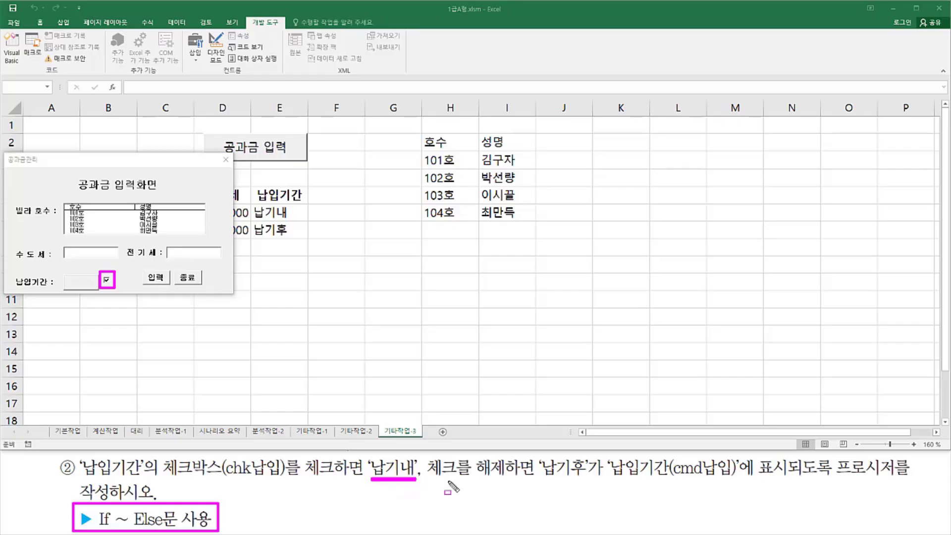
left_click_drag(545, 482, 590, 482)
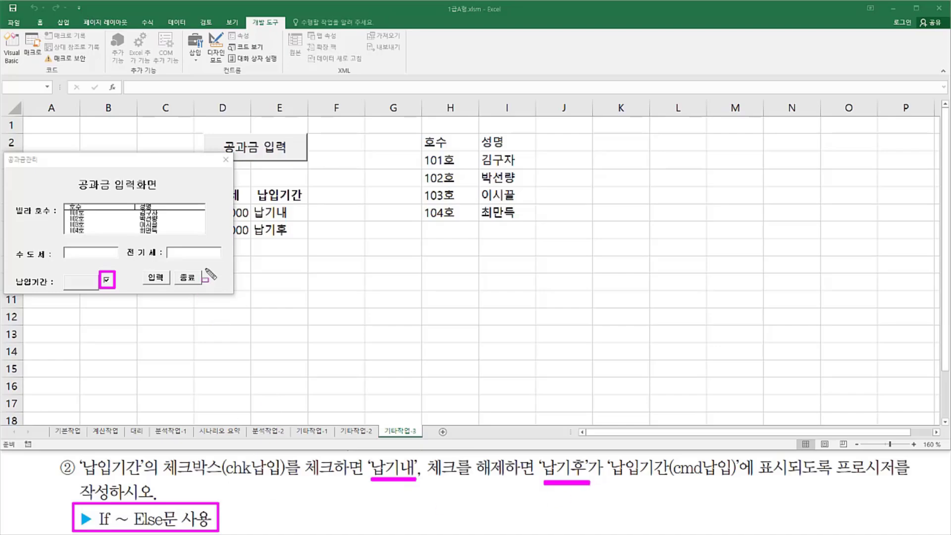
key("Escape")
left_click(226, 159)
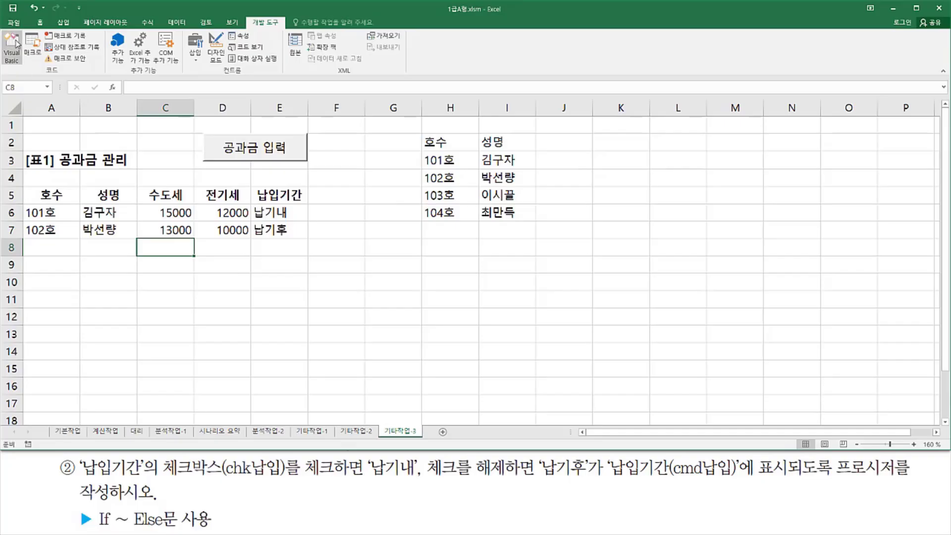
Return to the Visual Basic editor and narrow the 공과금관리 code window to uncover more of the form designer.
key("ctrl+2")
left_click_drag(3, 30, 26, 64)
key("Escape")
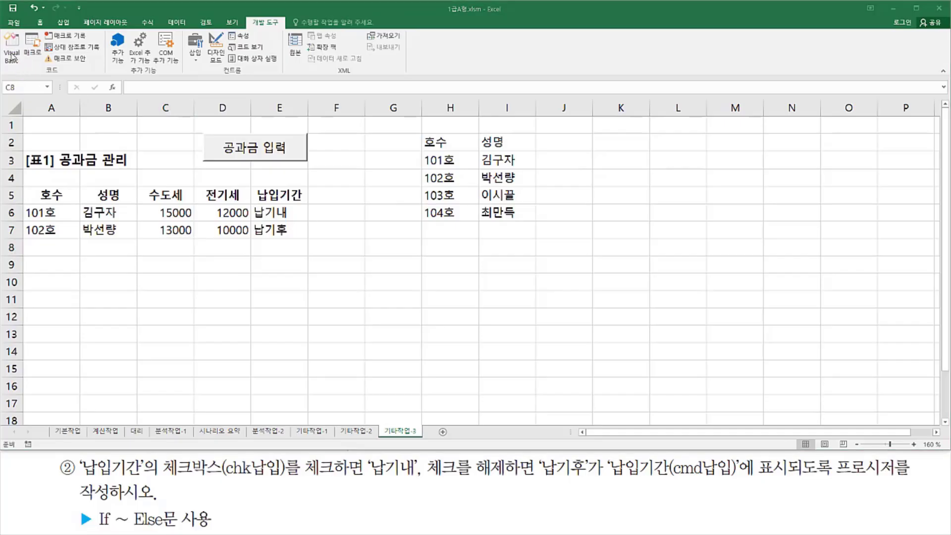
left_click(12, 48)
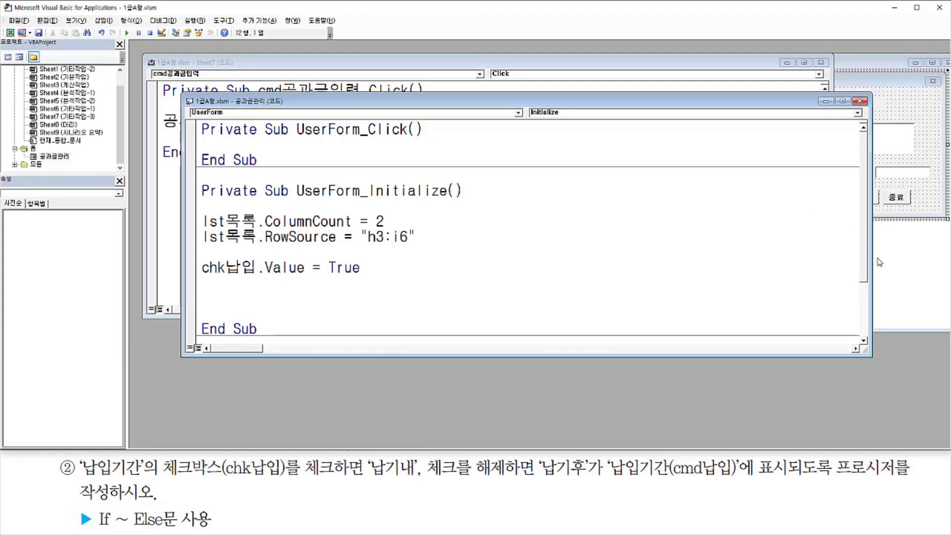
mouse_move(872, 258)
left_mouse_down()
mouse_move(702, 258)
mouse_move(775, 258)
left_mouse_up()
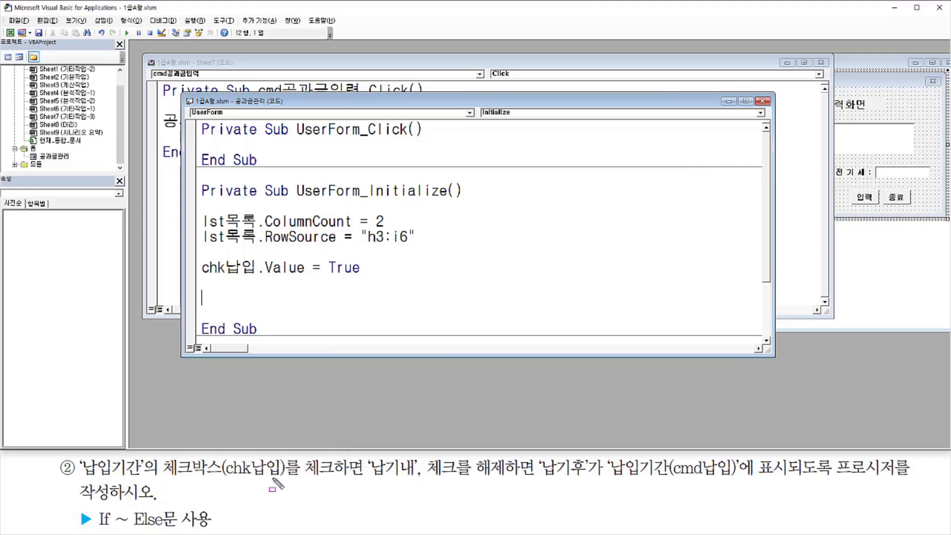
Review which text task ② requires when chk납입 is checked and when it is cleared.
left_click_drag(226, 478, 364, 482)
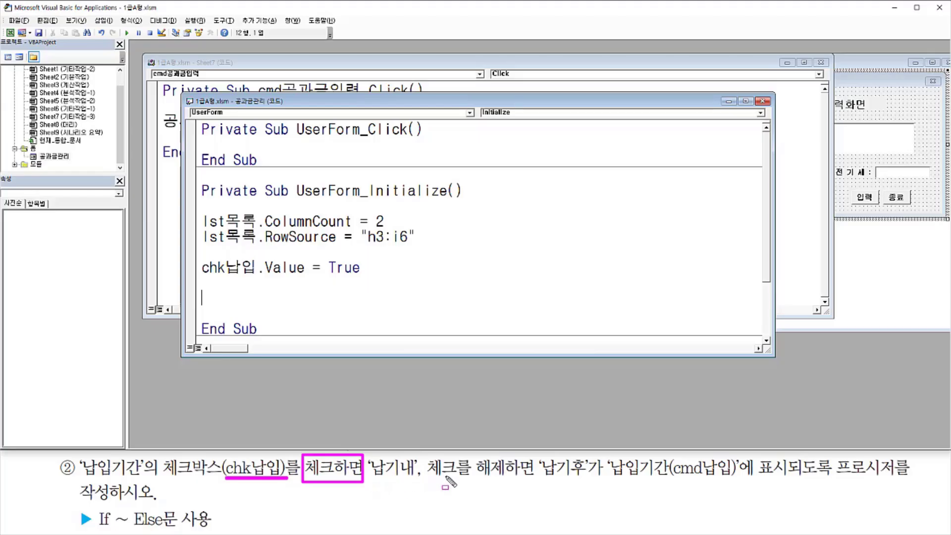
left_click_drag(538, 481, 581, 480)
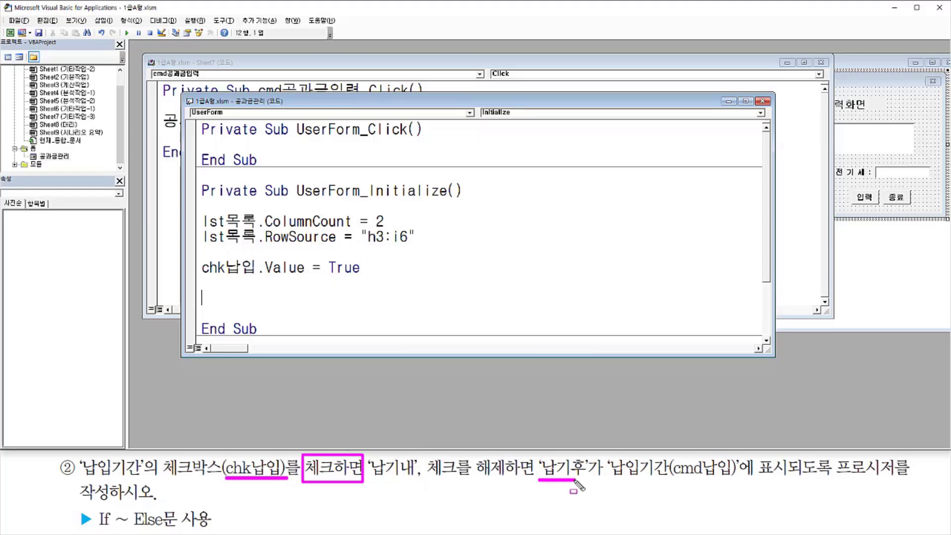
left_click_drag(373, 481, 417, 482)
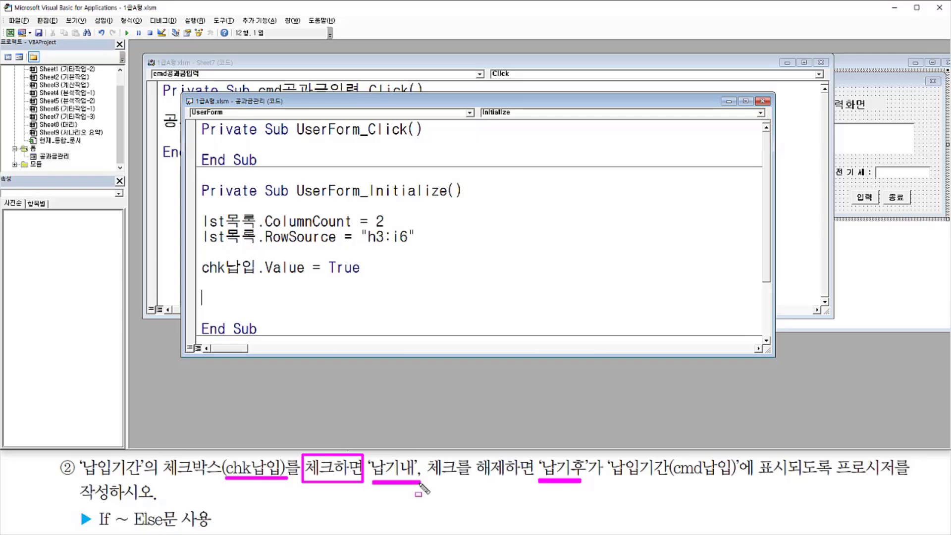
key("Escape")
Create the chk납입_Click event procedure from the form's 납입기간 check box and review its object and event names.
left_click(841, 194)
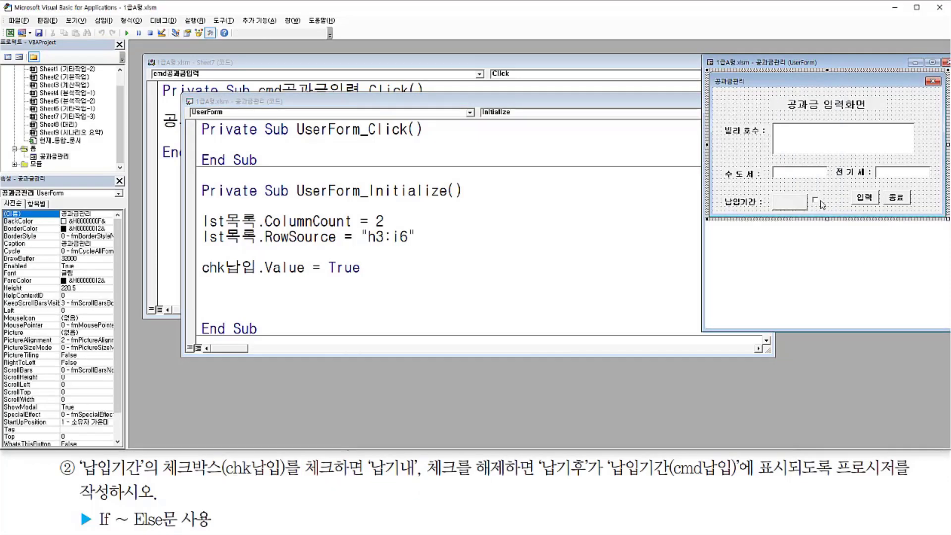
left_click(816, 201)
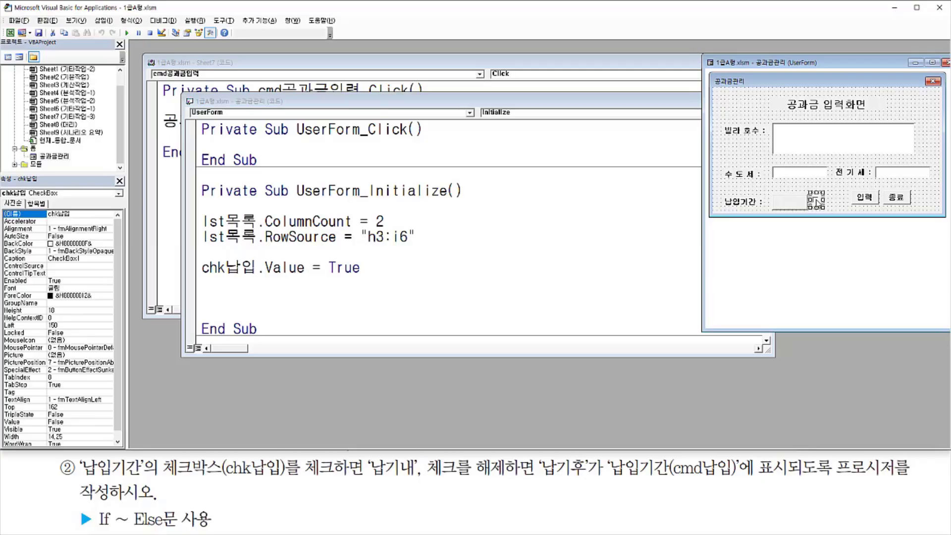
double_click(817, 202)
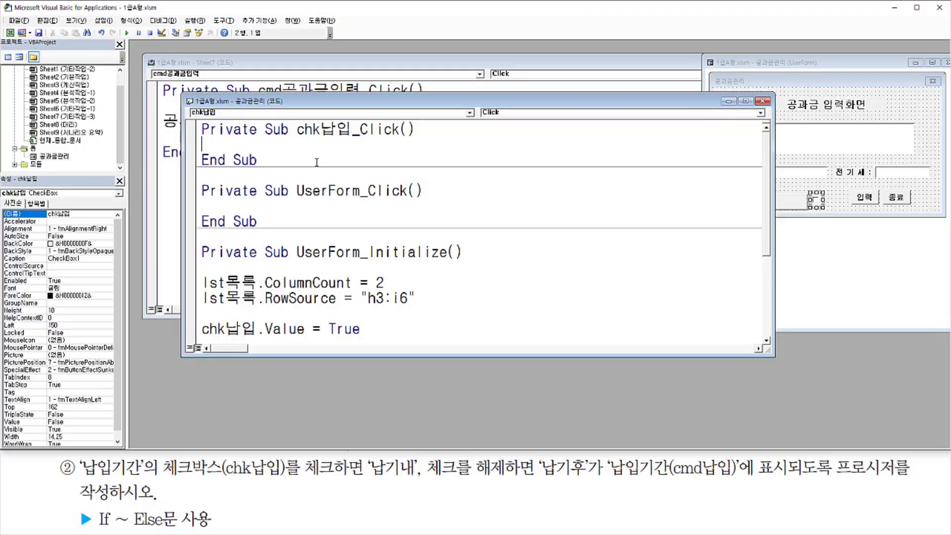
left_click_drag(296, 139, 348, 139)
left_click_drag(361, 138, 407, 138)
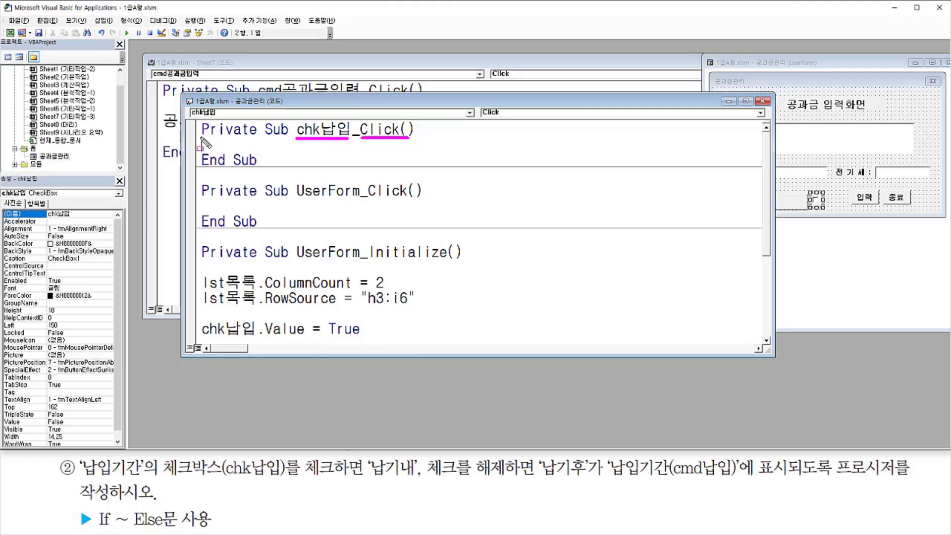
Start the chk납입_Click procedure with the condition If chk납입.Value = True Then.
left_click_drag(200, 138, 268, 150)
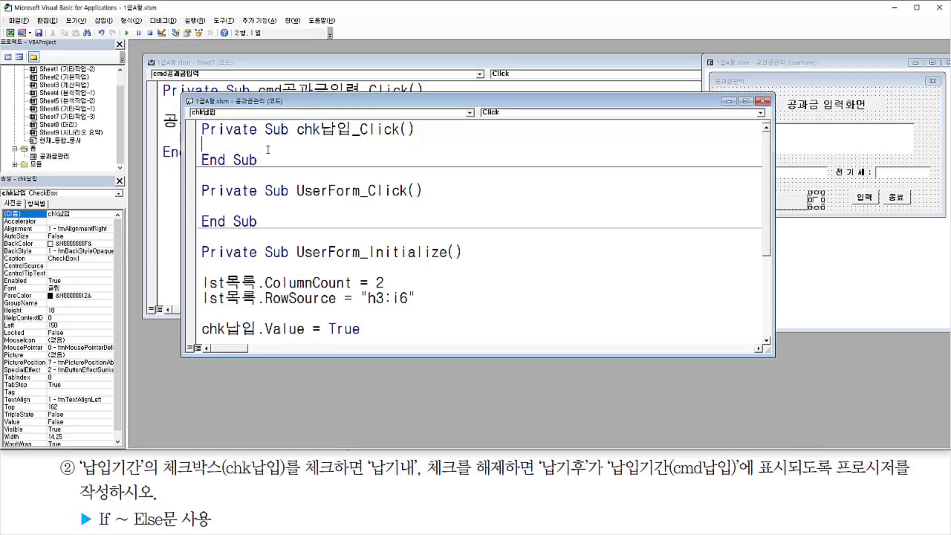
key("Return")
key("Return")
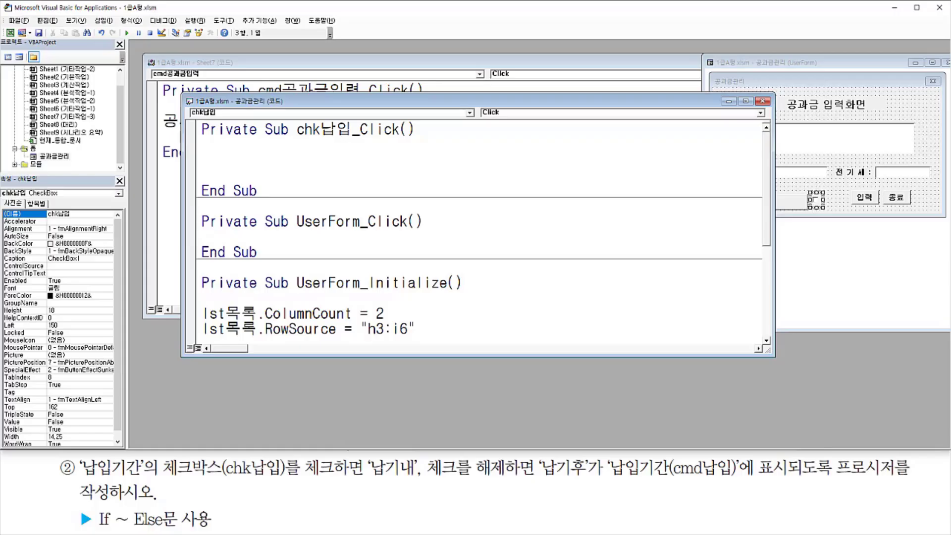
type("if chk")
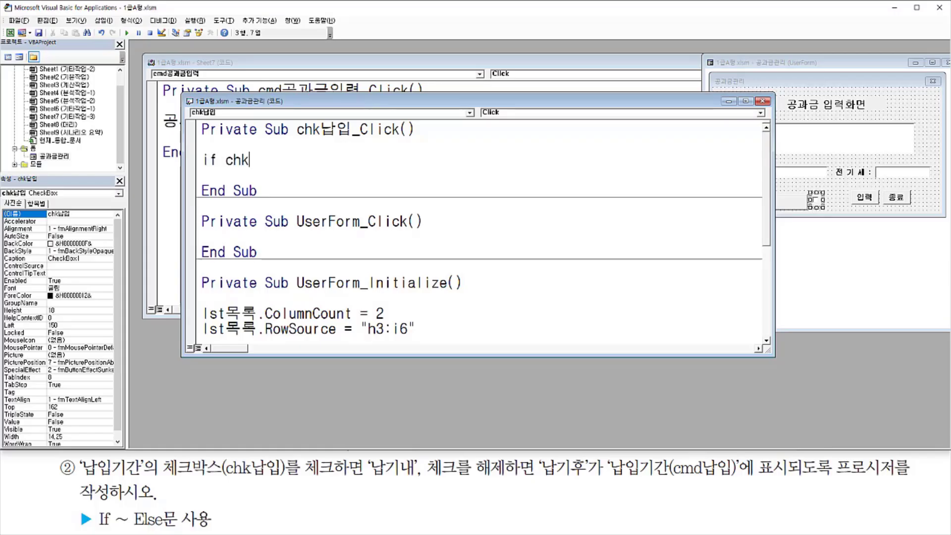
type("납입.")
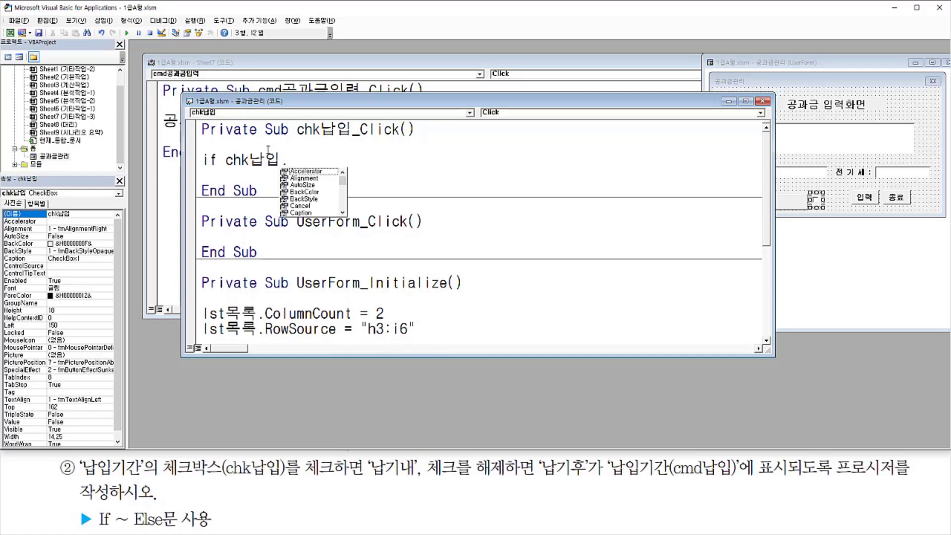
type("val")
key("Tab")
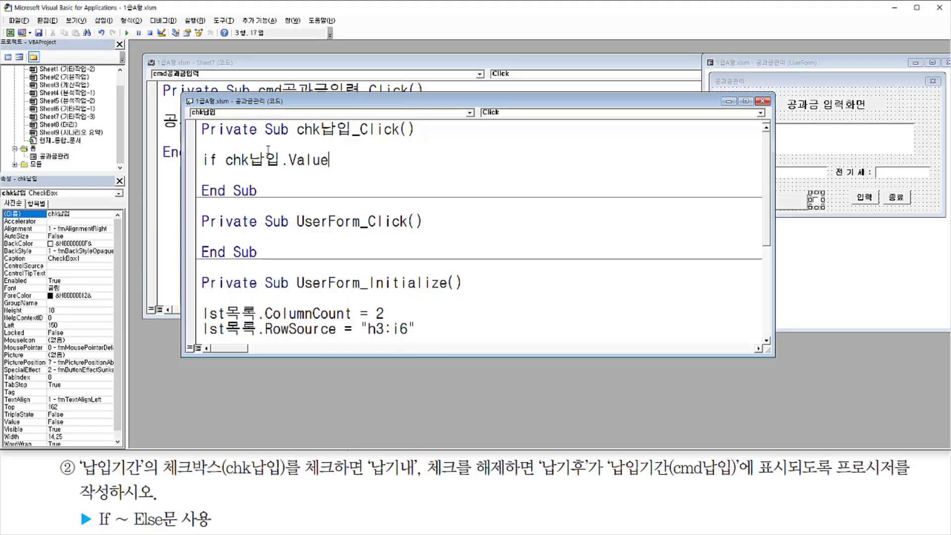
type("= tu")
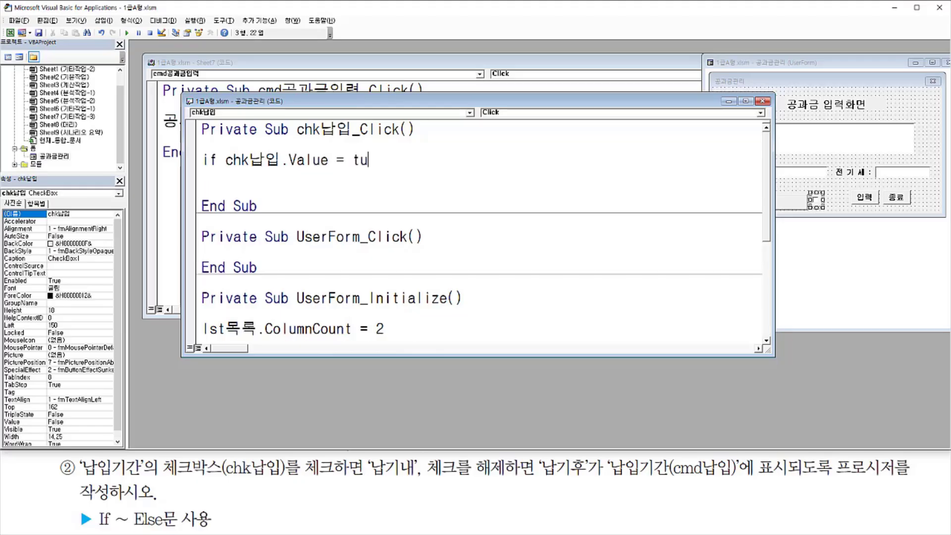
key("BackSpace")
type("rue then")
key("Return")
key("Return")
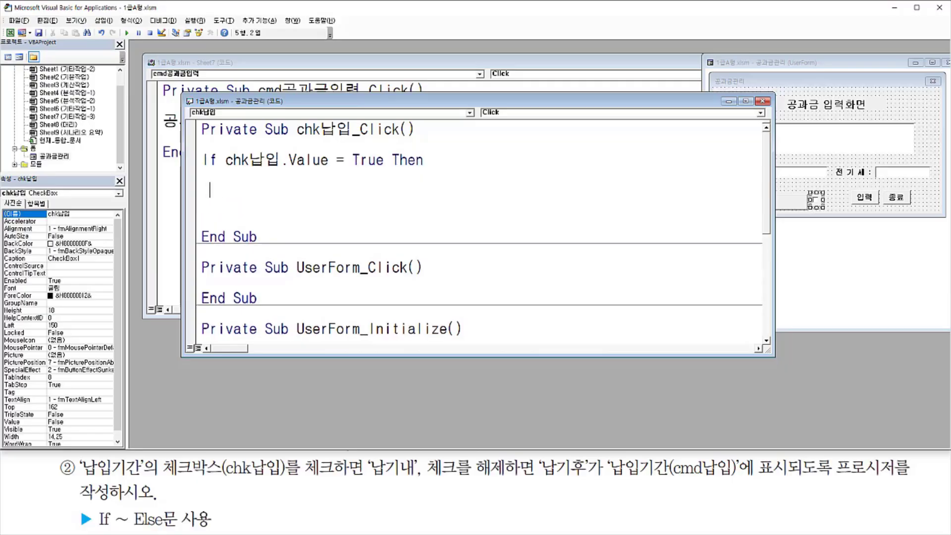
Select the 납입기간 button in the form designer and compare its name with the display target required by task ②.
left_click(851, 229)
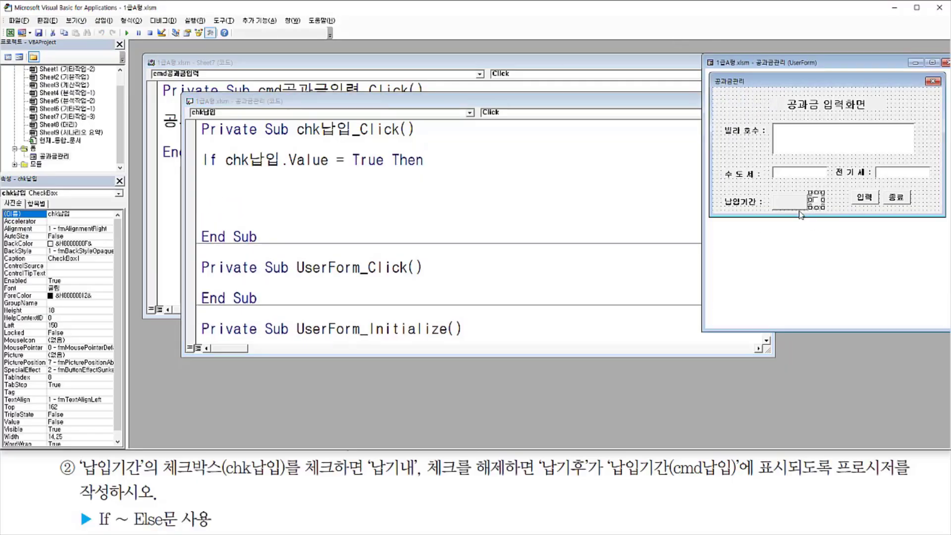
left_click(797, 209)
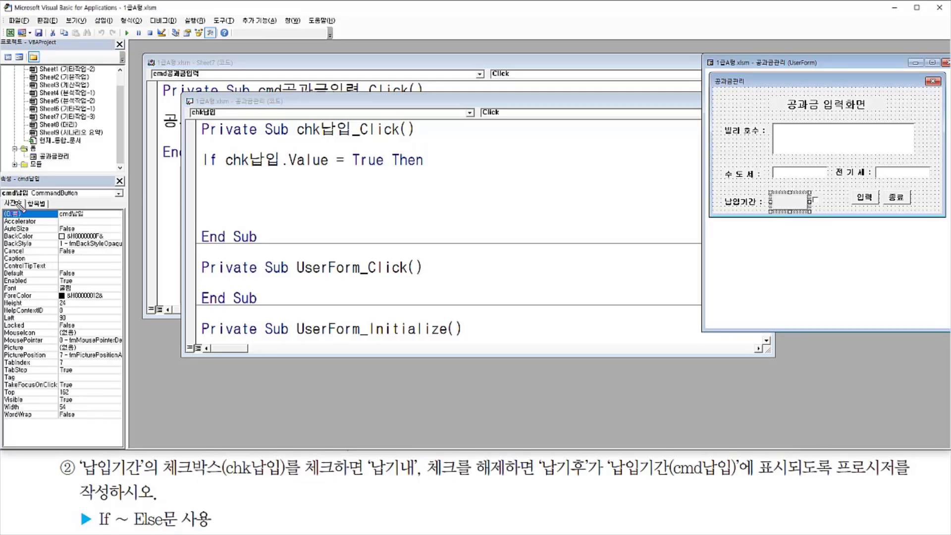
left_click_drag(3, 199, 32, 199)
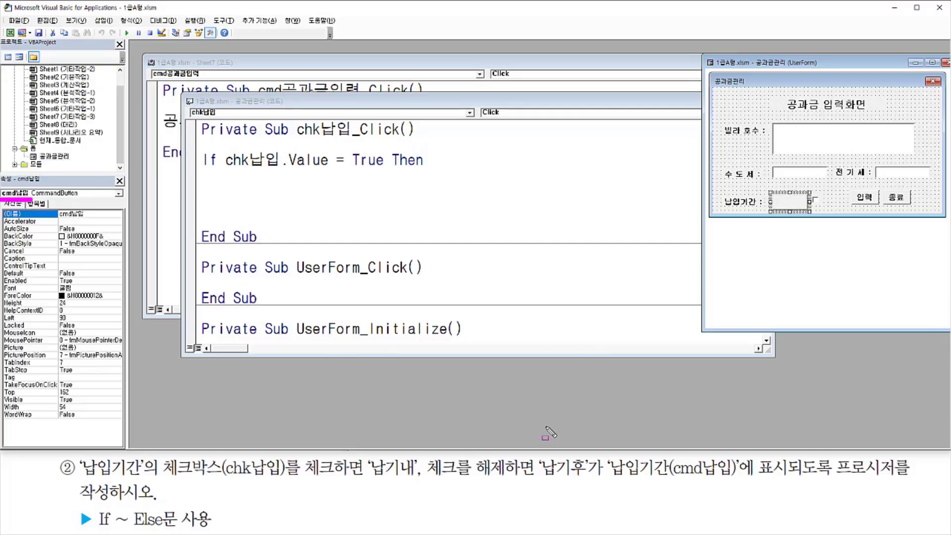
left_click_drag(674, 480, 792, 479)
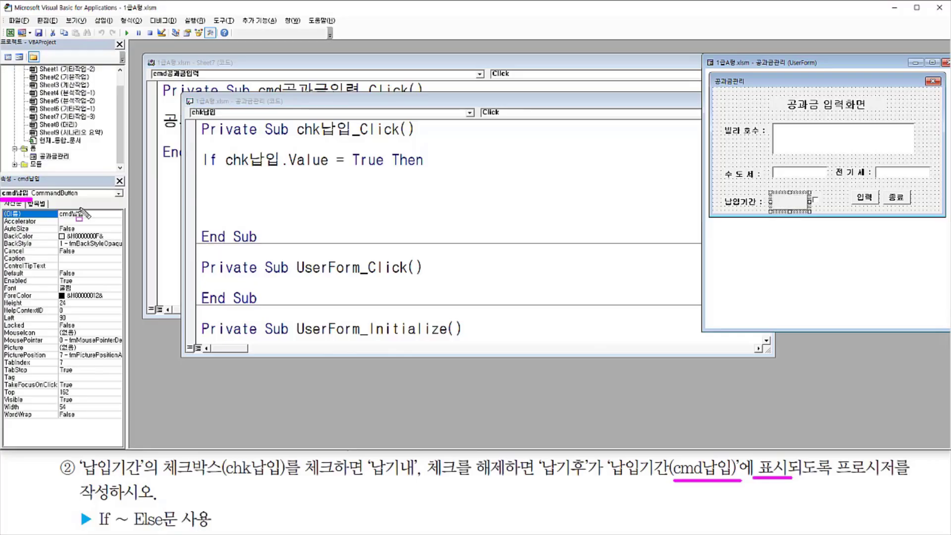
key("Escape")
Under the If condition, add the indented statement cmd납입.Caption = "납기내".
left_click(282, 193)
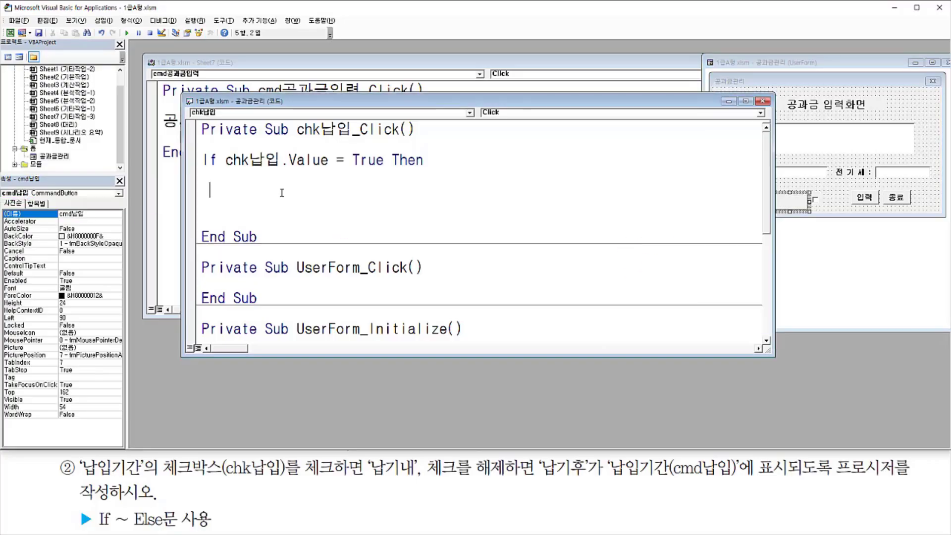
type("cmd납")
type("입")
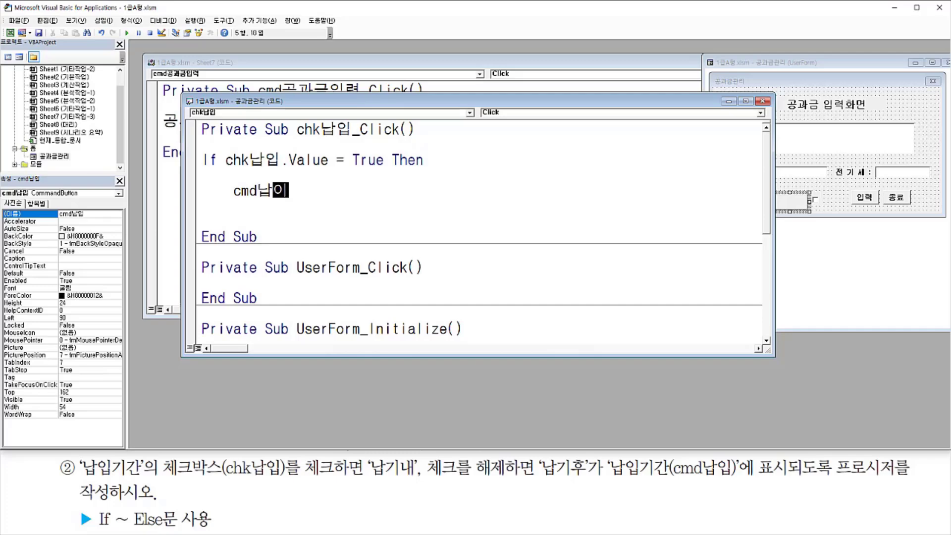
type(".")
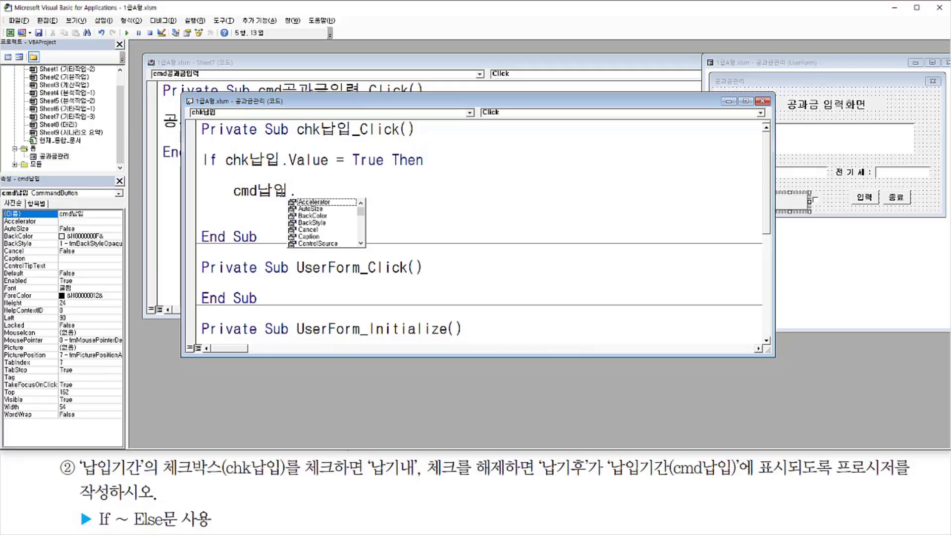
type("ca")
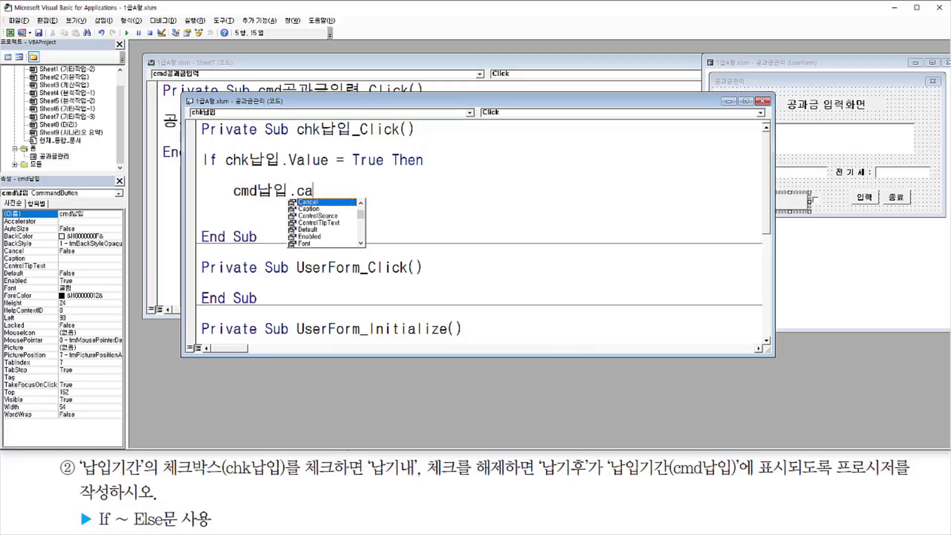
type("p")
key("Tab")
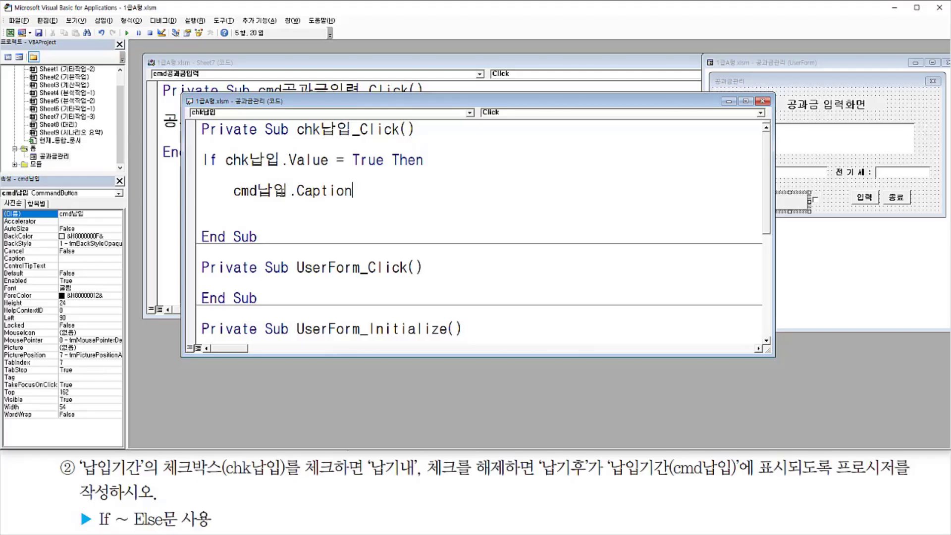
type("= \"납기내")
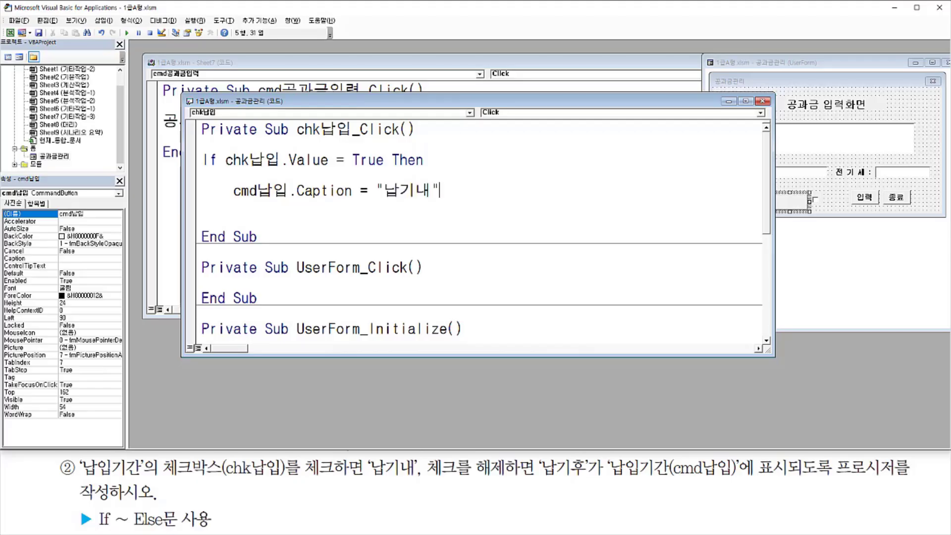
type("\"")
key("Return")
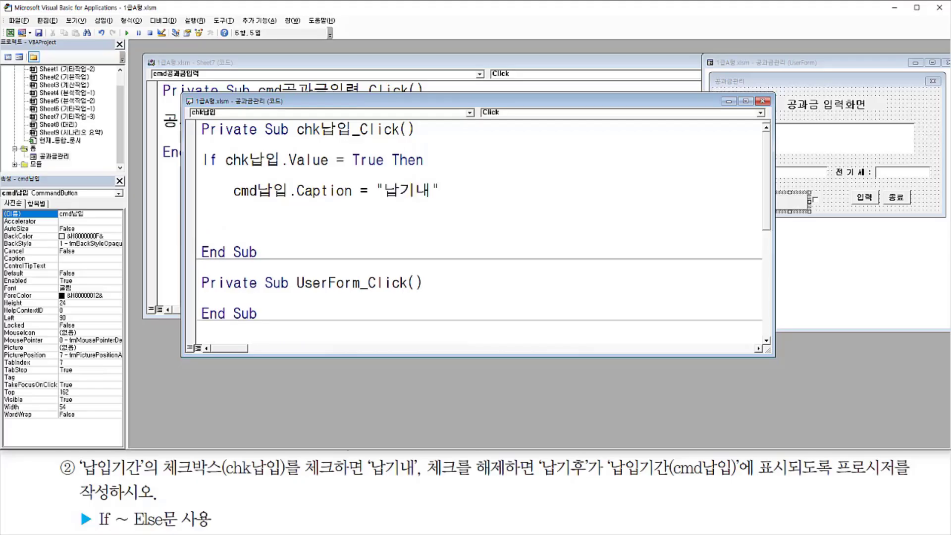
Add an Else line below the 납기내 caption statement, leaving a blank line between them.
key("Return")
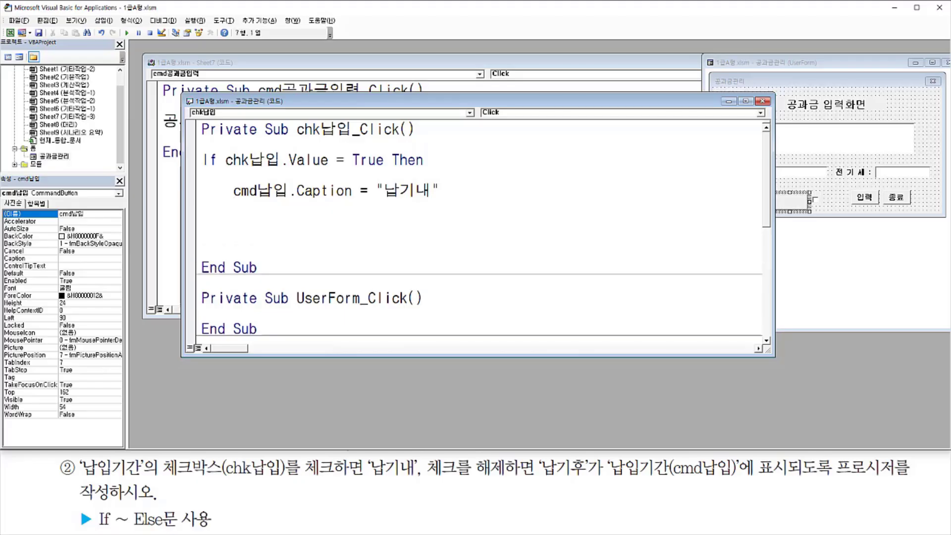
type("ㄷ")
key("BackSpace")
type("else")
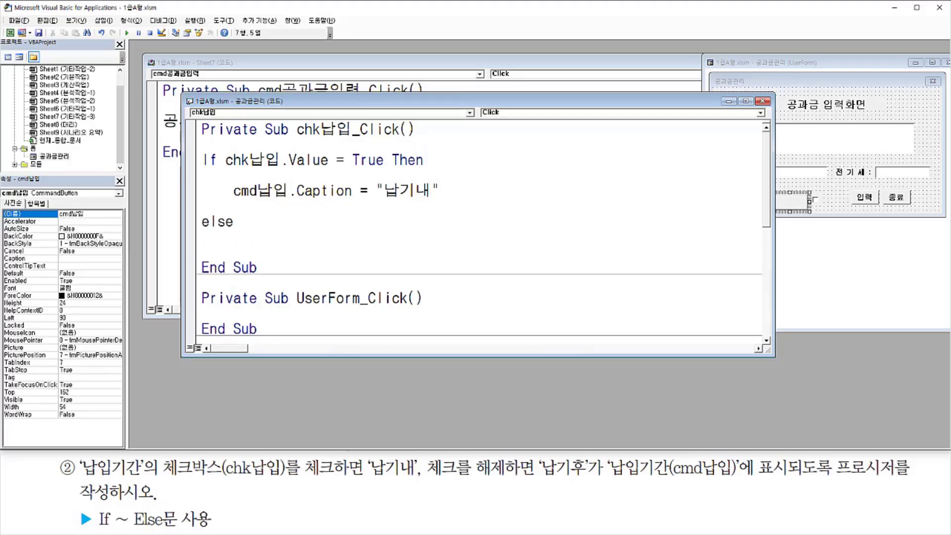
key("Return")
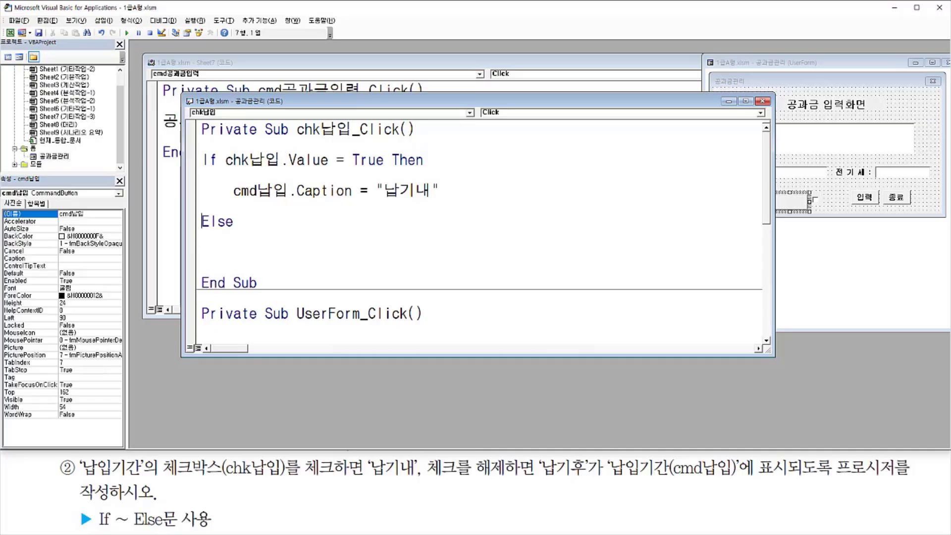
Copy the caption statement below Else and change its text to "납기후".
key("shift+End")
key("ctrl+c")
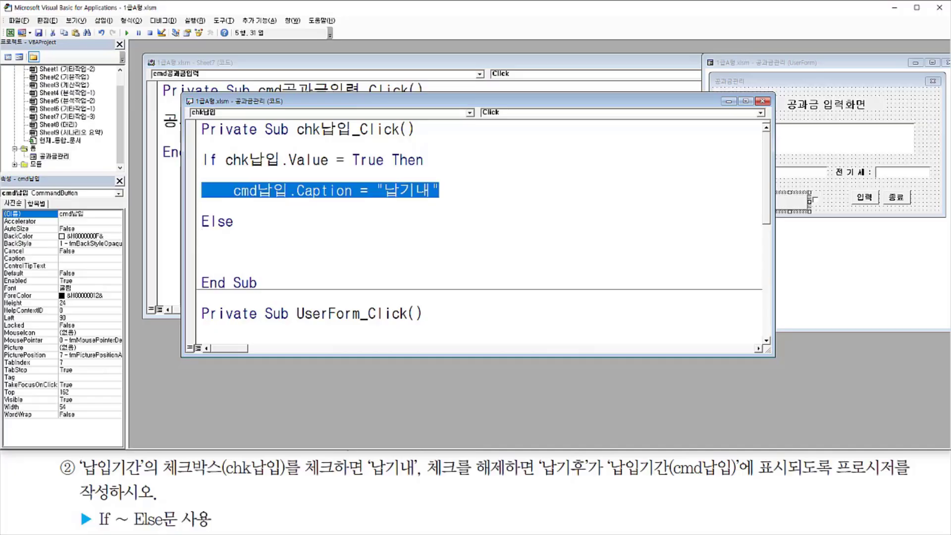
key("Down")
key("Down")
key("ctrl+v")
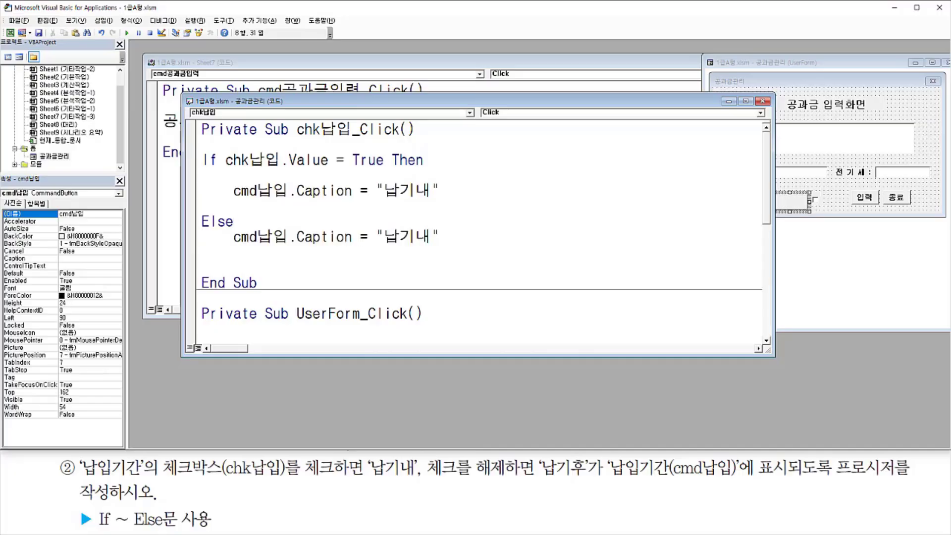
key("BackSpace")
type("후")
Remove the blank line after the If condition and close the block with End If.
key("Up")
key("Up")
key("Up")
key("Up")
key("Delete")
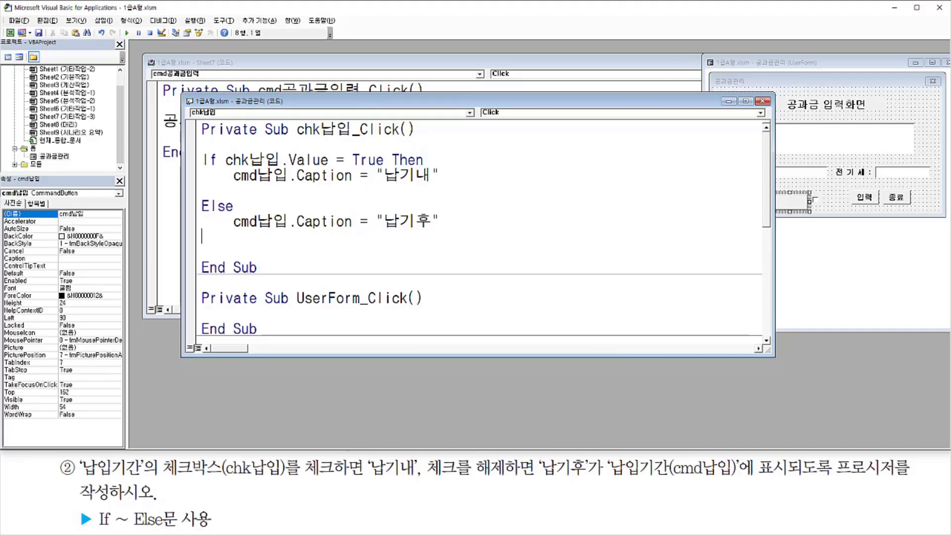
type("endif")
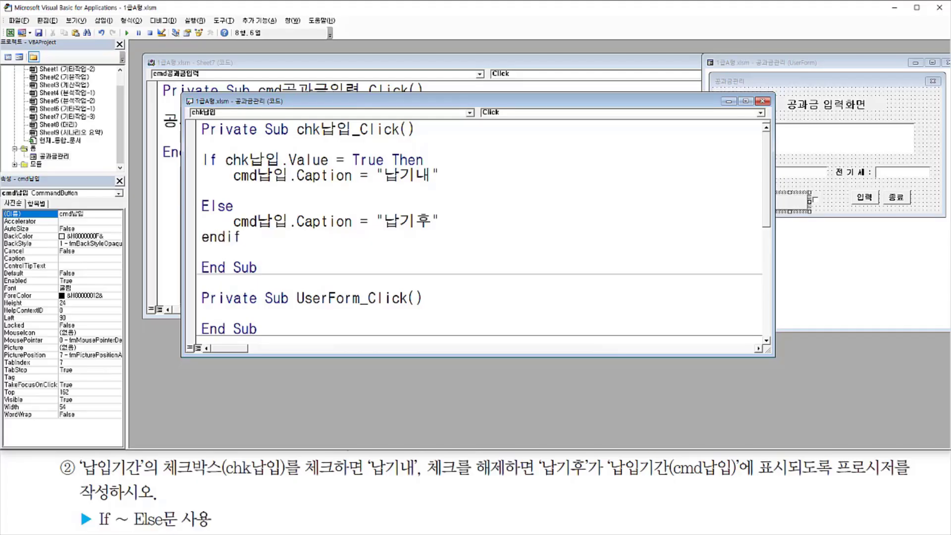
key("Return")
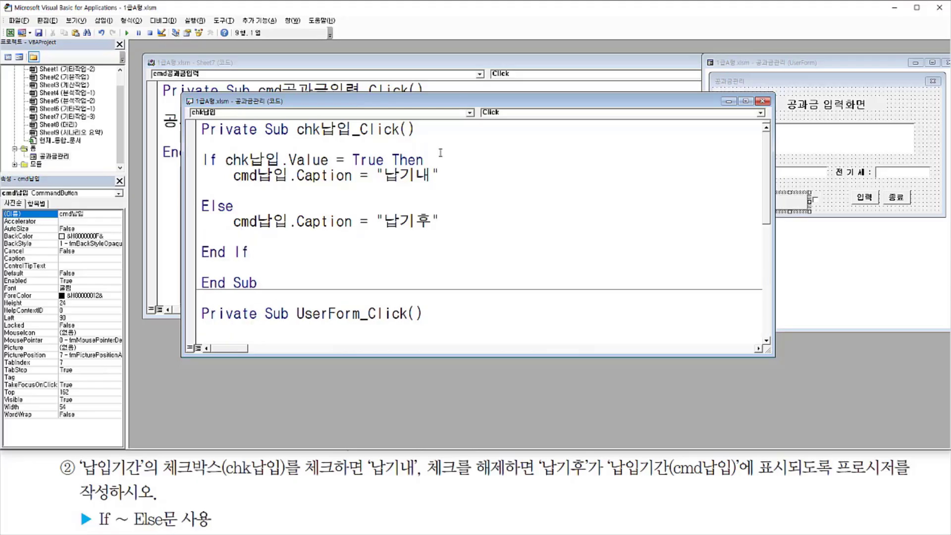
Review the If ~ Else block's chk납입 condition and the caption assigned in each branch.
left_click_drag(220, 168, 392, 167)
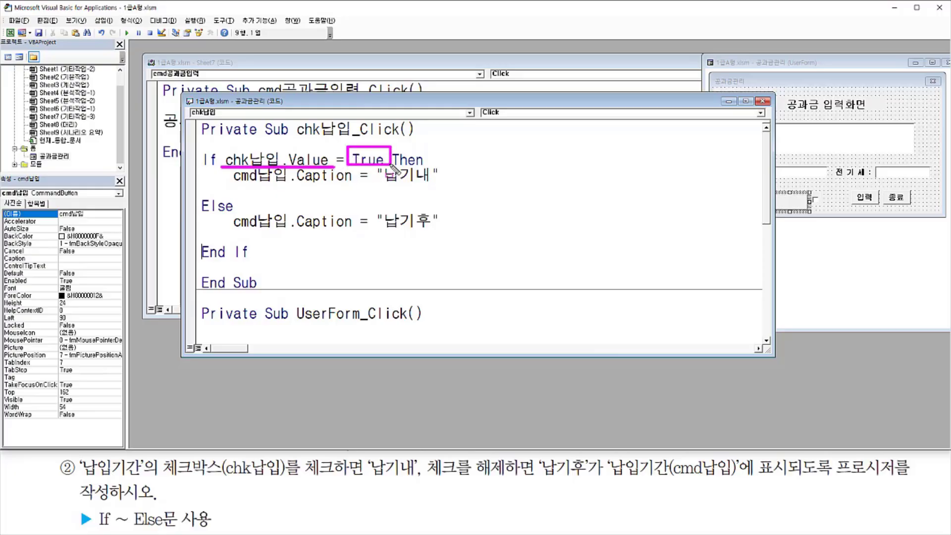
left_click_drag(383, 185, 429, 186)
left_click_drag(197, 195, 240, 214)
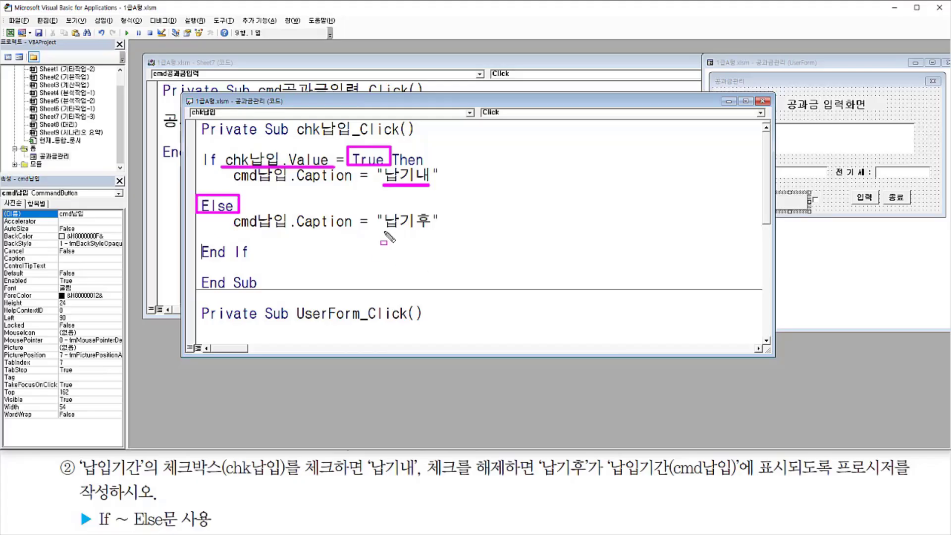
left_click_drag(383, 231, 430, 231)
key("Escape")
mouse_move(196, 148)
left_mouse_down()
mouse_move(426, 264)
mouse_move(449, 263)
left_mouse_up()
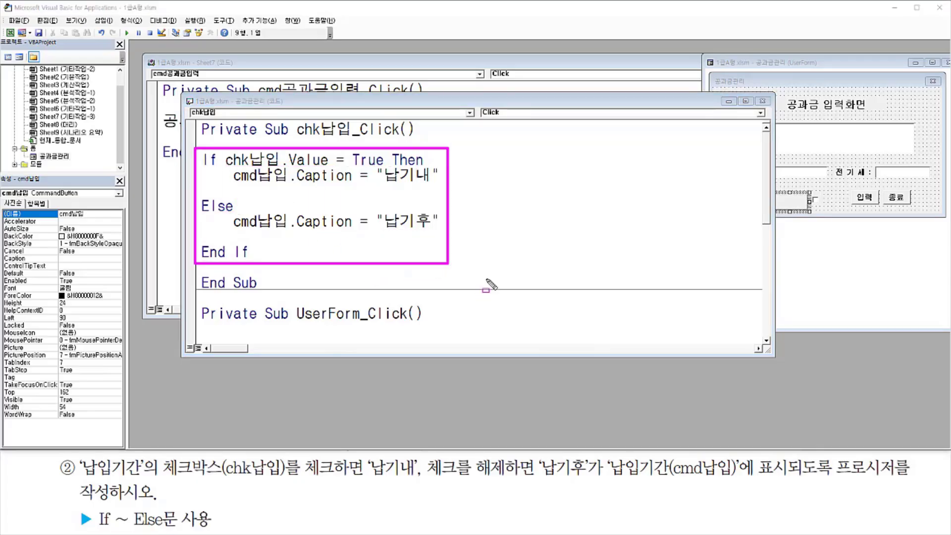
key("Escape")
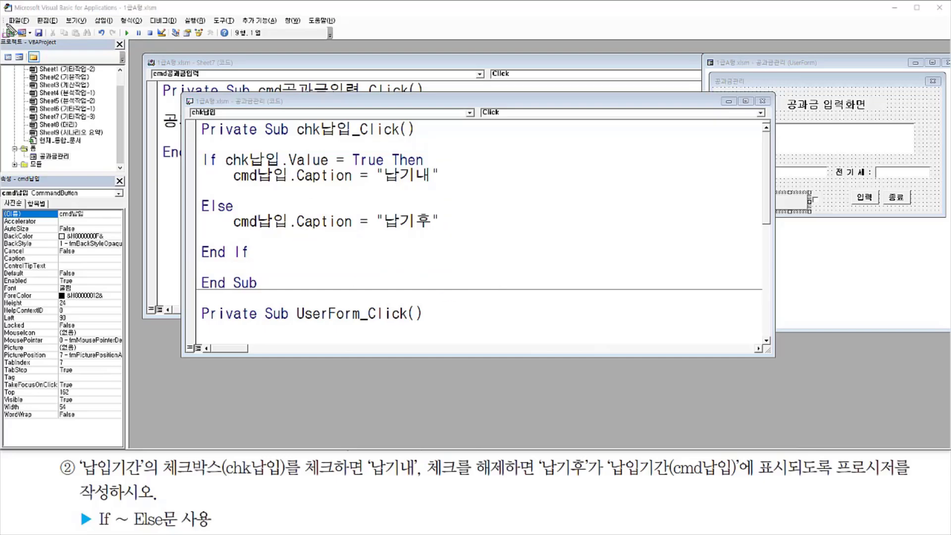
Switch to the Excel worksheet, open the 공과금관리 form with 공과금 입력, and move it clear of the table.
left_click_drag(5, 23, 17, 44)
key("Escape")
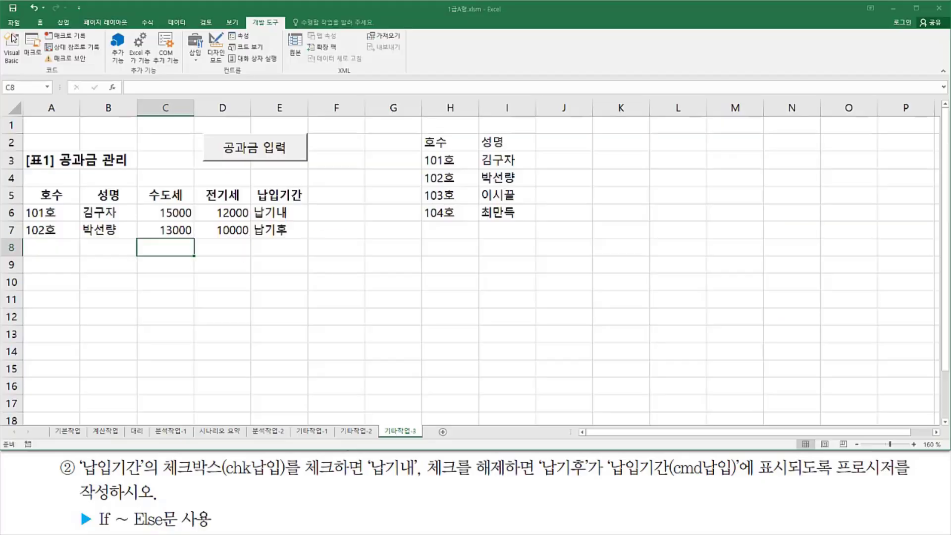
left_click(11, 33)
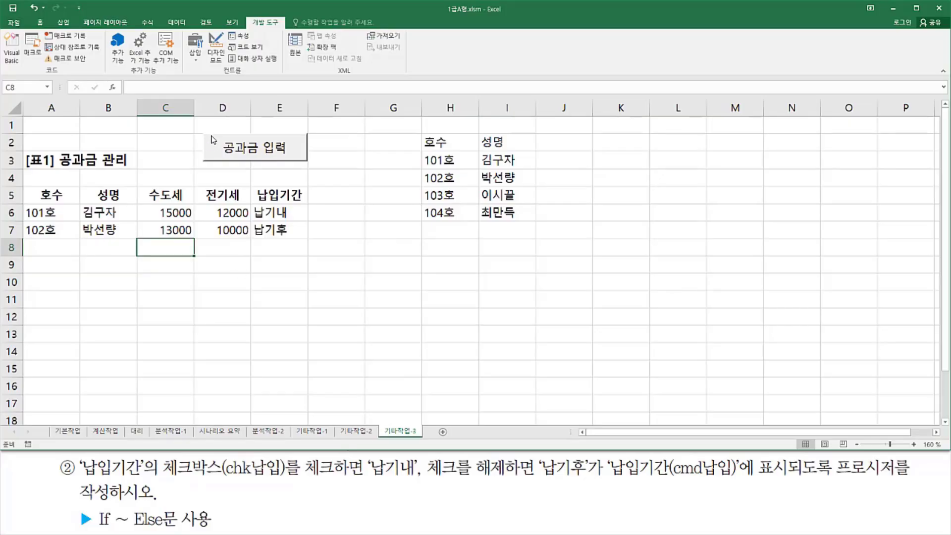
left_click(212, 138)
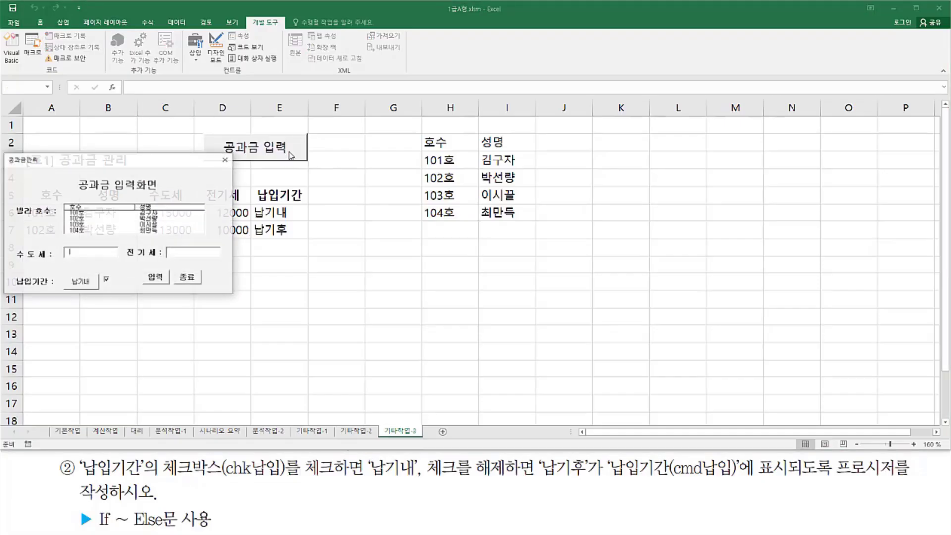
left_click_drag(148, 161, 513, 252)
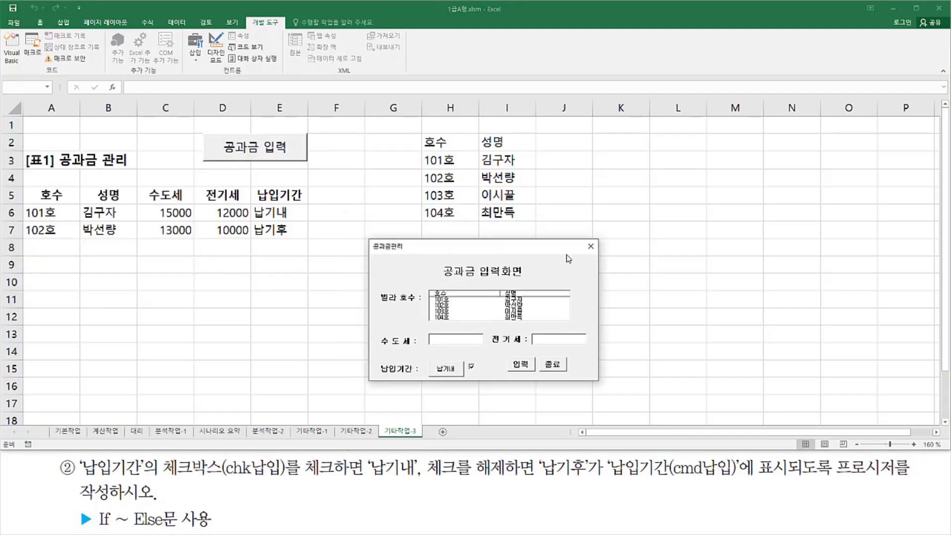
Toggle the 납입기간 check box on the form and examine the caption of the button beside it.
left_click(471, 367)
key("Escape")
left_click(472, 367)
key("ctrl+shift+d")
left_click_drag(434, 375, 457, 376)
key("Escape")
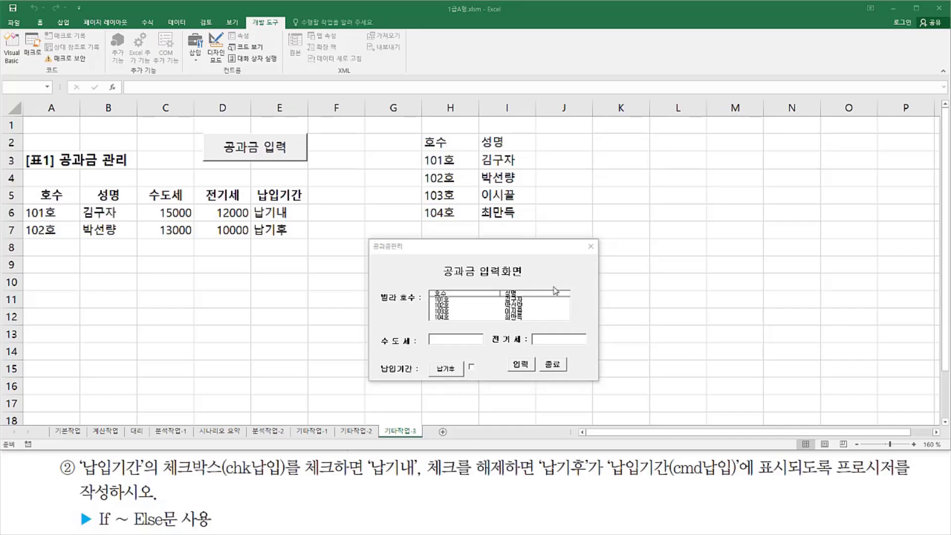
Close the 공과금관리 form and read the third instruction on appending the form's data after the last row of [표1] through cmd입력.
left_click(591, 248)
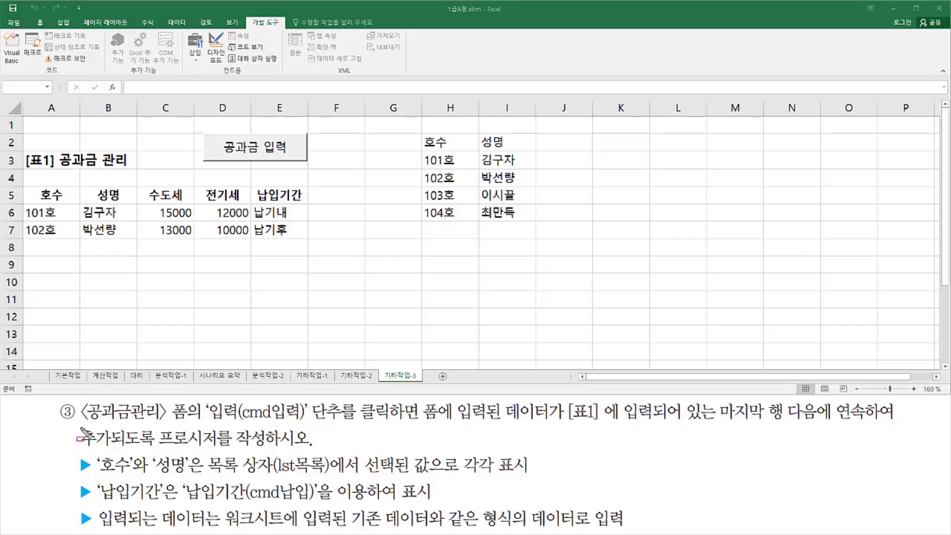
mouse_move(80, 413)
left_mouse_down()
mouse_move(193, 425)
mouse_move(555, 427)
mouse_move(677, 422)
mouse_move(713, 406)
mouse_move(713, 422)
mouse_move(877, 424)
left_mouse_up()
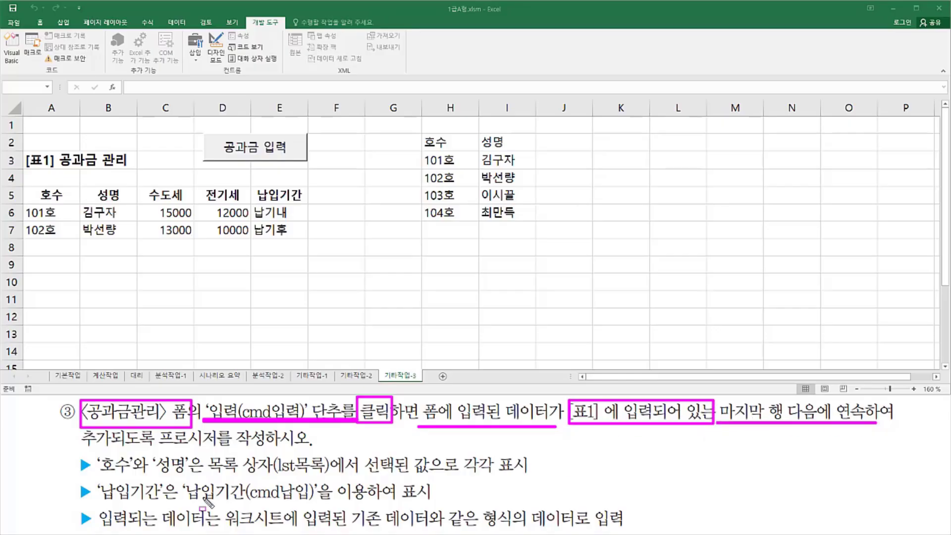
left_click_drag(84, 449, 308, 449)
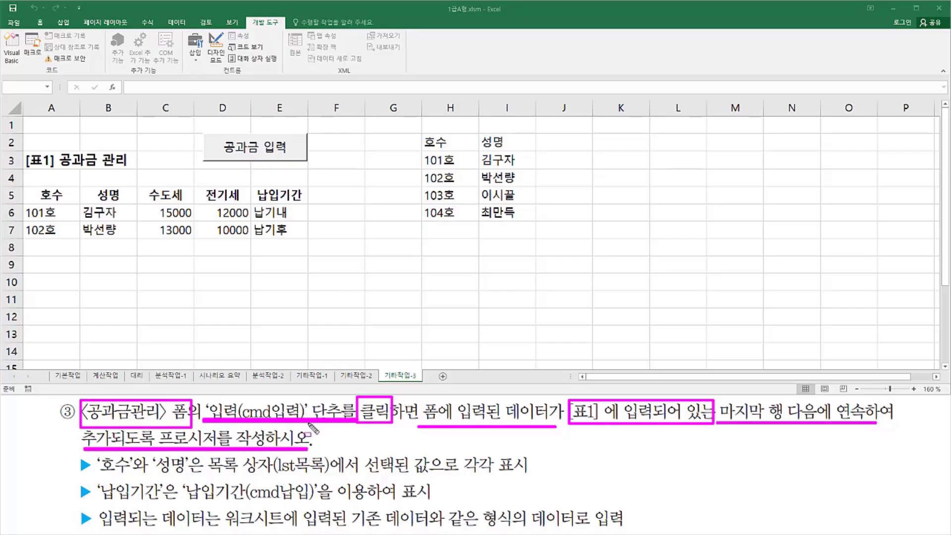
key("Escape")
Open the 공과금관리 form beside the table and examine which of its controls supply data for the first empty row of [표1].
left_click(260, 153)
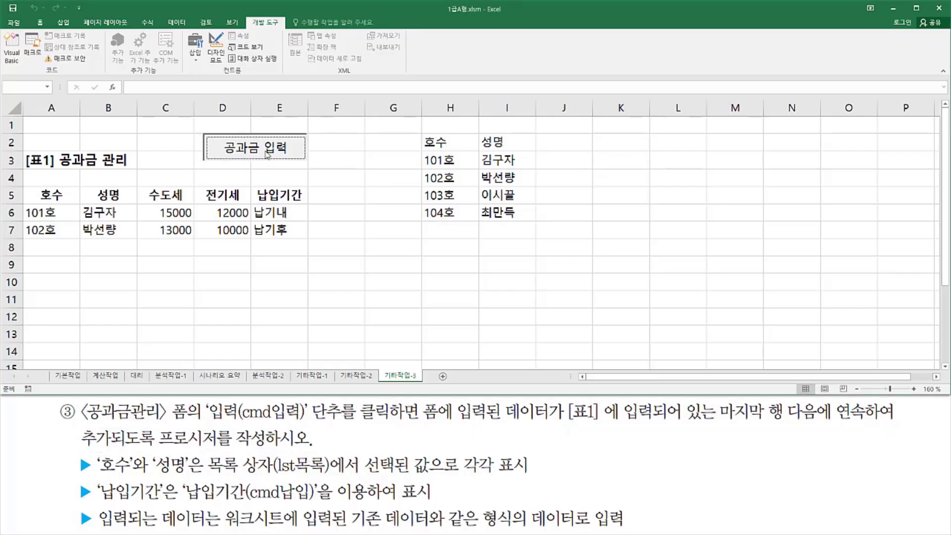
left_click_drag(151, 131, 464, 228)
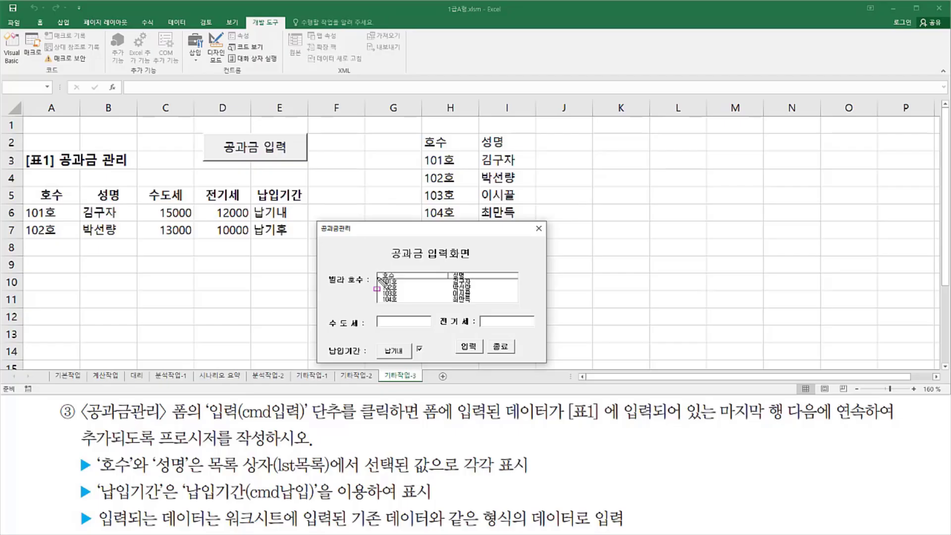
mouse_move(378, 270)
left_mouse_down()
mouse_move(394, 304)
mouse_move(519, 307)
mouse_move(511, 306)
left_mouse_up()
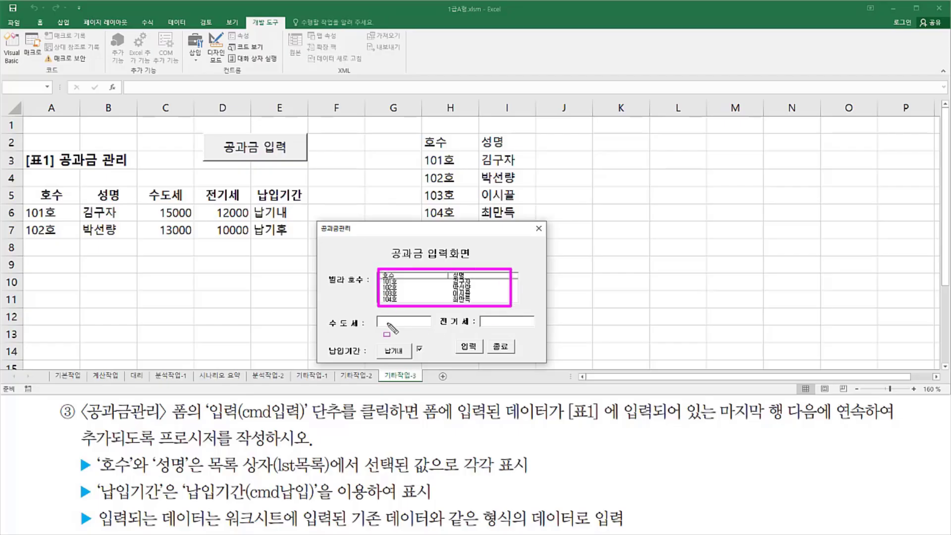
left_click_drag(377, 316, 534, 328)
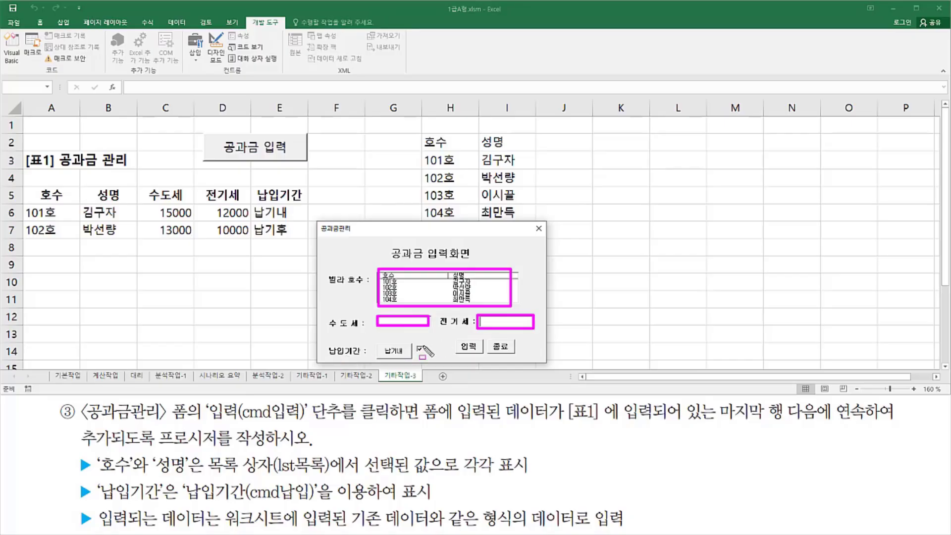
left_click_drag(419, 345, 426, 356)
left_click_drag(455, 340, 483, 354)
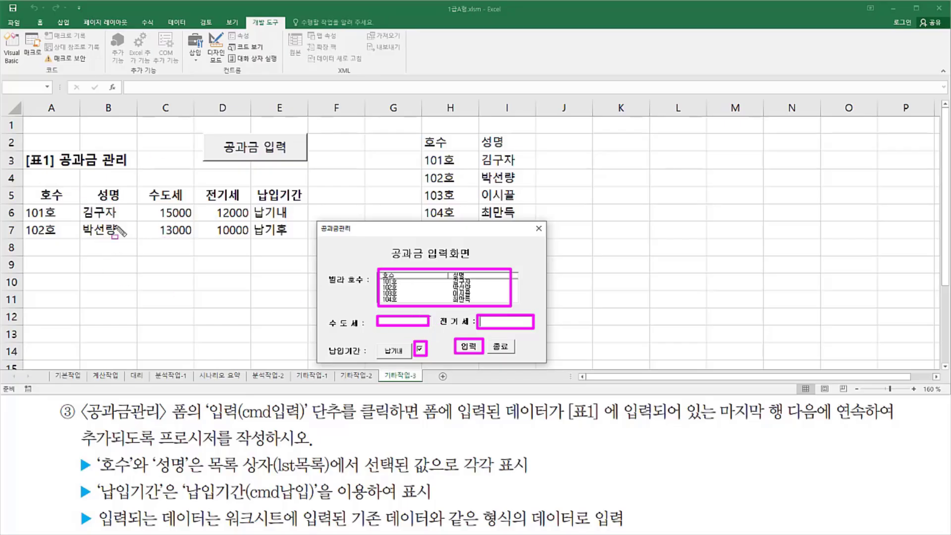
mouse_move(16, 231)
left_mouse_down()
mouse_move(215, 257)
mouse_move(305, 257)
left_mouse_up()
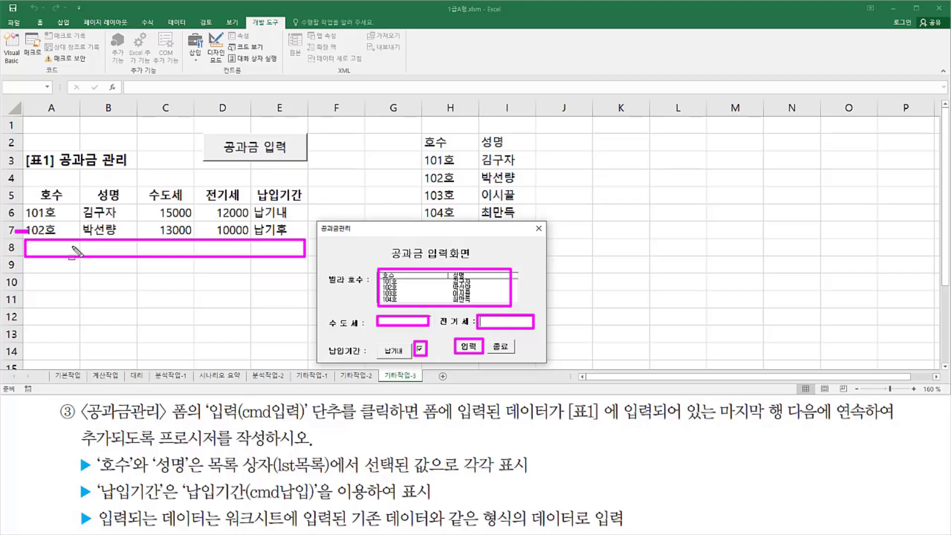
key("Escape")
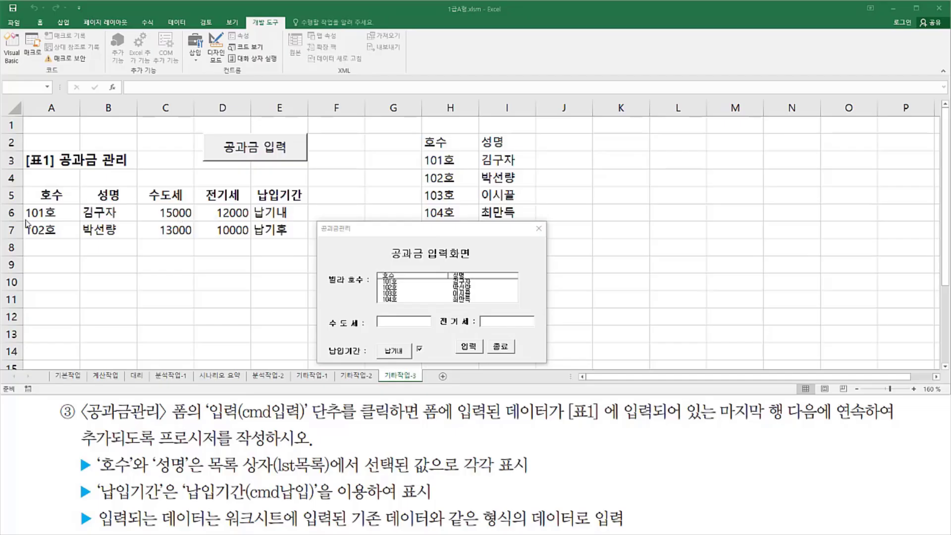
Examine the extent of [표1], its 호수 header cell and the blank row 4 above the headers.
key("ctrl+alt+d")
mouse_move(23, 185)
left_mouse_down()
mouse_move(314, 250)
mouse_move(307, 242)
left_mouse_up()
left_click_drag(37, 188, 69, 202)
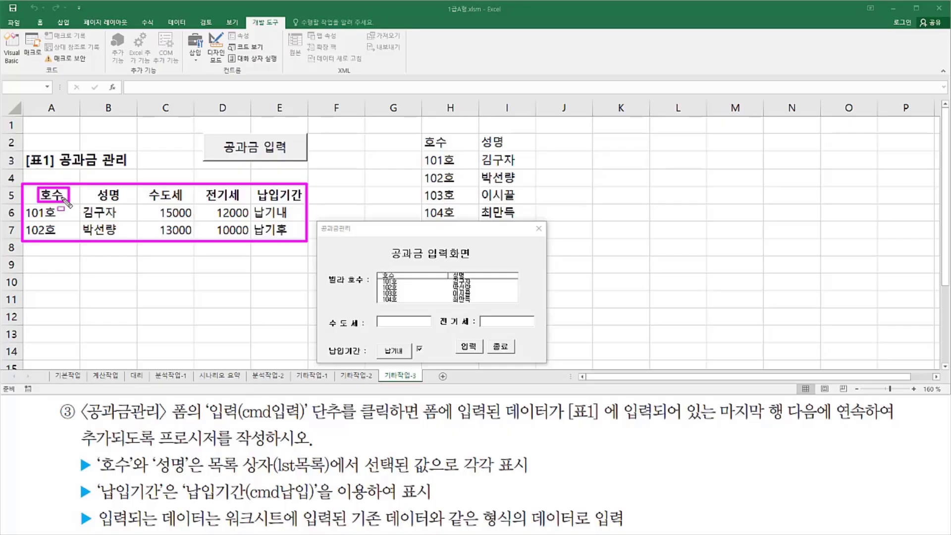
left_click_drag(16, 177, 352, 178)
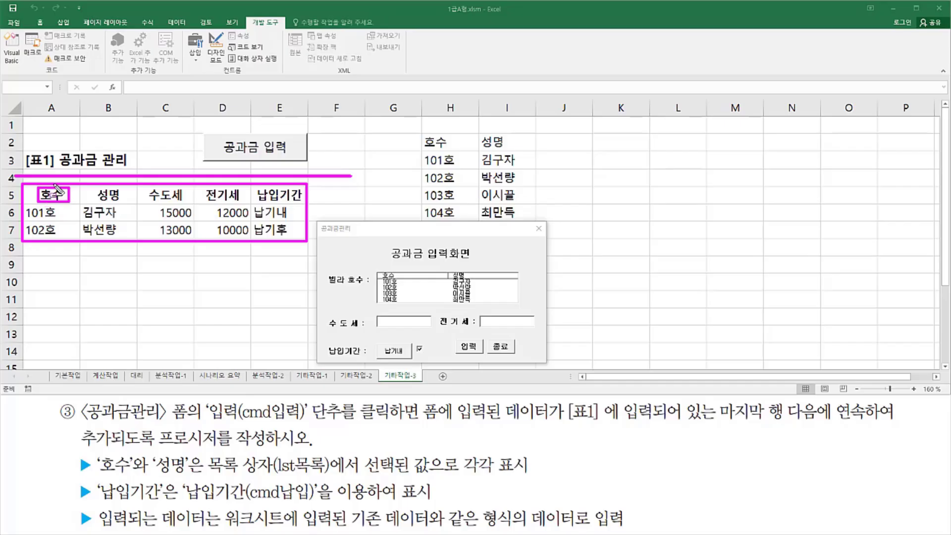
key("Escape")
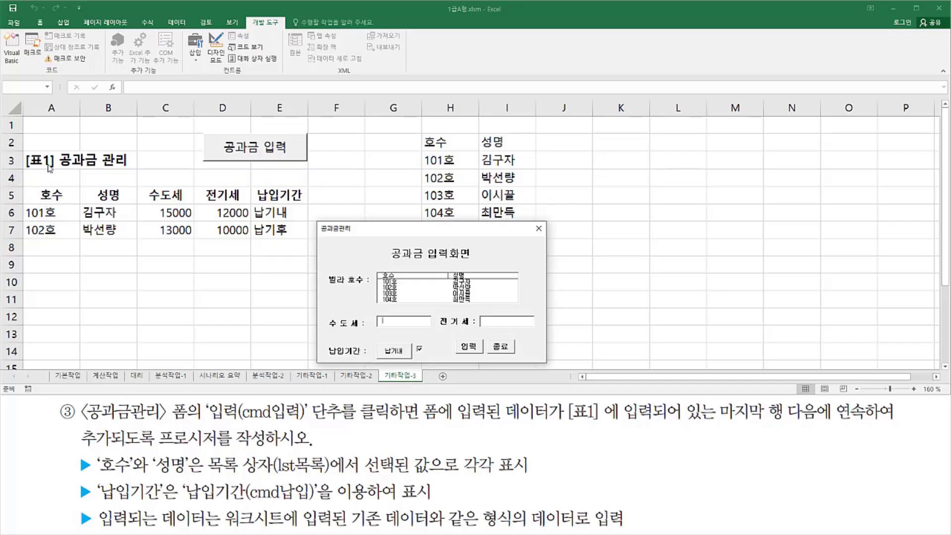
Close the form and move the [표1] 공과금 관리 title from A3 to A4, directly above the headers.
left_click(539, 228)
left_click(53, 163)
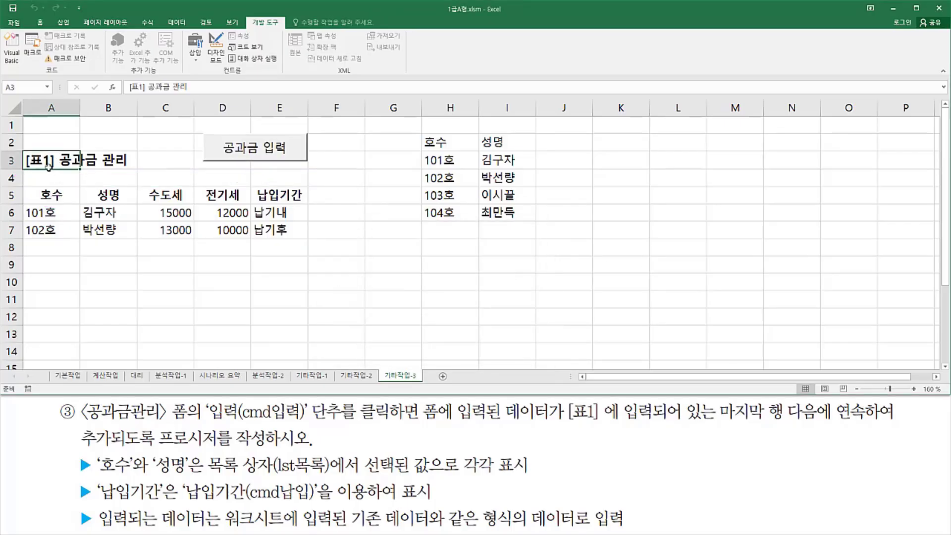
left_click(53, 170)
left_click_drag(53, 185, 71, 203)
left_click(63, 265)
left_click_drag(22, 169, 122, 183)
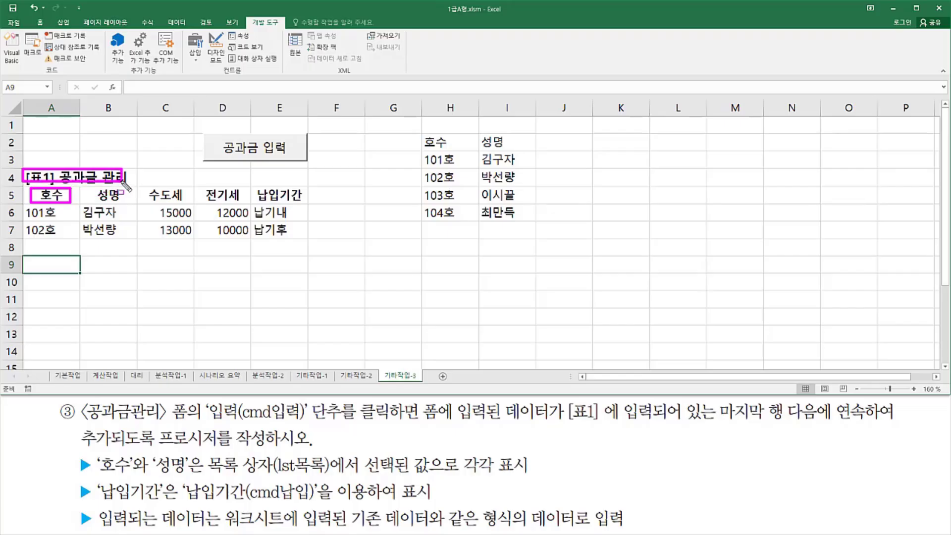
key("Escape")
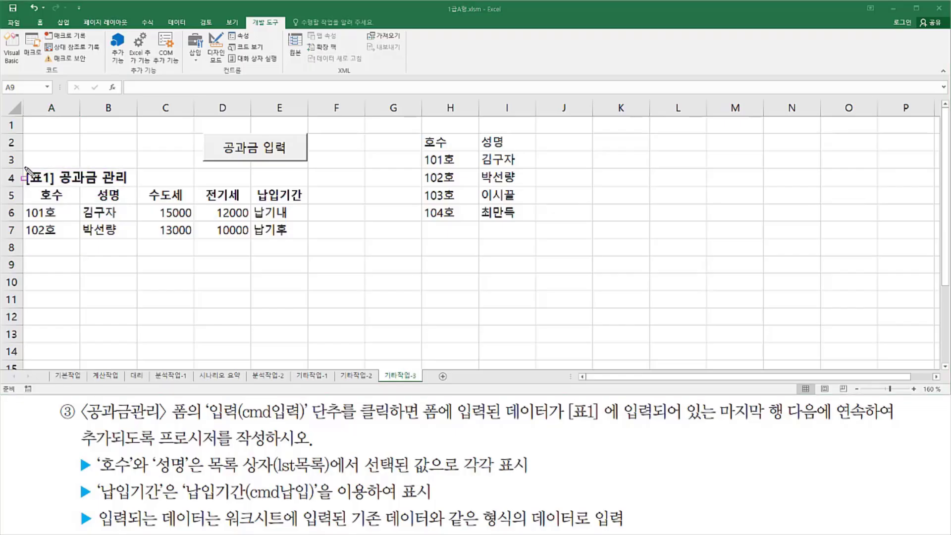
mouse_move(25, 168)
left_mouse_down()
mouse_move(94, 186)
mouse_move(79, 187)
left_mouse_up()
key("Escape")
Move the [표1] 공과금 관리 title back to A3 and examine the gap above the 호수 header.
left_click(49, 175)
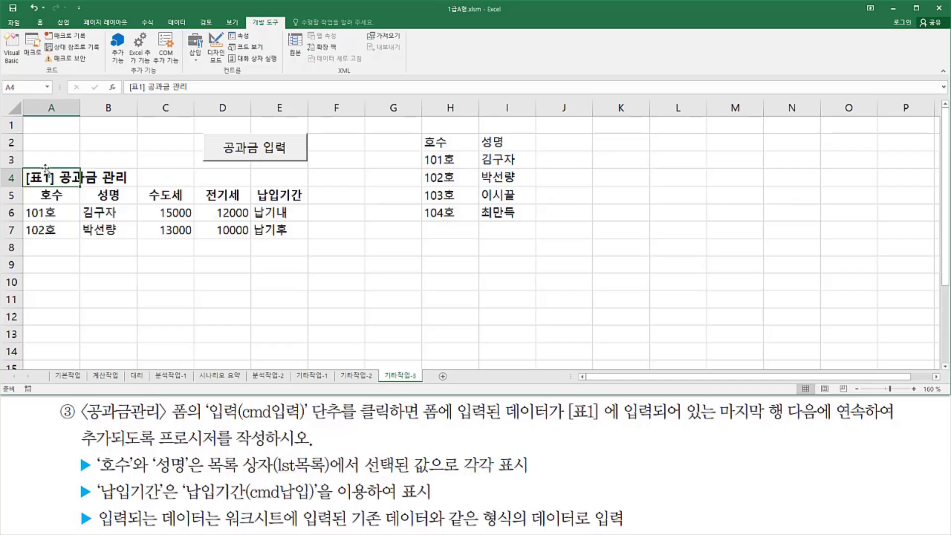
left_click_drag(45, 168, 45, 152)
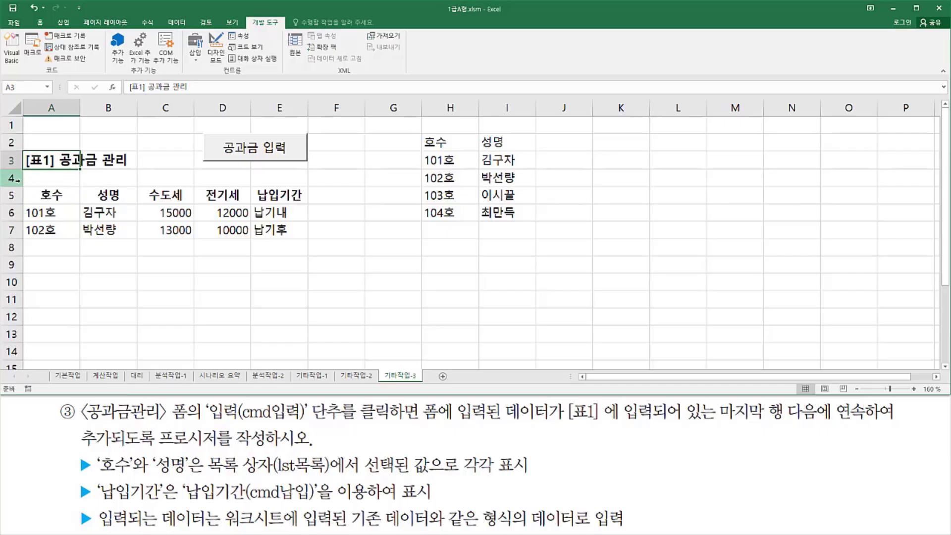
key("ctrl+2")
left_click_drag(20, 180, 326, 181)
key("Escape")
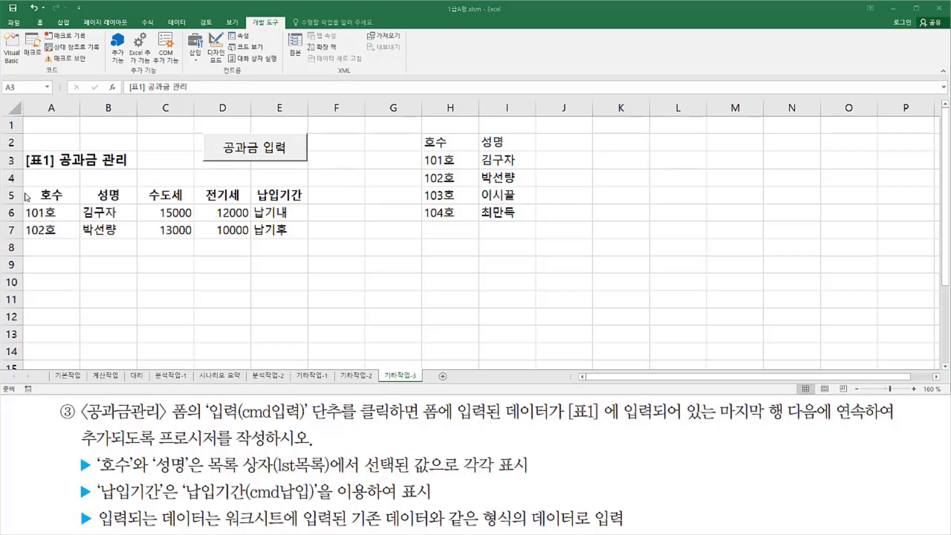
key("ctrl+2")
left_click_drag(29, 186, 70, 205)
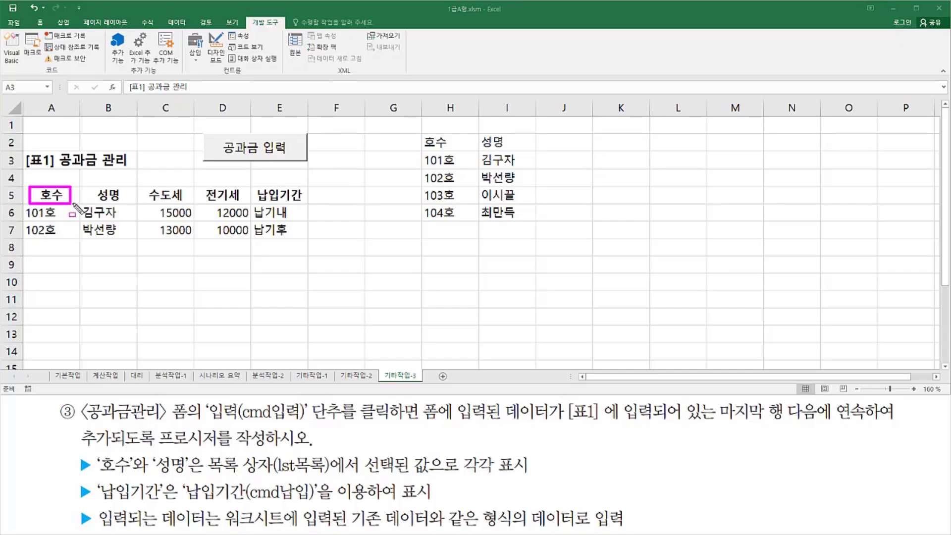
key("Escape")
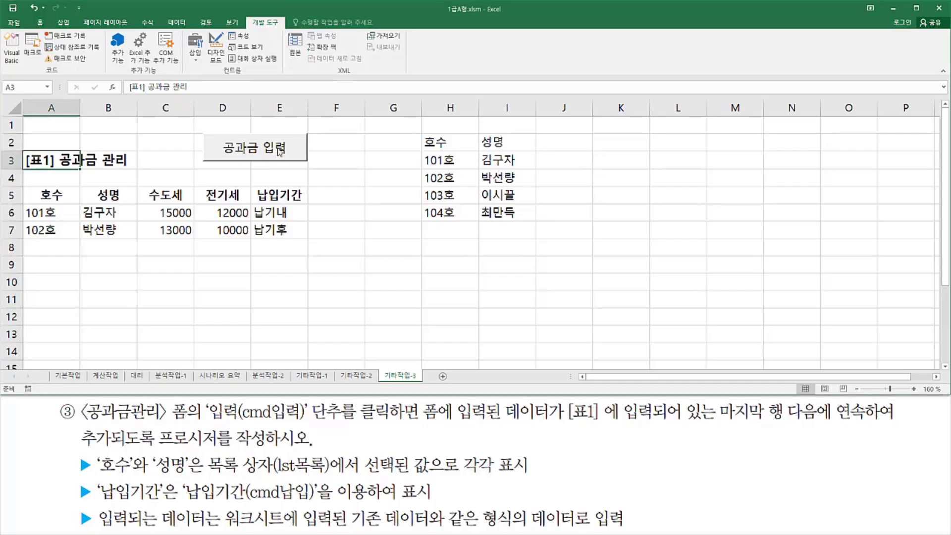
Reopen the 공과금관리 form, move it clear of the table and select 103호 in the 빌라 호수 list.
left_click(258, 153)
left_click_drag(135, 133, 477, 146)
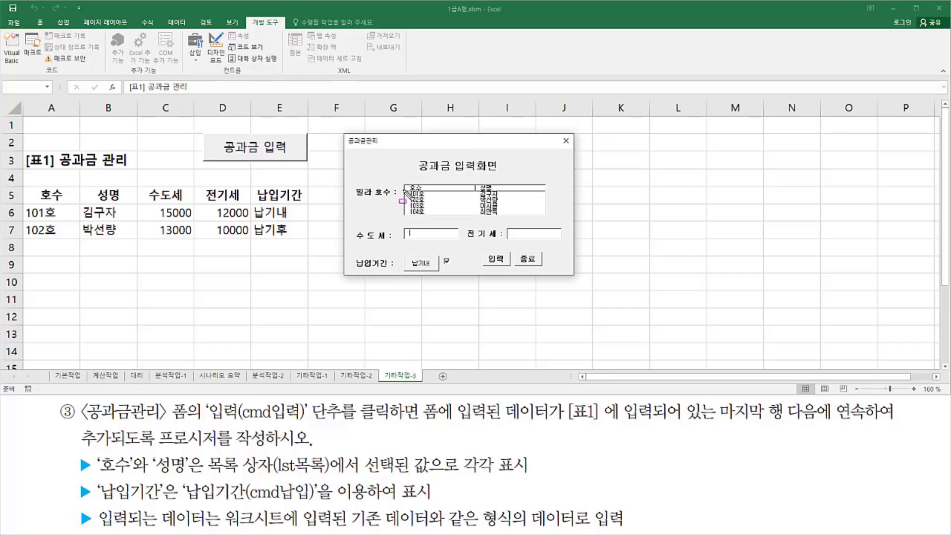
left_click(442, 201)
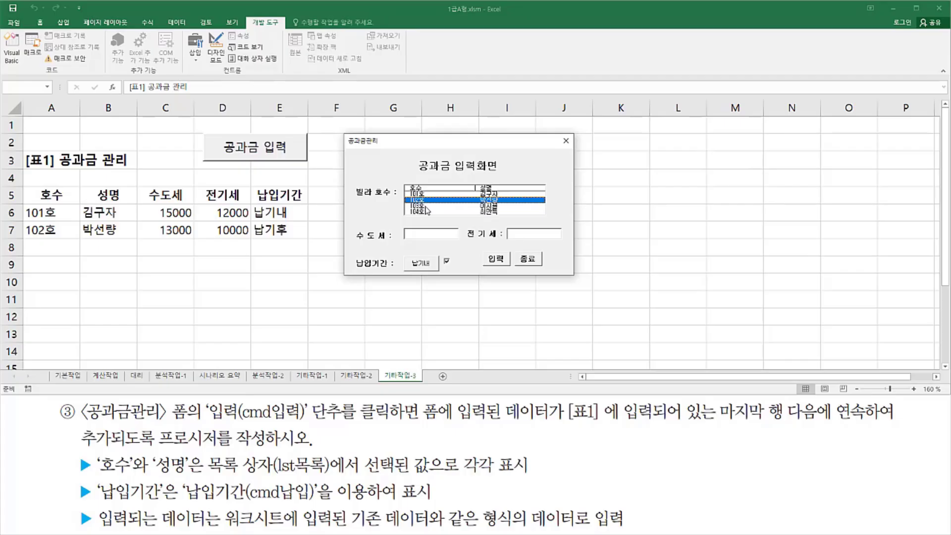
left_click(425, 206)
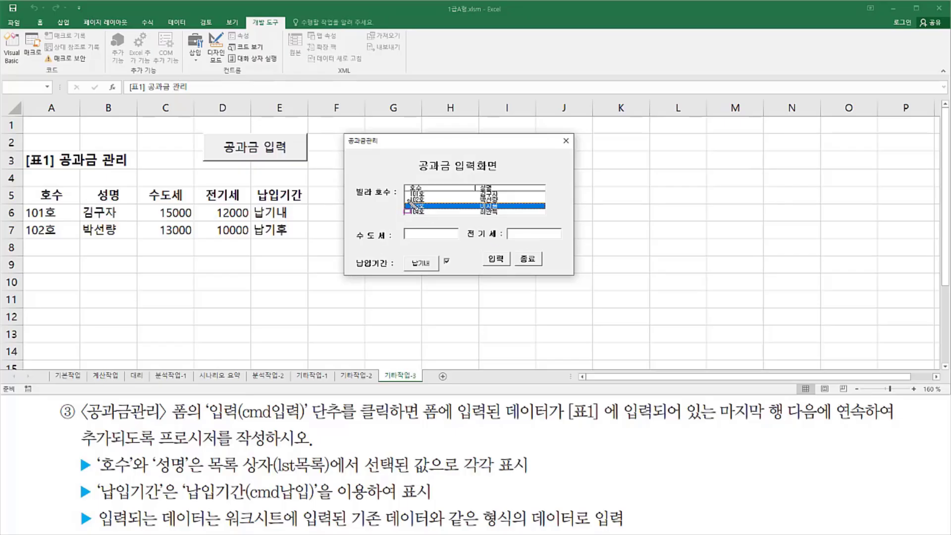
Match the selected 호수 and 성명, 수도세, 전기세 and 납입기간 on the form with cells A8 to E8 of the table.
left_click_drag(408, 200, 430, 212)
left_click_drag(29, 240, 76, 255)
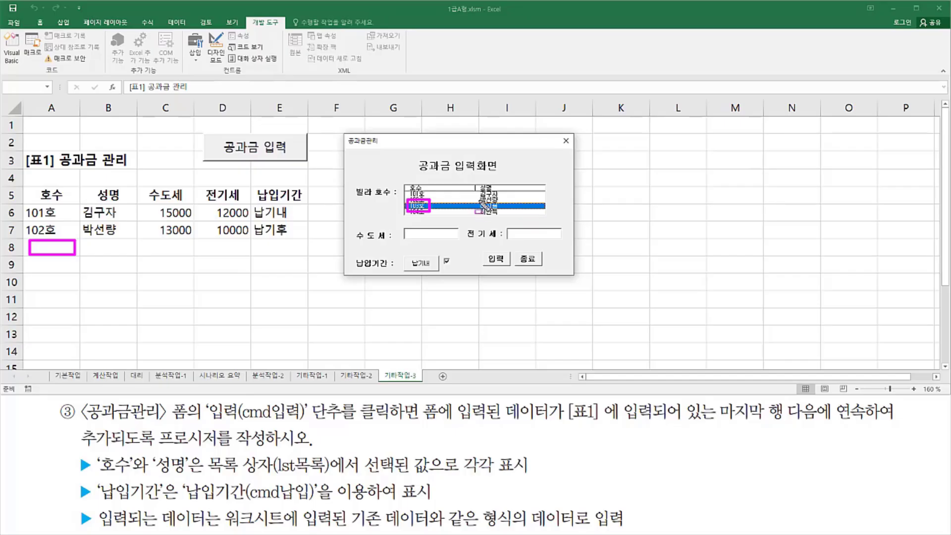
left_click_drag(479, 211, 504, 200)
left_click_drag(89, 241, 127, 251)
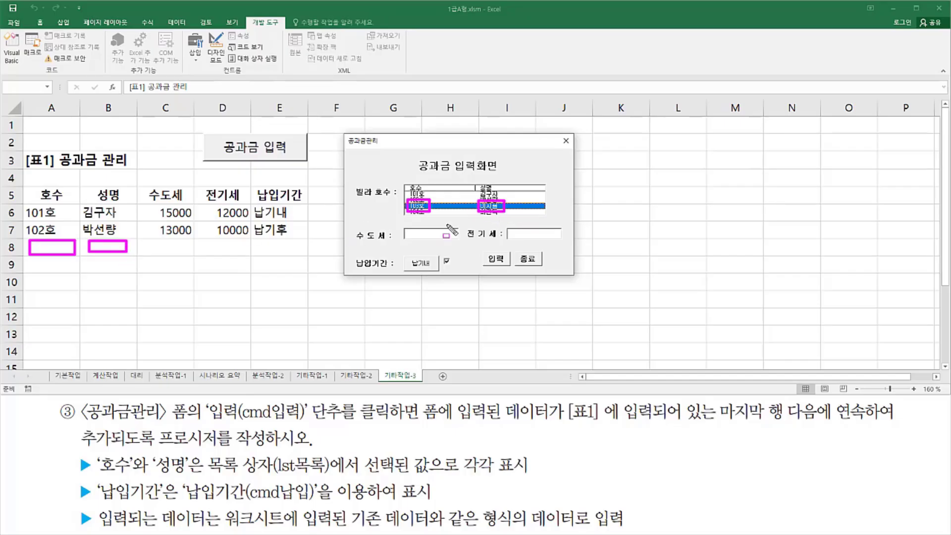
left_click_drag(406, 227, 443, 237)
left_click_drag(148, 240, 198, 254)
mouse_move(508, 237)
left_mouse_down()
mouse_move(520, 226)
mouse_move(553, 237)
left_mouse_up()
left_click_drag(203, 241, 242, 254)
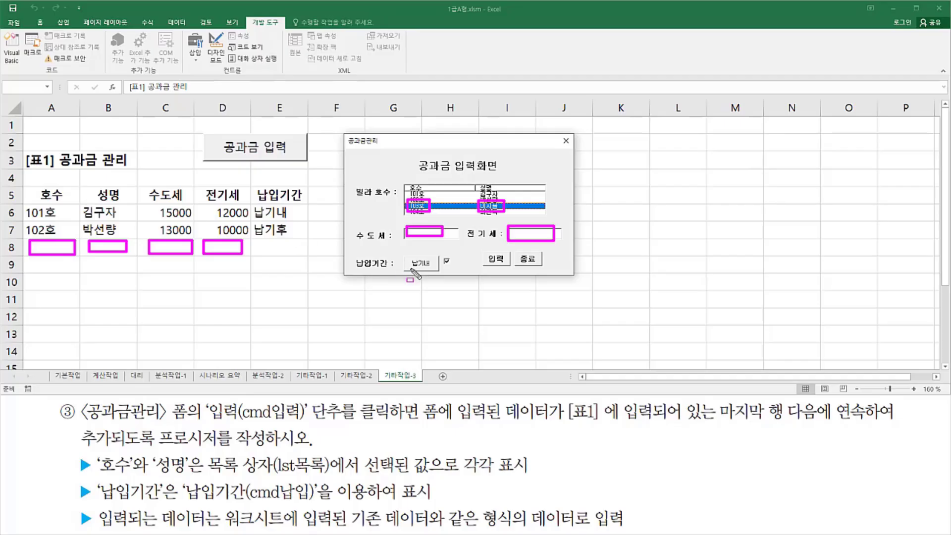
mouse_move(411, 269)
left_mouse_down()
mouse_move(429, 271)
mouse_move(433, 256)
left_mouse_up()
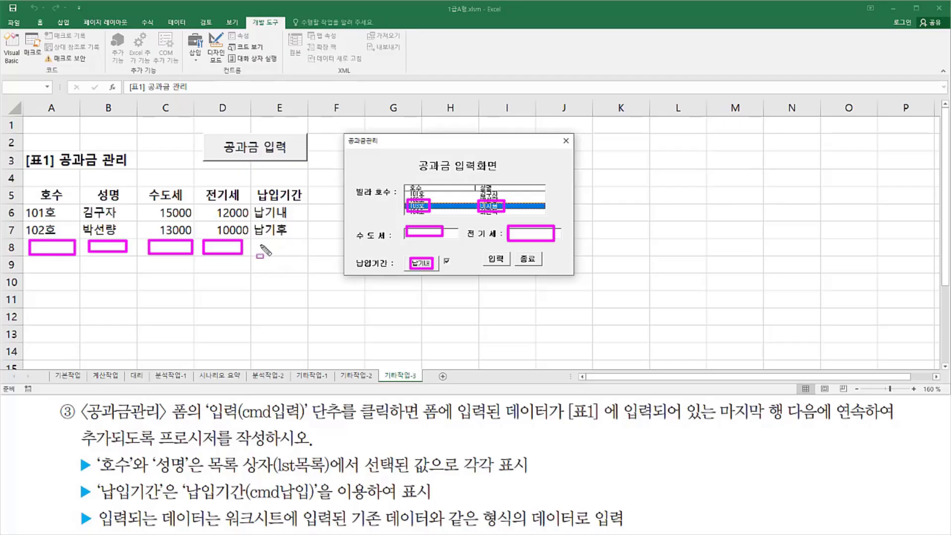
mouse_move(258, 241)
left_mouse_down()
mouse_move(296, 249)
mouse_move(258, 252)
left_mouse_up()
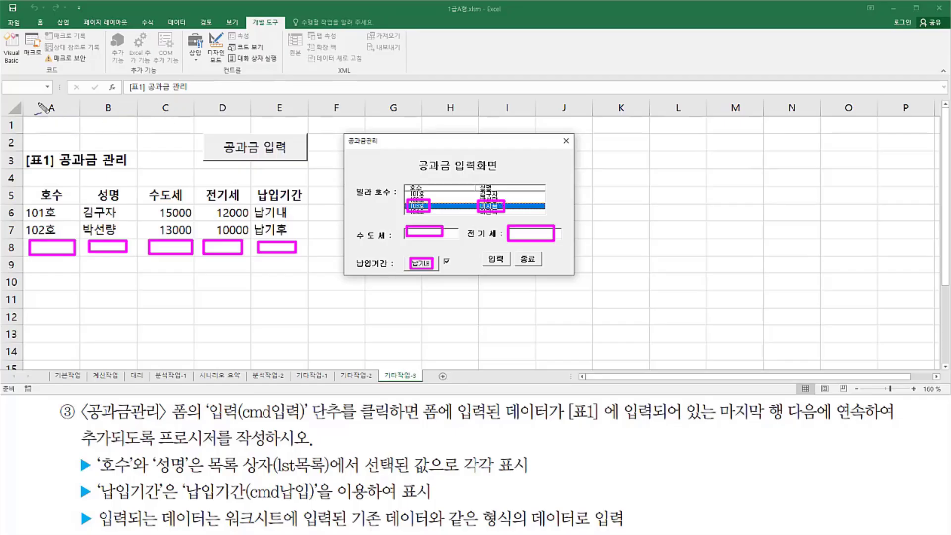
Examine how worksheet columns 1 to 5 correspond in order to the form's list columns, 수도세, 전기세 and 납입기간 controls.
left_click_drag(67, 102, 63, 117)
mouse_move(119, 104)
left_mouse_down()
mouse_move(133, 117)
mouse_move(189, 110)
mouse_move(173, 118)
left_mouse_up()
mouse_move(244, 99)
left_mouse_down()
mouse_move(229, 113)
mouse_move(249, 112)
mouse_move(240, 124)
left_mouse_up()
mouse_move(292, 102)
left_mouse_down()
mouse_move(286, 120)
mouse_move(311, 104)
left_mouse_up()
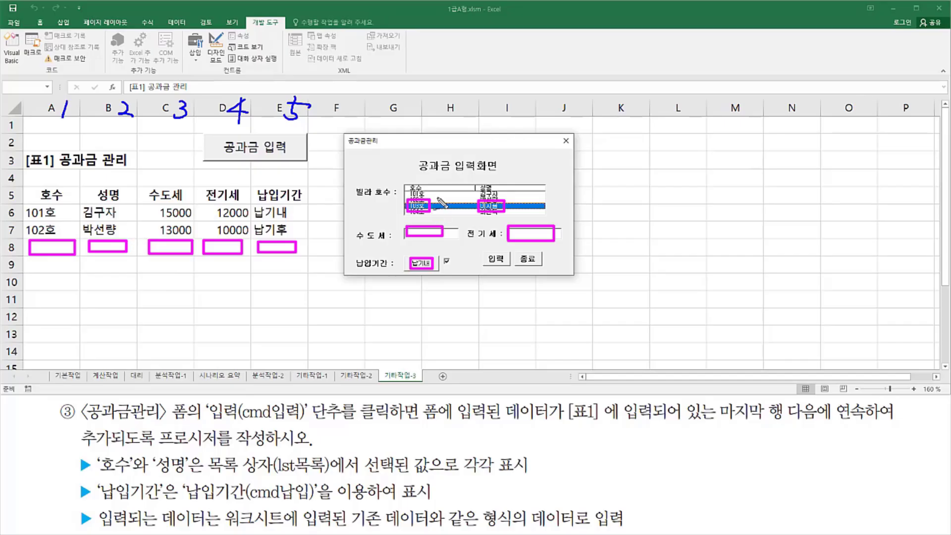
left_click_drag(437, 197, 438, 209)
mouse_move(512, 201)
left_mouse_down()
mouse_move(512, 213)
mouse_move(539, 212)
left_mouse_up()
mouse_move(419, 226)
left_mouse_down()
mouse_move(431, 232)
mouse_move(419, 241)
left_mouse_up()
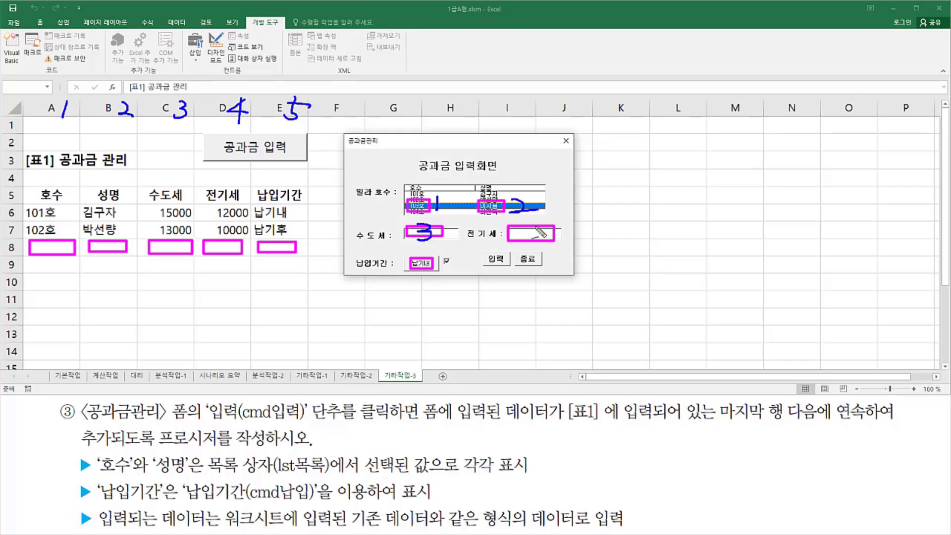
mouse_move(540, 223)
left_mouse_down()
mouse_move(524, 236)
mouse_move(551, 235)
mouse_move(539, 242)
left_mouse_up()
mouse_move(419, 281)
left_mouse_down()
mouse_move(431, 272)
mouse_move(411, 310)
mouse_move(427, 294)
left_mouse_up()
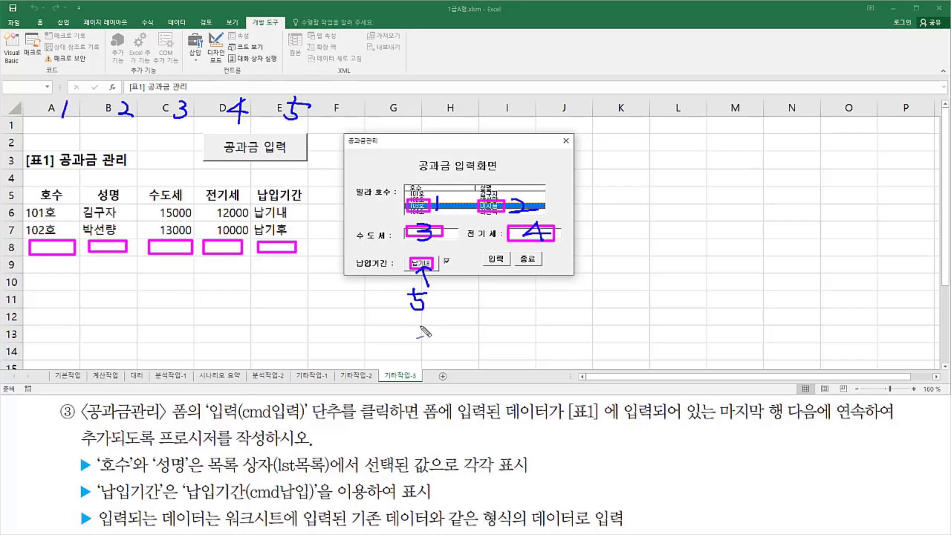
left_click_drag(407, 342, 413, 341)
mouse_move(420, 171)
left_mouse_down()
mouse_move(414, 180)
mouse_move(421, 171)
left_mouse_up()
left_click_drag(491, 169, 489, 183)
key("Escape")
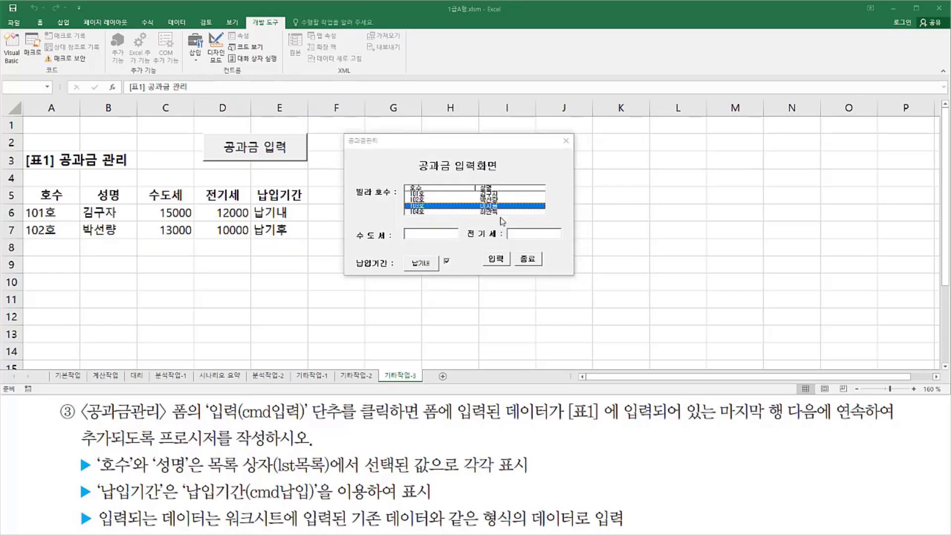
Close the 공과금관리 form and switch to the Visual Basic editor with the form's design and code.
left_click(567, 141)
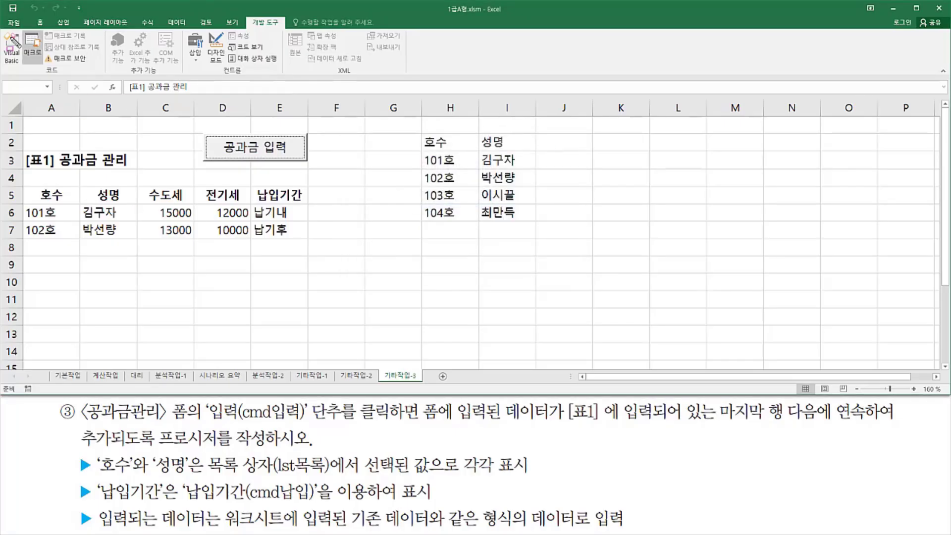
left_click(11, 47)
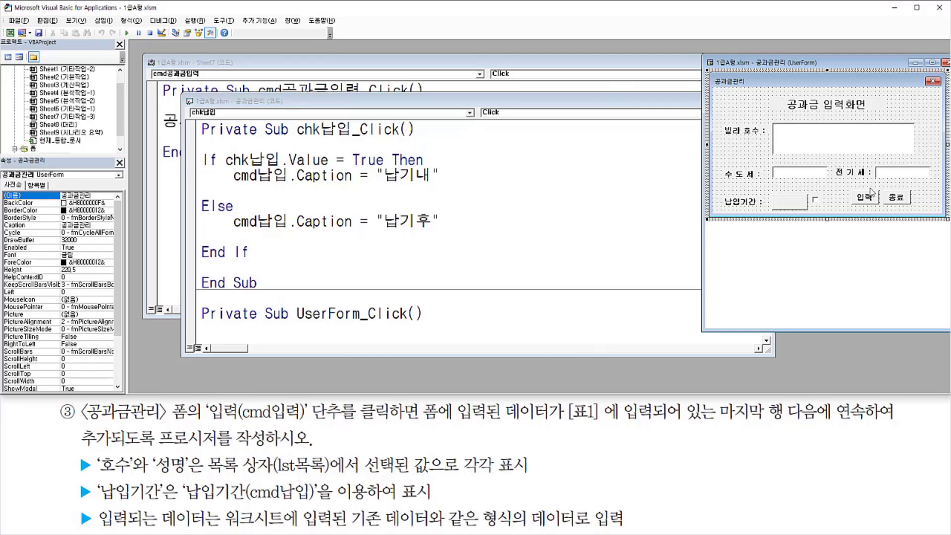
Open the Click procedure of the form's 입력 button, cmd입력, in the code window.
mouse_move(766, 116)
left_mouse_down()
mouse_move(779, 165)
mouse_move(929, 184)
left_mouse_up()
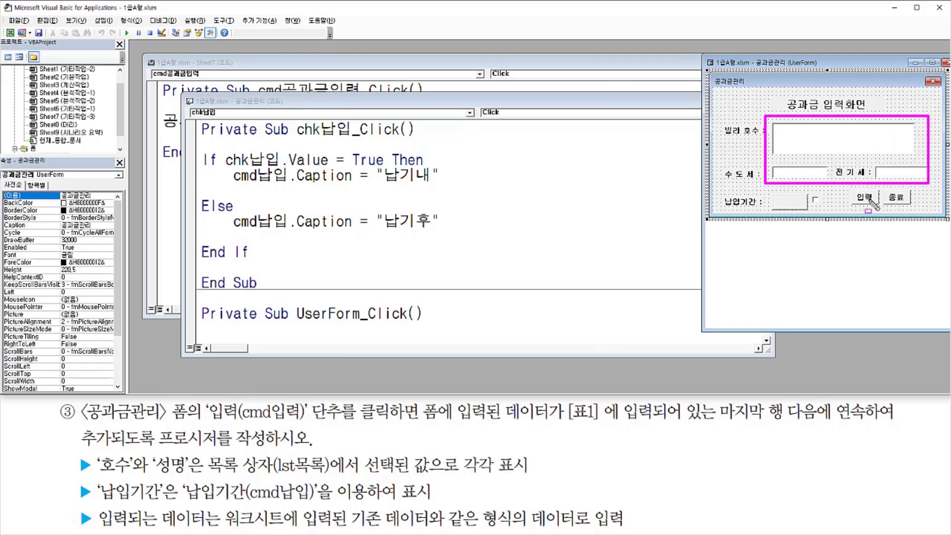
key("Escape")
key("ctrl+shift+d")
left_click_drag(851, 187, 879, 210)
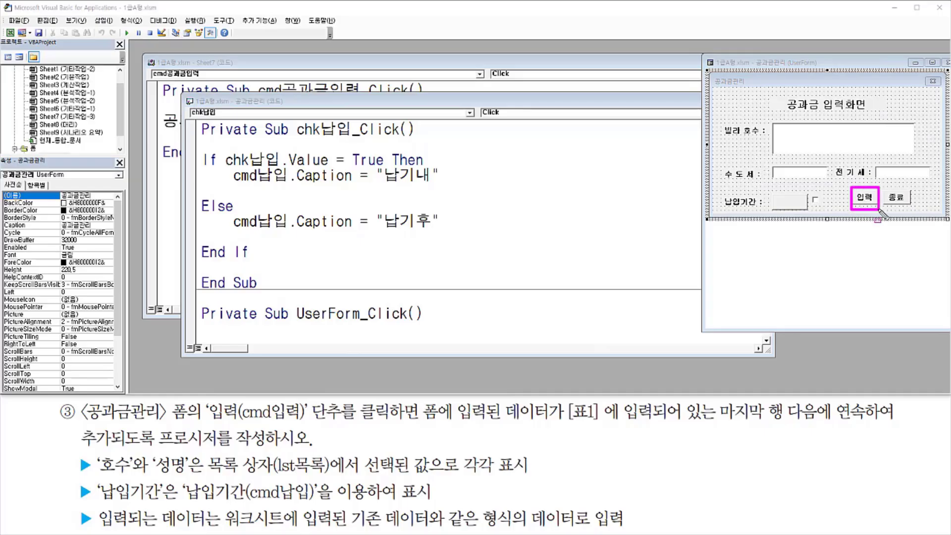
left_click_drag(208, 424, 311, 424)
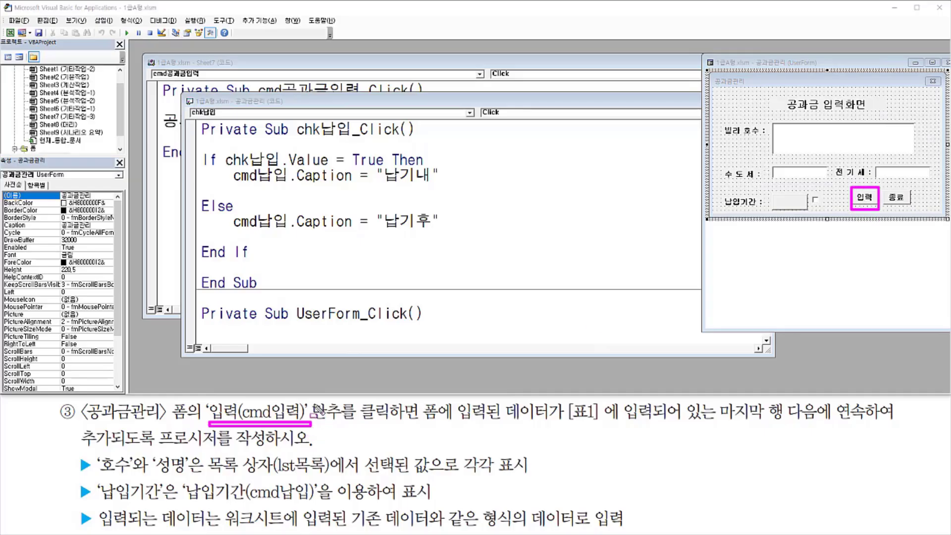
left_click_drag(351, 401, 403, 425)
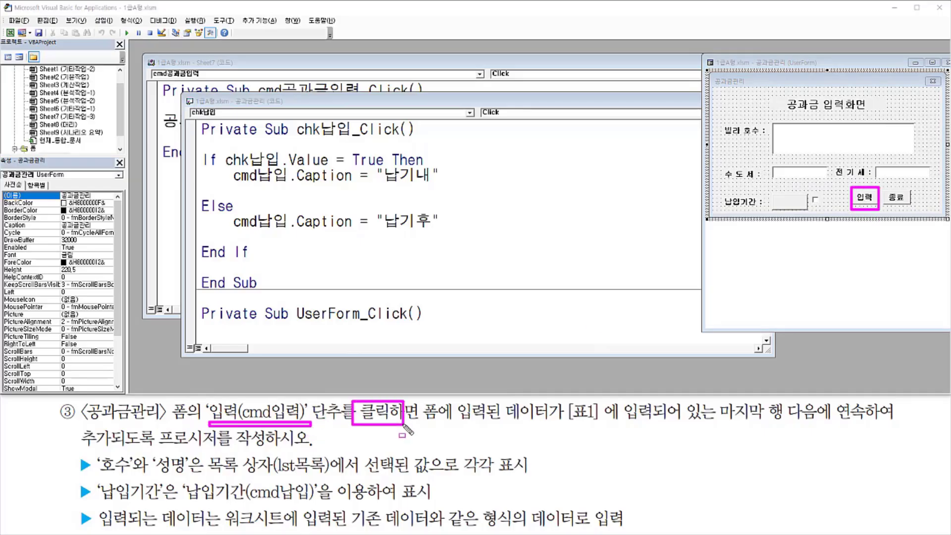
key("Escape")
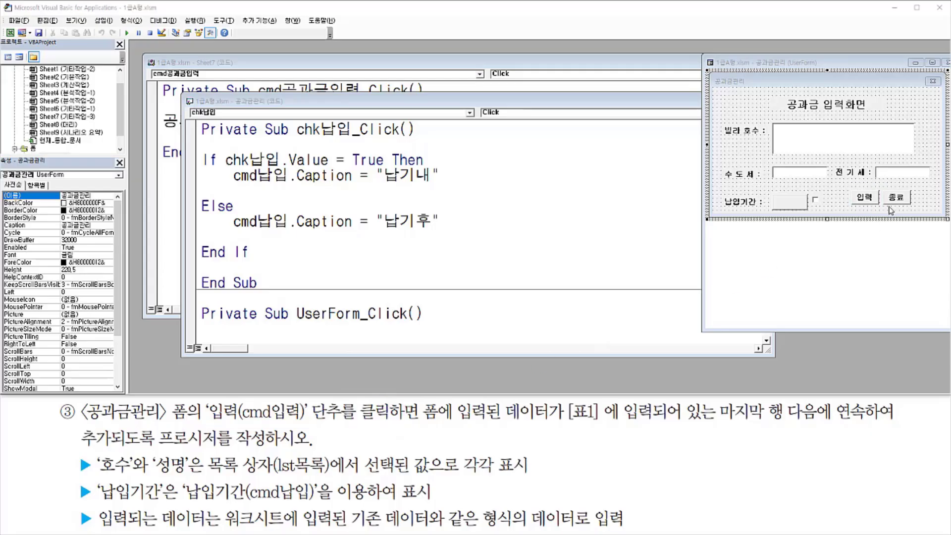
left_click(869, 200)
double_click(867, 201)
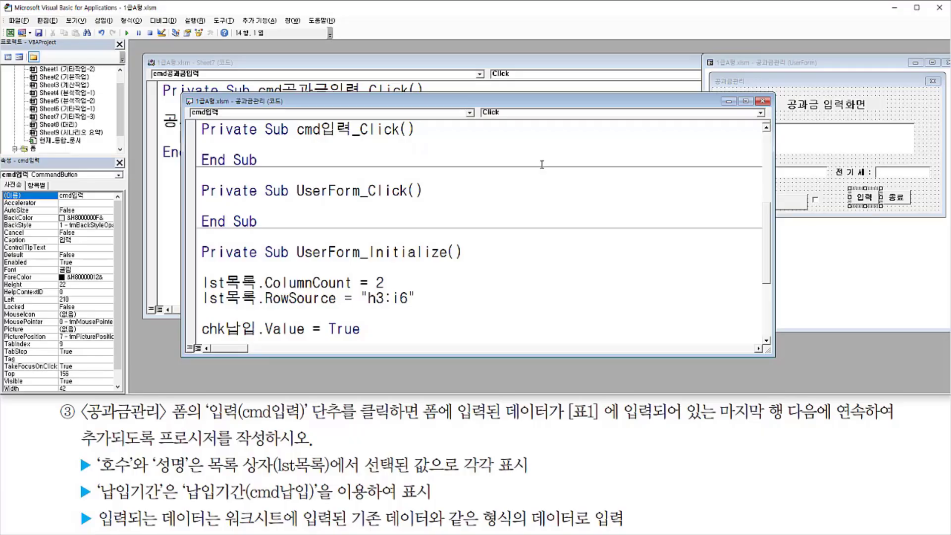
Add four blank lines inside cmd입력_Click, then move the code window clear of the form and make it taller.
left_click_drag(293, 139, 402, 140)
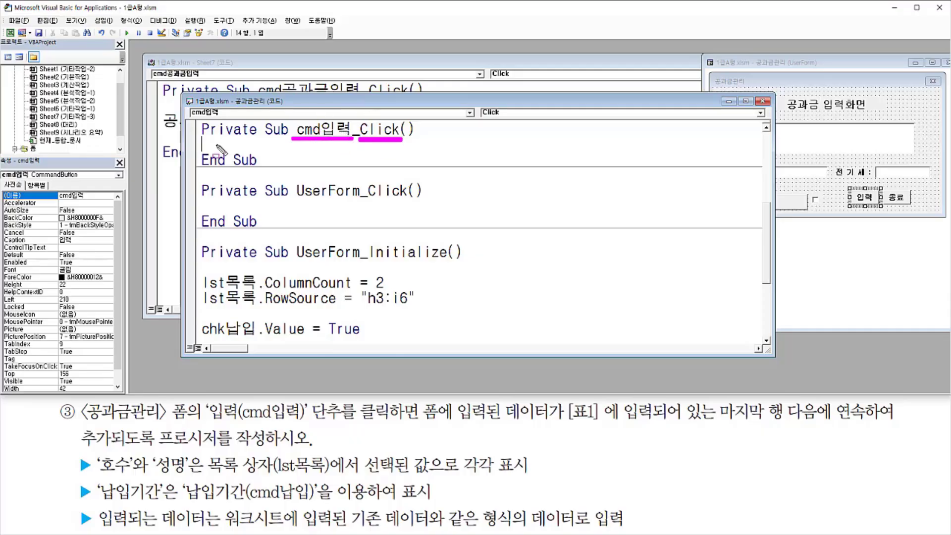
left_click_drag(204, 140, 270, 150)
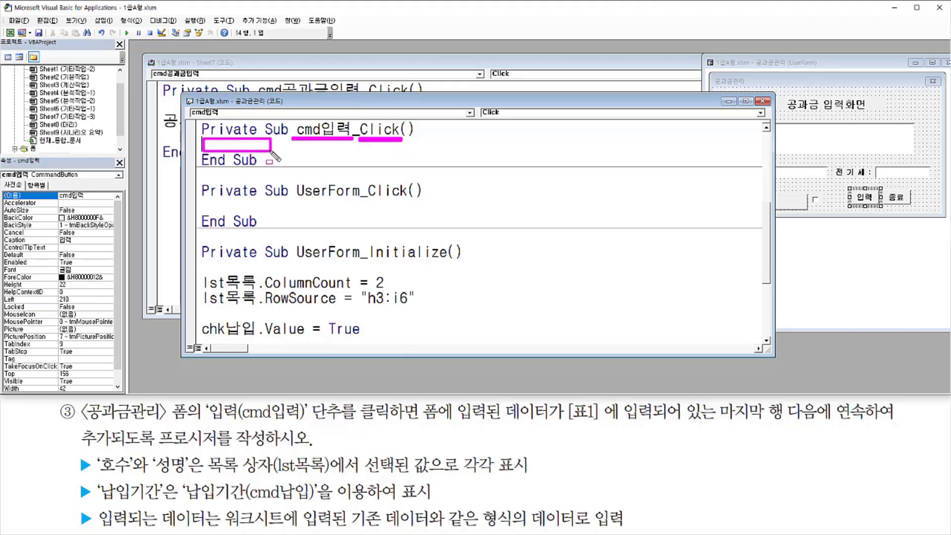
key("Escape")
left_click(243, 144)
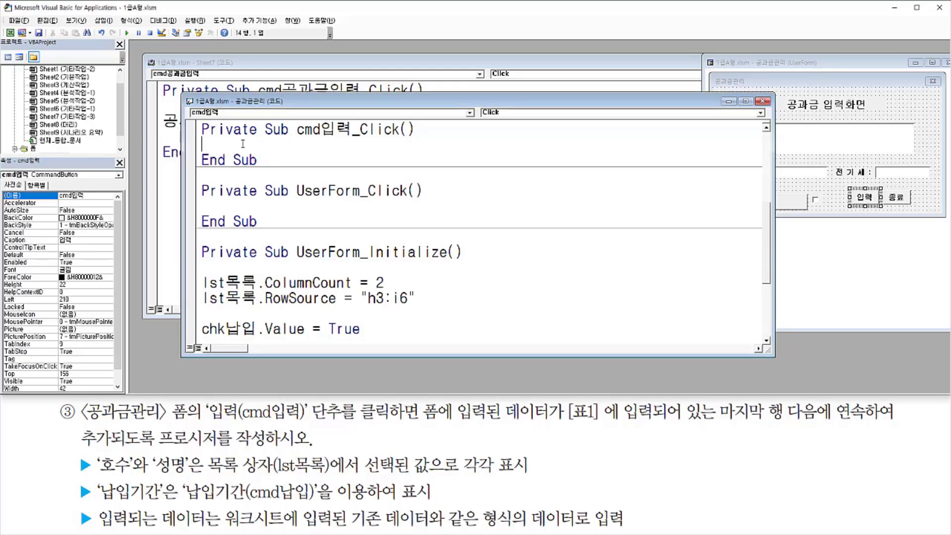
key("Return")
key("Return")
key("Return")
key("Return")
left_click_drag(250, 103, 201, 58)
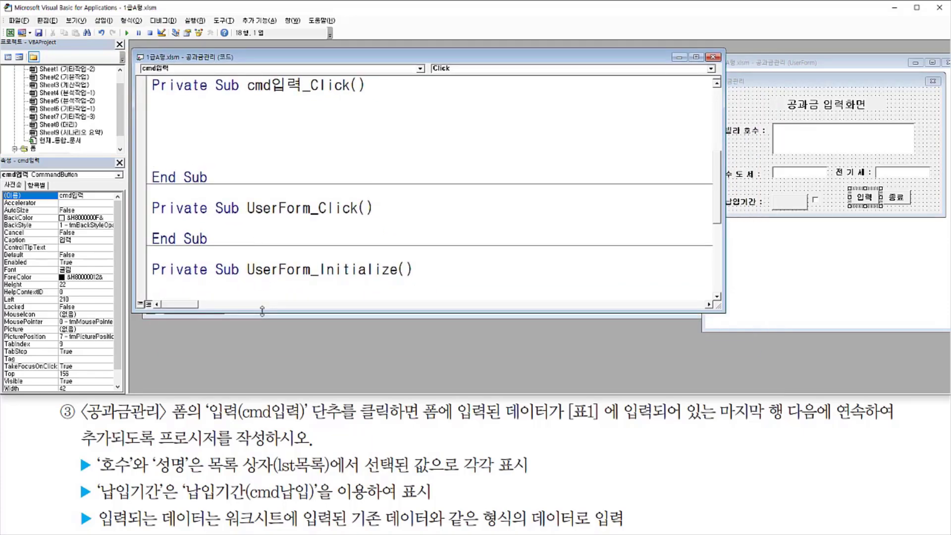
left_click_drag(263, 311, 260, 380)
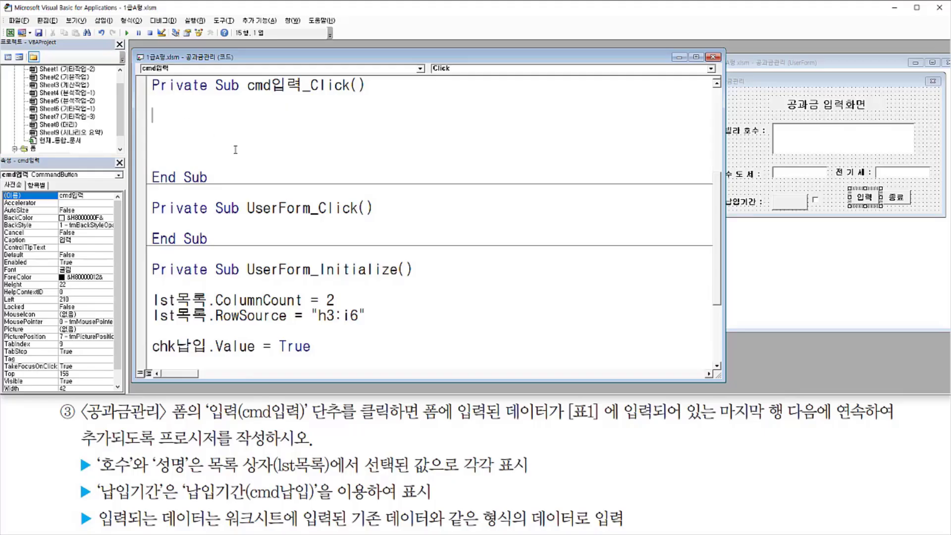
Check the control names of the 빌라 호수 list box, the 수도세 and 전기세 text boxes and the 납입기간 button.
left_click(758, 114)
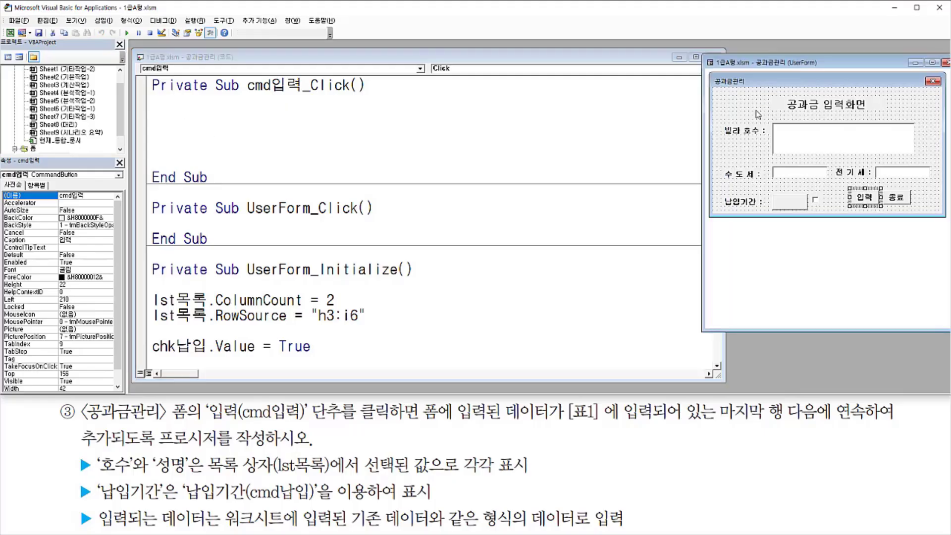
left_click(797, 141)
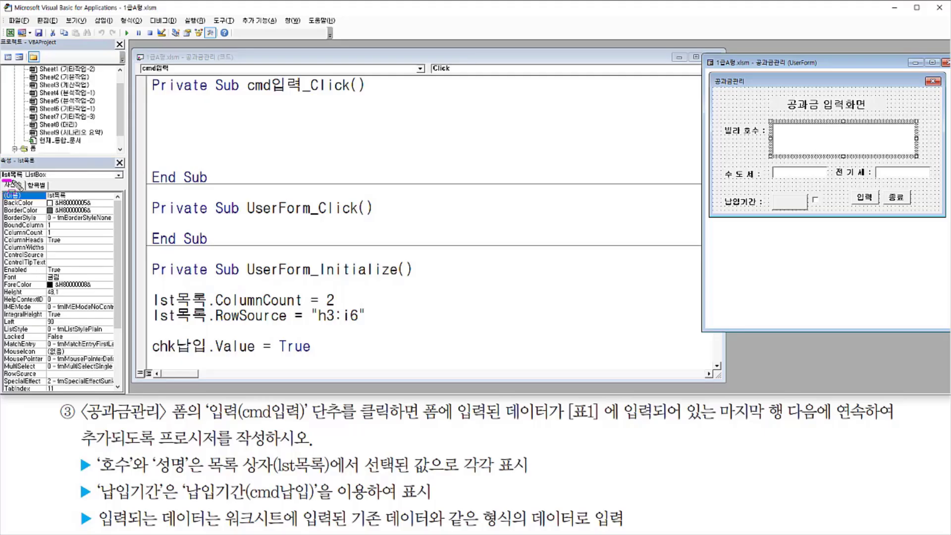
left_click_drag(2, 182, 22, 182)
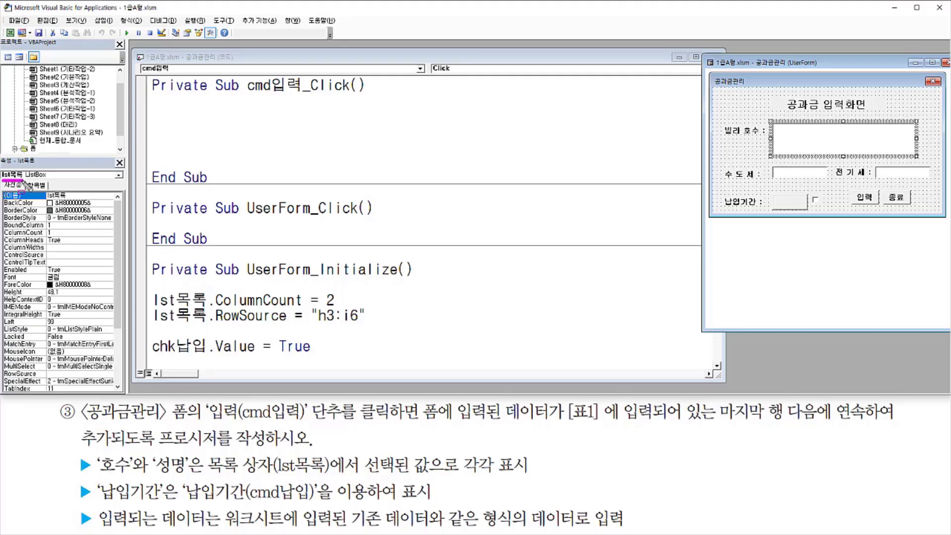
left_click(792, 177)
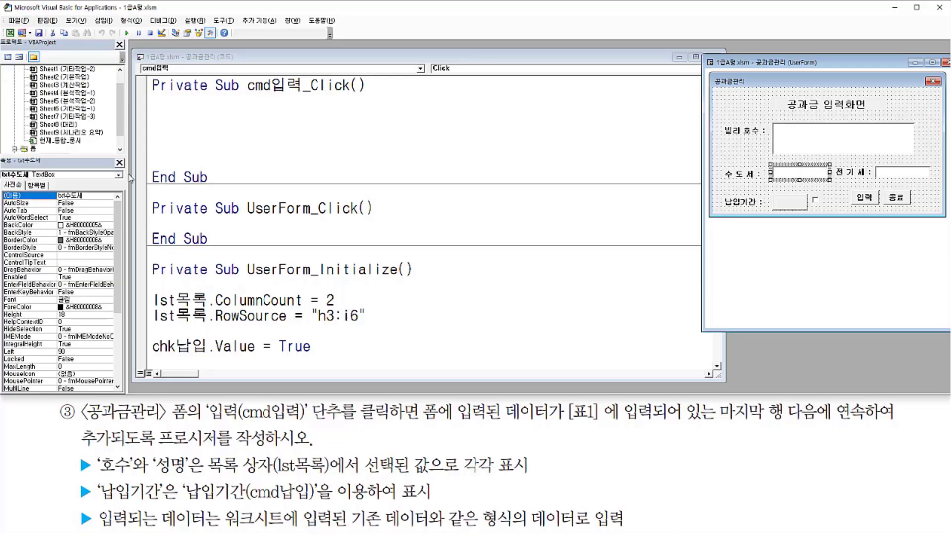
left_click_drag(1, 181, 23, 182)
left_click(894, 176)
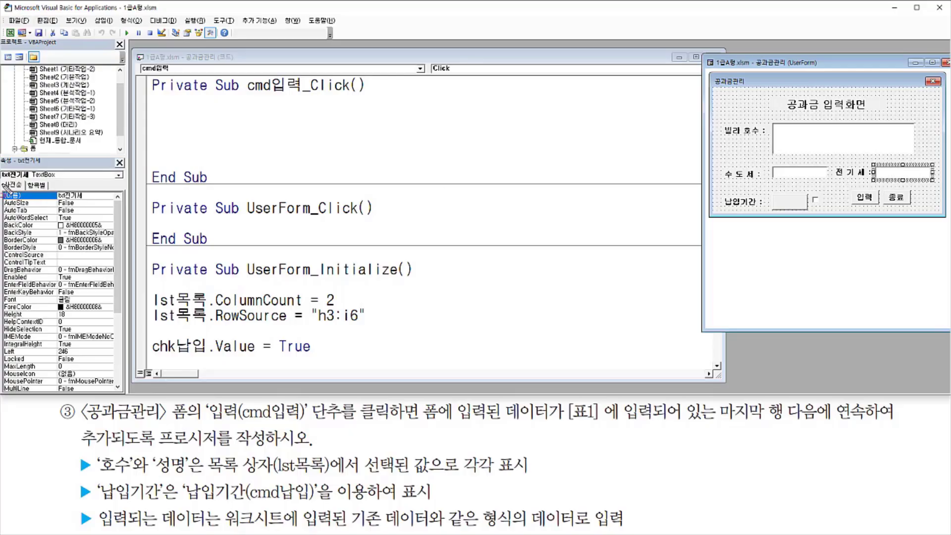
left_click_drag(2, 181, 32, 182)
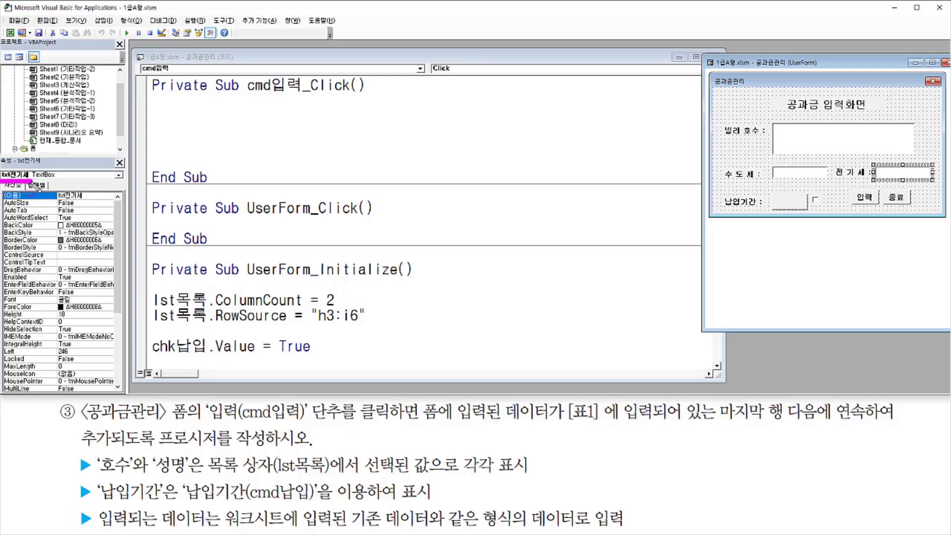
left_click(790, 207)
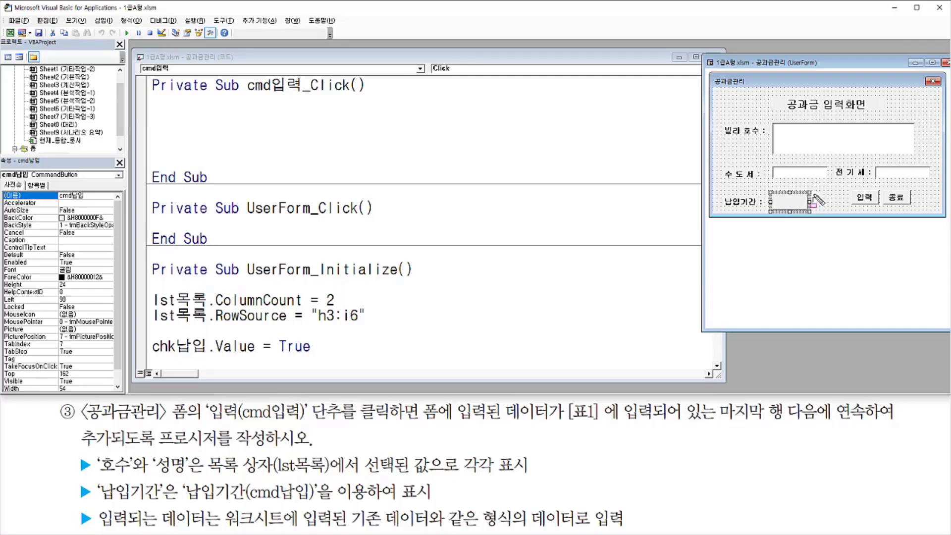
mouse_move(814, 194)
left_mouse_down()
mouse_move(821, 206)
mouse_move(782, 203)
left_mouse_up()
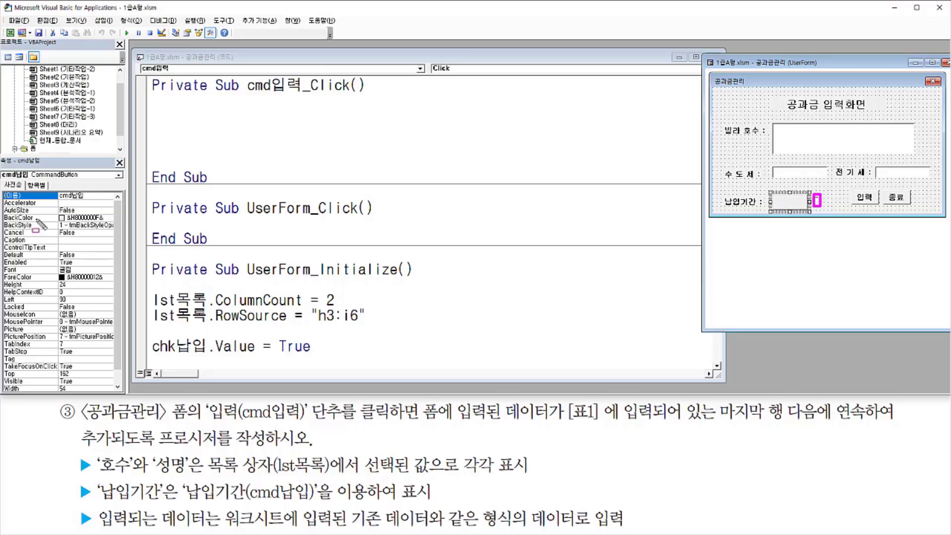
left_click_drag(2, 181, 38, 181)
Write the line 입력행 = [a5].Row + [a5].CurrentRegion.Rows.Count in cmd입력_Click, followed by a blank line.
left_click(220, 117)
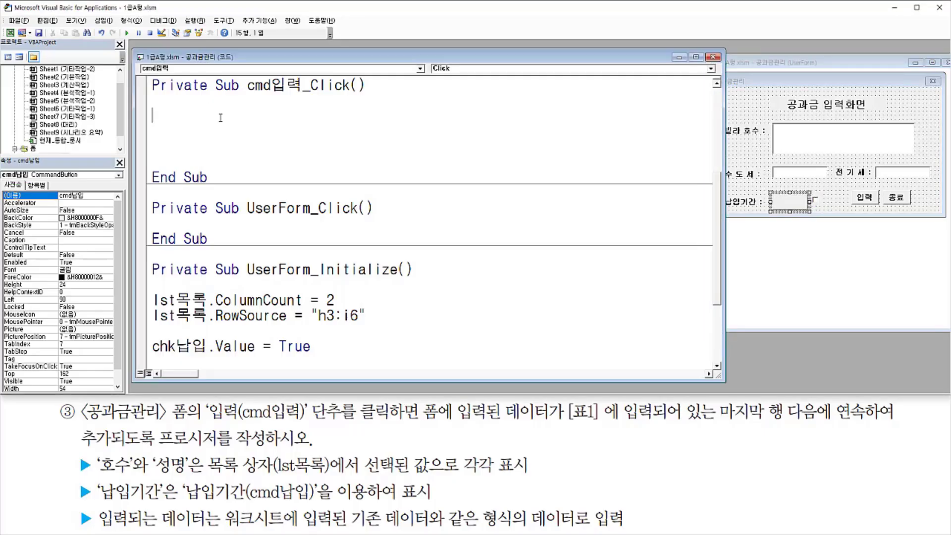
type("dlq")
key("BackSpace")
key("BackSpace")
key("BackSpace")
key("Hangul")
type("입력행")
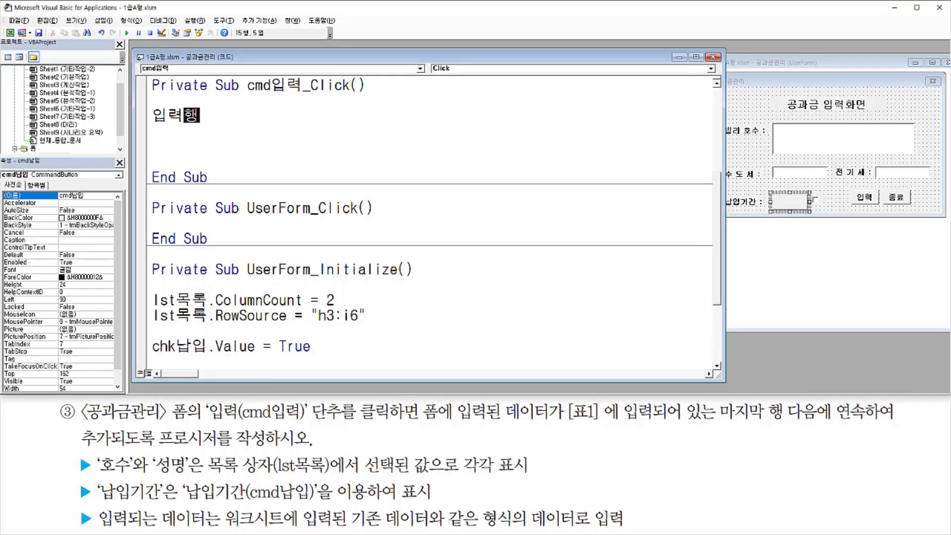
type(" = [a5")
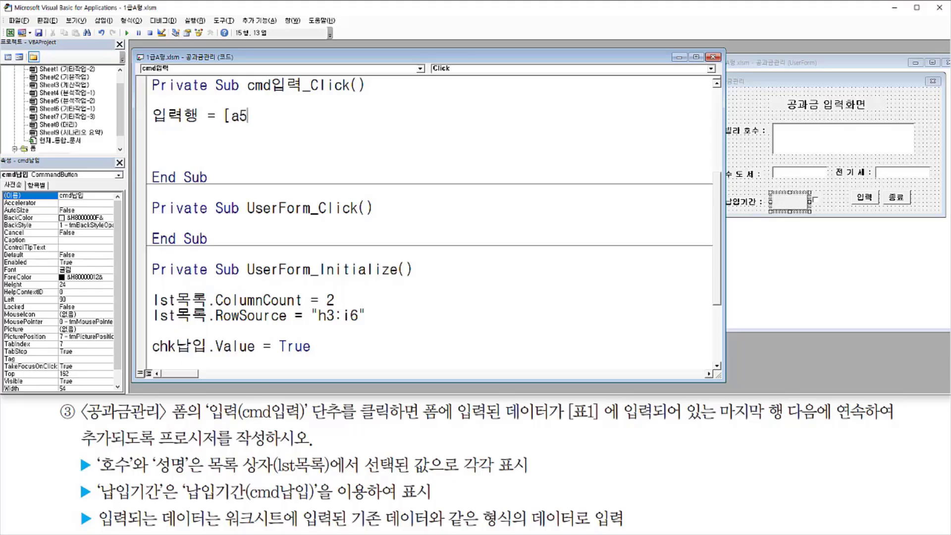
type("].row")
type(" +")
type(" ]")
type("[a5].")
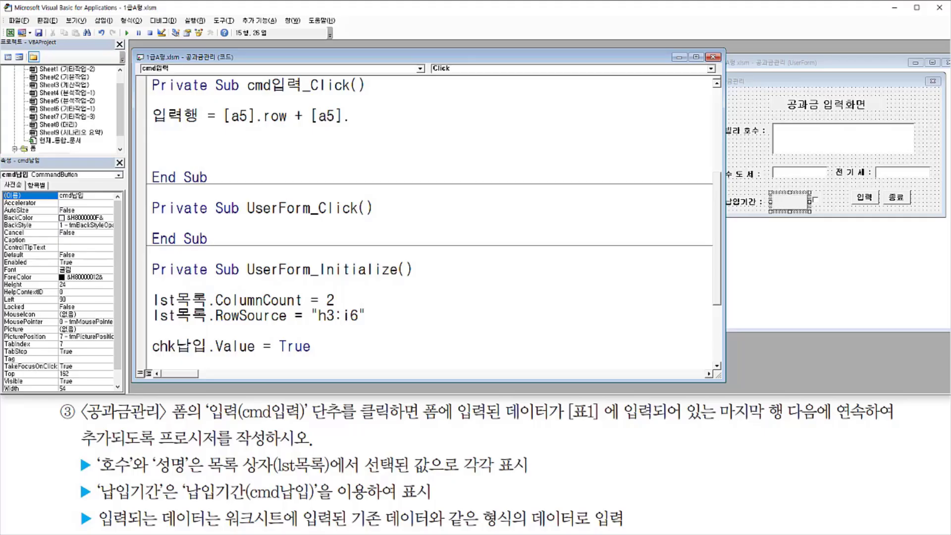
type("currentregion.")
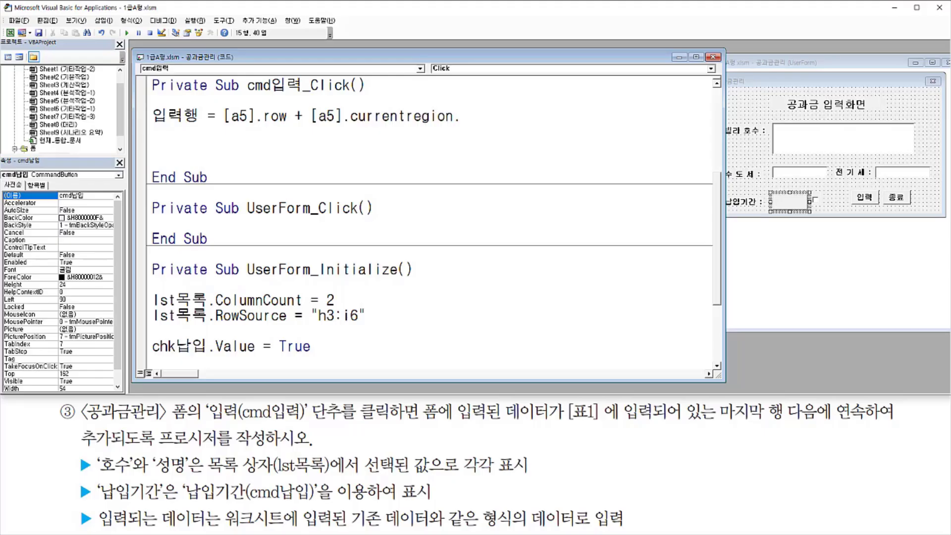
type("rows.count")
key("Return")
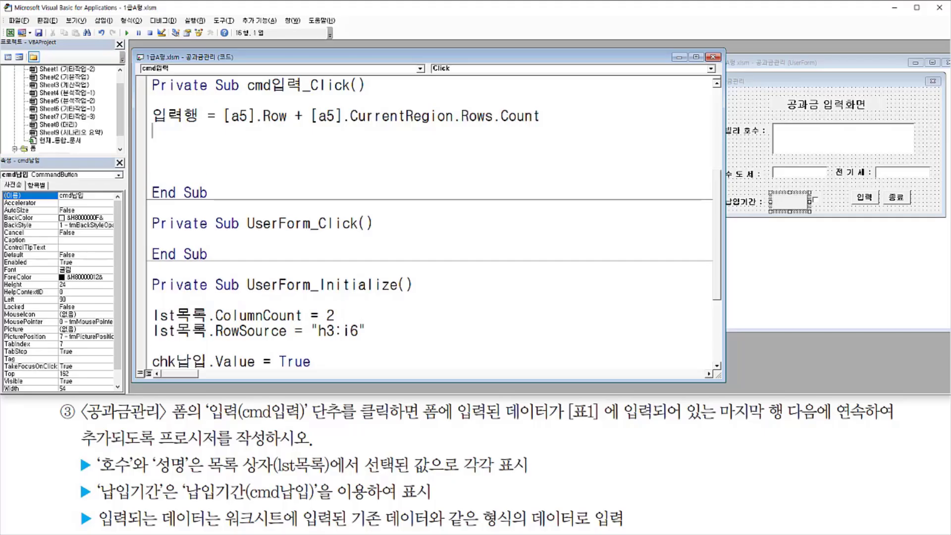
key("Return")
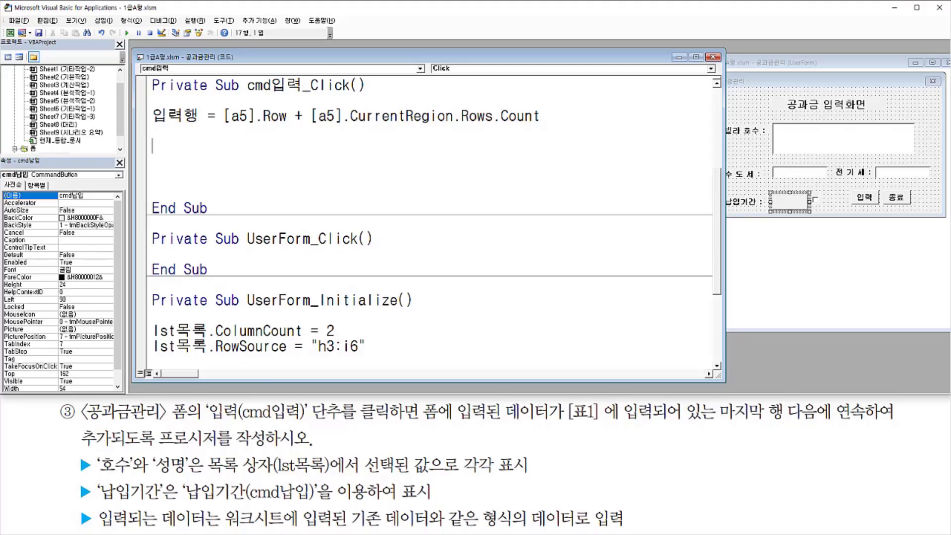
Start a line in cmd입력_Click that assigns to the cell cells(입력행,1).
type("cells(")
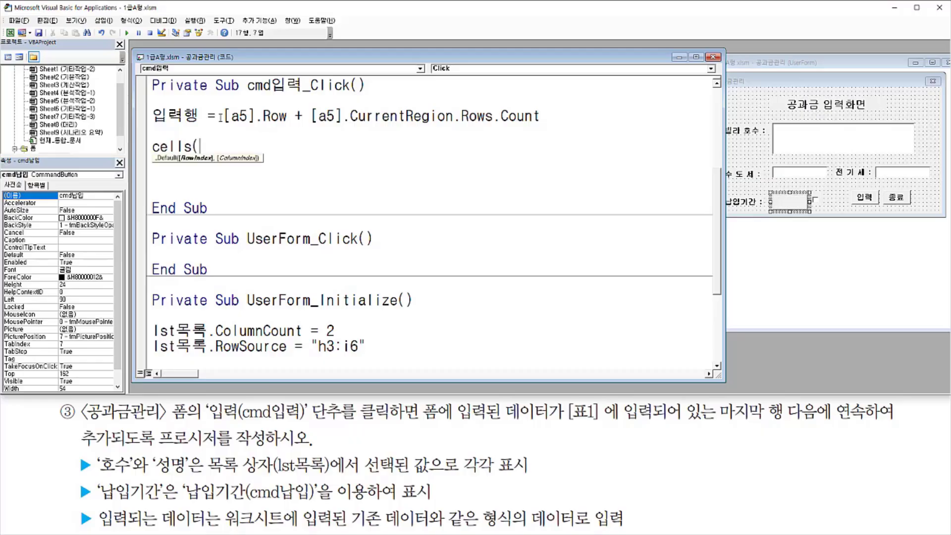
type("입력ㅎㅐㅇ,1")
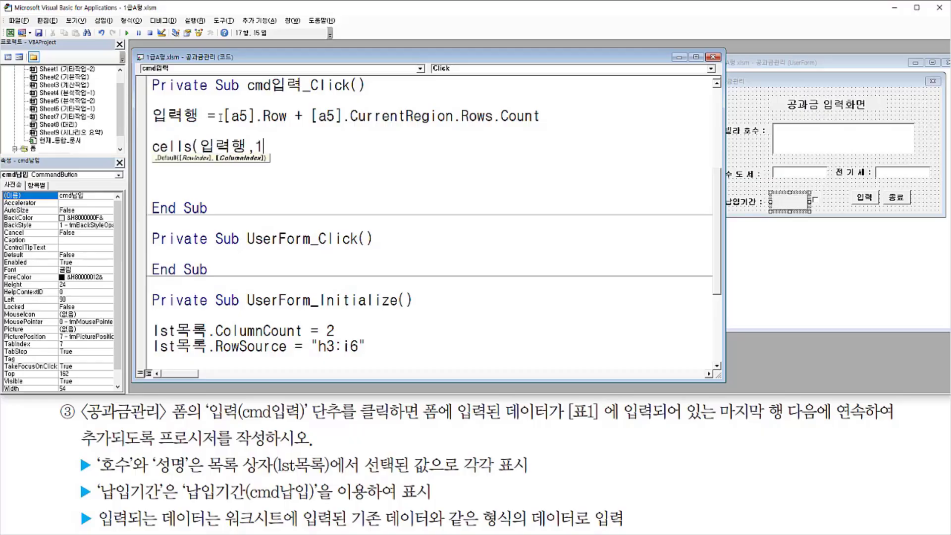
type(") =")
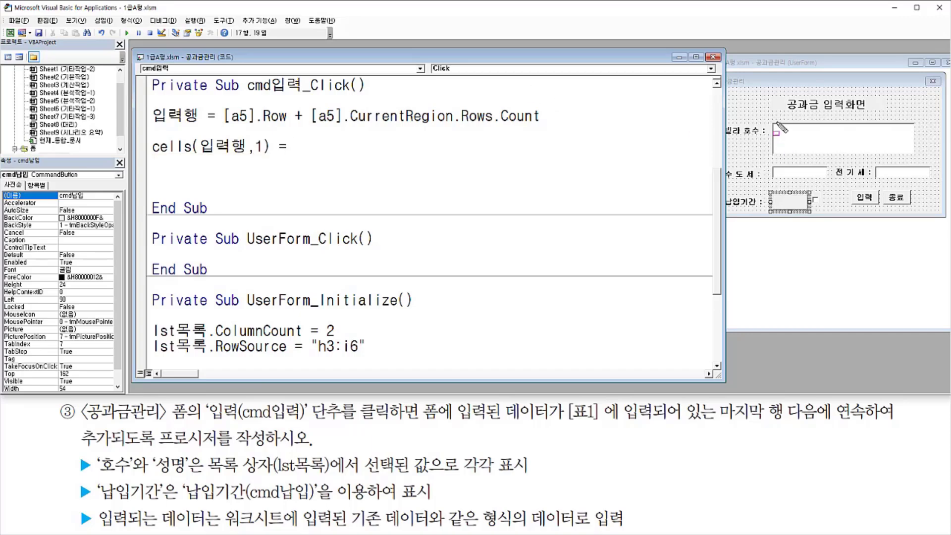
left_click_drag(777, 122, 914, 152)
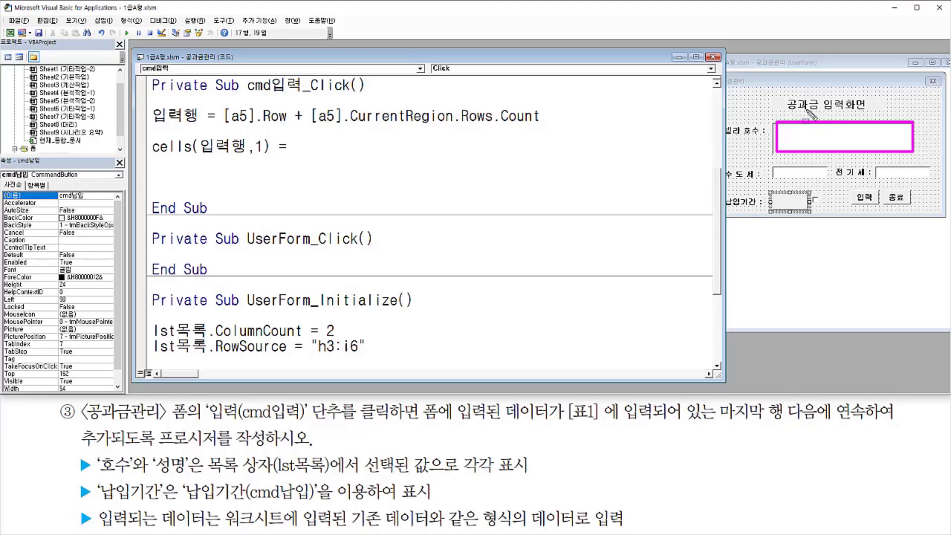
mouse_move(786, 126)
left_mouse_down()
mouse_move(823, 148)
mouse_move(907, 146)
left_mouse_up()
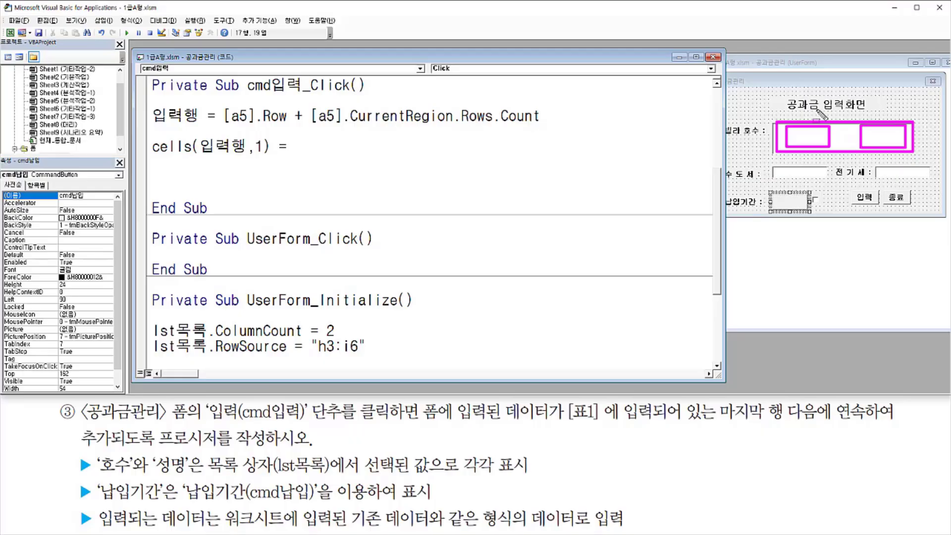
left_click_drag(805, 86, 806, 123)
left_click_drag(880, 82, 880, 121)
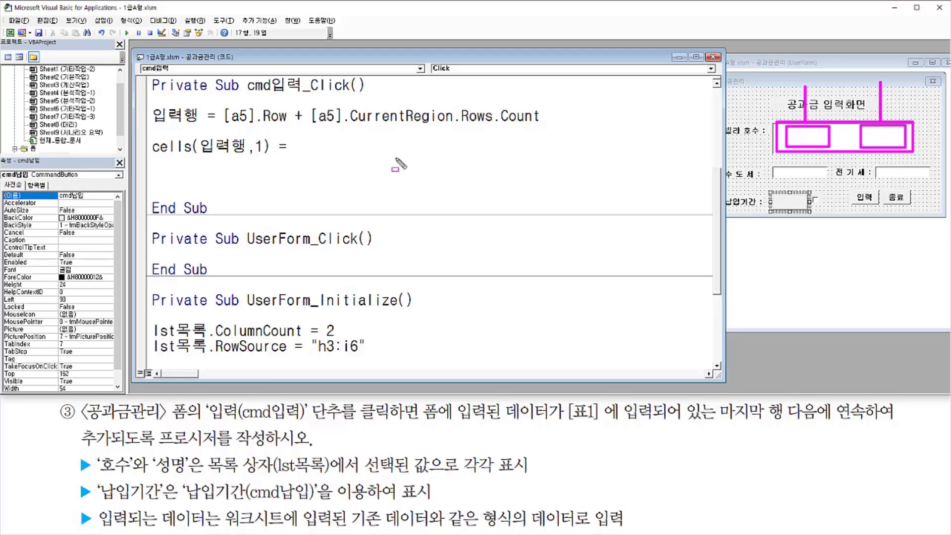
key("Escape")
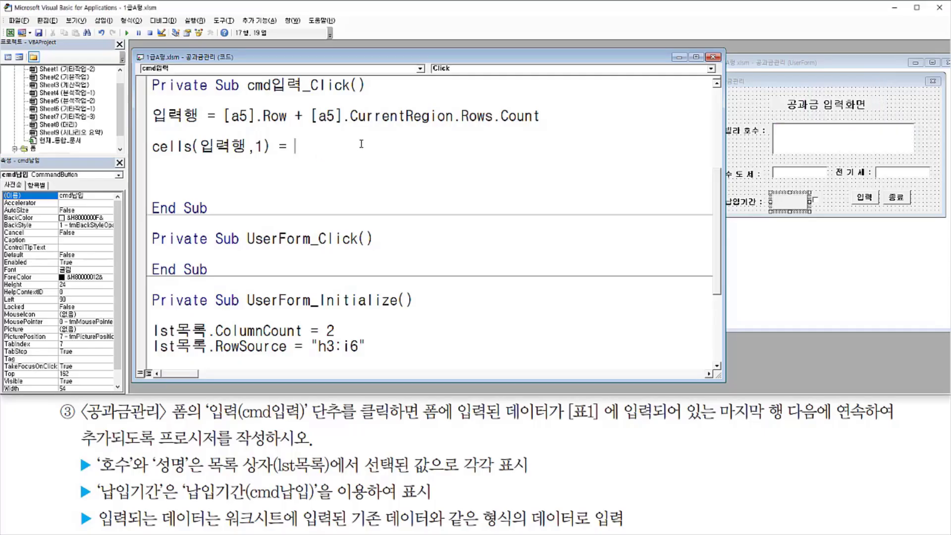
Complete the column 1 assignment with lst목록.Column(0) as its value.
type("lst목록")
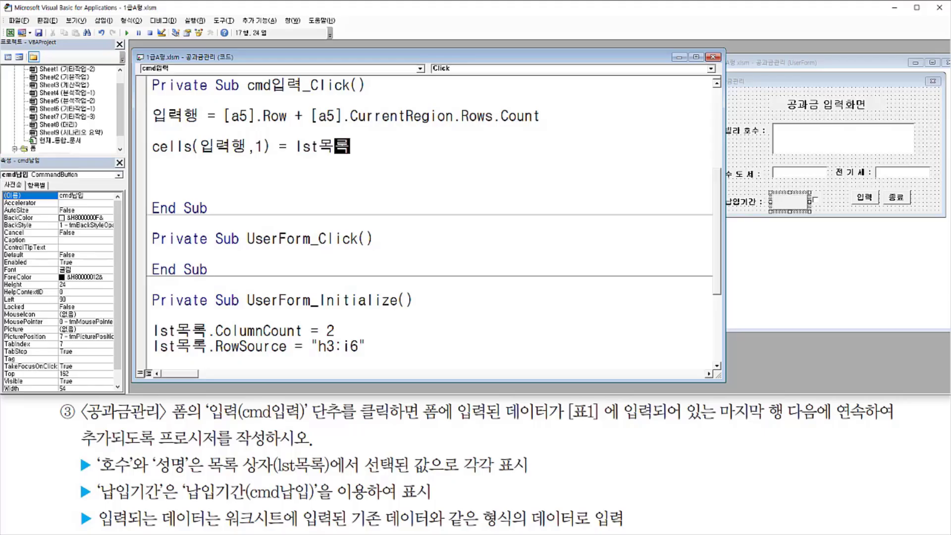
type(".")
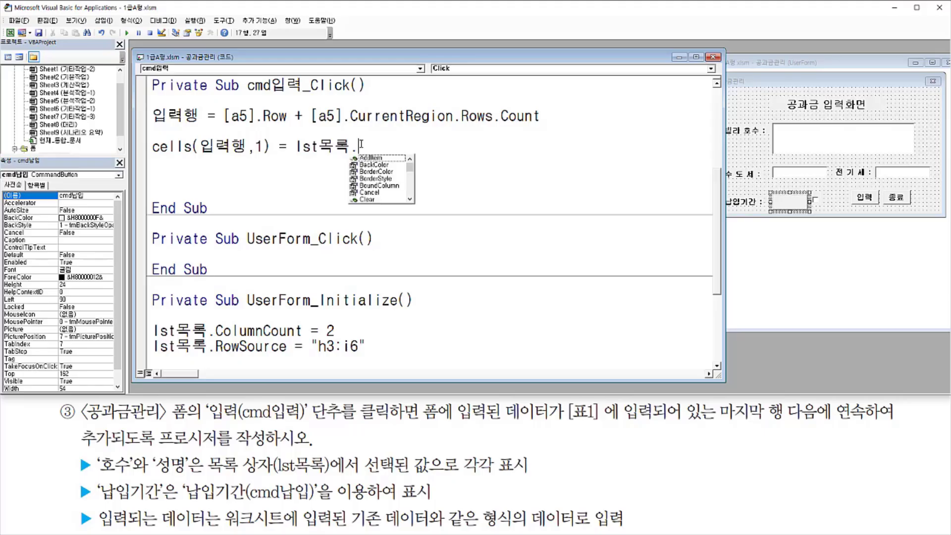
type("coun")
key("Tab")
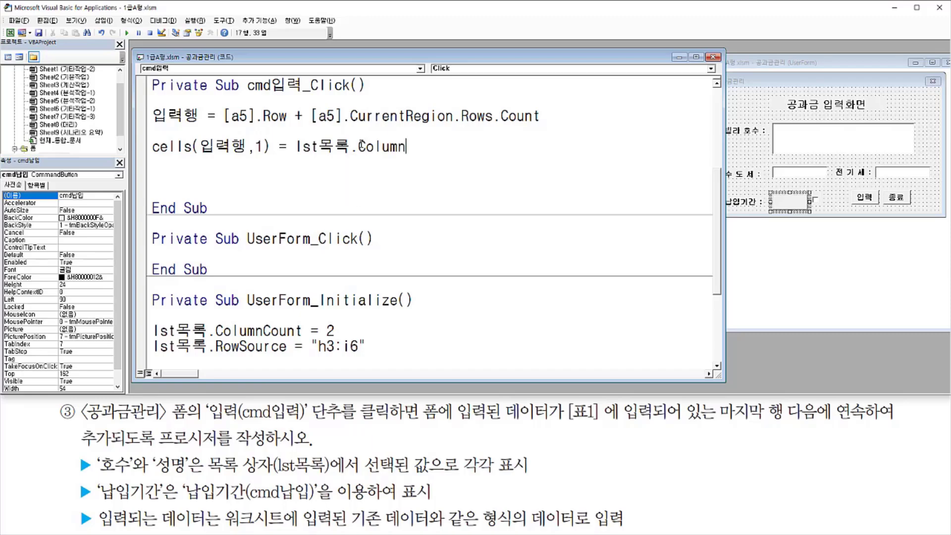
type("(01")
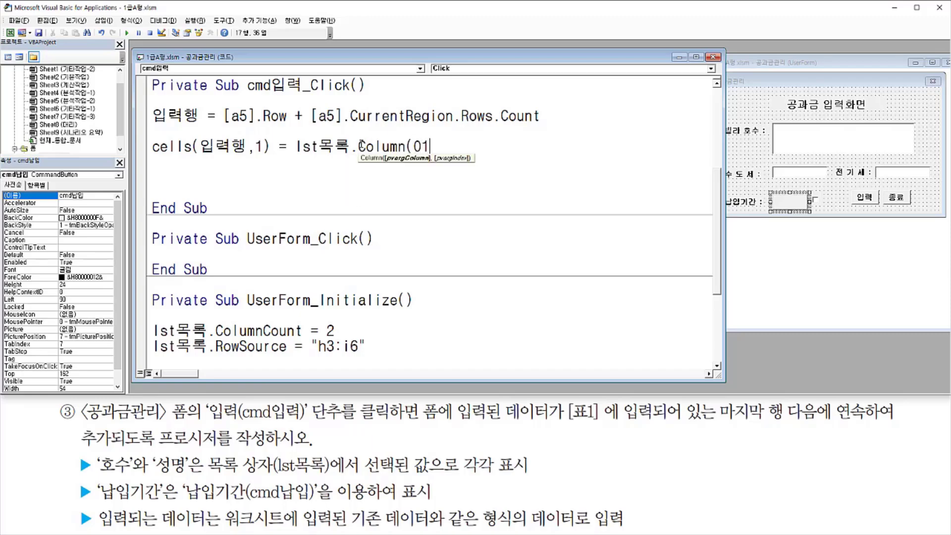
key("BackSpace")
type(")")
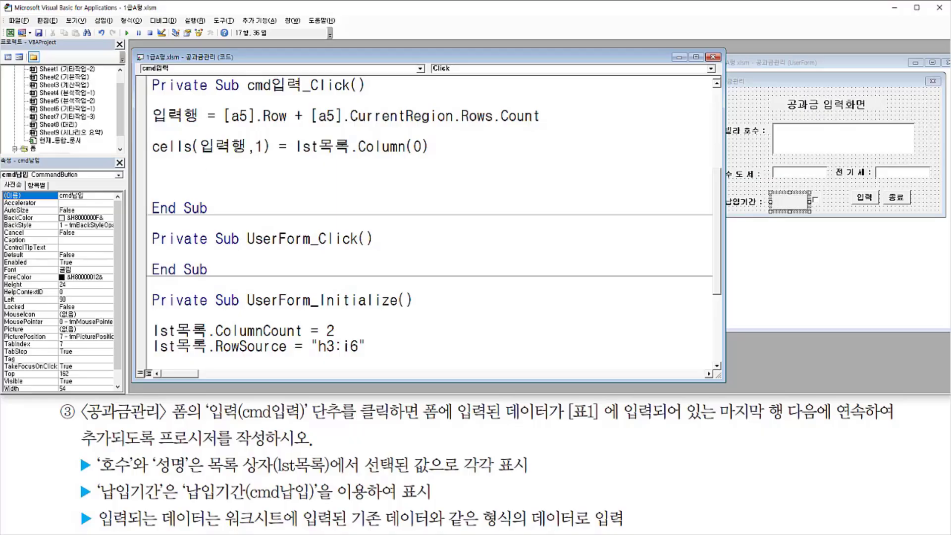
Duplicate the column 1 assignment on the line below and edit the copy to Cells(입력행, 2) = lst목록.Column(1).
left_click_drag(431, 146, 140, 148)
key("ctrl+c")
left_click(454, 147)
key("Return")
key("ctrl+v")
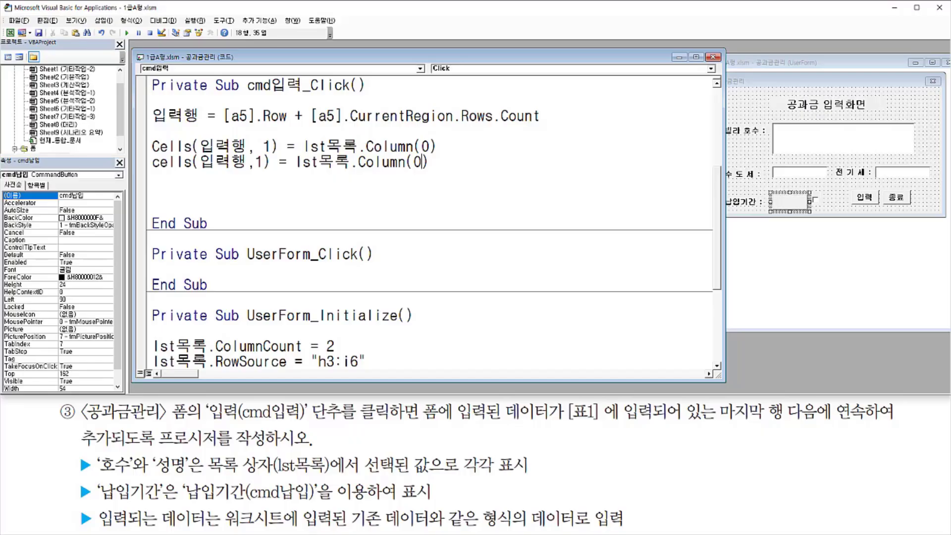
type("2")
key("Delete")
key("Delete")
type("1")
key("Left")
key("Left")
key("Left")
key("Left")
key("Left")
key("Left")
key("Left")
key("Left")
key("Left")
key("Left")
key("Left")
key("Left")
key("Left")
key("Left")
type("2")
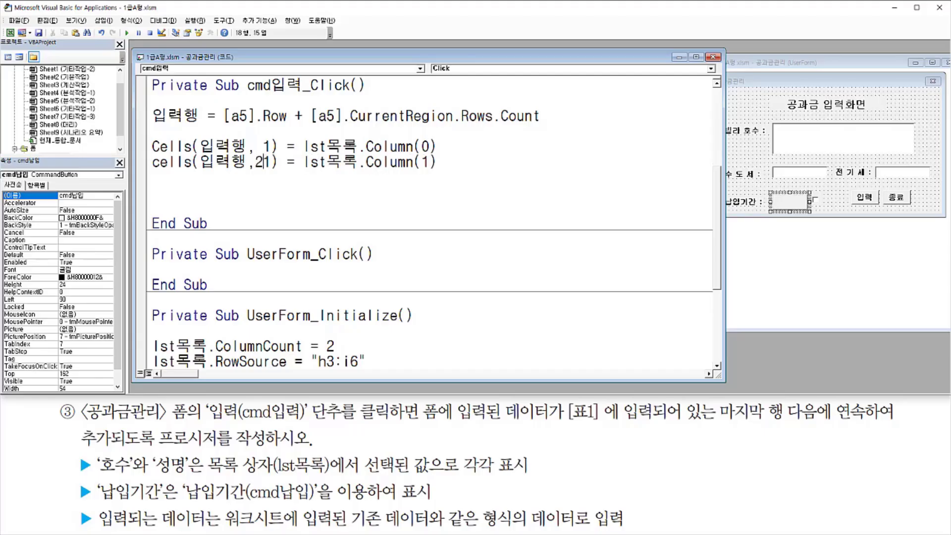
key("Delete")
Paste three more copies of the copied column 1 assignment on the lines below the column 2 assignment.
key("Down")
key("ctrl+v")
key("Return")
key("ctrl+v")
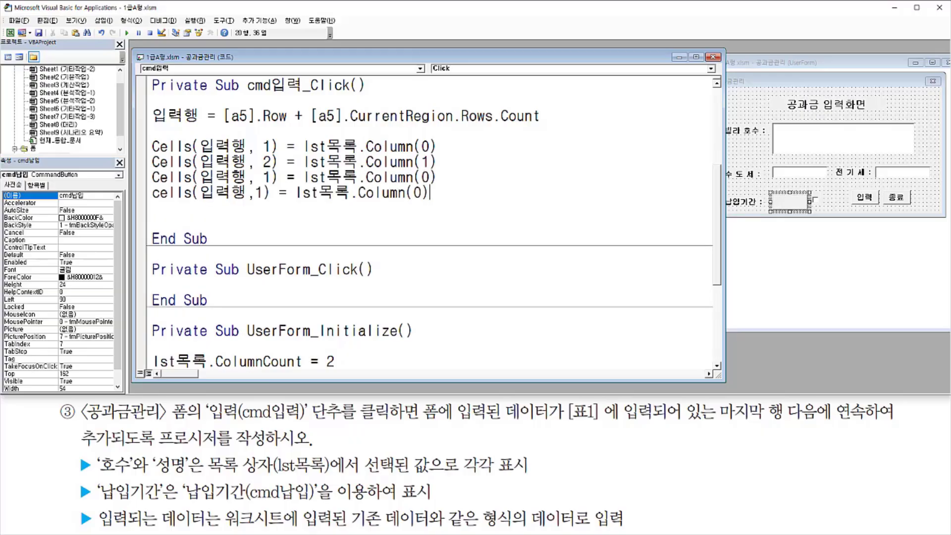
key("Return")
key("ctrl+v")
Change the column numbers in the three pasted Cells(입력행, 1) references to 3, 4 and 5.
key("Up")
key("Up")
key("Left")
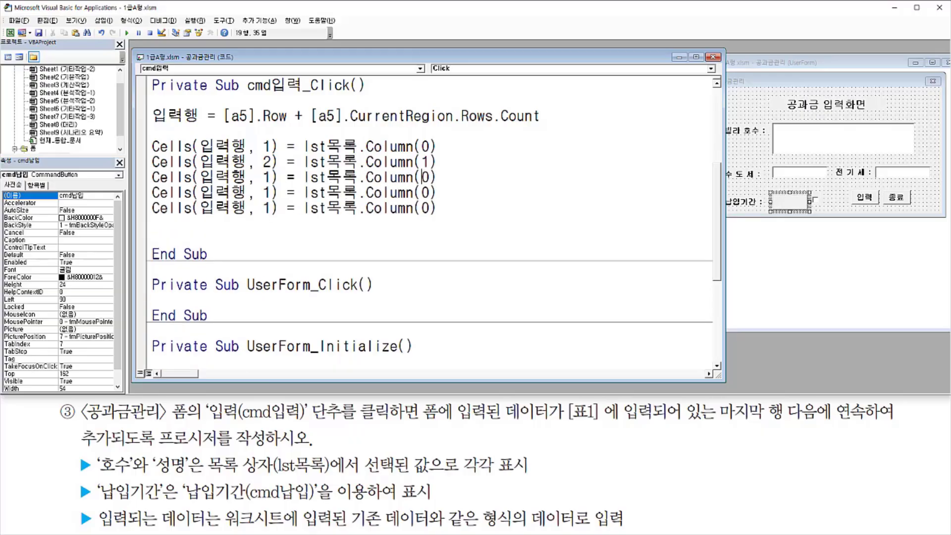
key("Home")
key("Right")
key("Right")
key("ctrl+Right")
key("ctrl+Right")
key("ctrl+Right")
key("Delete")
type("3")
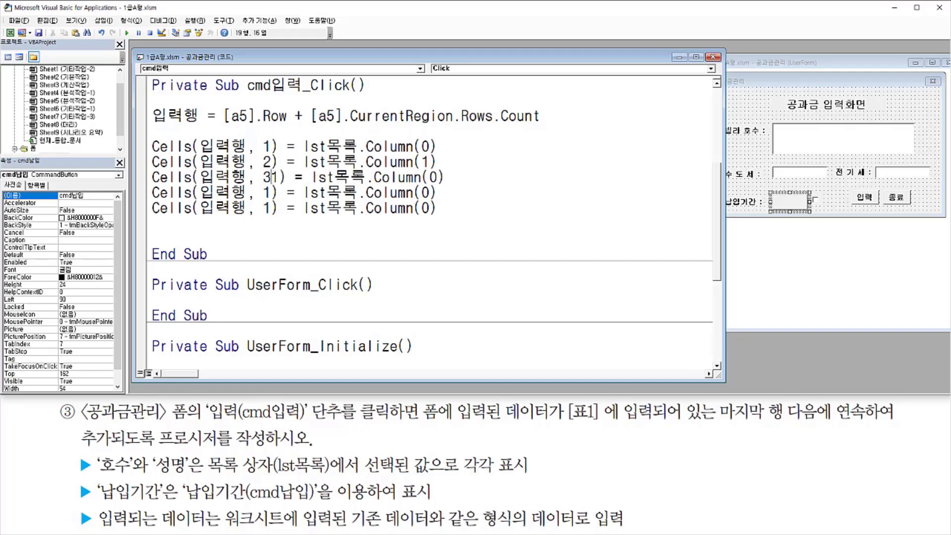
key("Down")
key("BackSpace")
type("4")
key("Down")
key("BackSpace")
type("5")
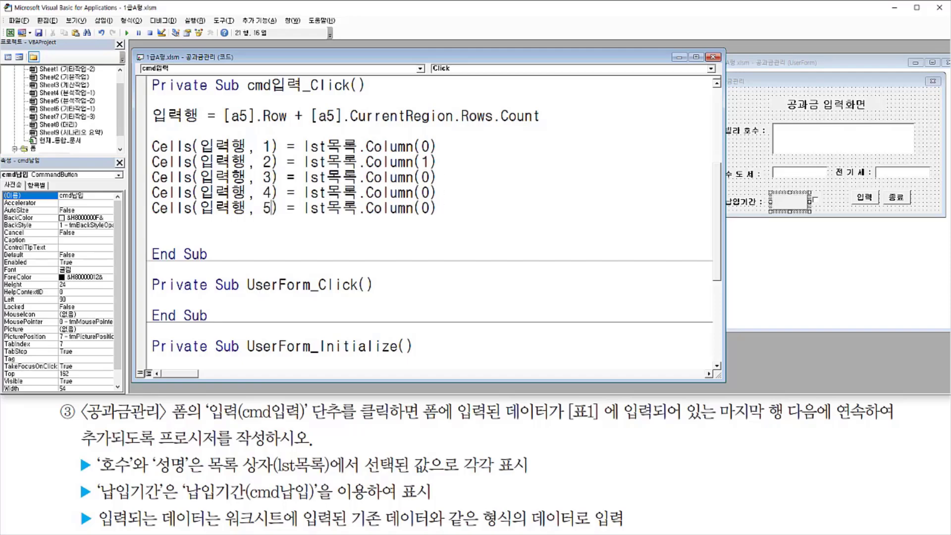
Replace the value assigned to Cells(입력행, 3) with txt수도세.Value.
key("Up")
key("Up")
key("Right")
key("Right")
key("Right")
key("Right")
mouse_move(773, 165)
left_mouse_down()
mouse_move(785, 179)
mouse_move(832, 186)
left_mouse_up()
key("Escape")
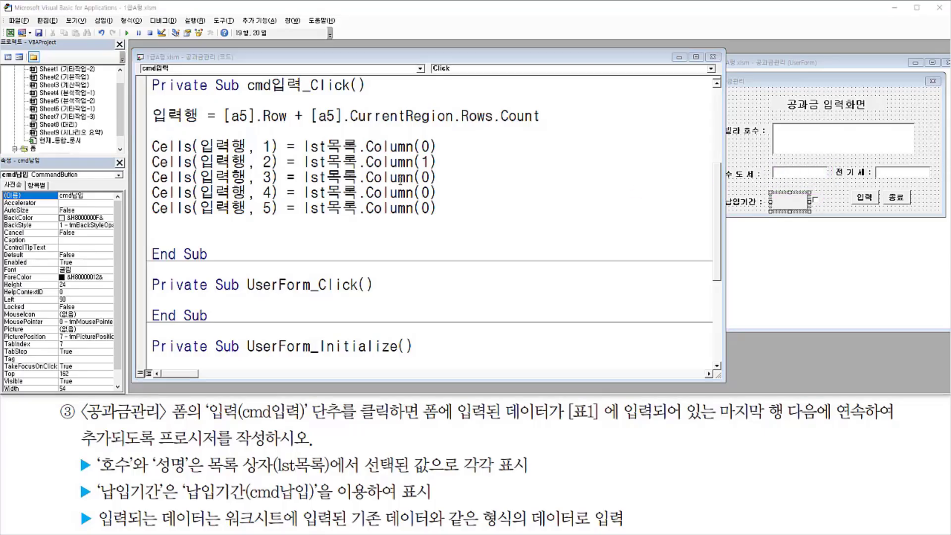
left_click(400, 181)
left_click_drag(303, 177, 441, 179)
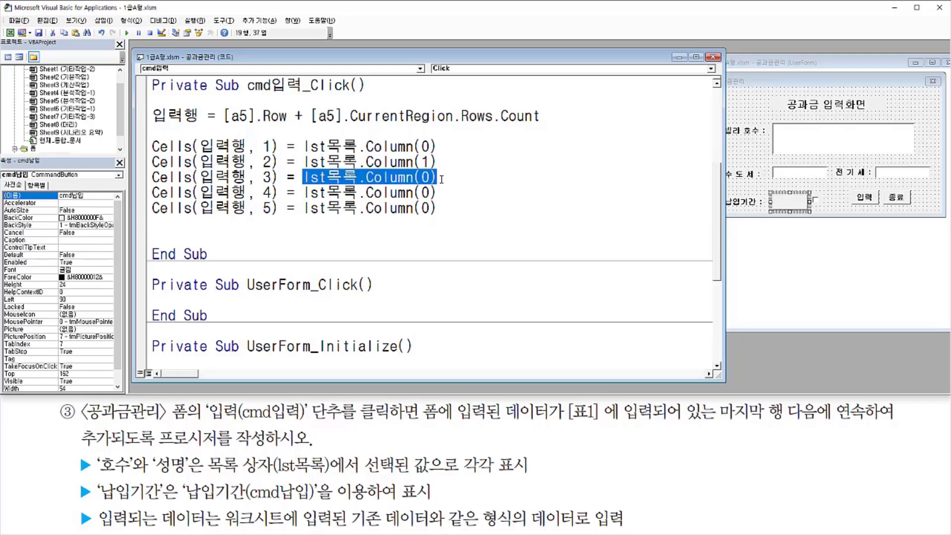
key("BackSpace")
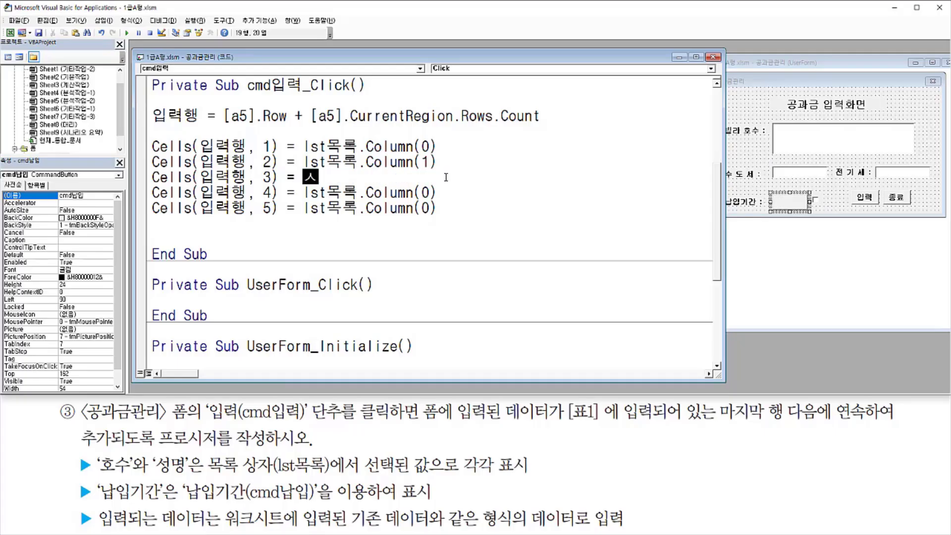
type("txt수")
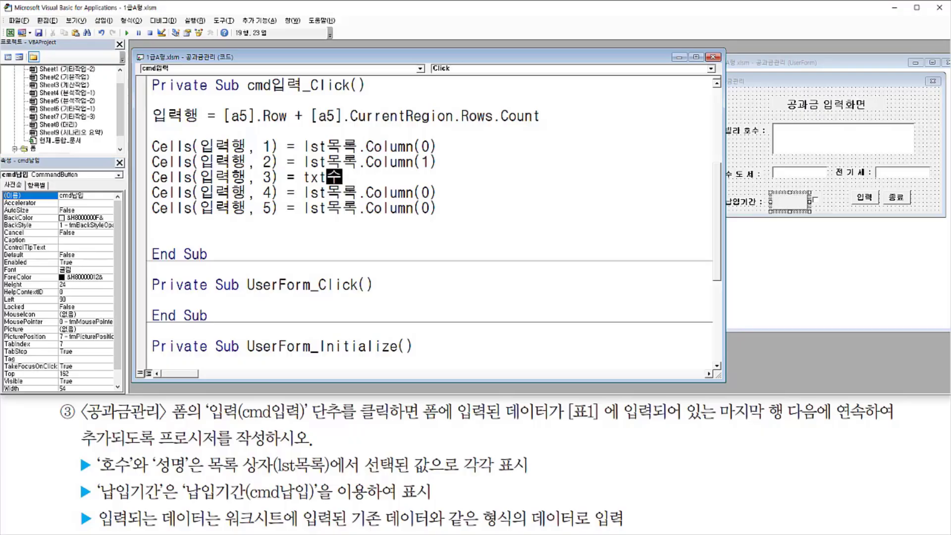
type("도세.")
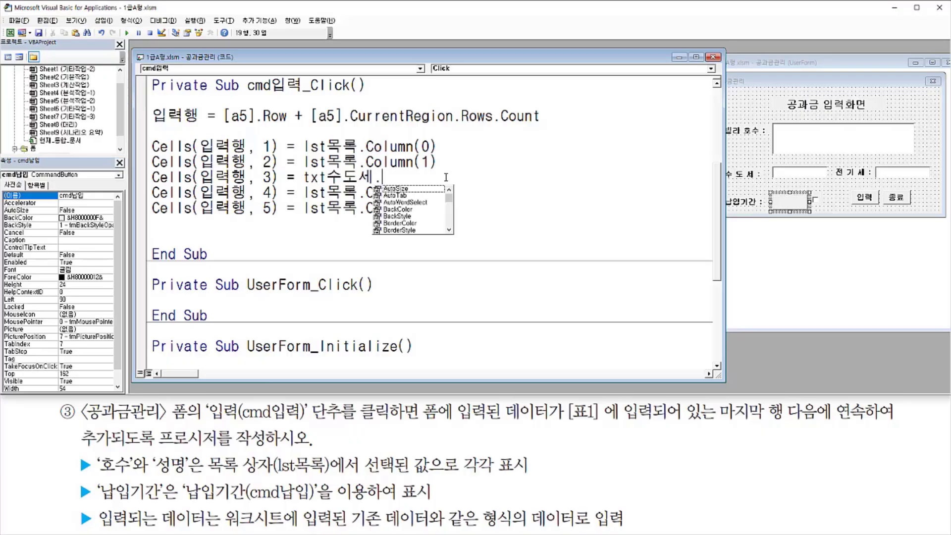
type("Value")
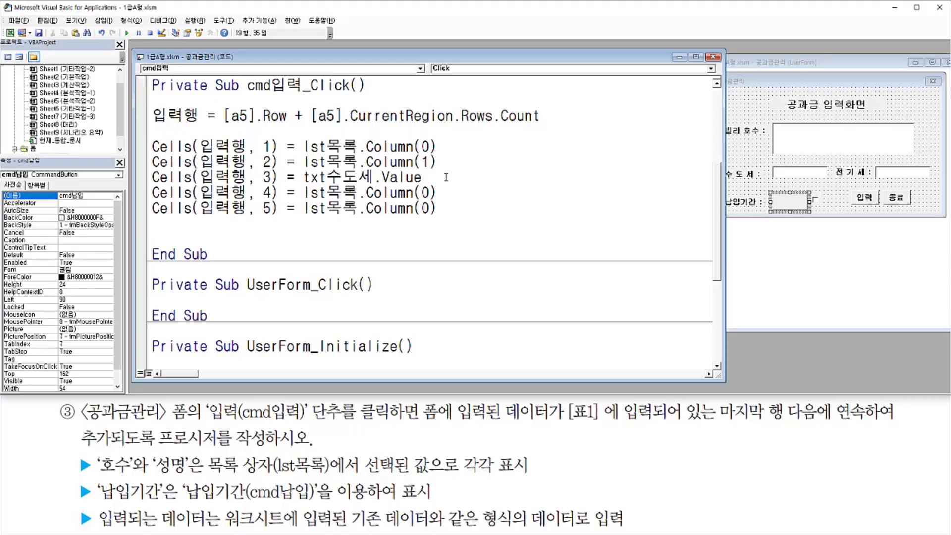
Replace the value assigned to Cells(입력행, 4) with txt전기세.Value.
key("Down")
key("Left")
key("Left")
key("Left")
key("Left")
key("Left")
key("Left")
key("Left")
key("Left")
key("Left")
key("Left")
key("Left")
key("Left")
key("shift+End")
type("tx")
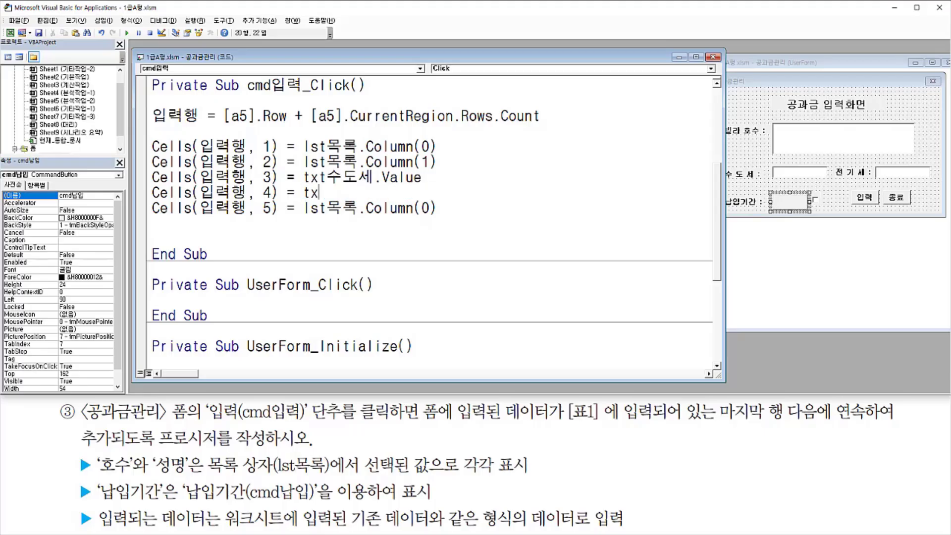
type("t전기세")
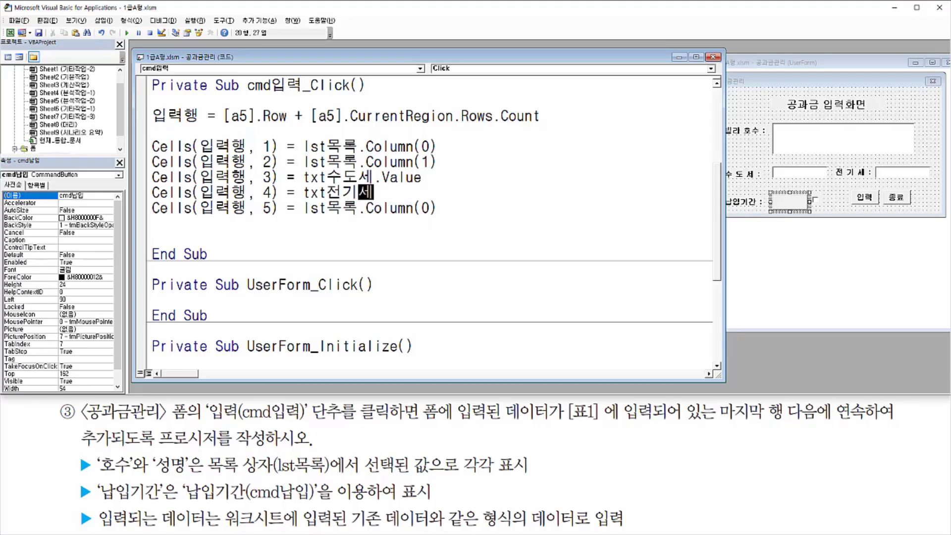
type(".val")
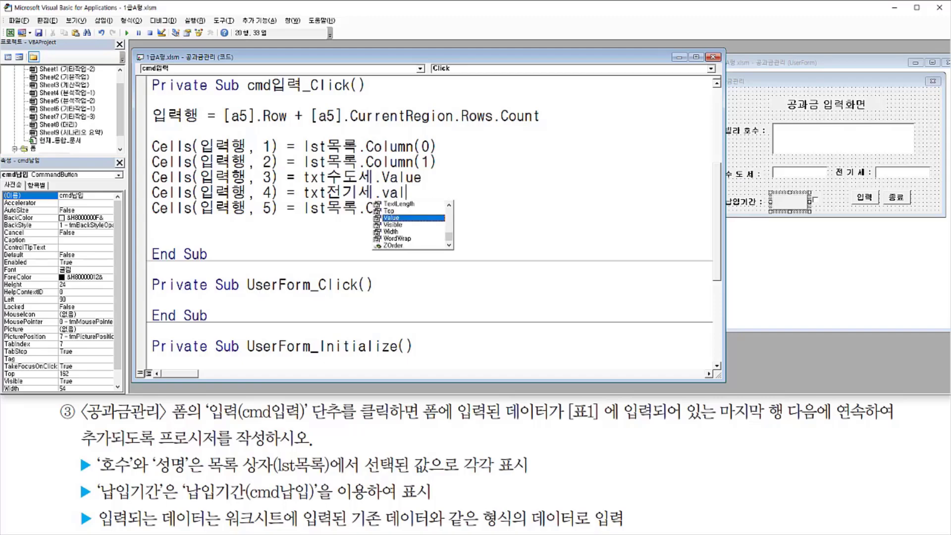
key("Tab")
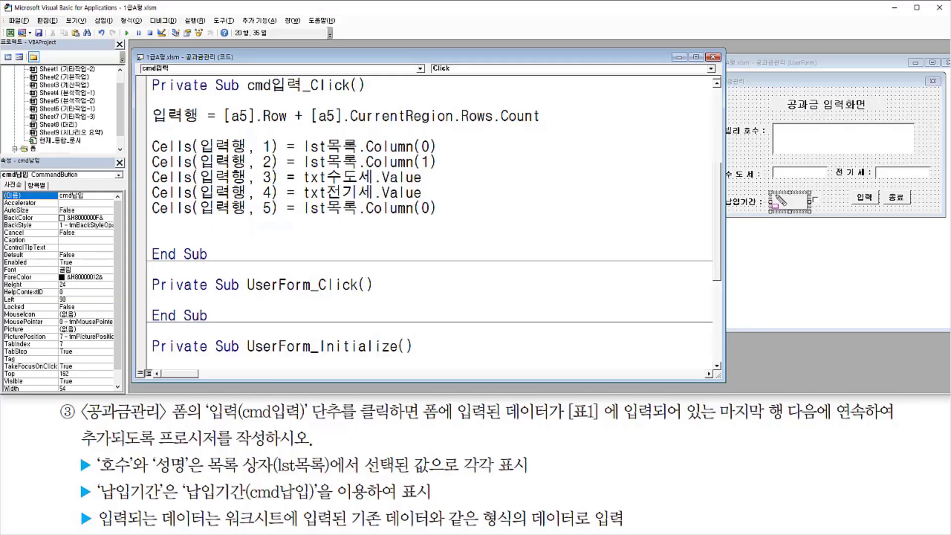
Replace the value assigned to Cells(입력행, 5) with cmd납입.Caption and go to the blank line below it.
left_click_drag(776, 205, 806, 210)
left_click_drag(196, 215, 441, 207)
left_click(306, 208)
type("c")
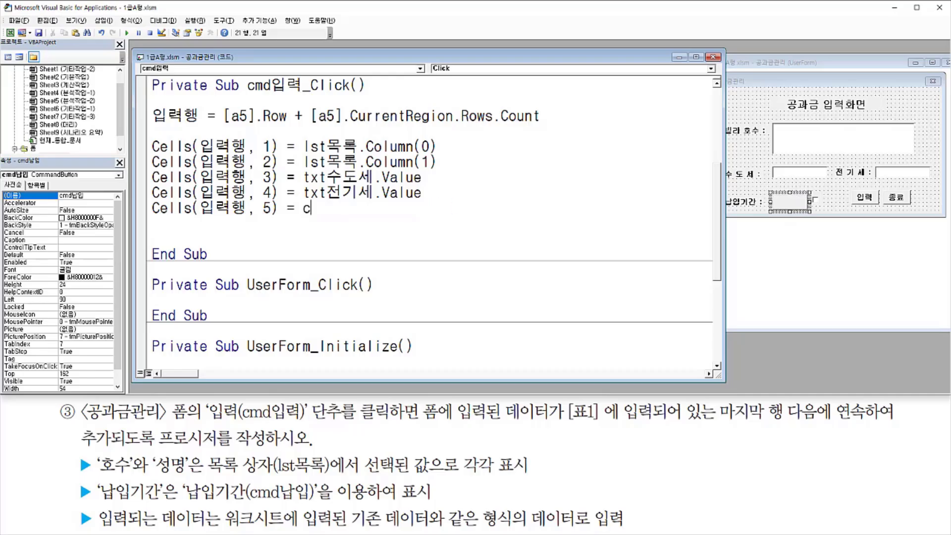
type("md납이ㅂ.ca")
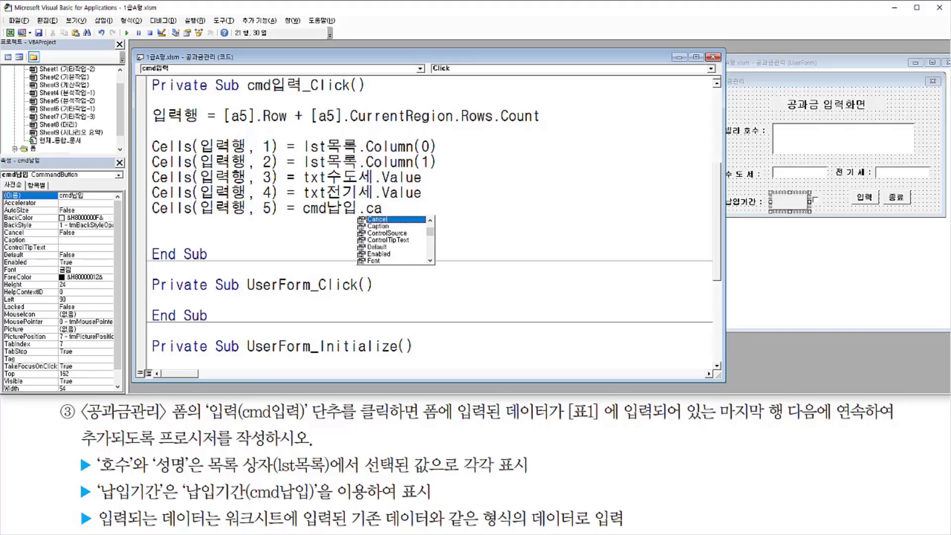
type("p")
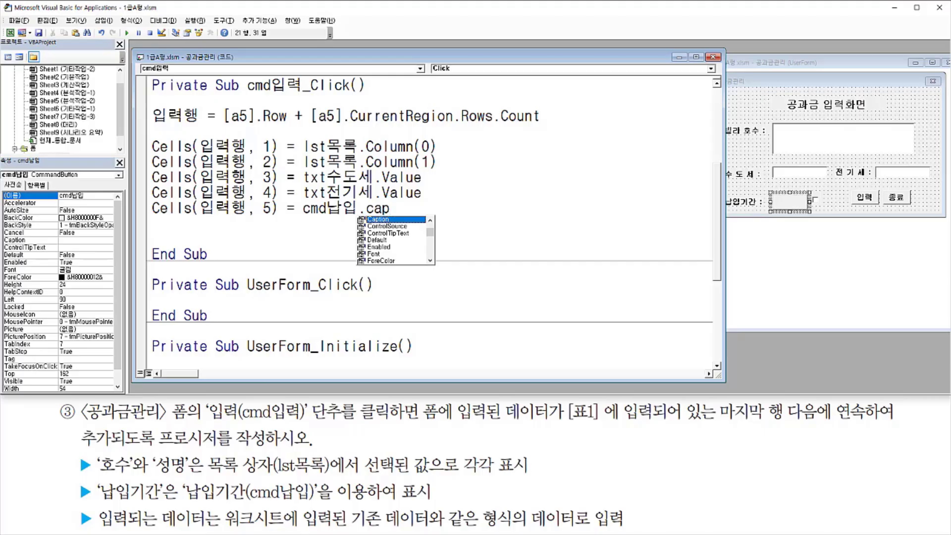
key("Tab")
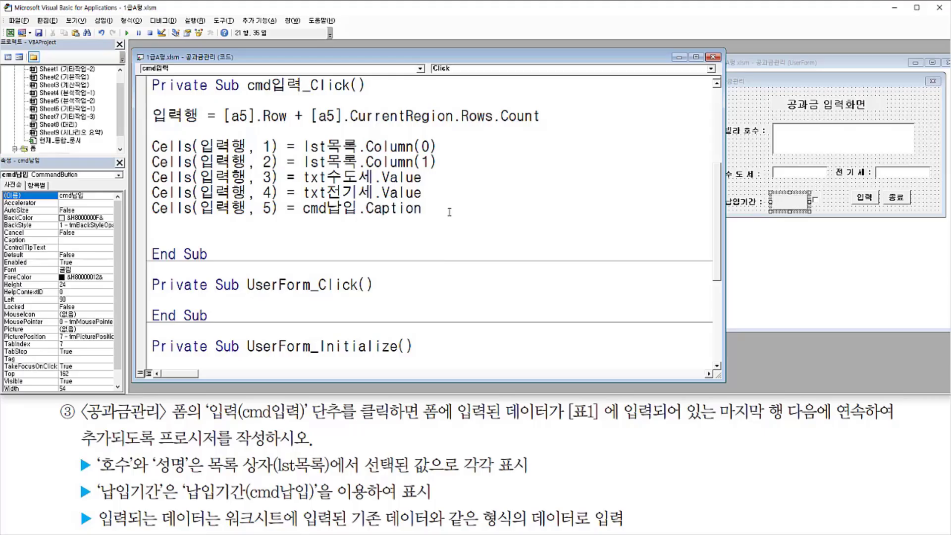
left_click(356, 230)
mouse_move(96, 451)
left_mouse_down()
mouse_move(186, 474)
mouse_move(541, 475)
left_mouse_up()
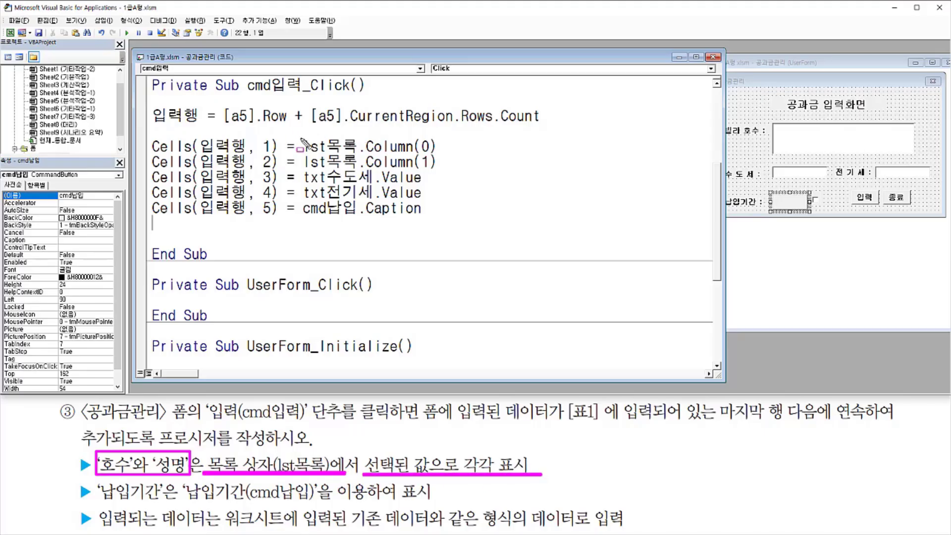
left_click_drag(300, 133, 449, 173)
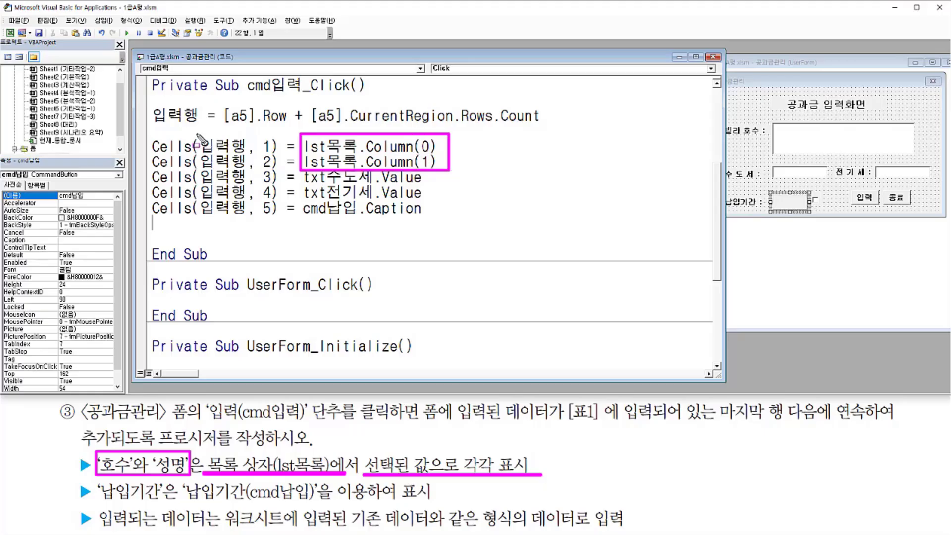
left_click_drag(197, 133, 283, 172)
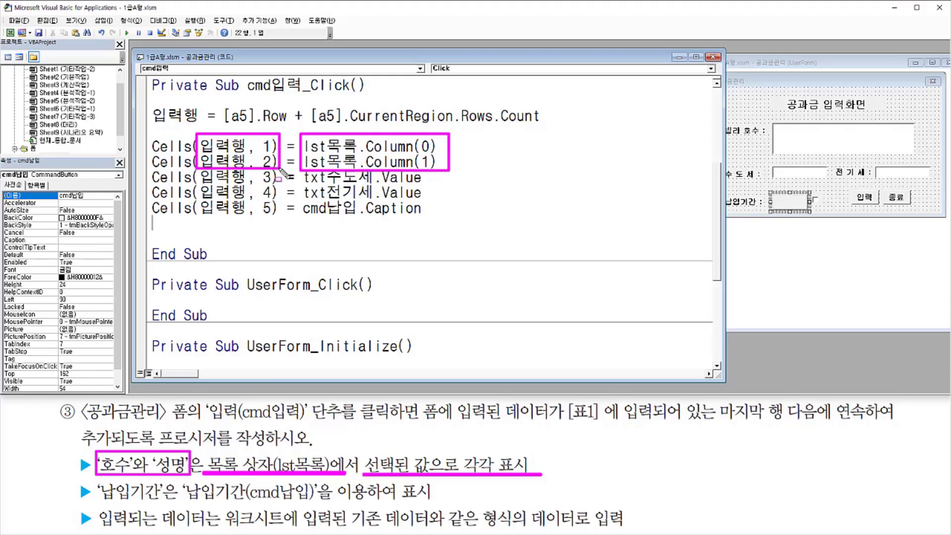
left_click_drag(99, 502, 159, 503)
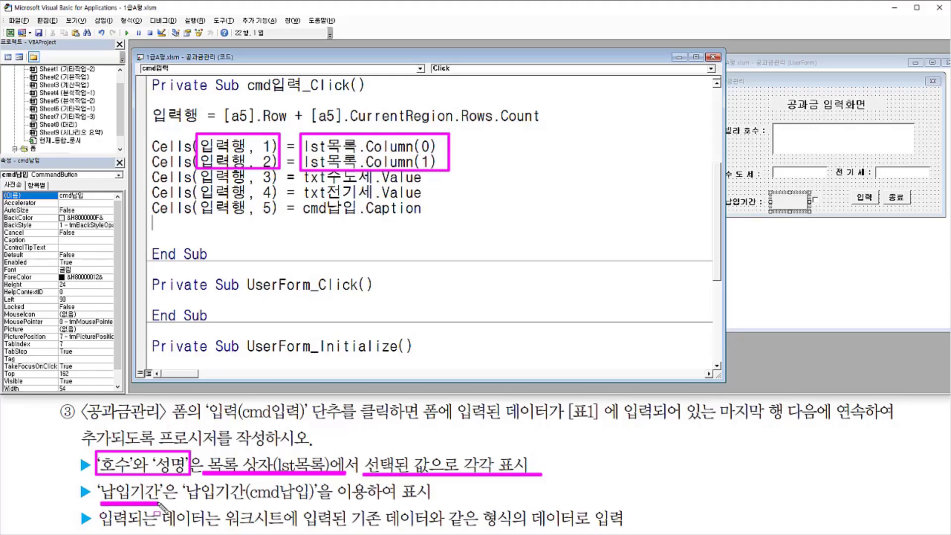
left_click_drag(250, 502, 310, 503)
left_click_drag(395, 502, 440, 503)
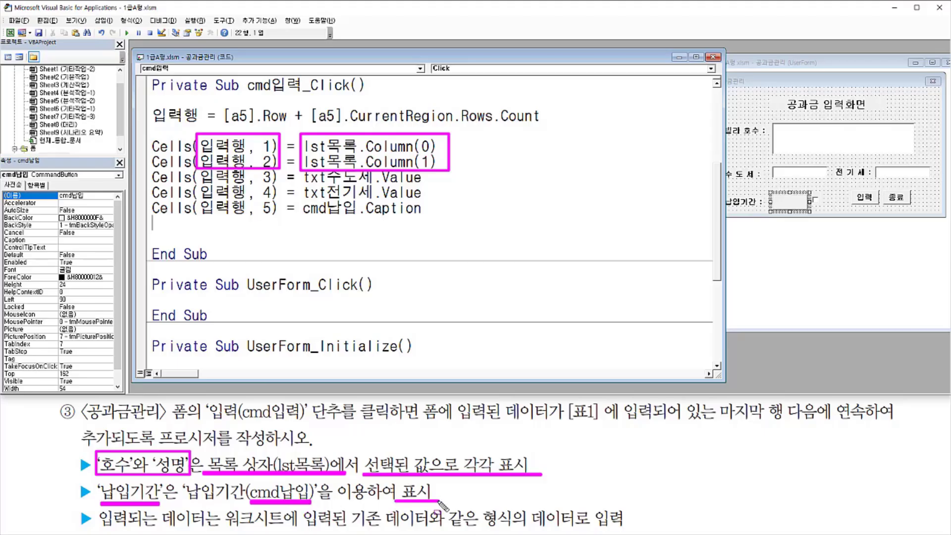
left_click_drag(197, 218, 277, 218)
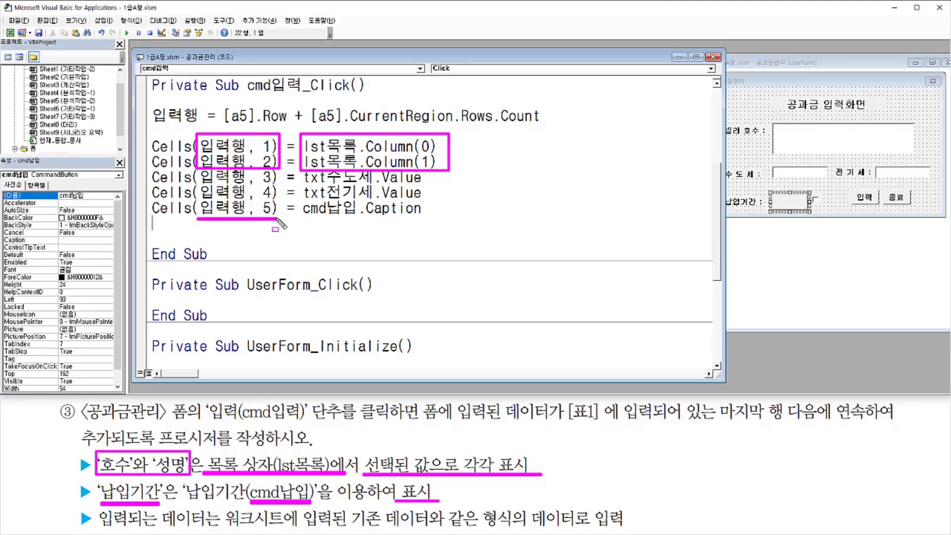
mouse_move(303, 218)
left_mouse_down()
mouse_move(427, 219)
mouse_move(427, 202)
left_mouse_up()
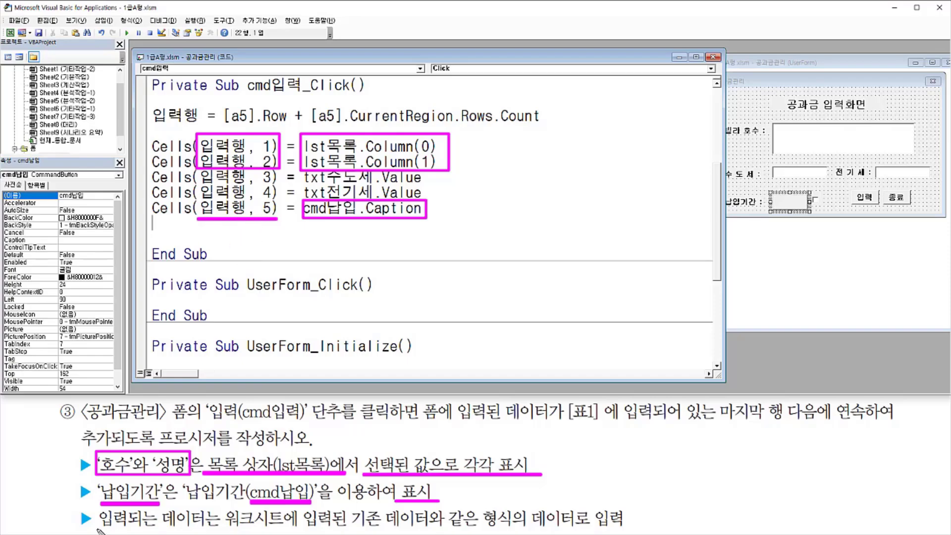
left_click_drag(95, 525, 628, 527)
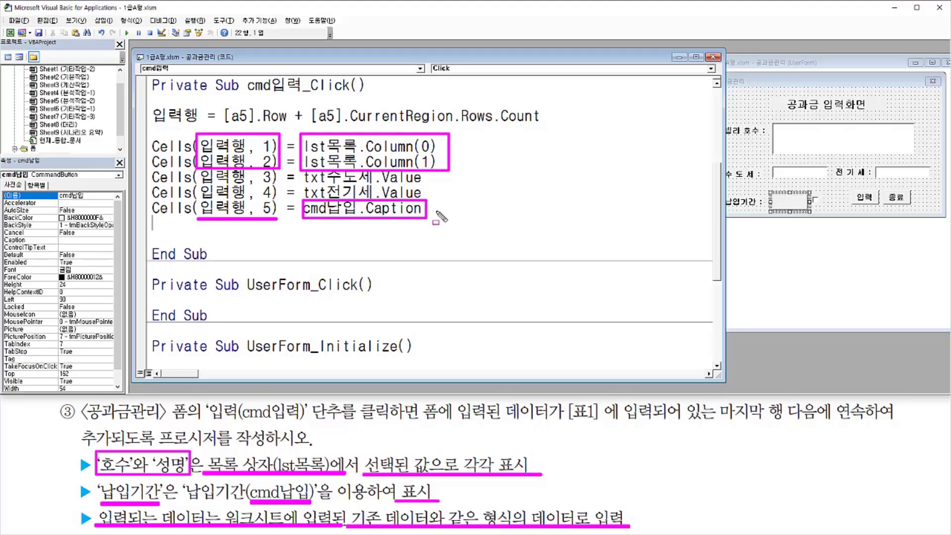
key("Escape")
left_click(218, 177)
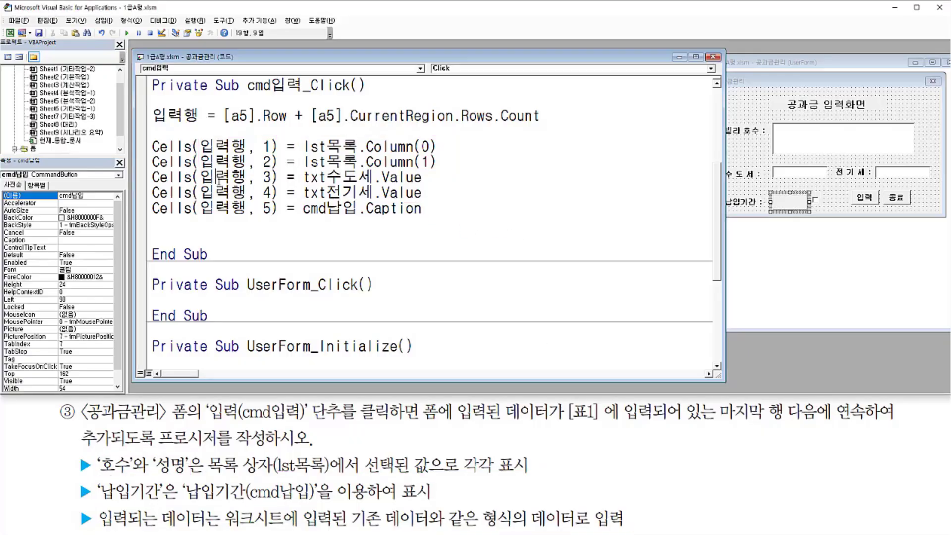
left_click(239, 223)
Switch to the Excel worksheet, open the 공과금관리 form and move it clear of [표1].
key("ctrl+2")
left_click_drag(2, 25, 19, 42)
left_click(10, 33)
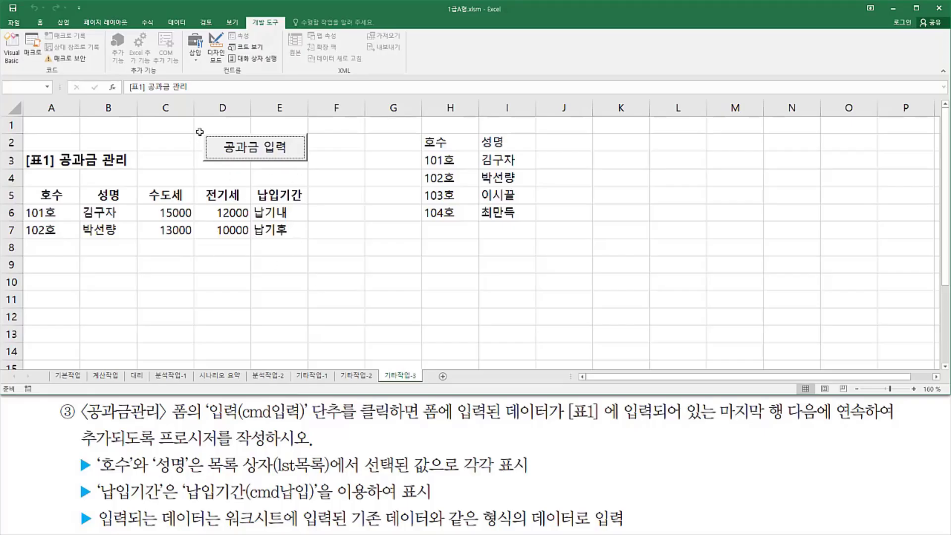
key("ctrl+2")
mouse_move(204, 128)
left_mouse_down()
mouse_move(205, 144)
mouse_move(322, 179)
left_mouse_up()
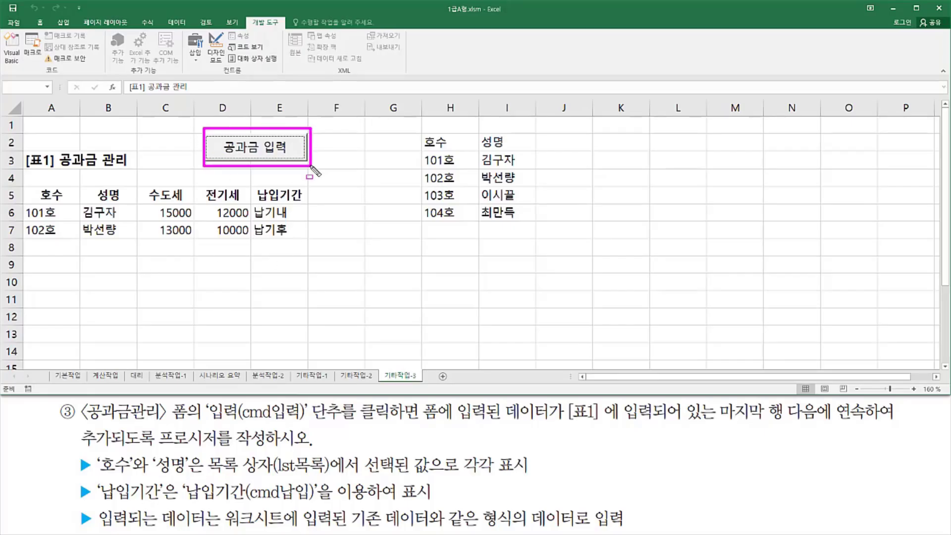
key("Escape")
left_click(297, 149)
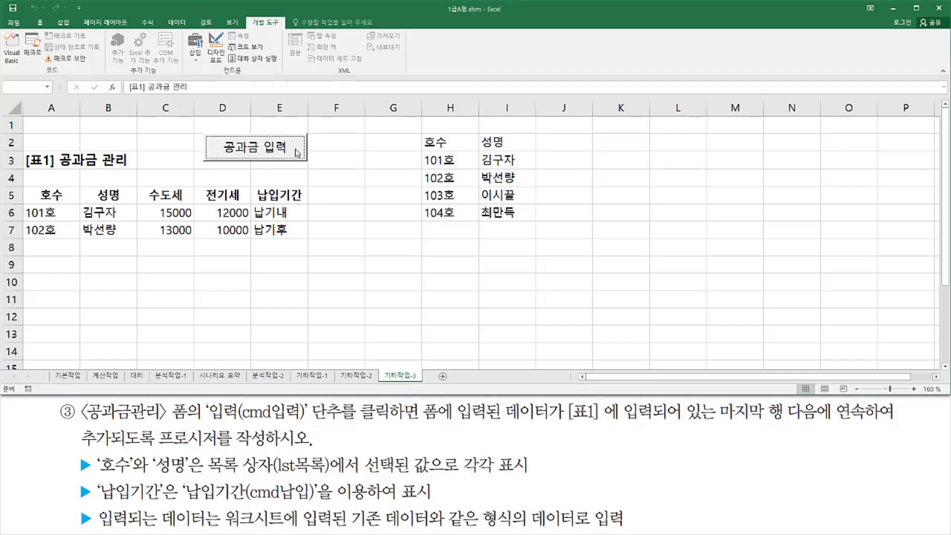
left_click_drag(178, 139, 531, 145)
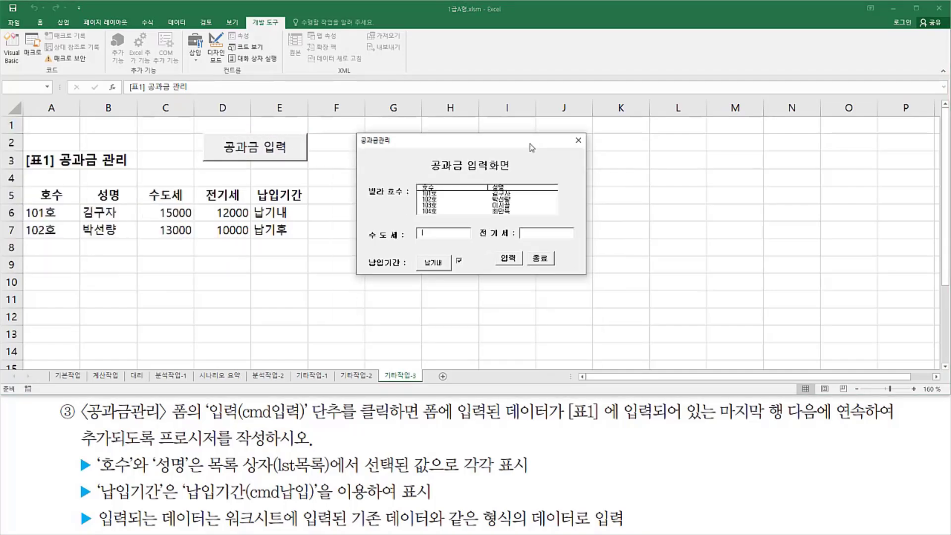
Submit a test record for 104호 with 수도세 50000 and 전기세 50000, keeping the payment period as 납기내.
left_click(455, 212)
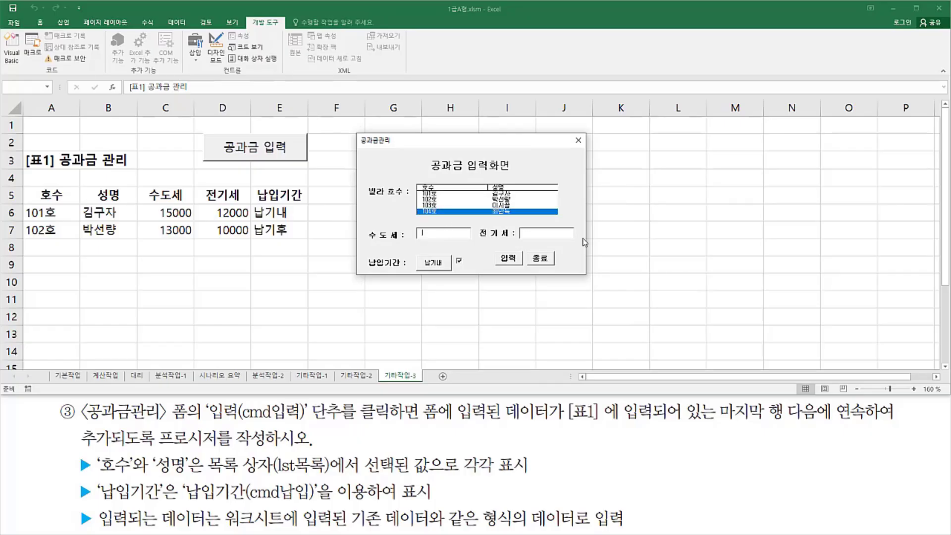
type("50000")
mouse_move(455, 253)
left_mouse_down()
mouse_move(465, 269)
mouse_move(449, 270)
left_mouse_up()
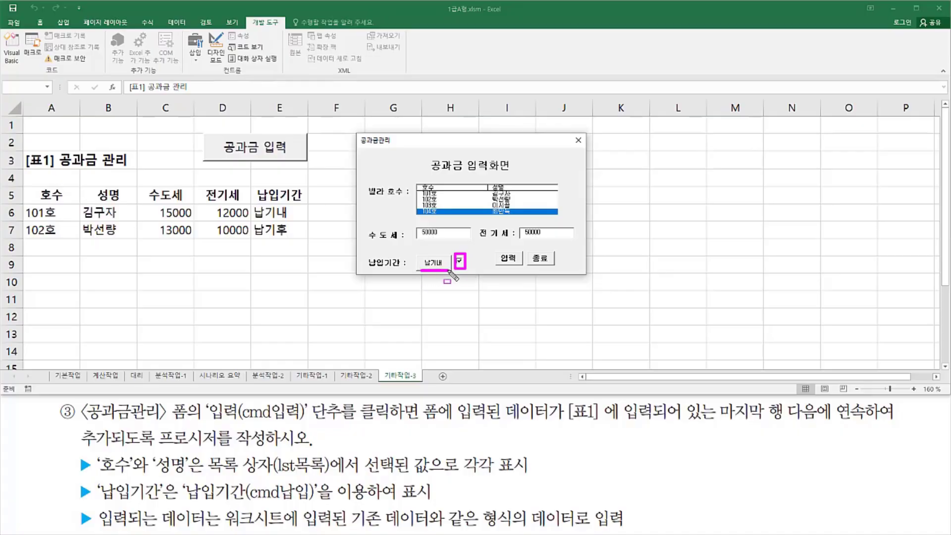
left_click_drag(499, 250, 523, 268)
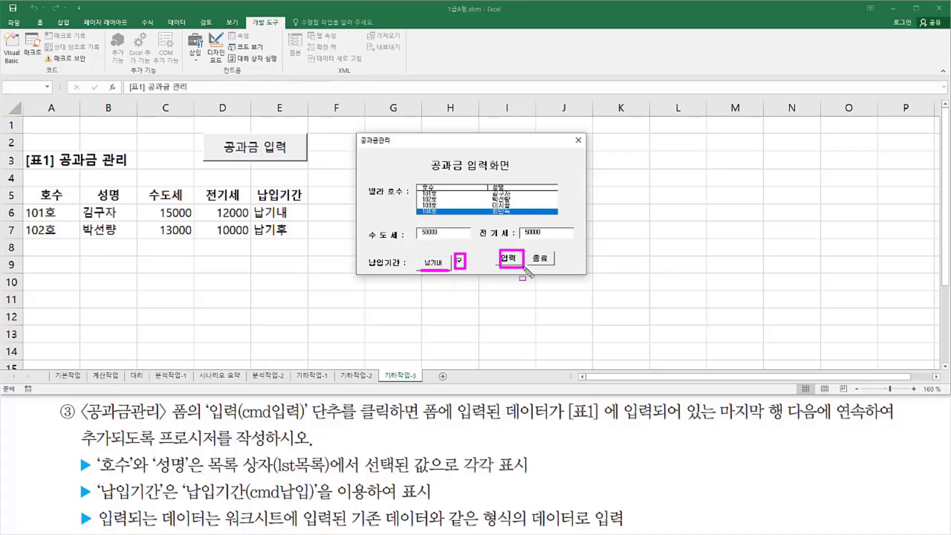
key("Escape")
left_click(515, 262)
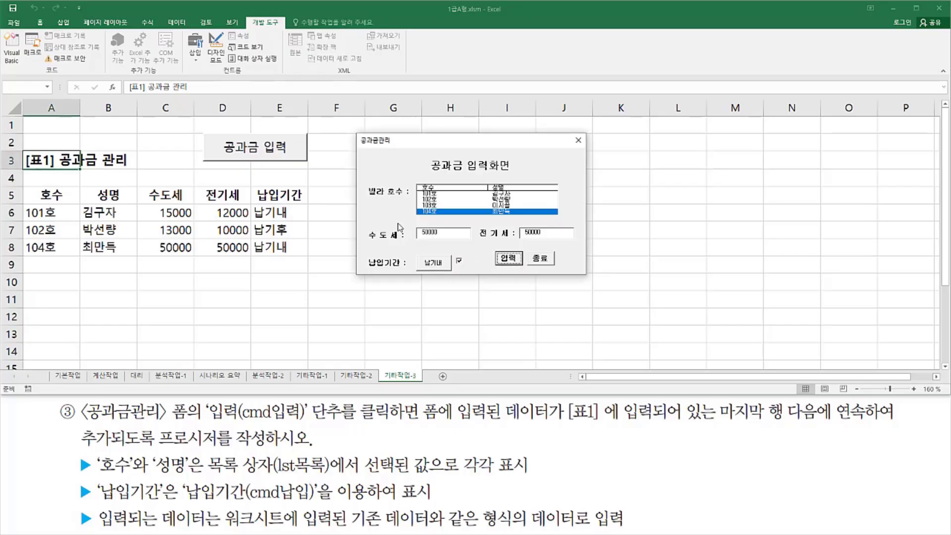
mouse_move(23, 258)
left_mouse_down()
mouse_move(320, 260)
mouse_move(313, 257)
left_mouse_up()
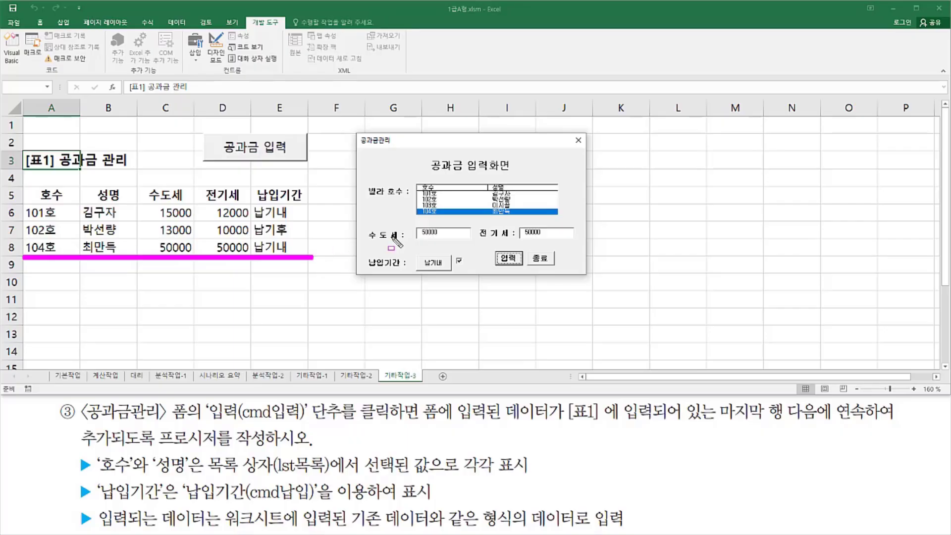
key("Escape")
Select 103호 in the form's list and replace the fees with 수도세 5000 and 전기세 10000.
left_click(442, 206)
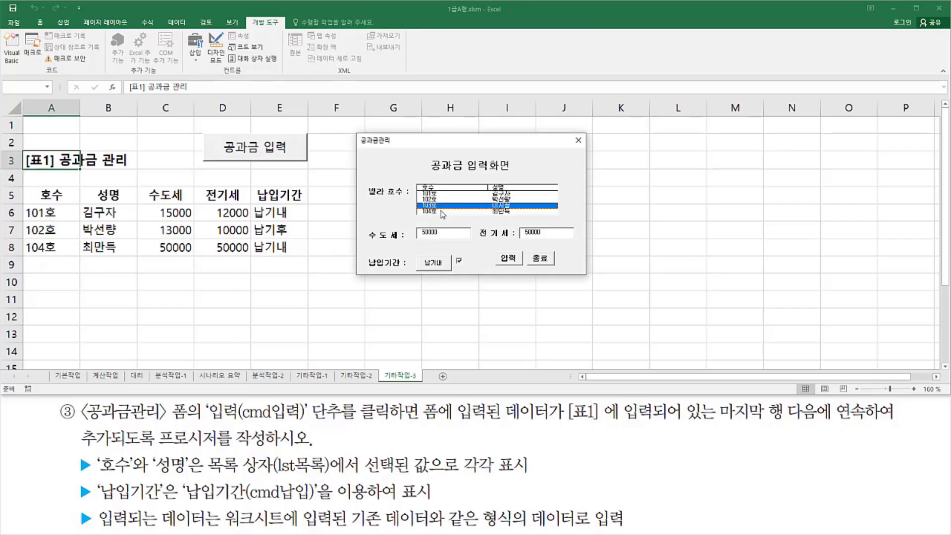
key("BackSpace")
key("BackSpace")
key("BackSpace")
key("BackSpace")
key("BackSpace")
key("BackSpace")
key("BackSpace")
key("BackSpace")
key("BackSpace")
Switch the payment period to 납기후 and submit the 103호 record to [표1].
left_click(460, 262)
left_click(460, 263)
key("ctrl+2")
left_click_drag(422, 266, 447, 267)
key("Escape")
left_click(509, 260)
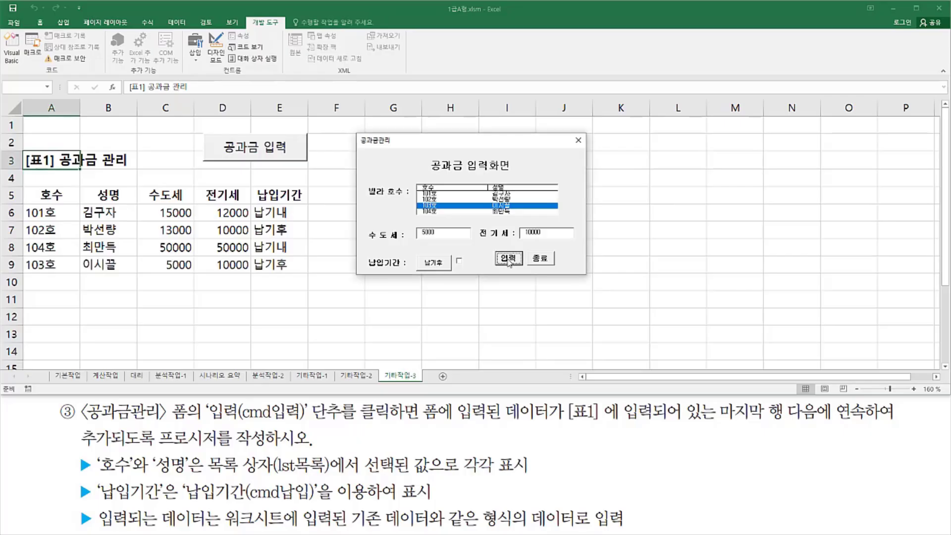
left_click_drag(24, 274, 303, 273)
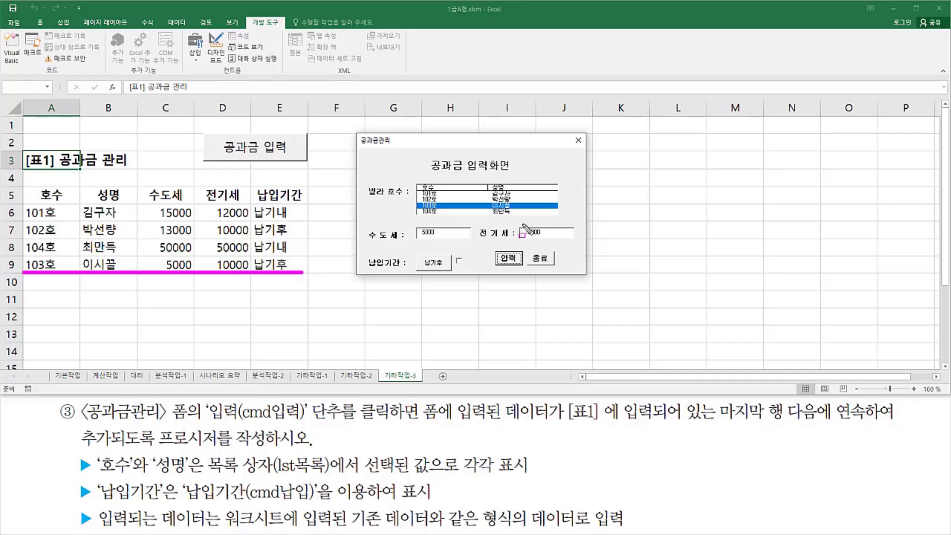
key("Escape")
Close the 공과금관리 form and select the empty cell H11.
left_click(579, 144)
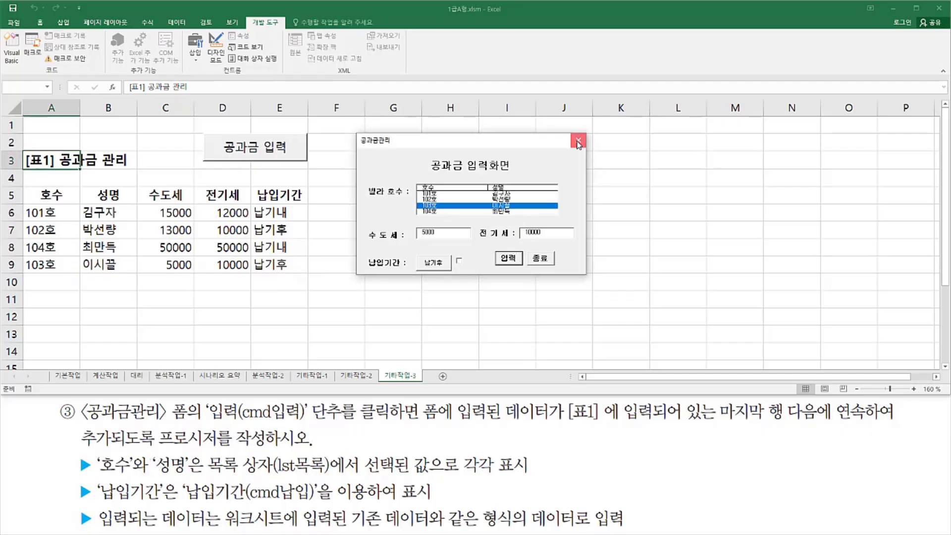
left_click(272, 297)
left_click(436, 295)
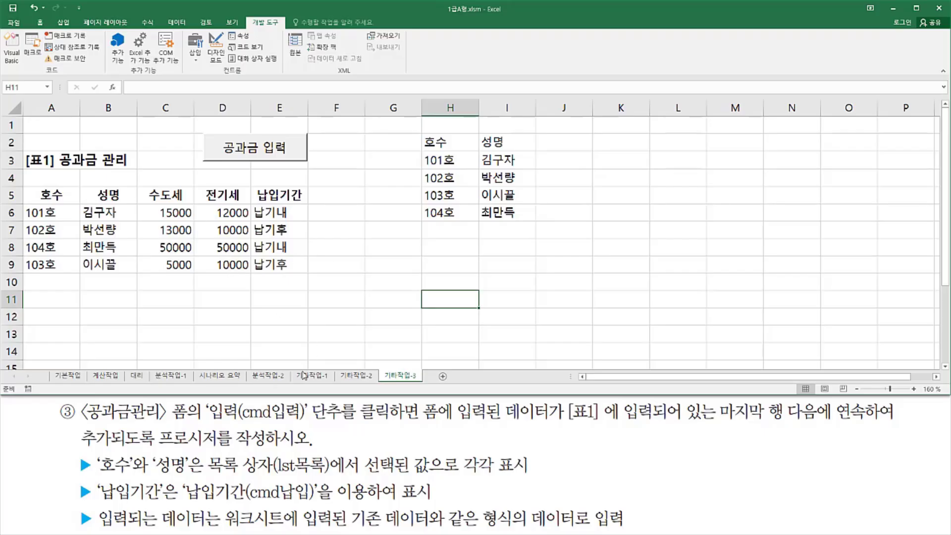
left_click_drag(248, 502, 314, 503)
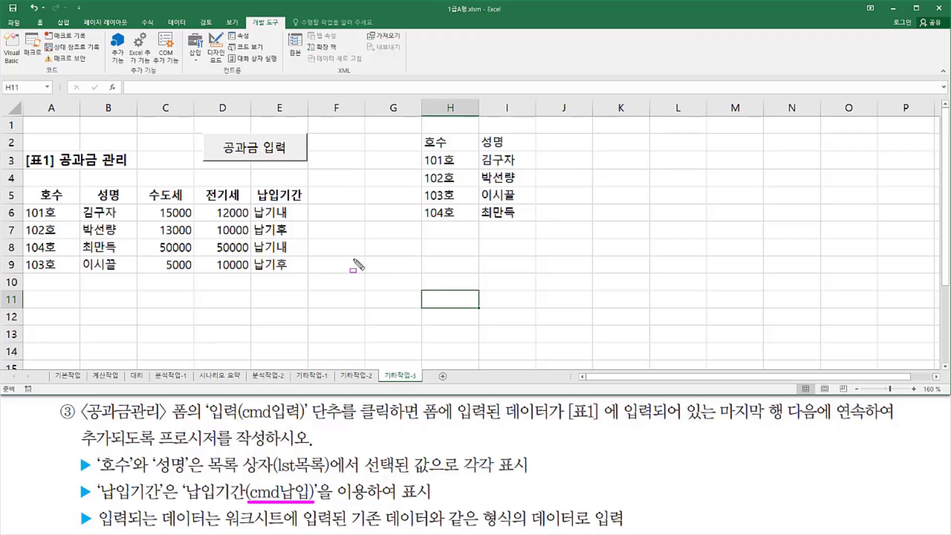
key("Escape")
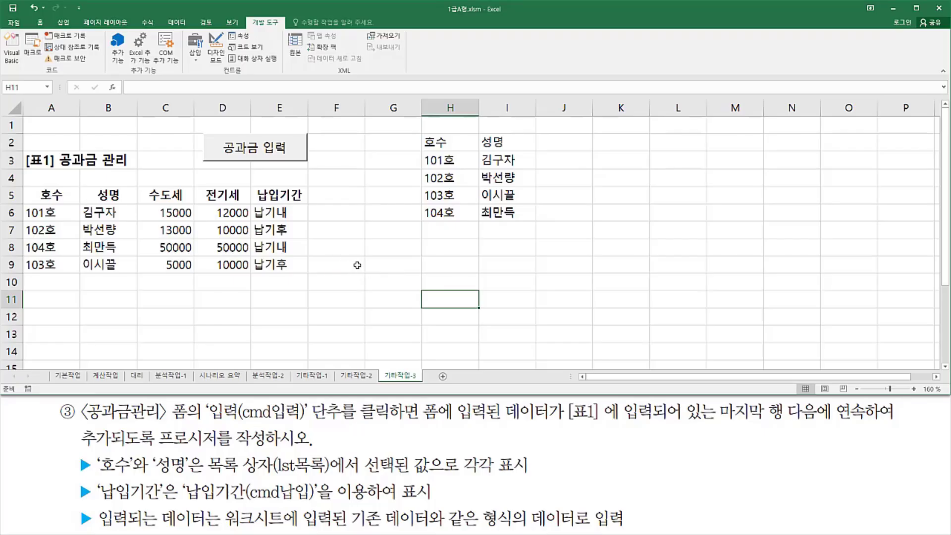